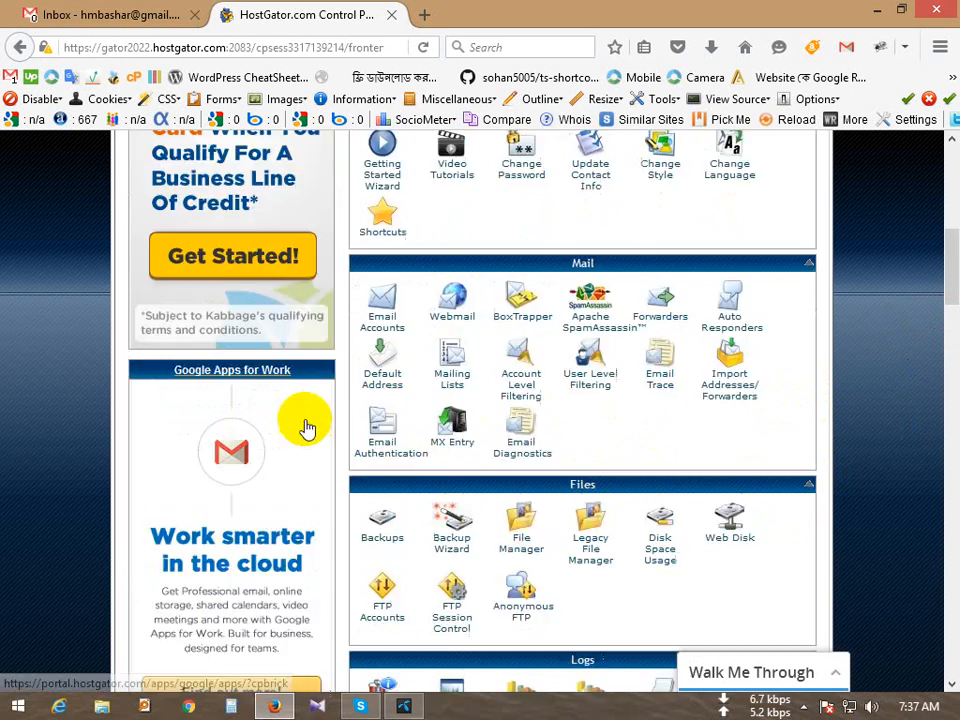
Step: Scroll to the cPanel Files section and open the FTP Accounts page
scroll(302, 435, down, 5)
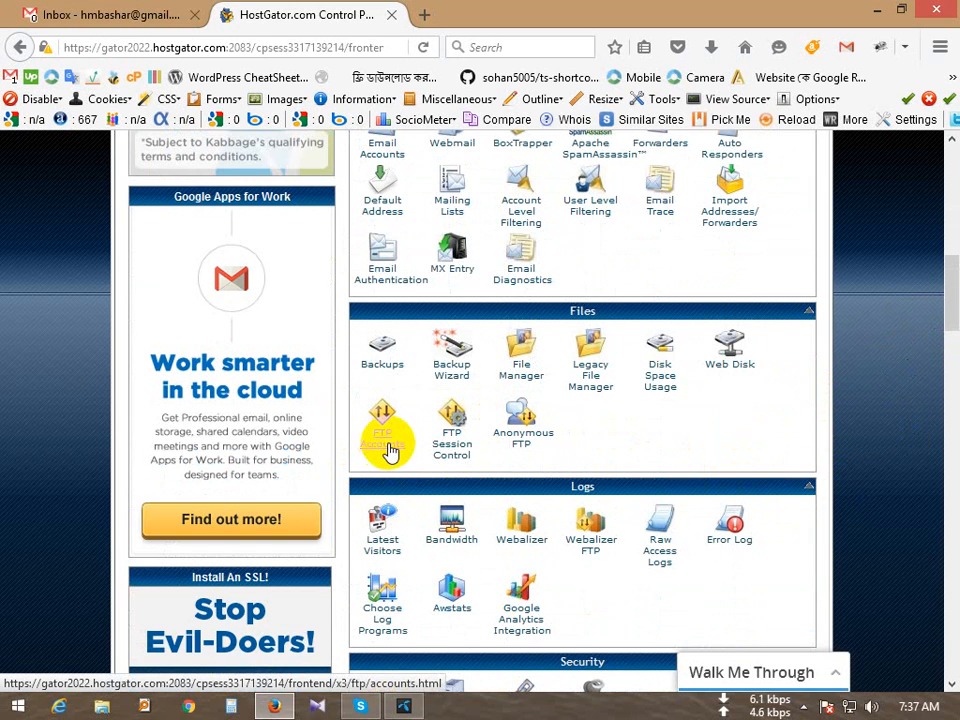
scroll(381, 445, down, 2)
scroll(381, 482, up, 2)
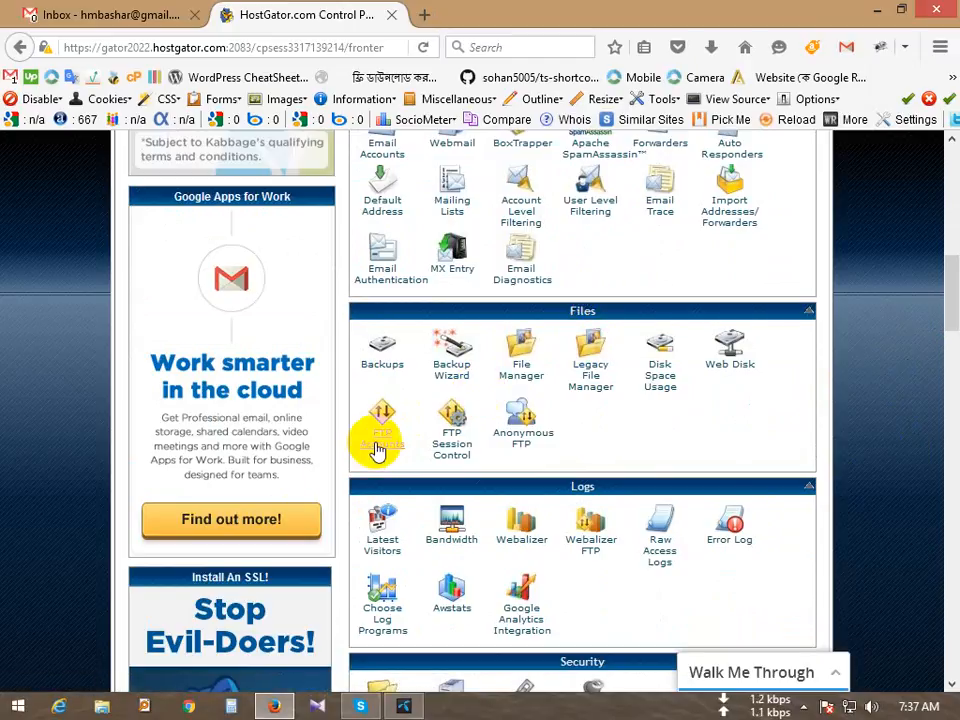
click(380, 452)
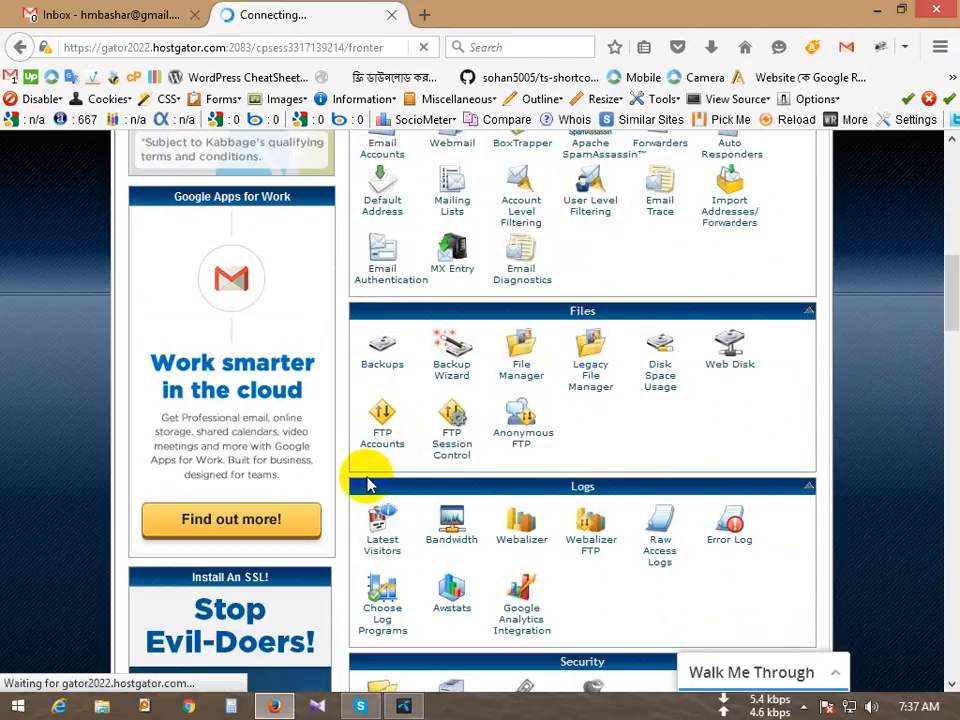
scroll(368, 488, up, 10)
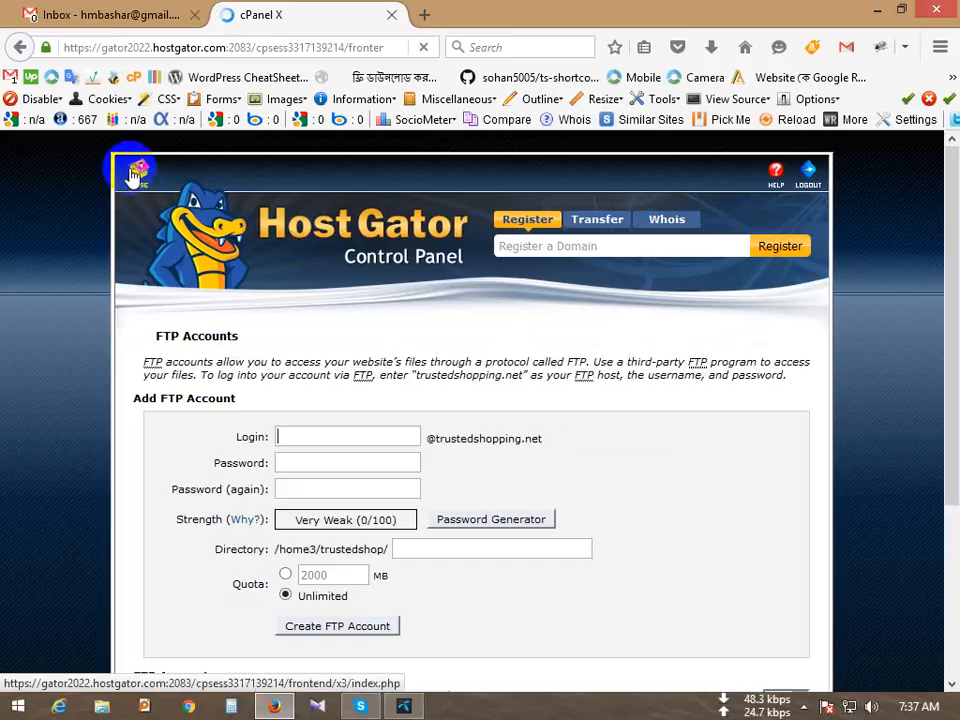
Step: Return to the cPanel home page and dismiss the Kabbage gift card ad
click(129, 176)
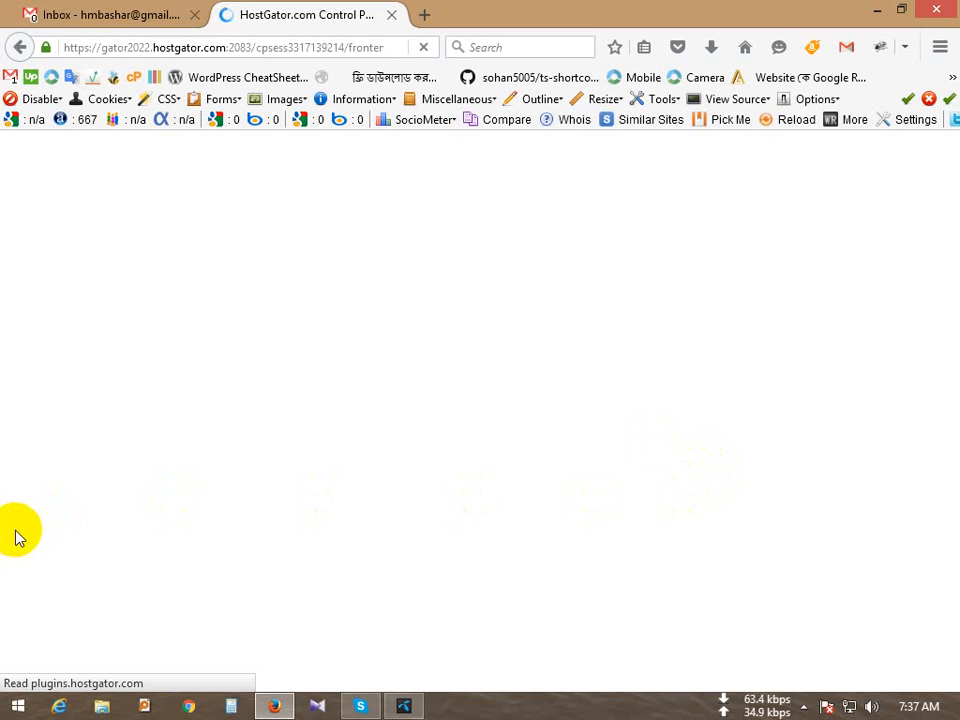
scroll(15, 536, down, 10)
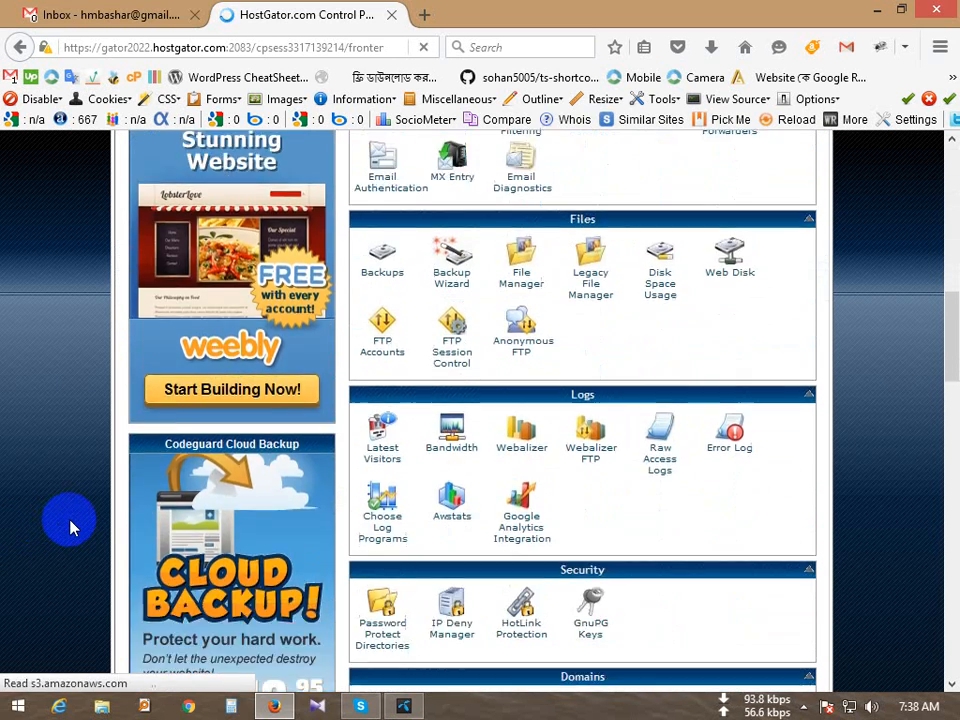
scroll(70, 527, down, 15)
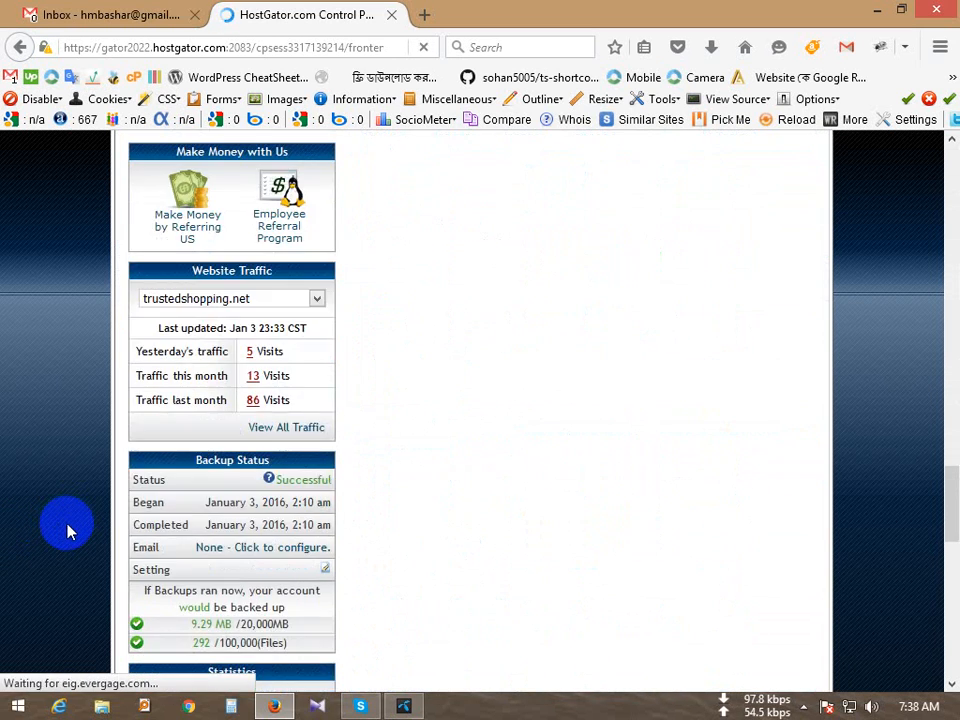
scroll(67, 531, down, 6)
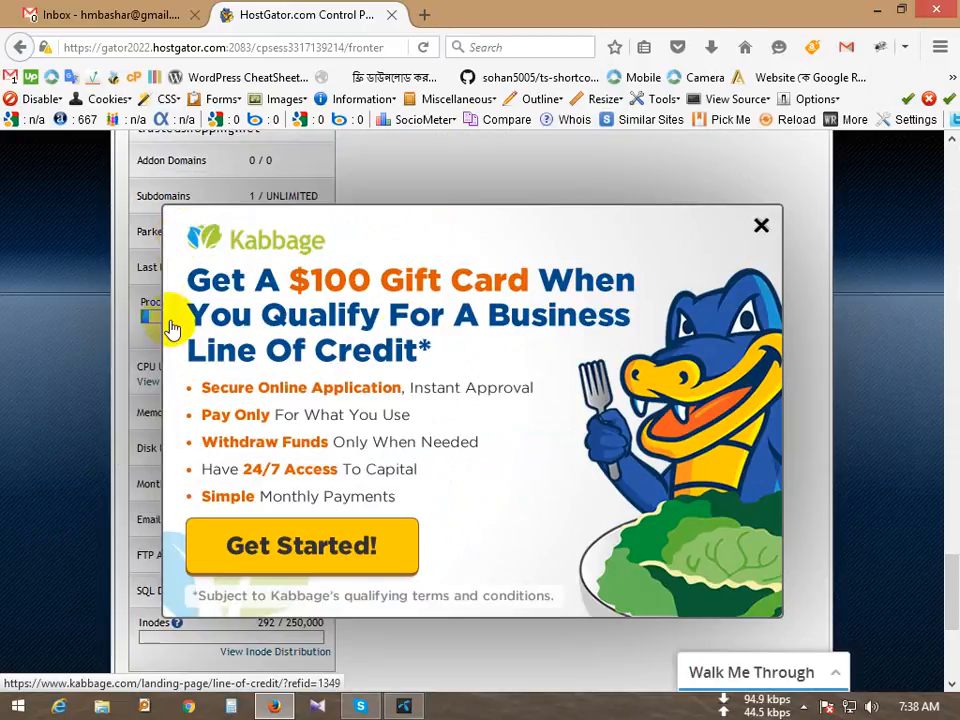
click(761, 225)
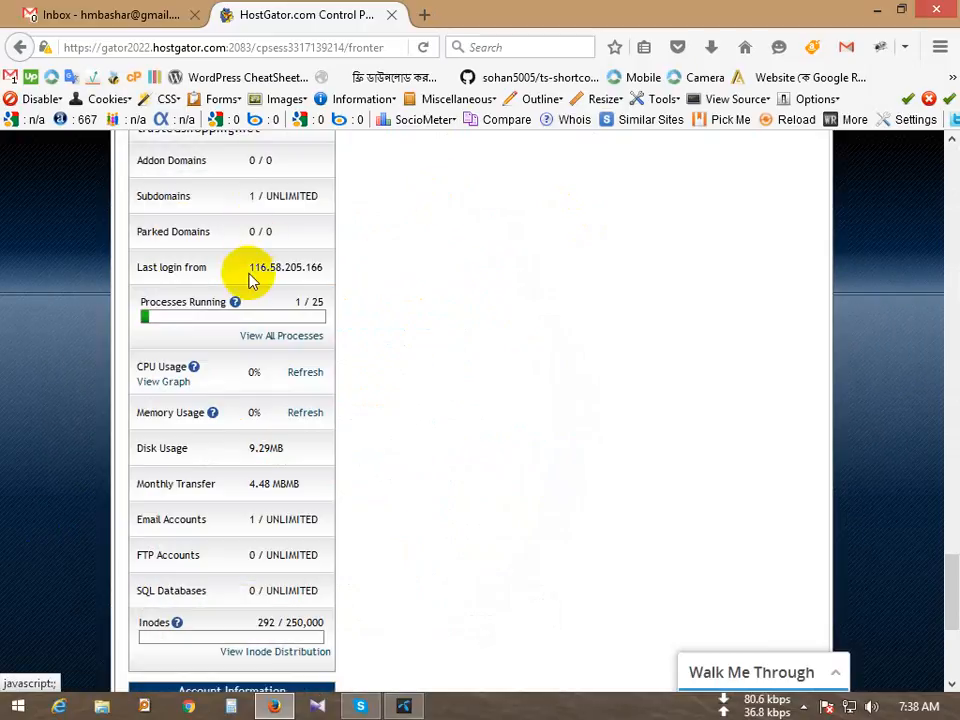
scroll(252, 278, up, 2)
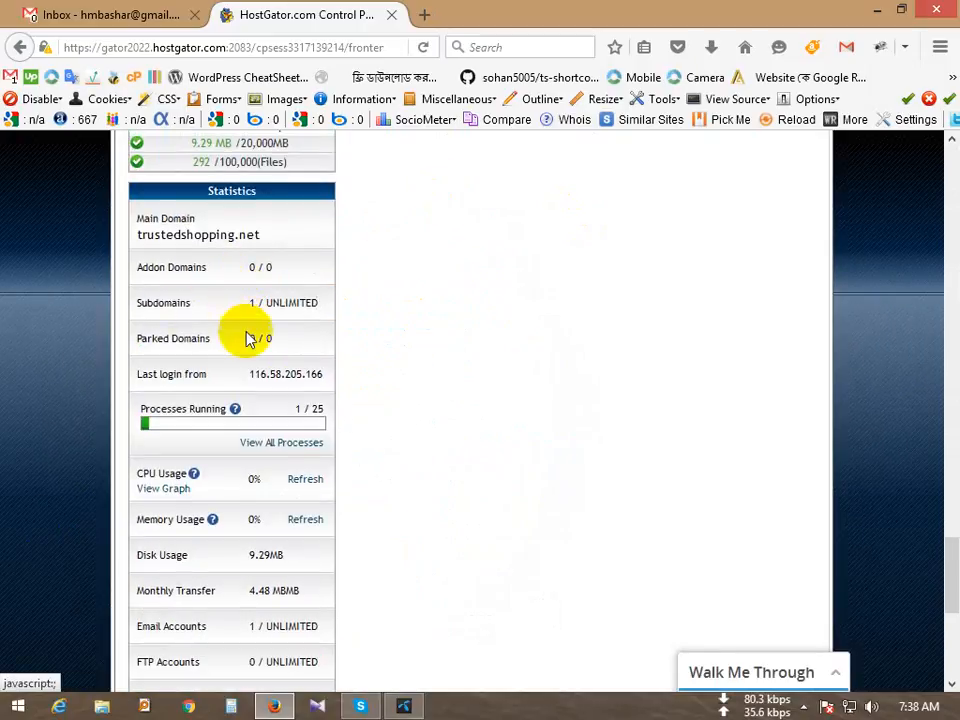
Step: Check the Statistics panel's 0 / UNLIMITED FTP accounts and choose FTP Accounts again
scroll(221, 458, down, 2)
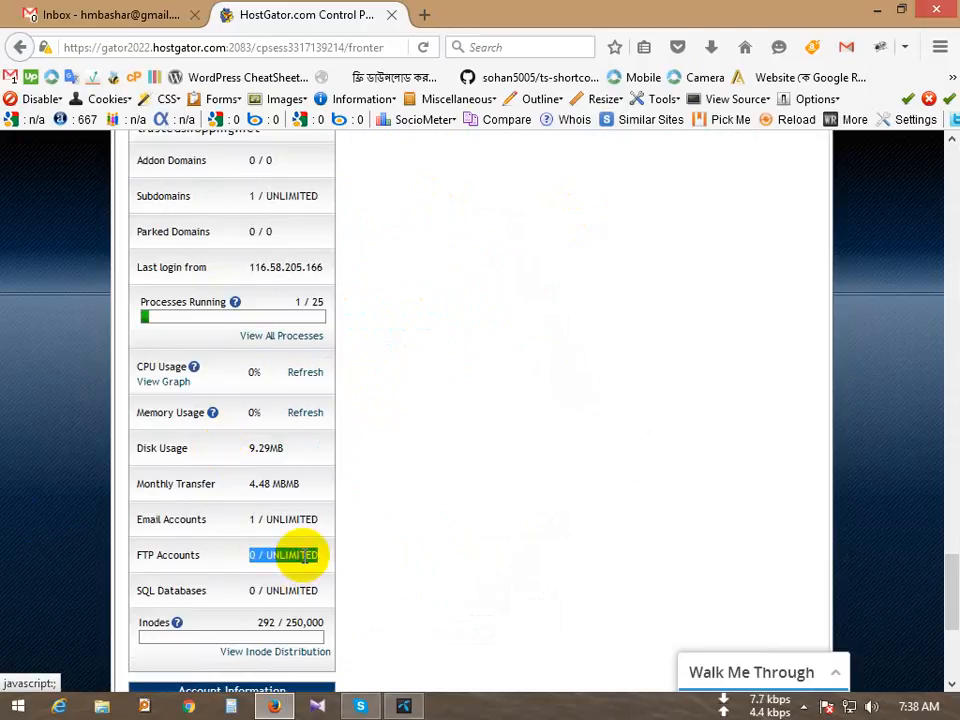
click(291, 561)
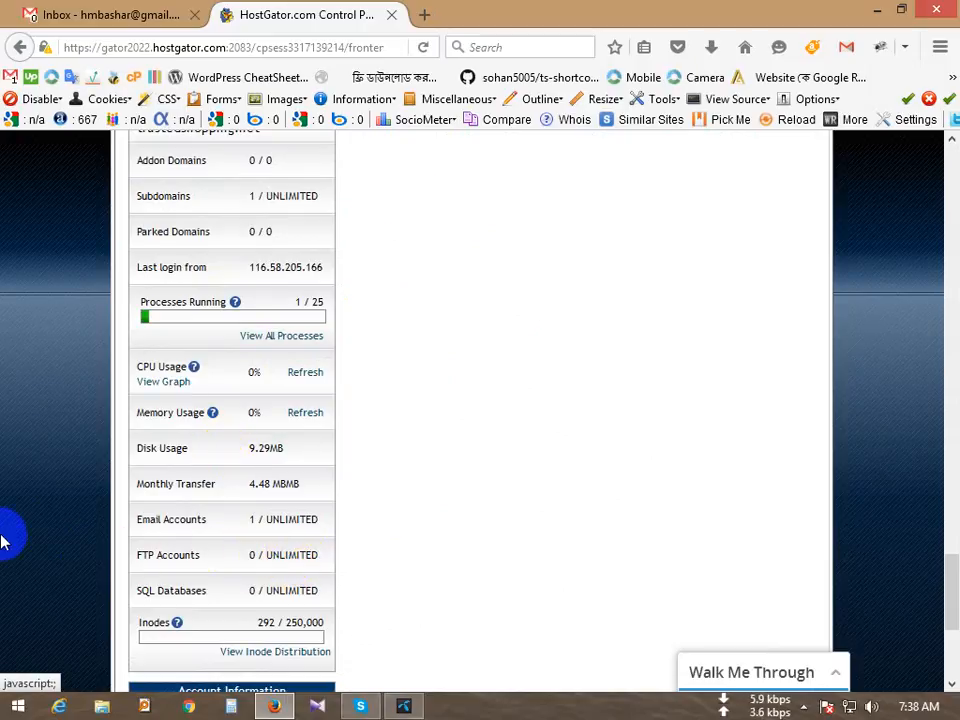
scroll(4, 536, up, 15)
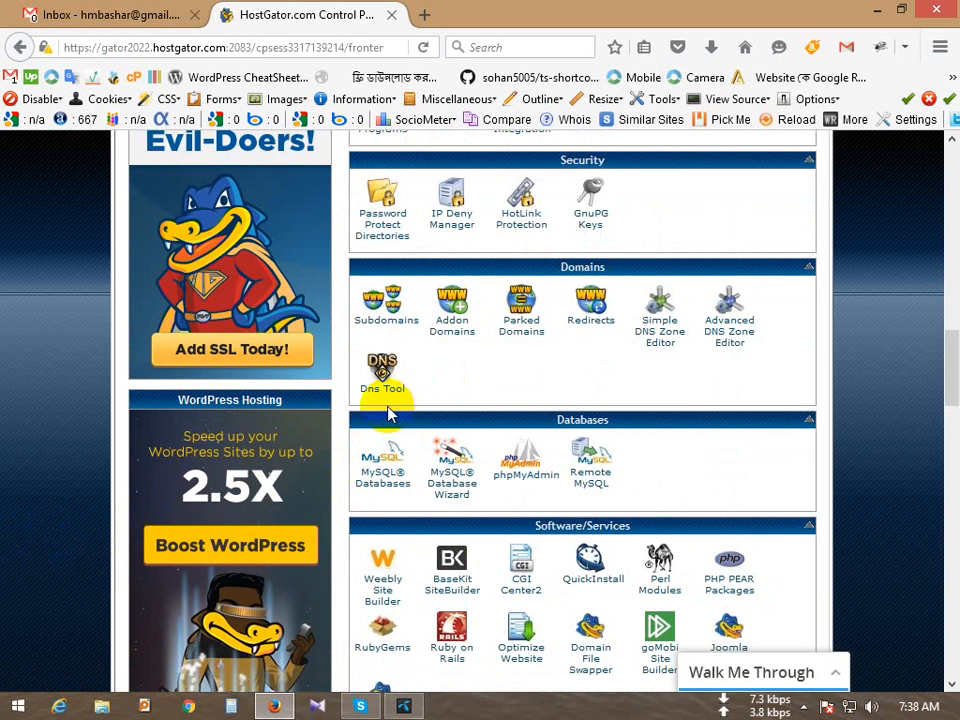
scroll(388, 418, up, 3)
scroll(381, 561, down, 2)
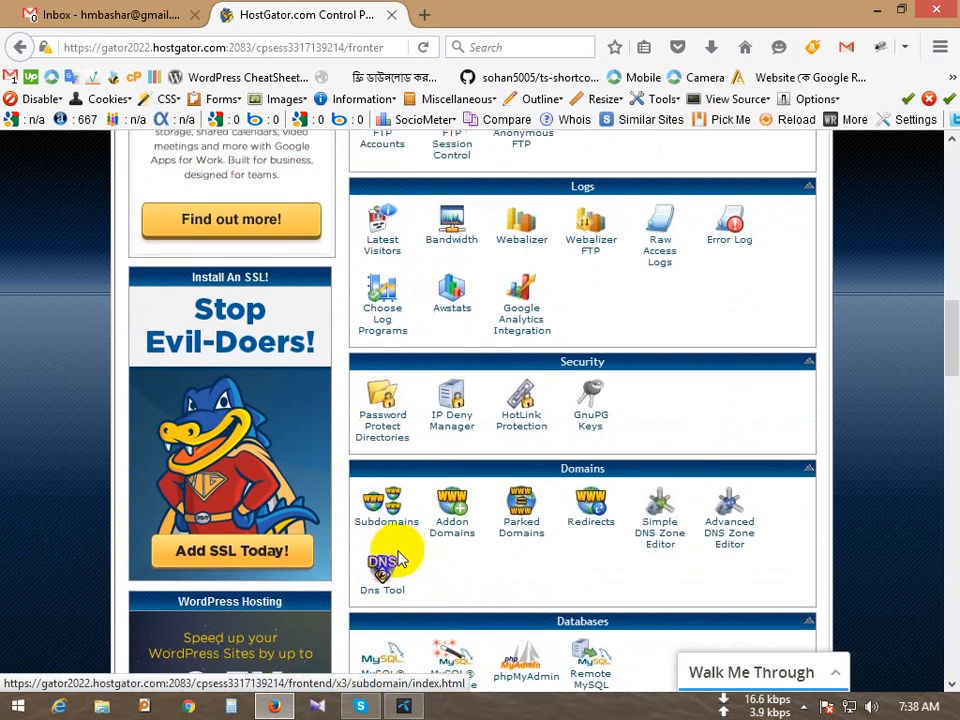
scroll(459, 559, up, 5)
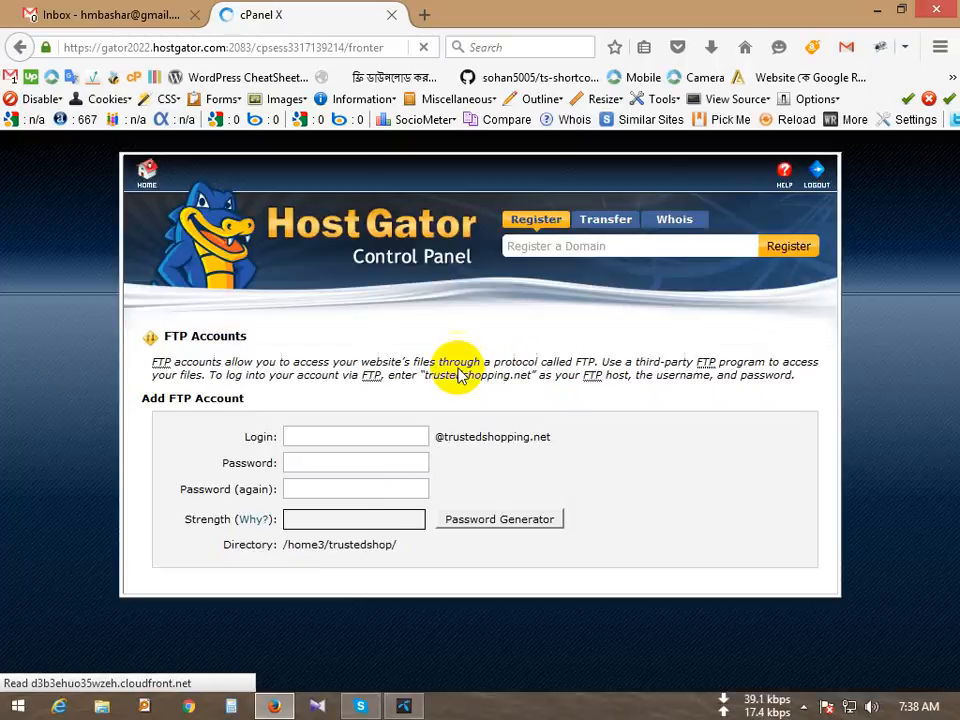
Step: Replace the auto-filled FTP login with 'tutorials'
drag(364, 439, 128, 418)
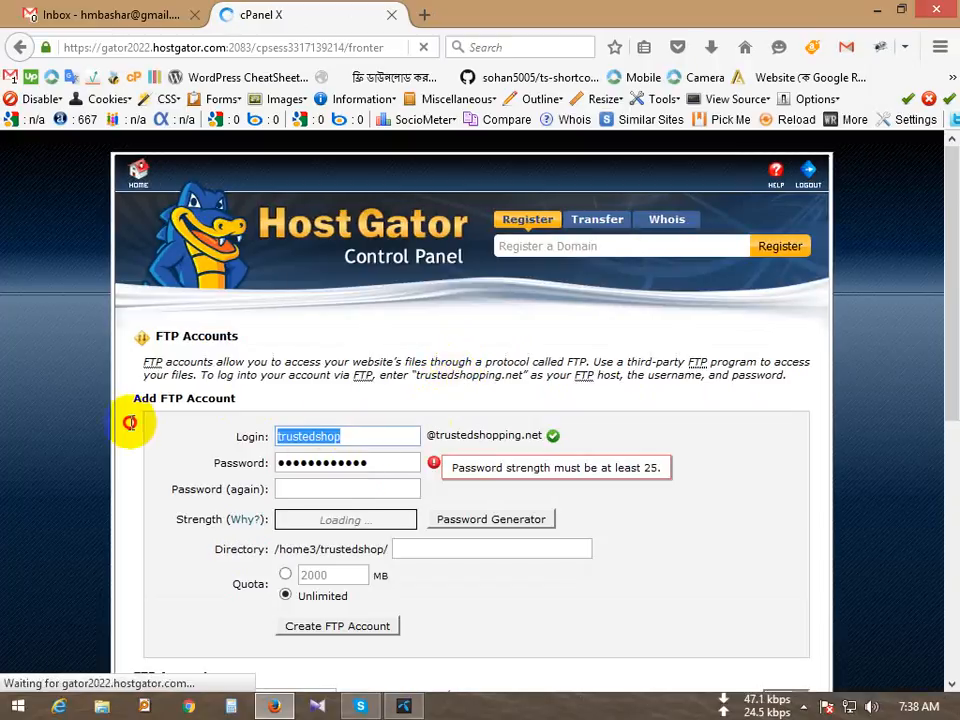
key(BackSpace)
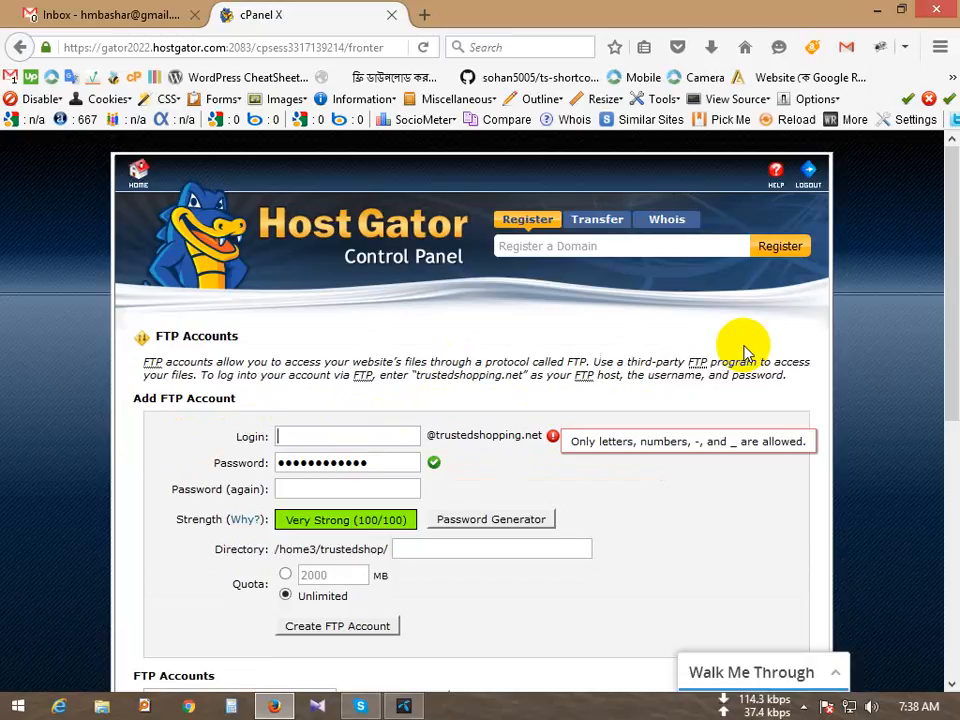
text(tutorials)
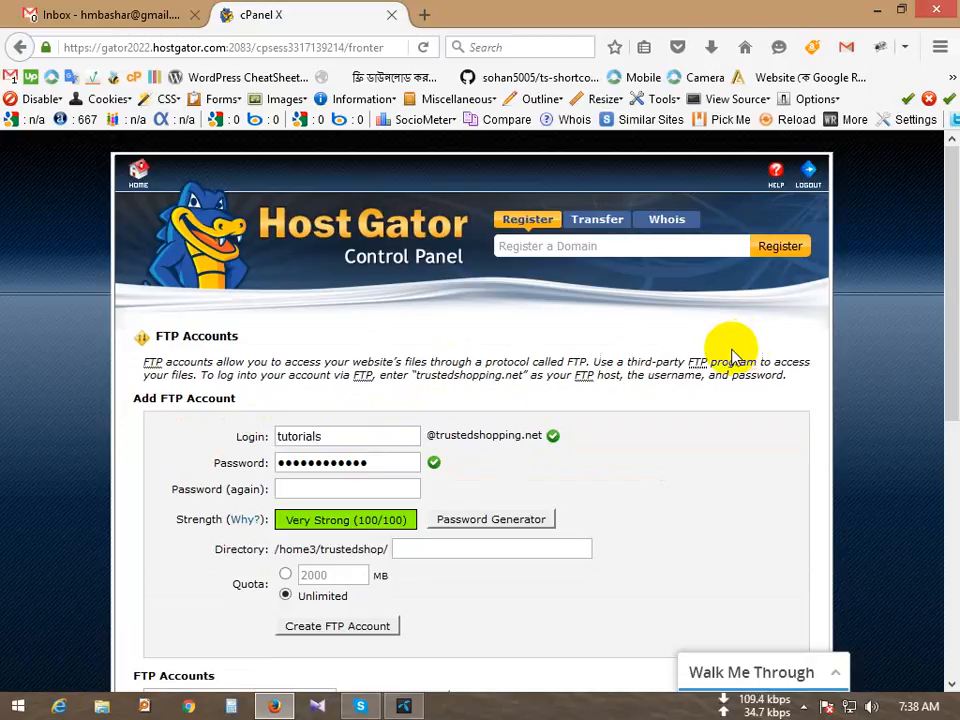
Step: Generate a very strong password, save a copy elsewhere, and fill both password fields with it
click(472, 515)
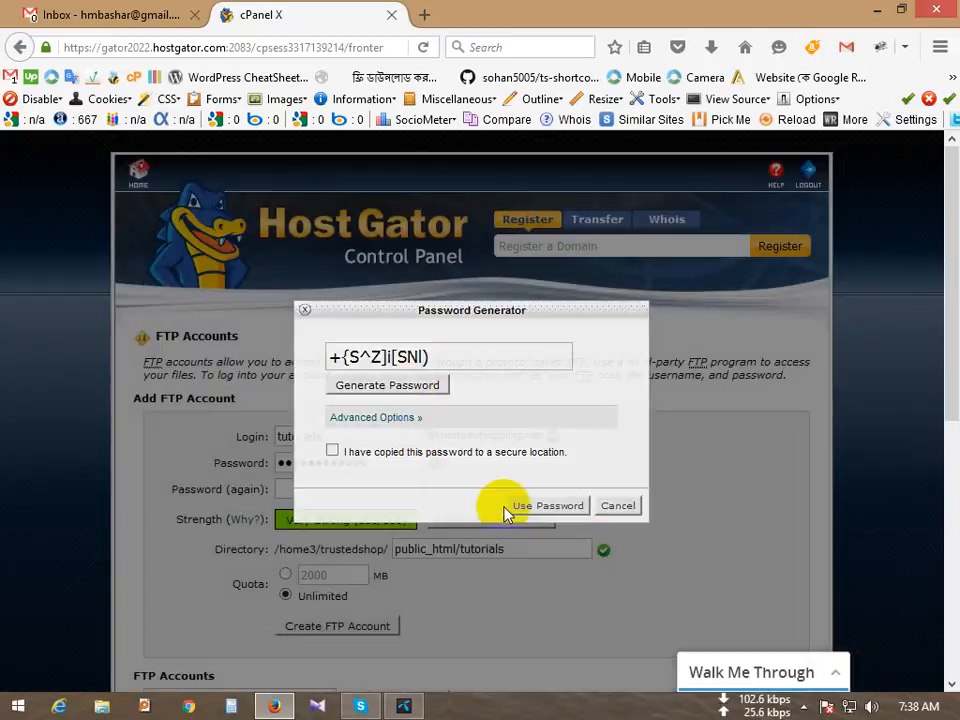
click(505, 508)
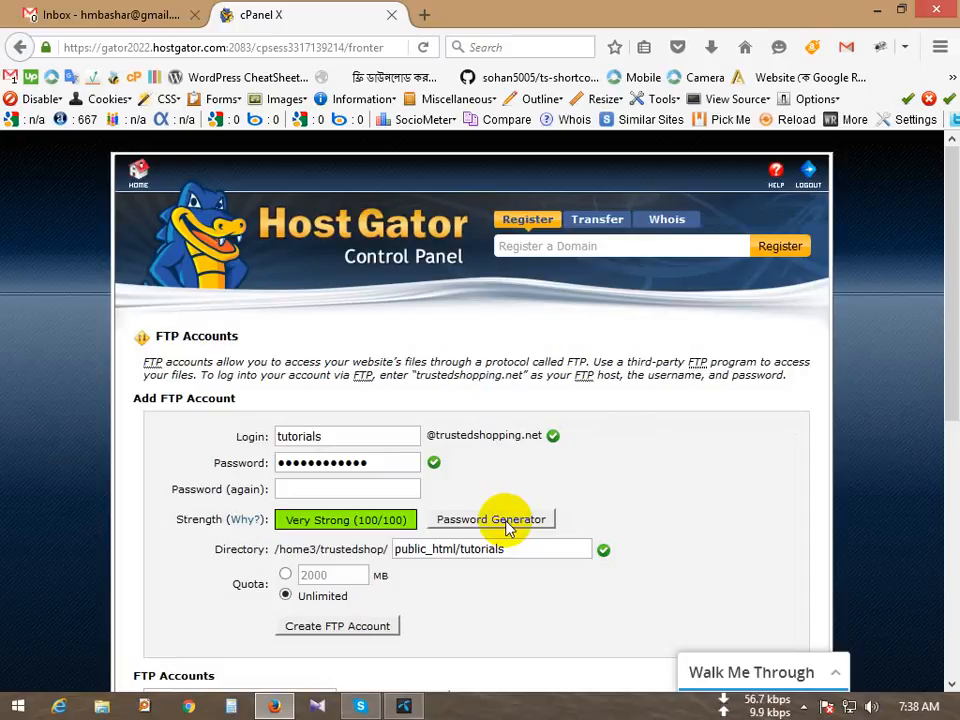
click(500, 520)
click(427, 390)
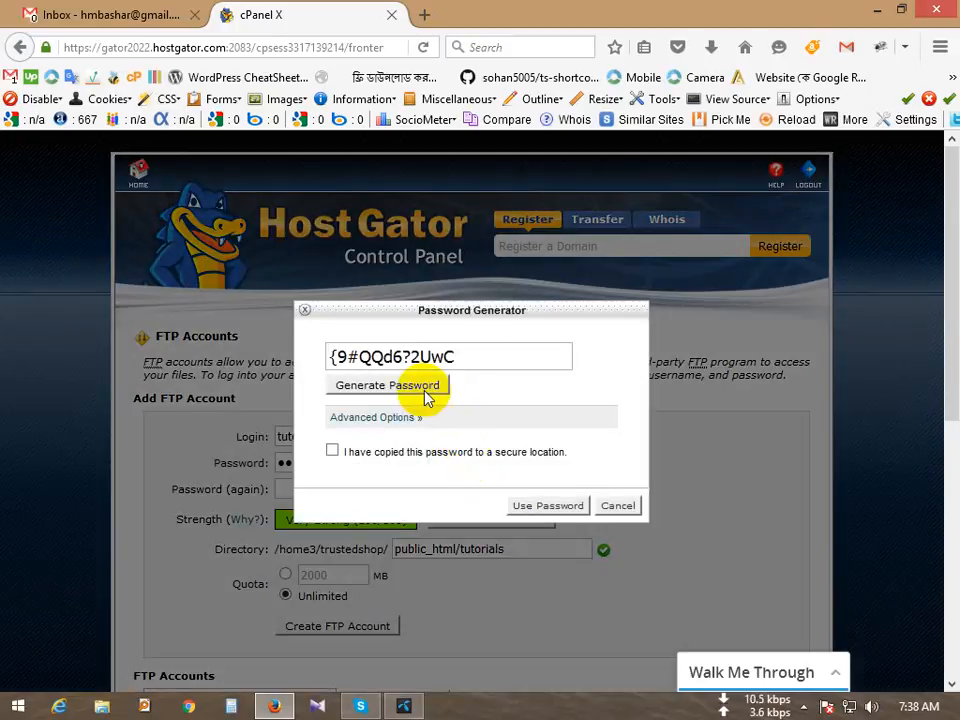
triple_click(499, 354)
right_click(502, 357)
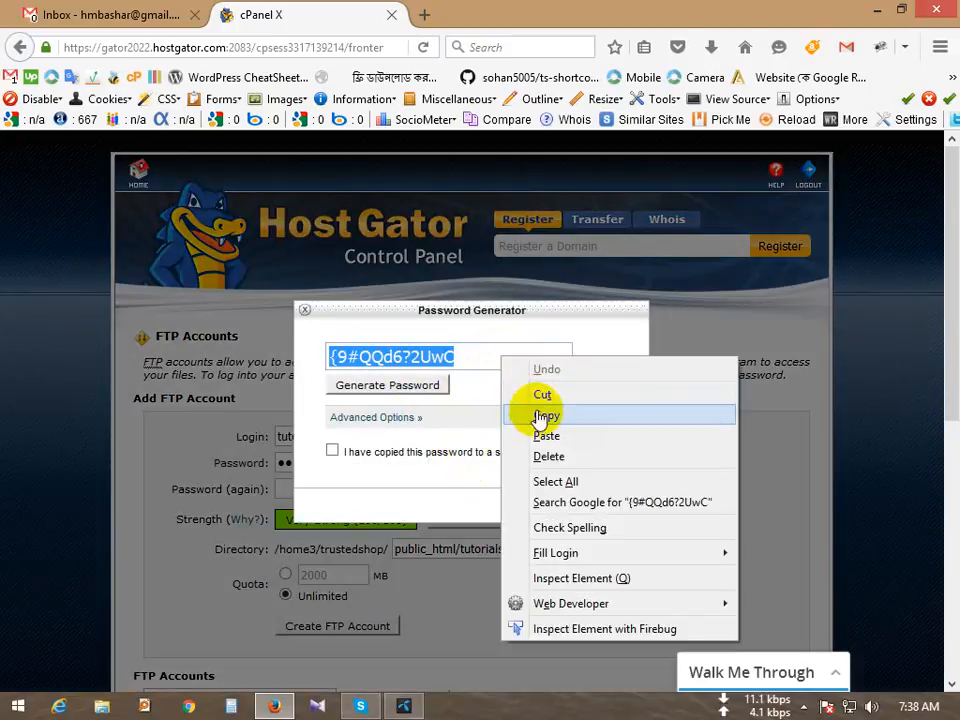
click(540, 415)
click(514, 44)
key(ctrl+v)
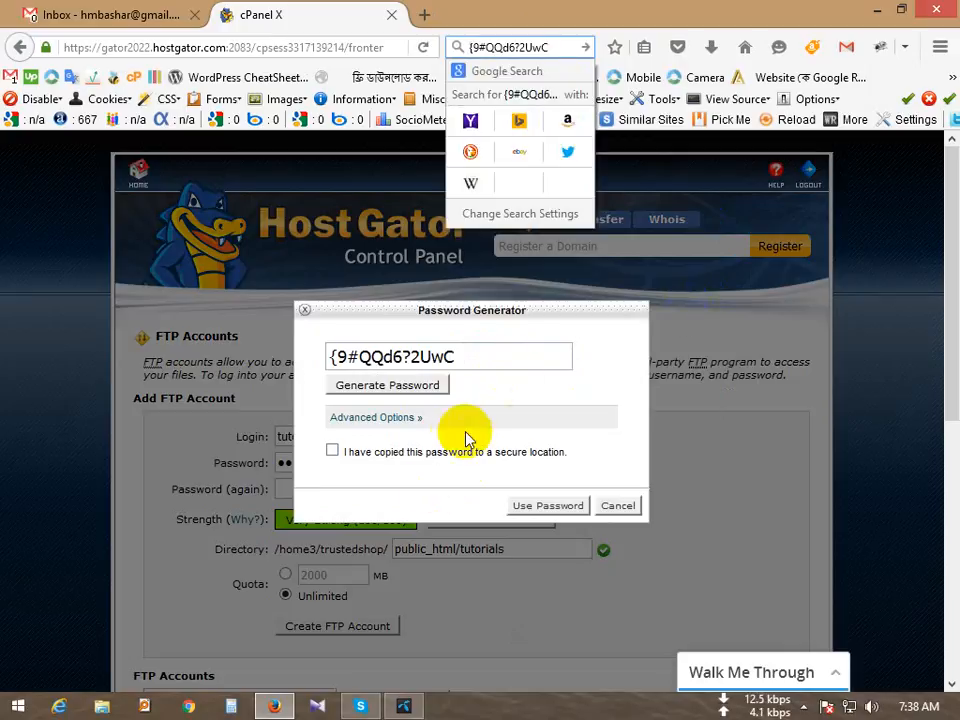
click(445, 454)
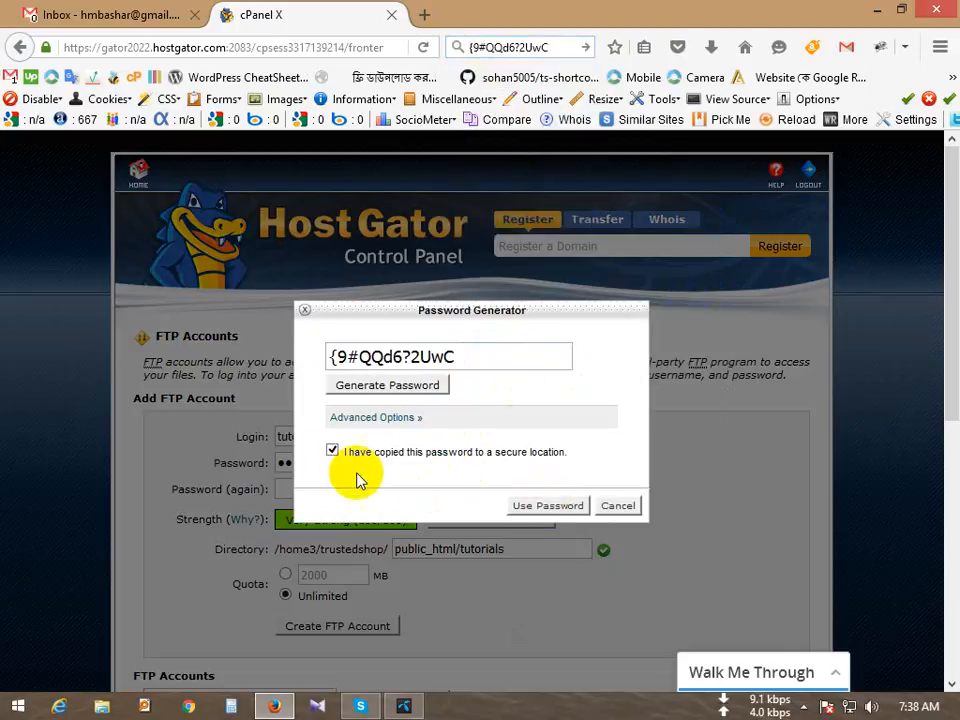
click(521, 507)
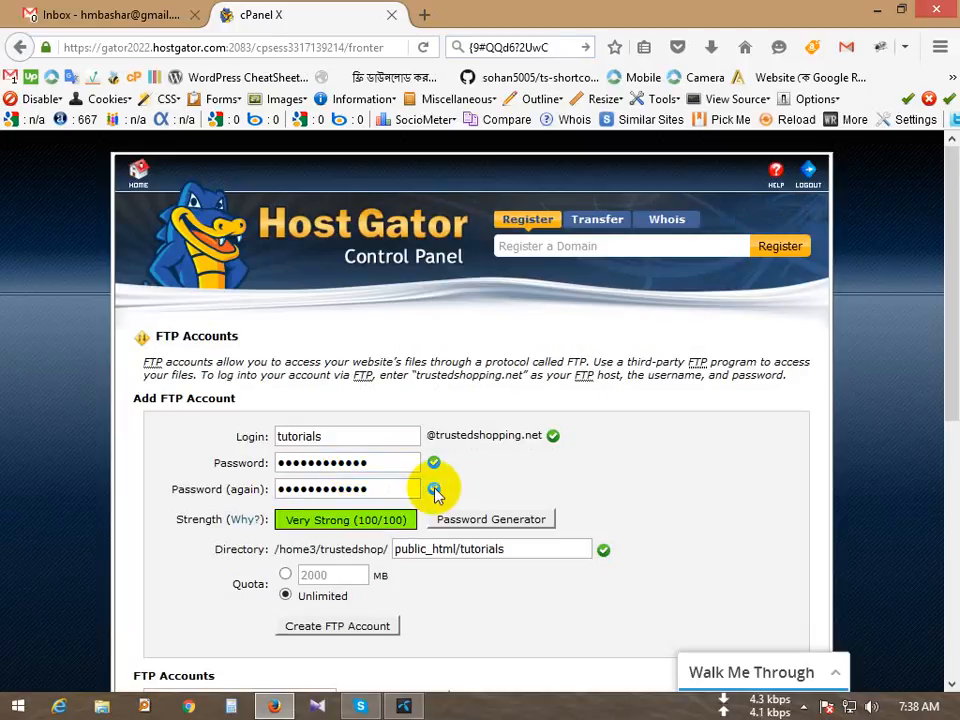
Step: Select parts of the login name and the public_html/tutorials directory path
scroll(707, 493, down, 2)
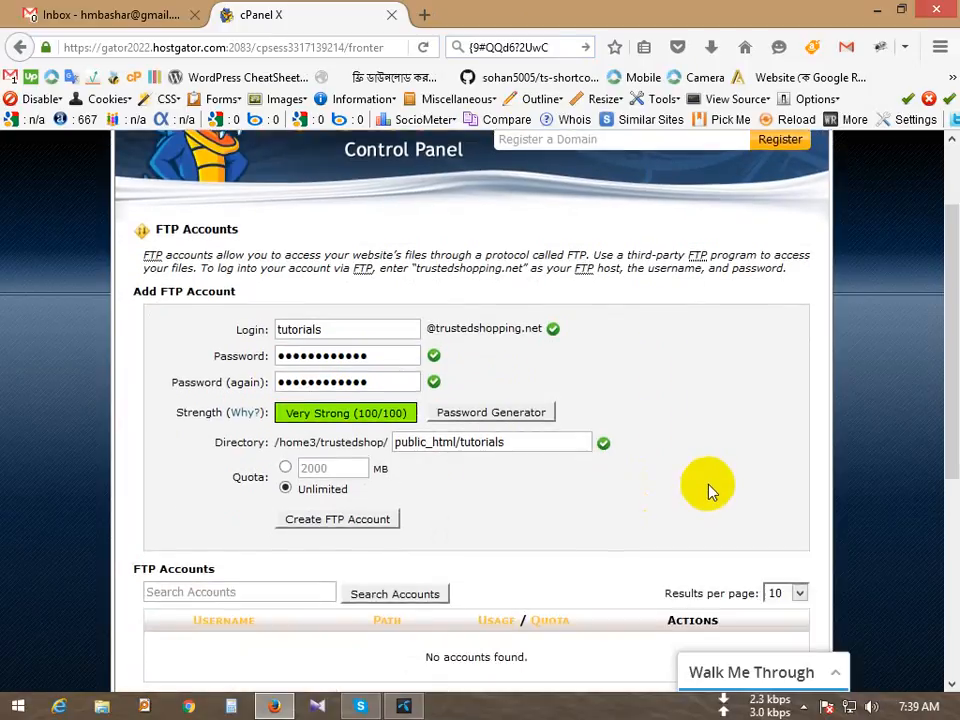
click(502, 446)
drag(502, 446, 460, 444)
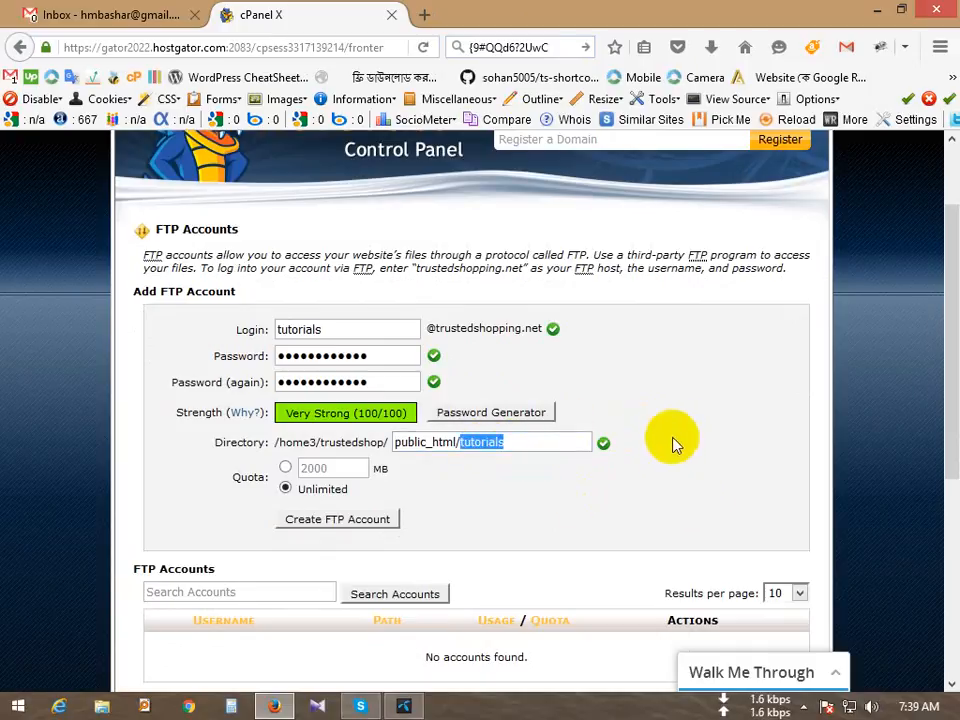
drag(342, 331, 225, 332)
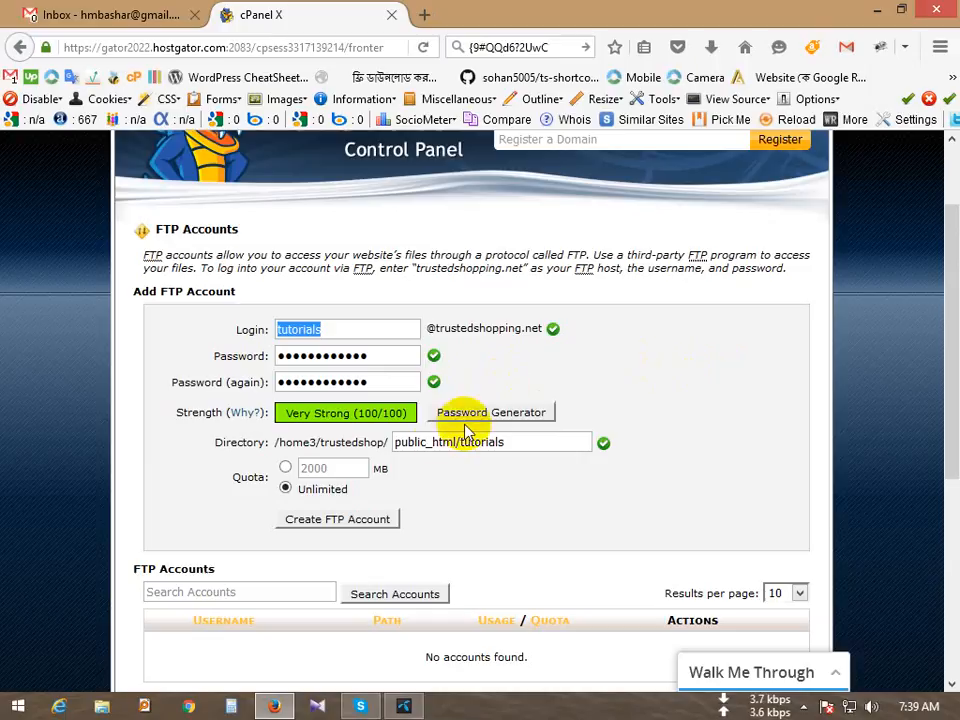
click(428, 442)
drag(428, 442, 384, 443)
click(465, 440)
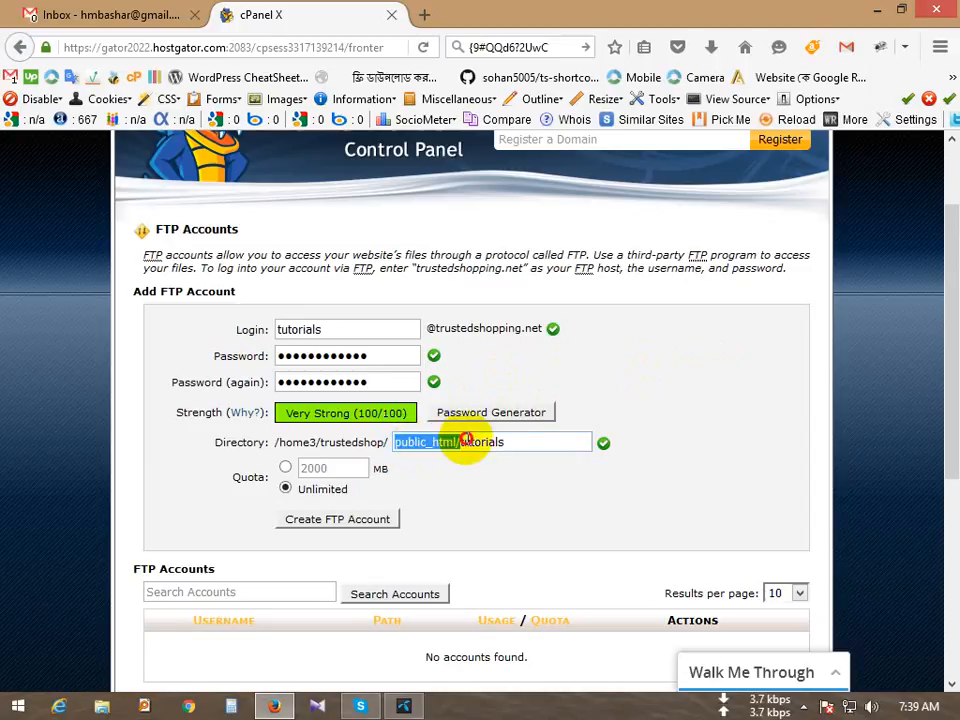
drag(513, 445, 465, 447)
click(520, 441)
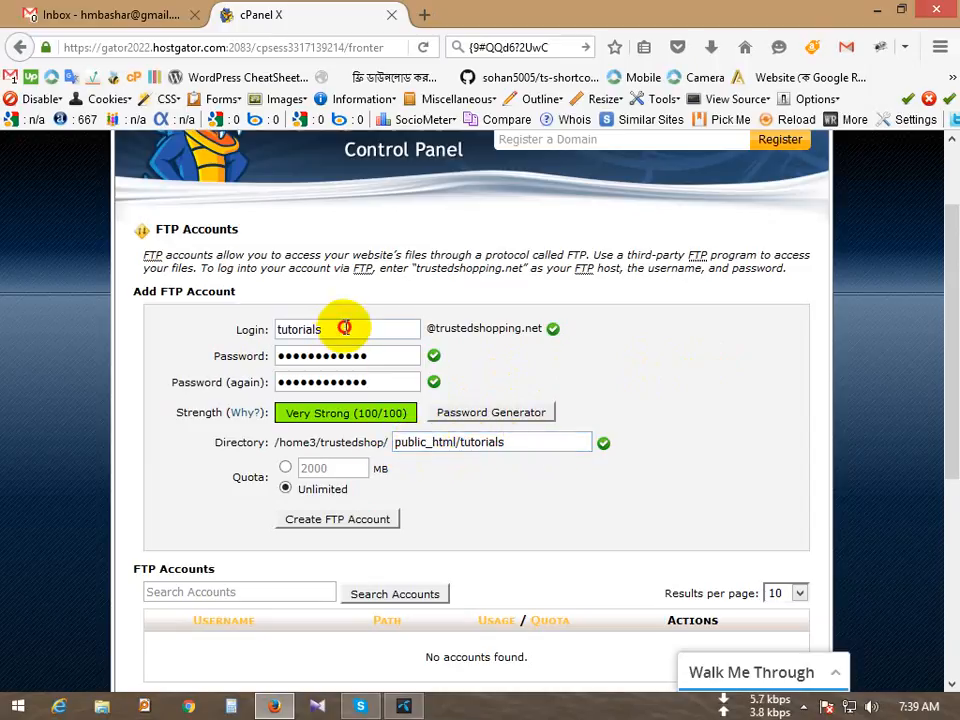
drag(344, 327, 295, 328)
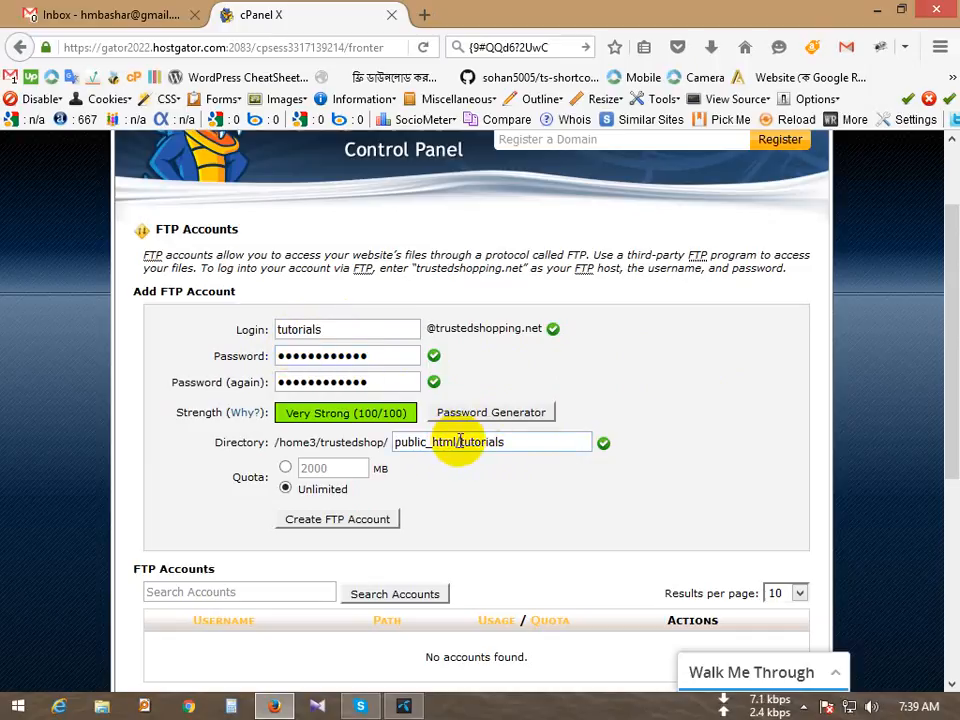
drag(457, 441, 396, 443)
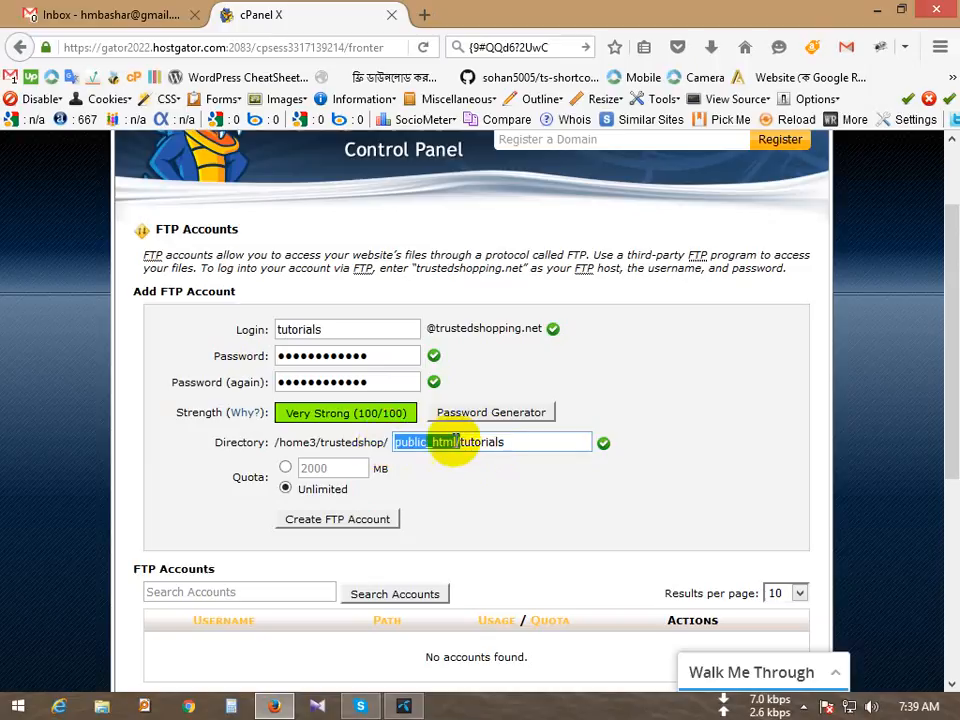
click(499, 441)
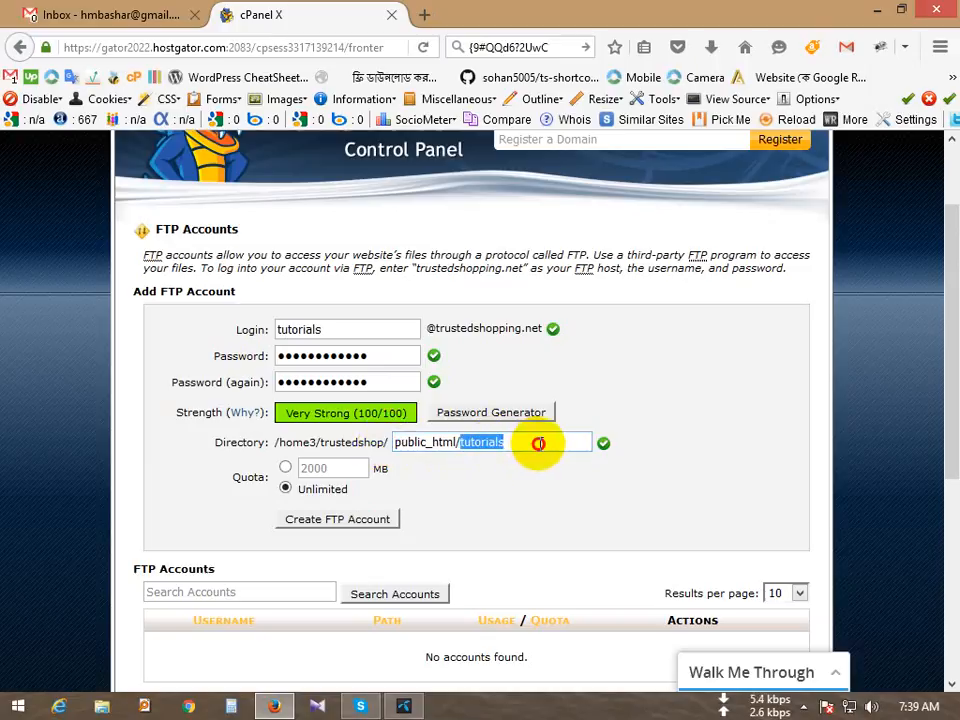
Step: Delete 'tutorials/' from the directory so it reads public_html
click(478, 443)
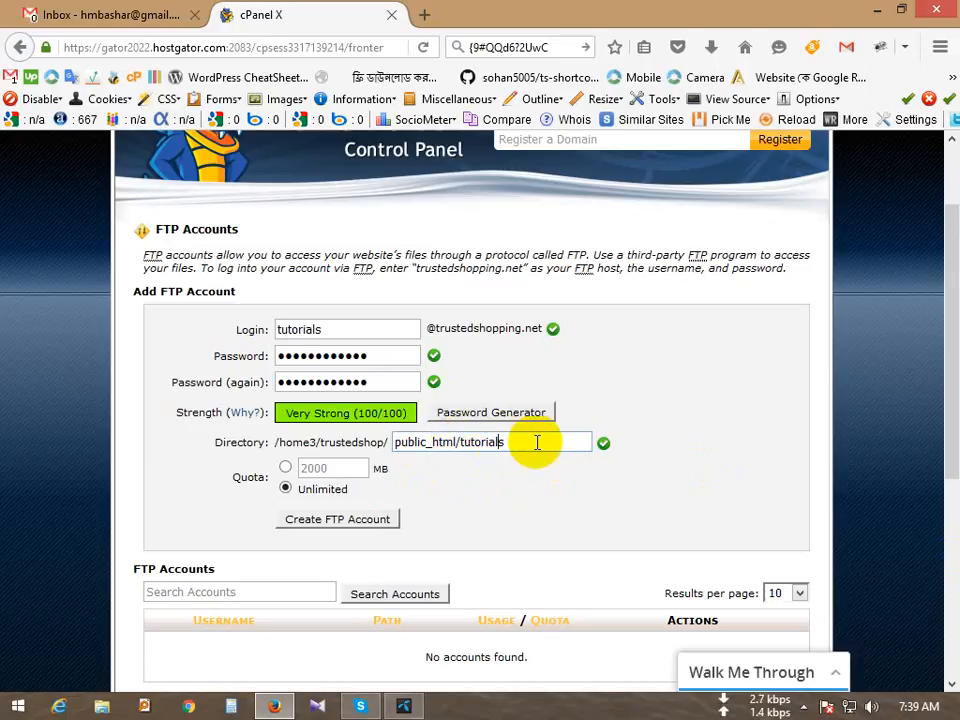
drag(531, 441, 478, 443)
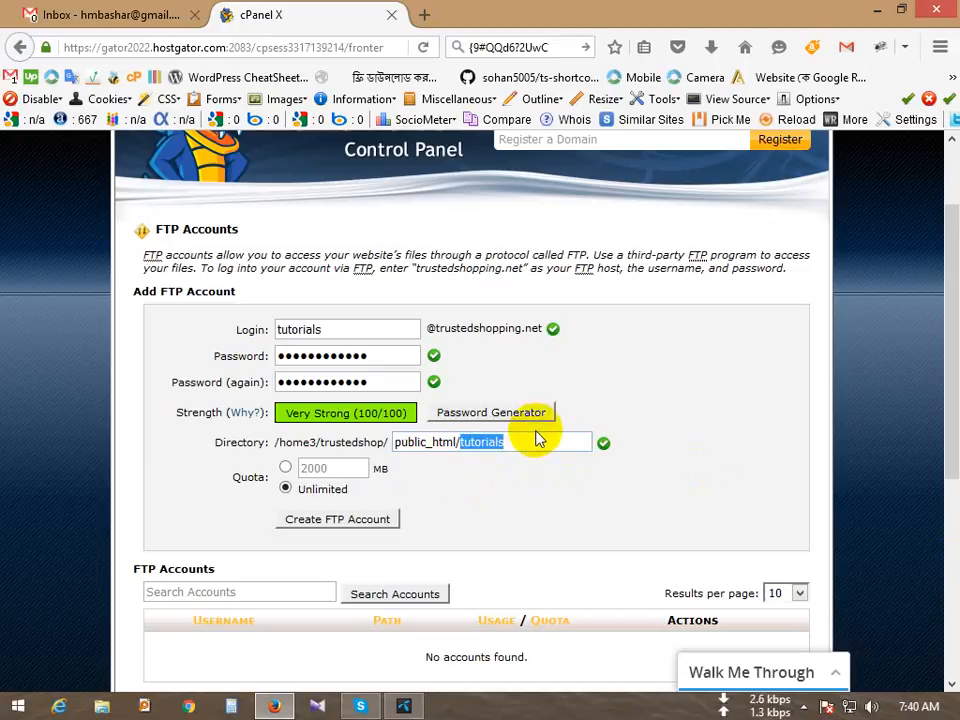
key(BackSpace)
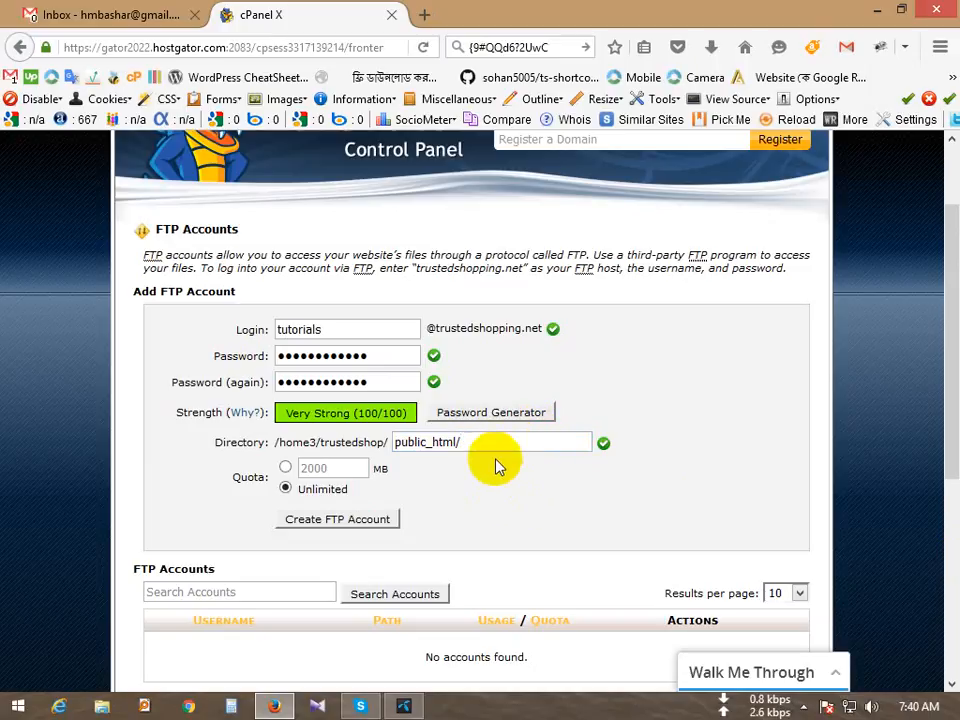
key(BackSpace)
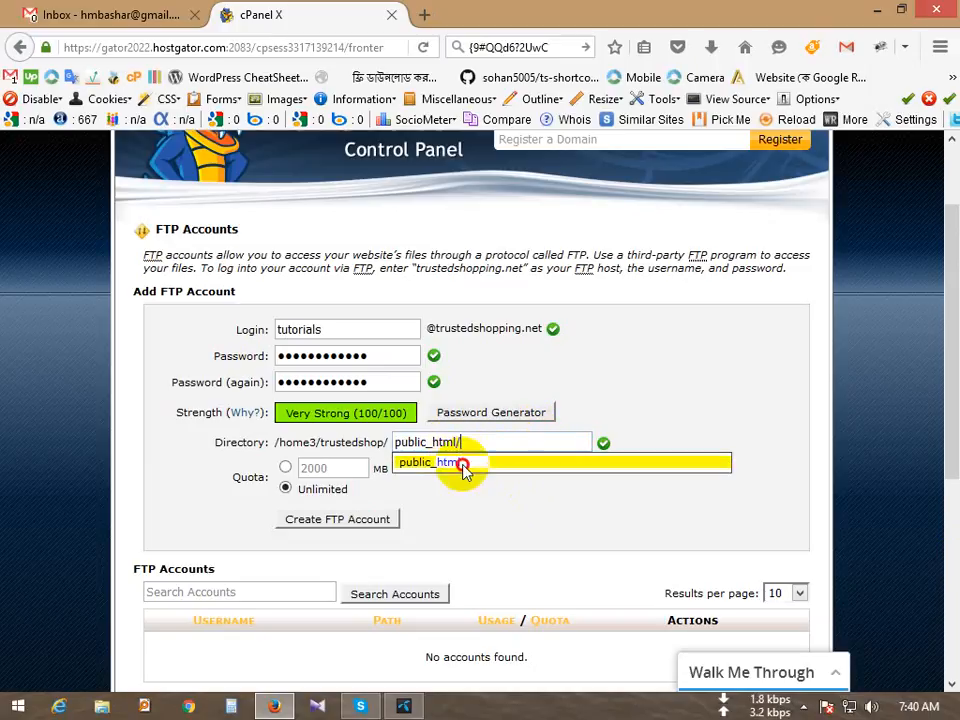
click(457, 462)
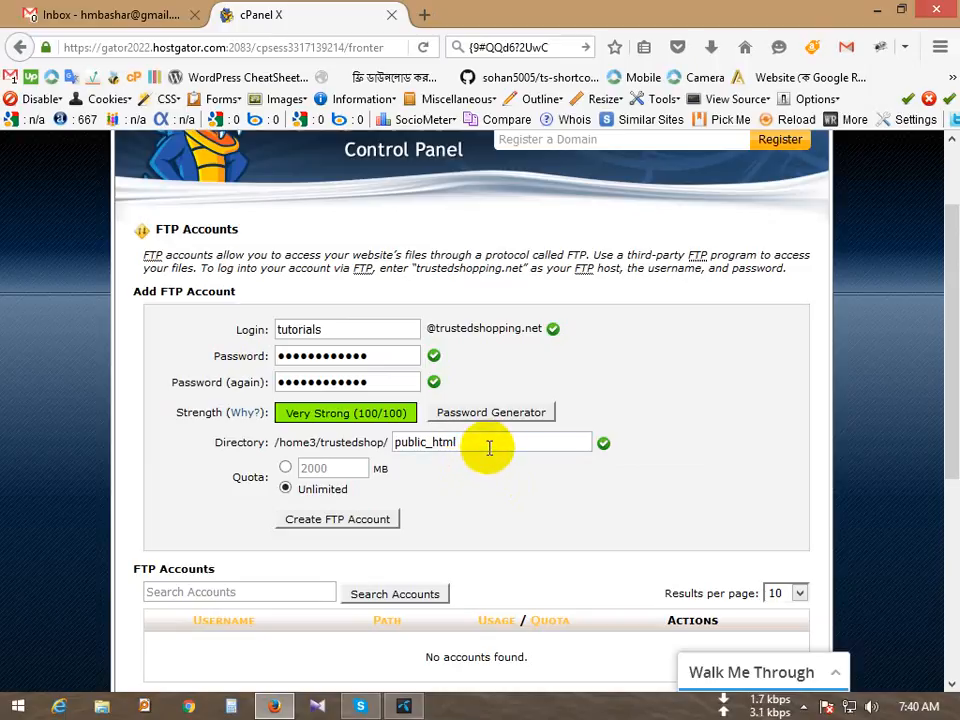
drag(343, 329, 253, 329)
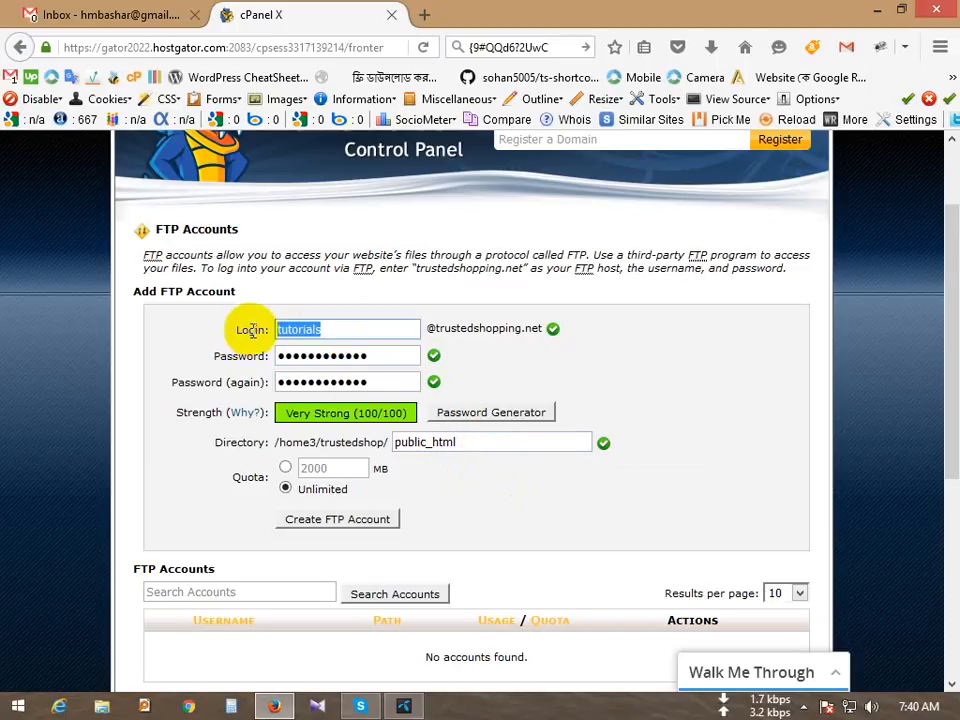
scroll(257, 364, up, 2)
Step: Open the cPanel home page in a new tab, switch to it and scroll through its sections
right_click(139, 167)
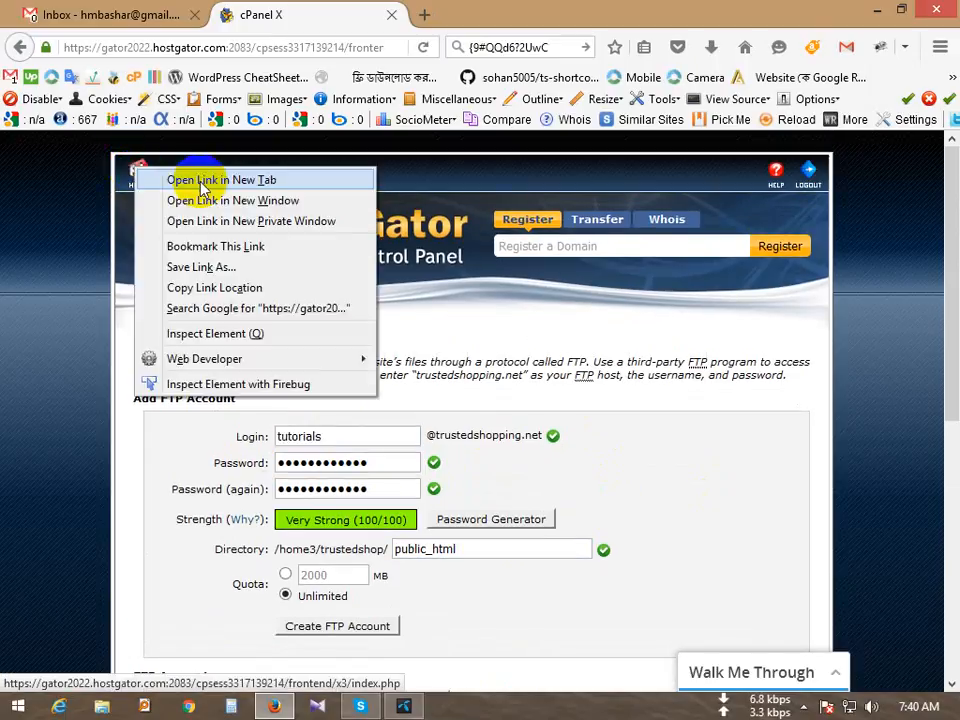
click(225, 182)
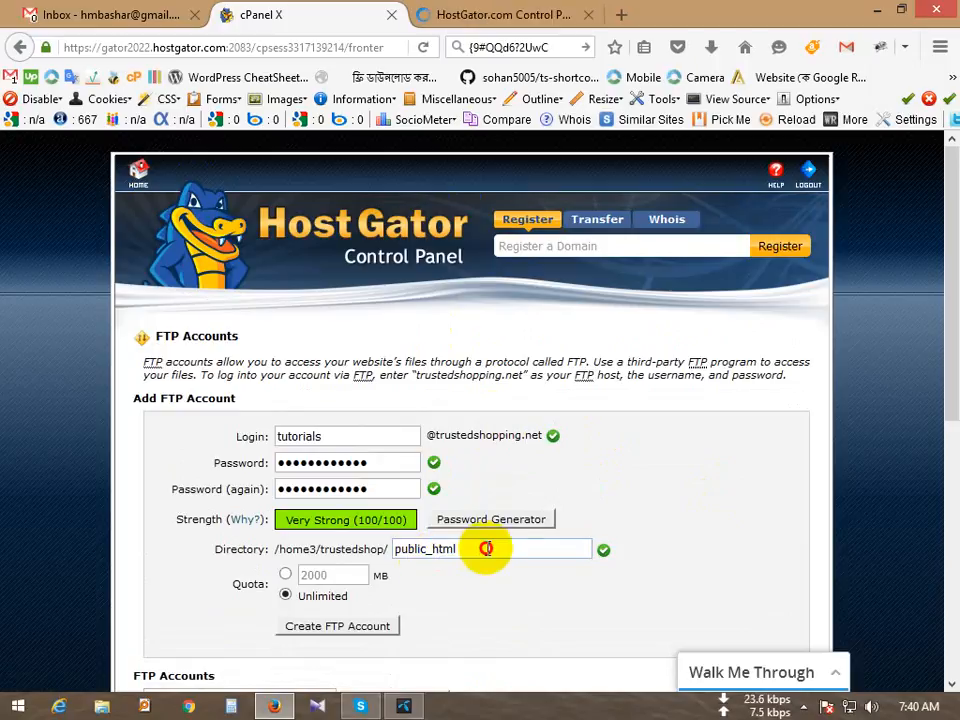
drag(484, 549, 382, 548)
click(505, 22)
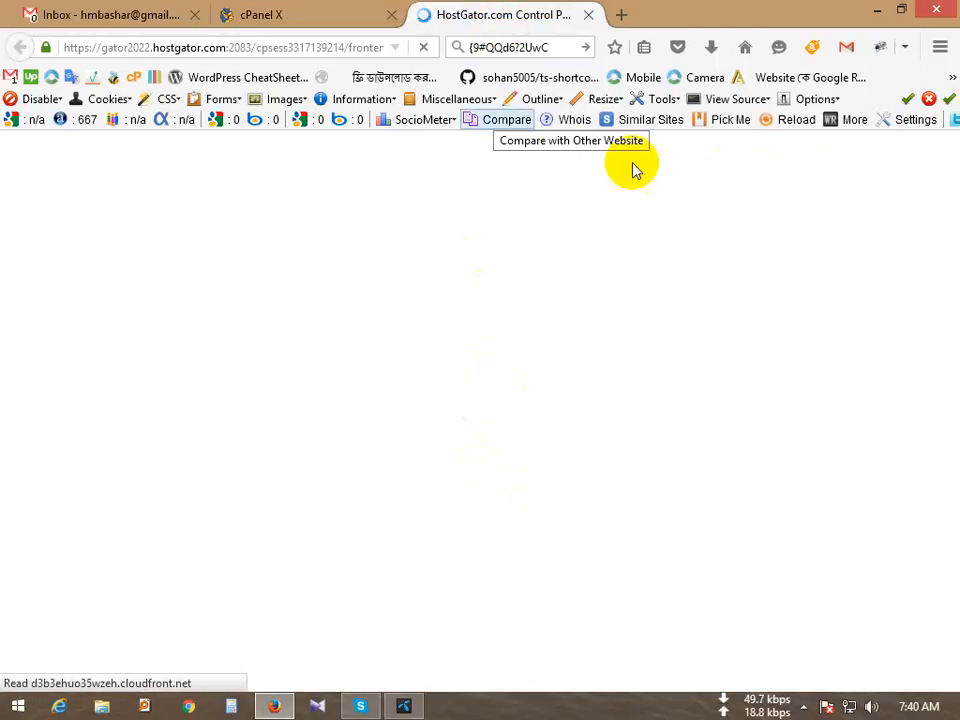
scroll(150, 535, down, 2)
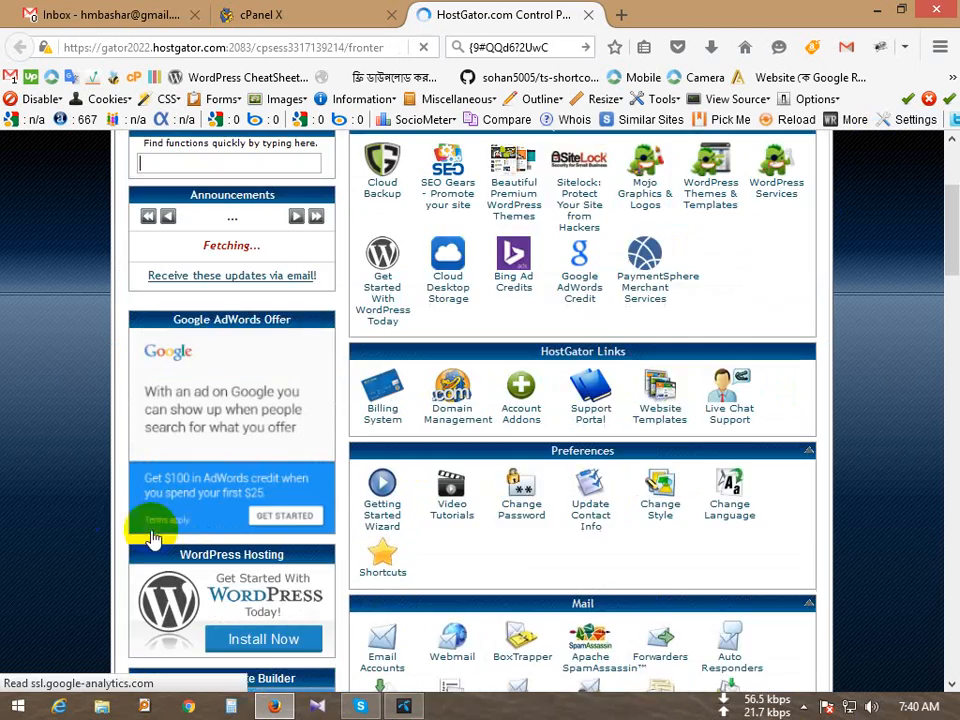
scroll(12, 530, down, 3)
scroll(12, 530, down, 10)
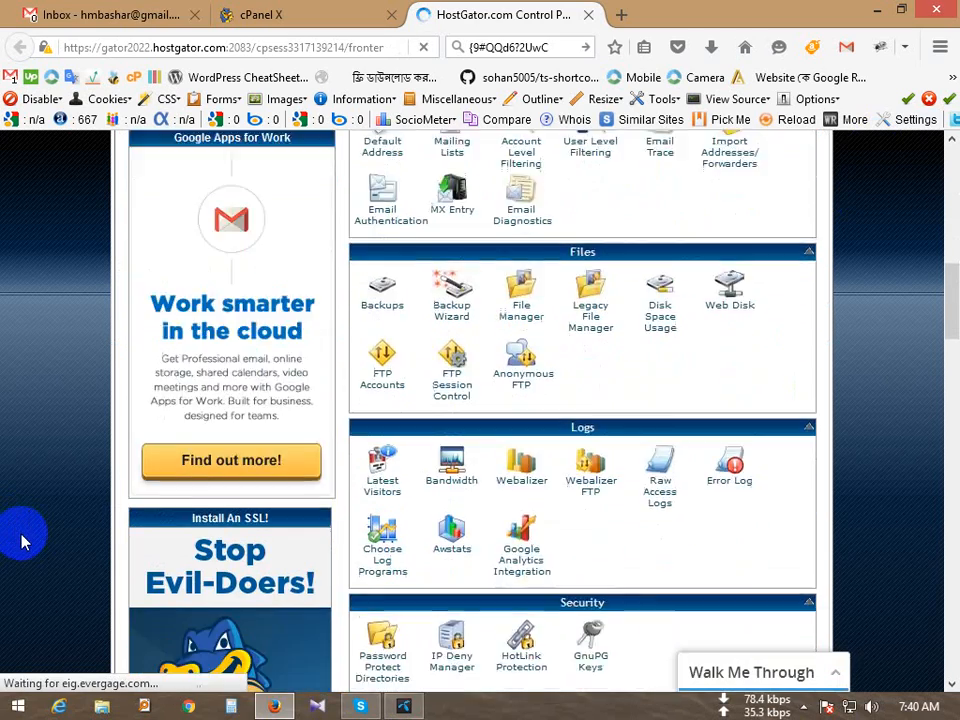
scroll(26, 543, down, 4)
scroll(26, 543, up, 12)
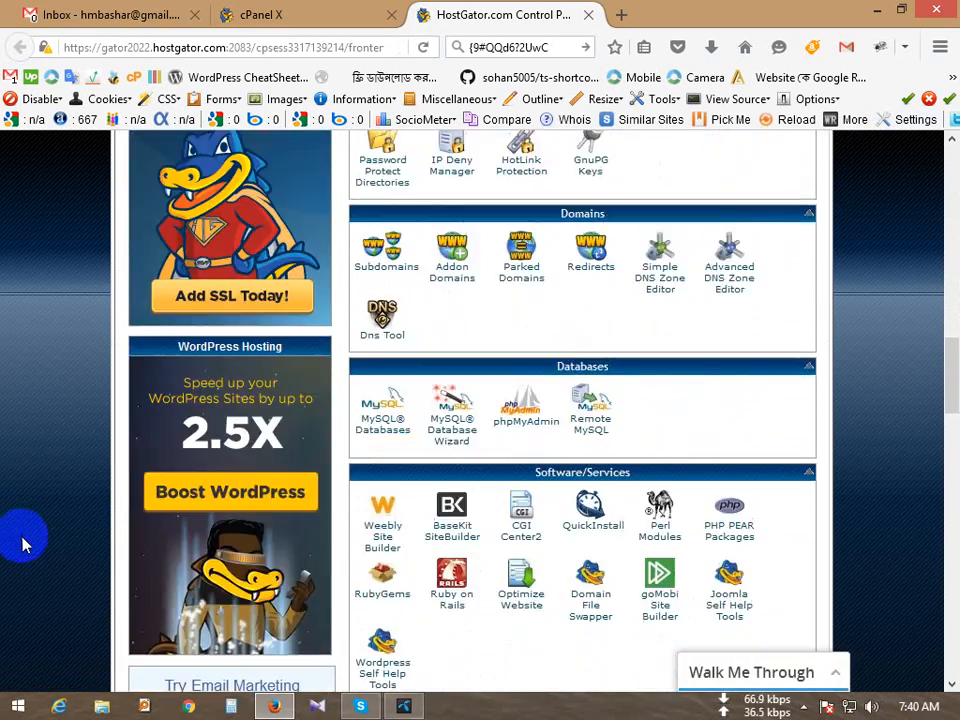
Step: Dismiss the Kabbage popup and open File Manager at the public_html web root, selecting blog
scroll(600, 300, up, 4)
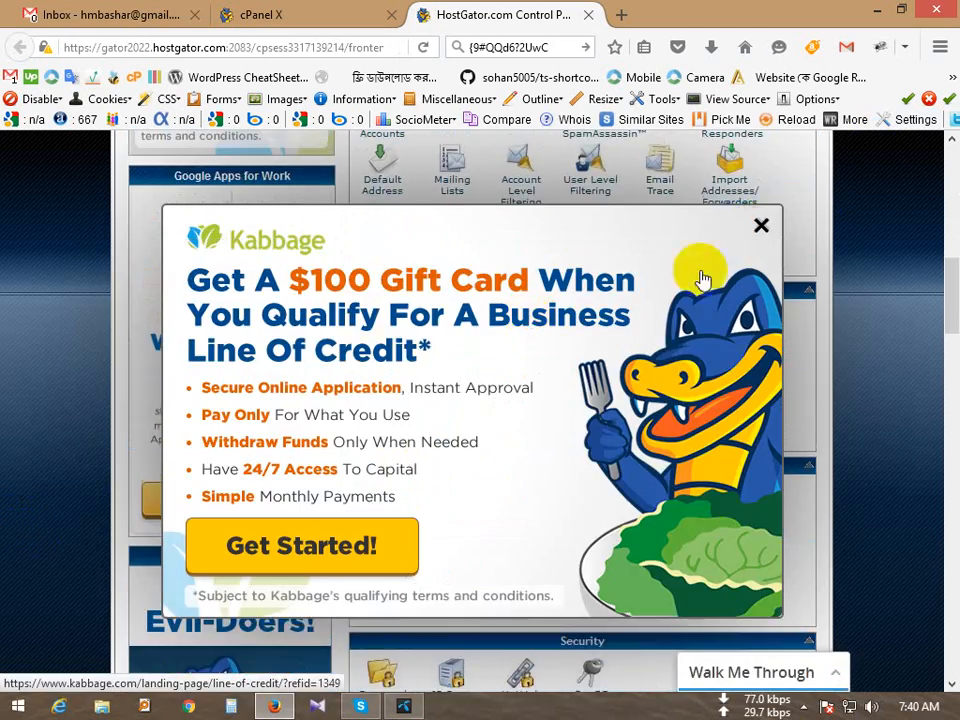
click(758, 224)
click(517, 350)
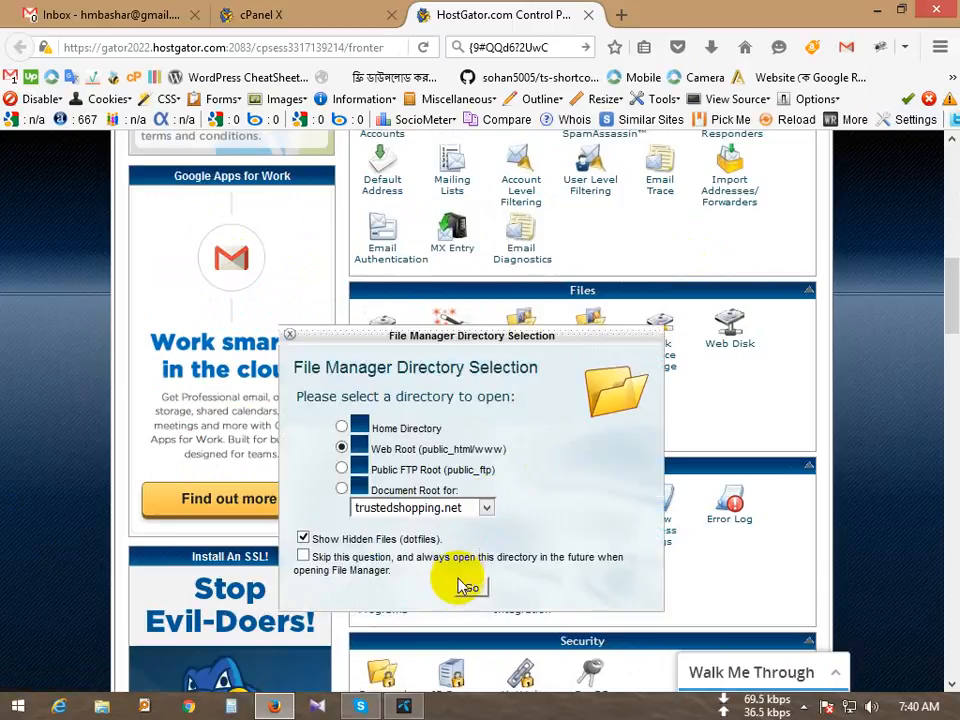
click(471, 590)
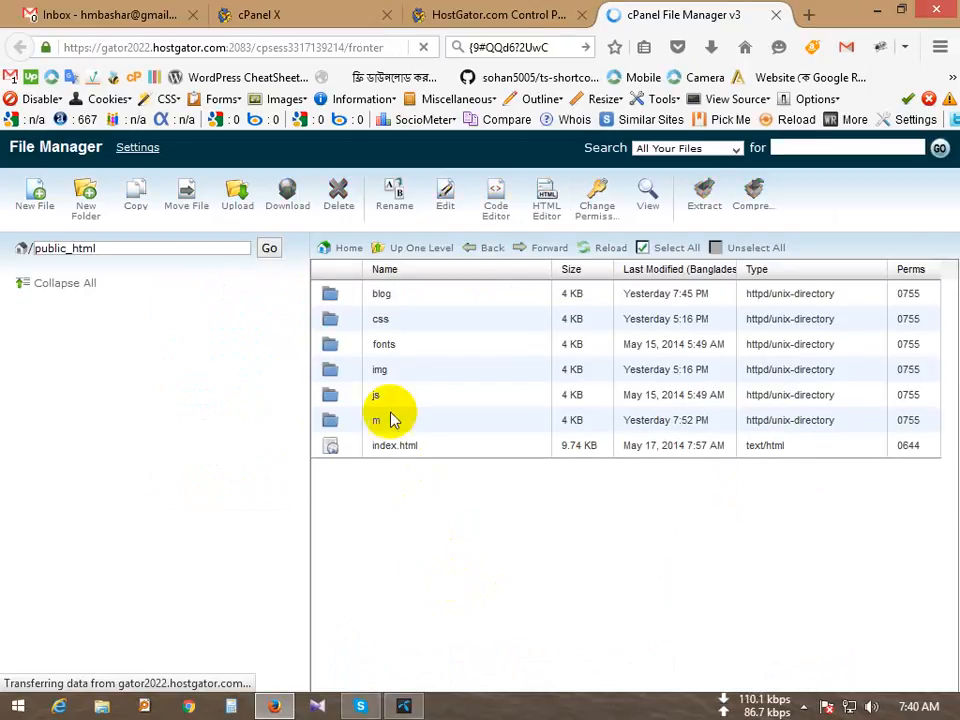
click(267, 15)
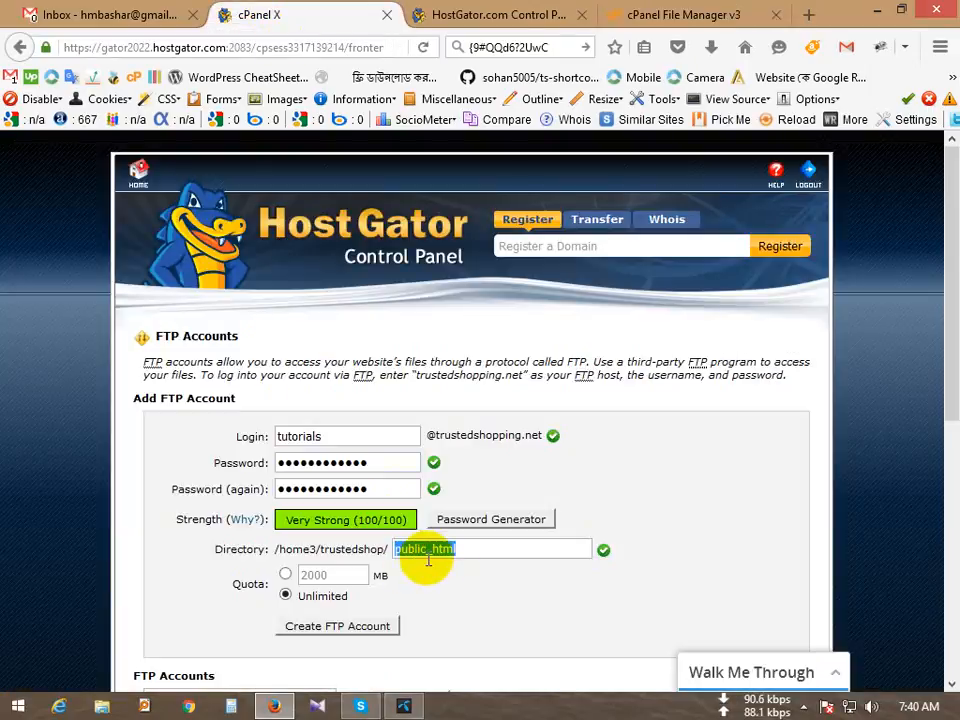
click(651, 17)
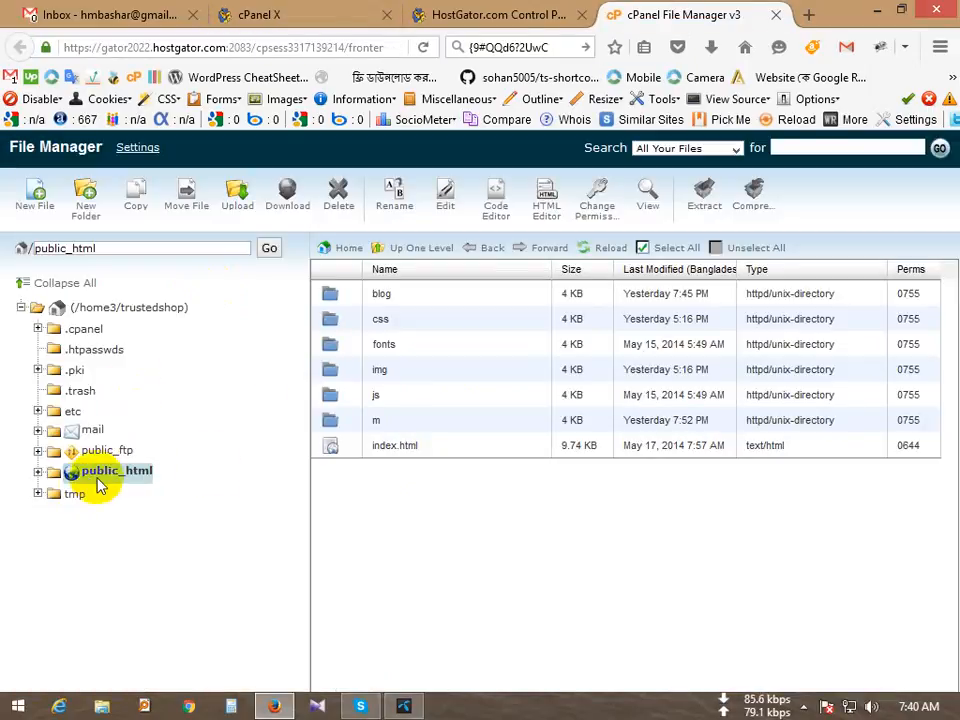
click(397, 293)
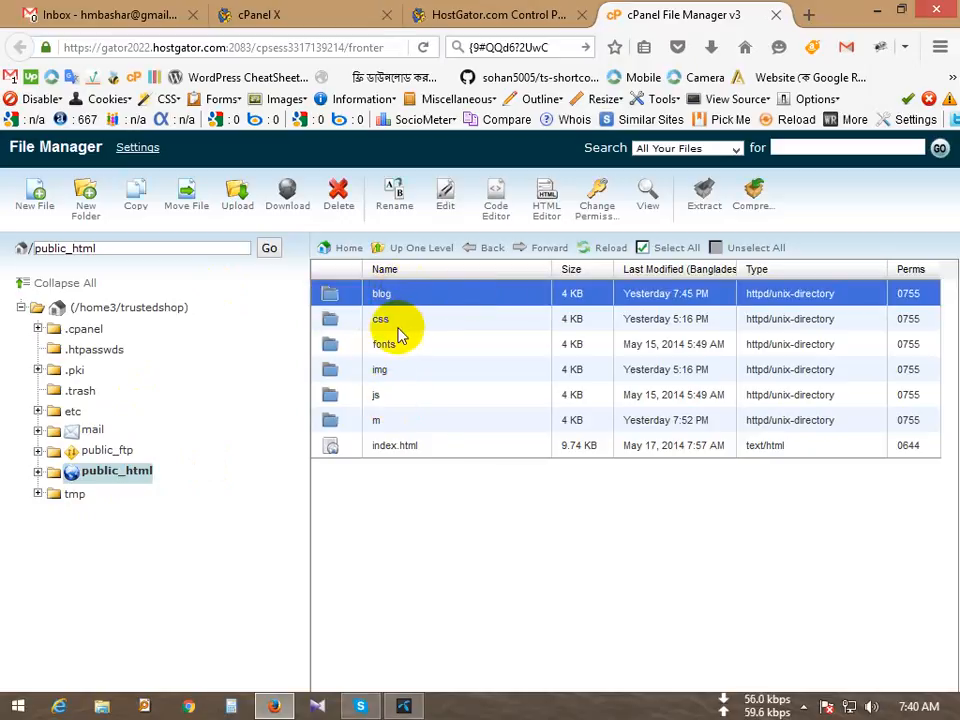
click(412, 322)
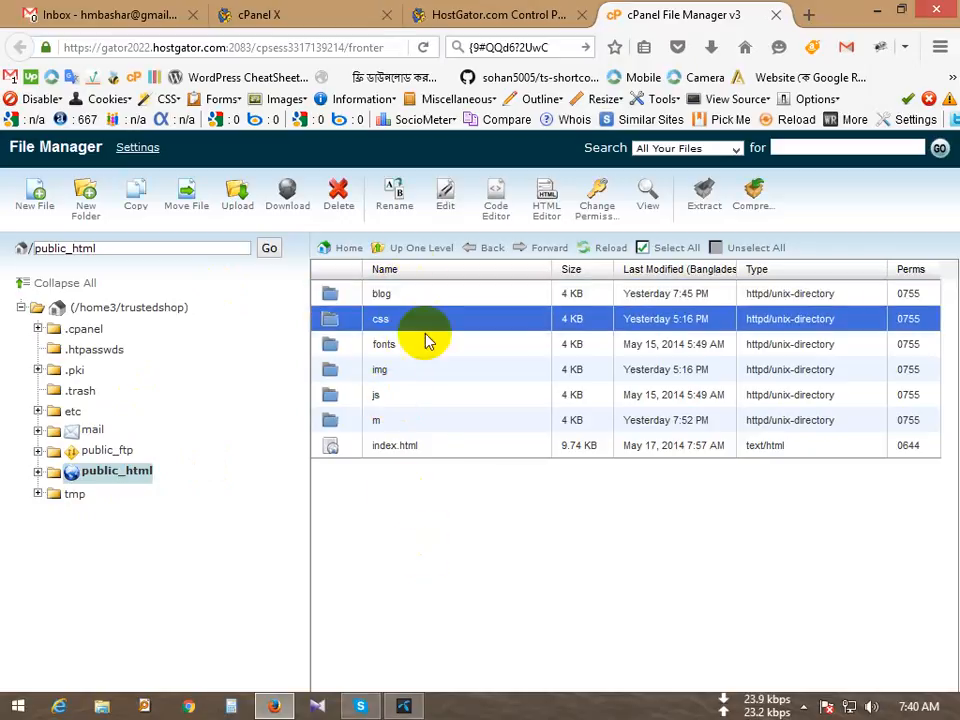
Step: Append '/b' to the FTP directory path, trying public_html/blog
click(270, 20)
click(504, 555)
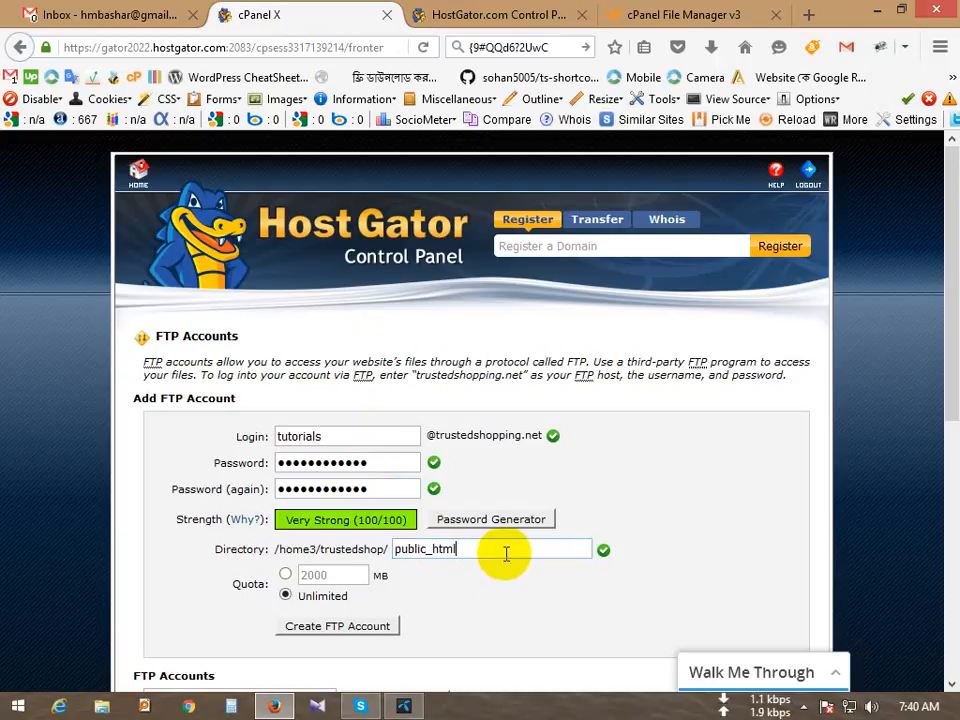
text(/blog)
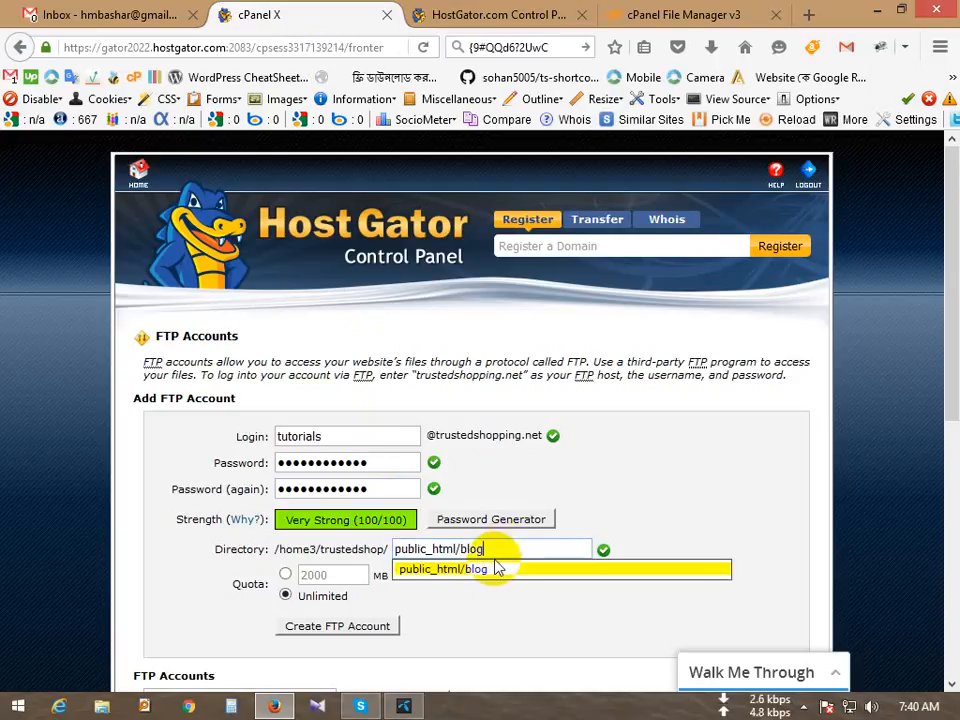
click(495, 549)
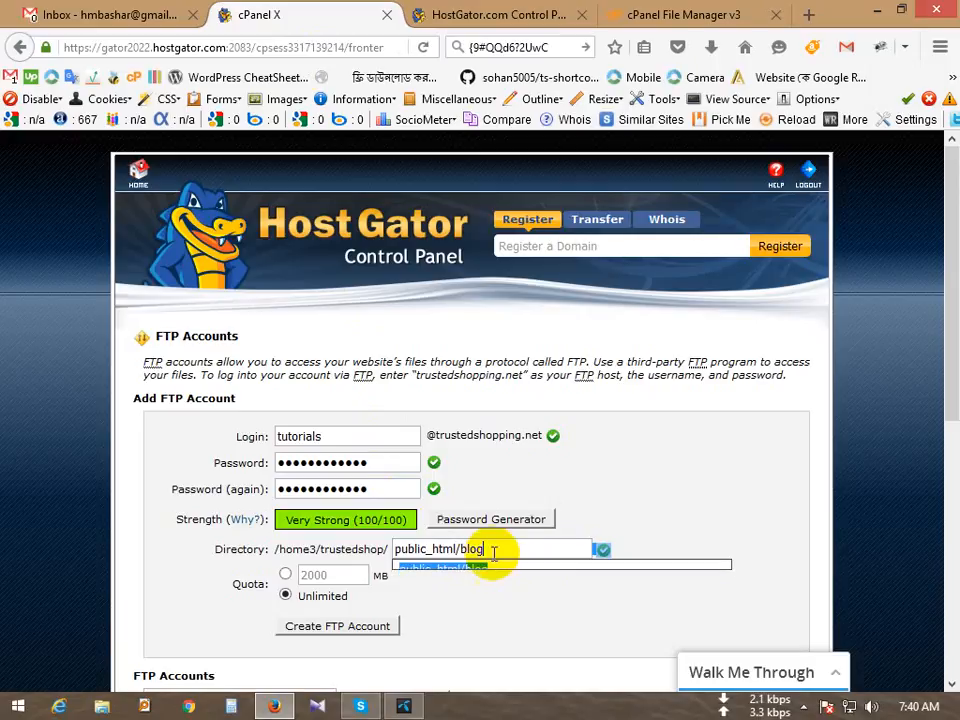
click(641, 545)
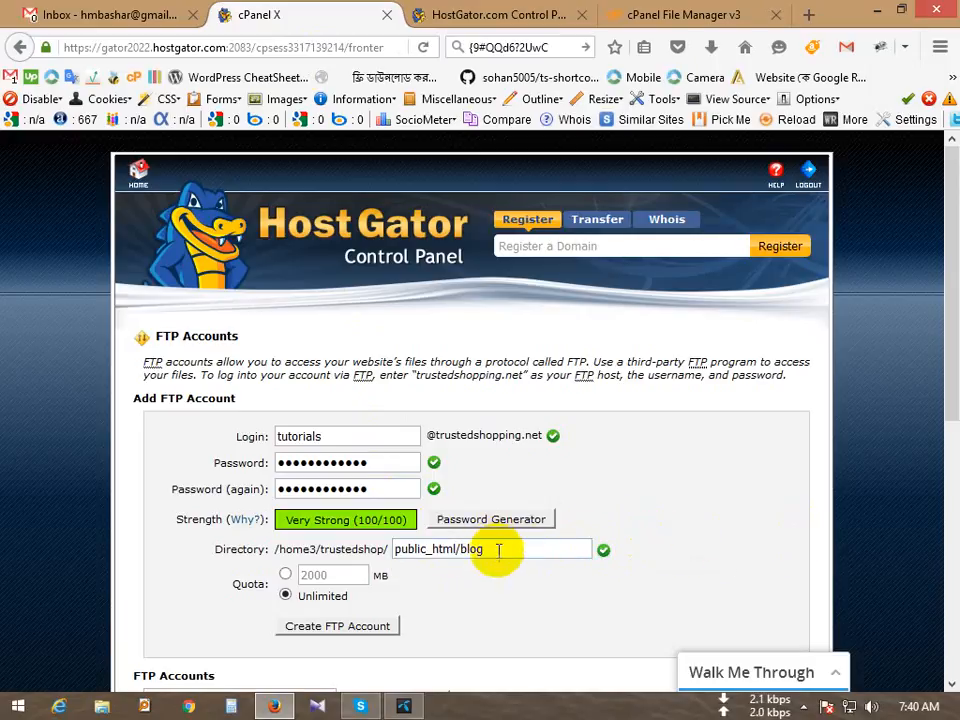
drag(519, 550, 455, 549)
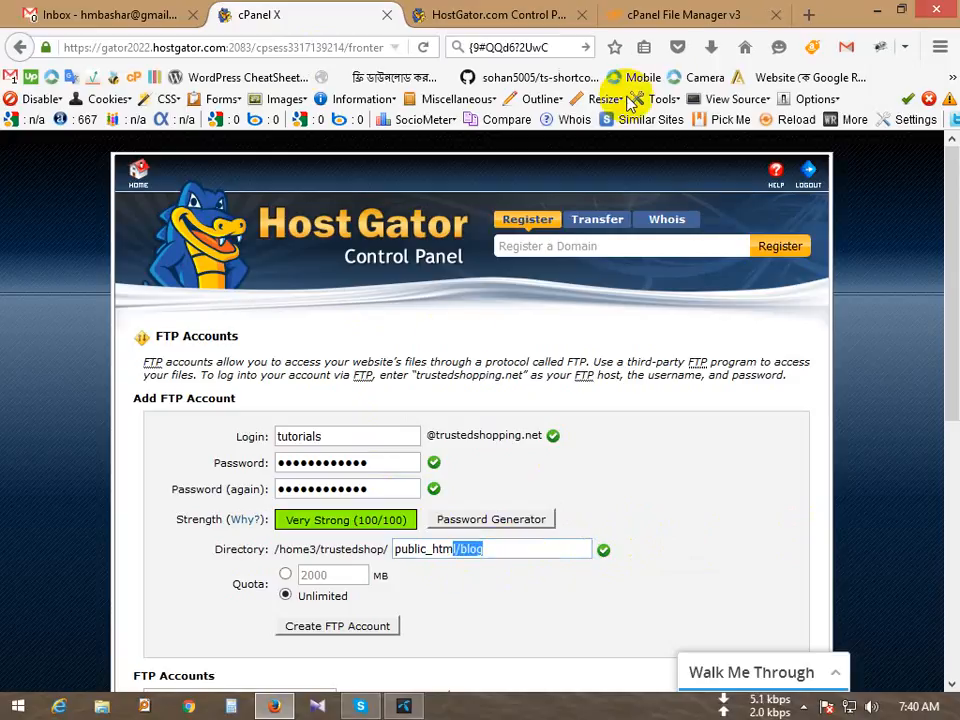
Step: Open the blog folder in File Manager to view its contents, then return to public_html
click(683, 10)
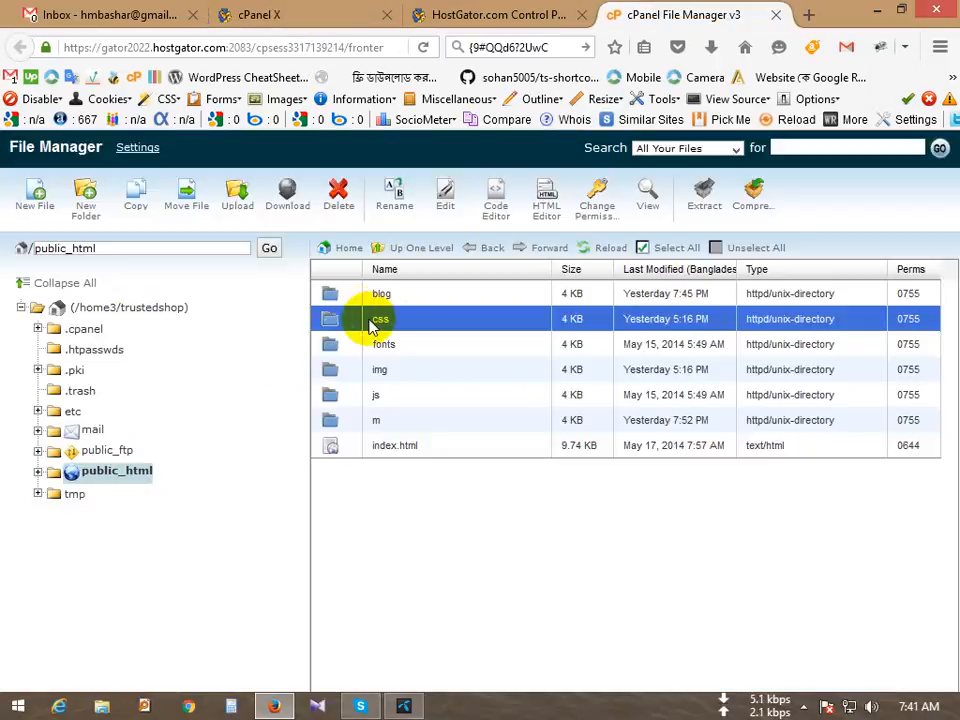
click(418, 298)
double_click(418, 298)
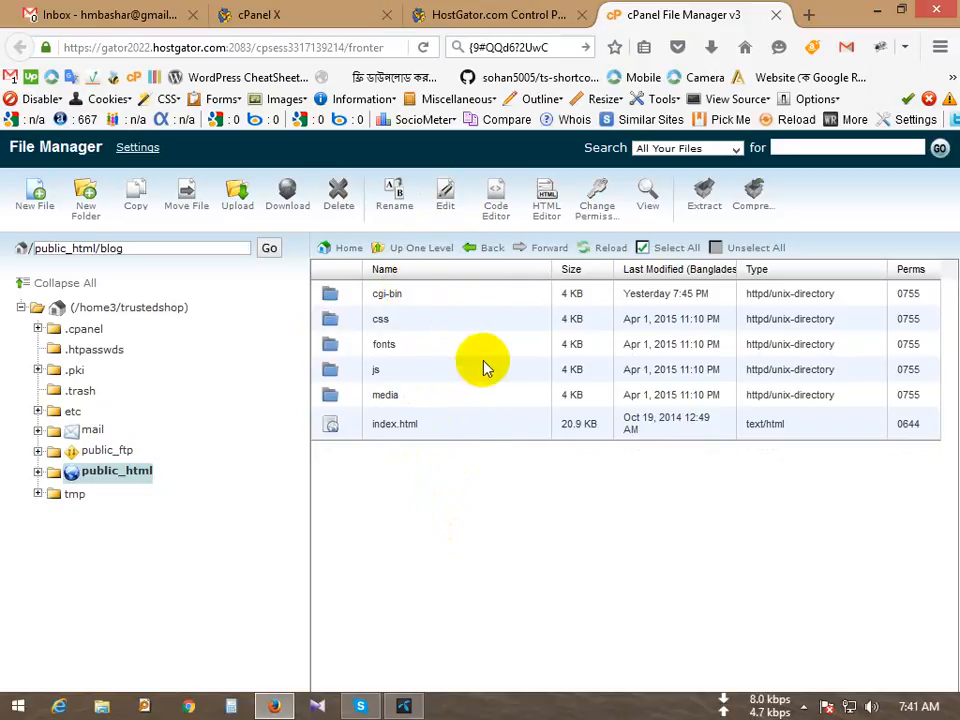
click(421, 254)
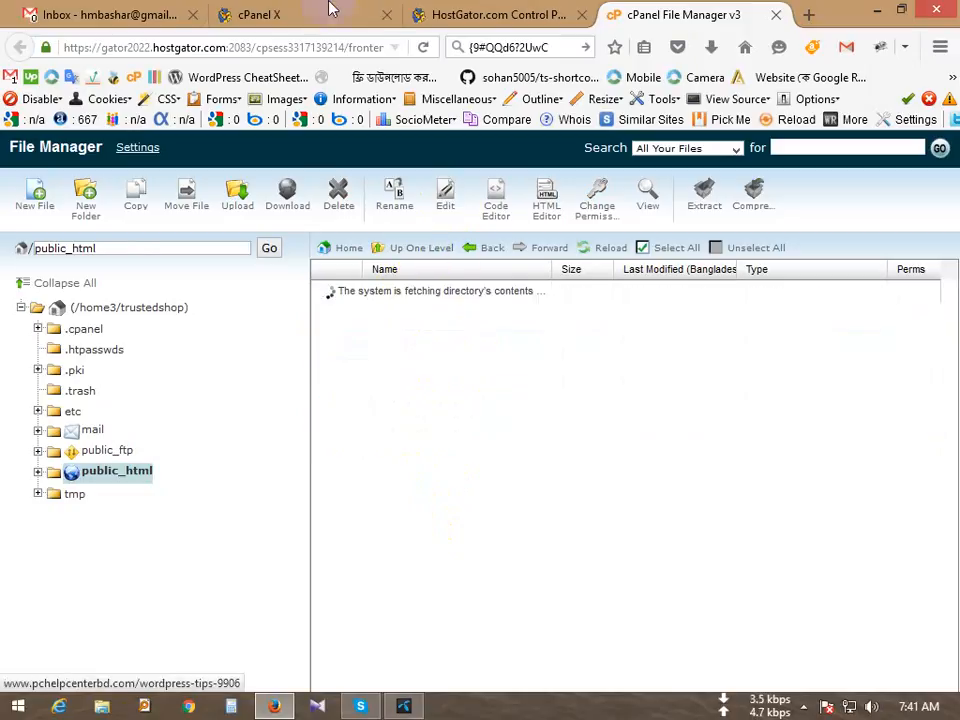
Step: Remove the blog ending so the FTP account directory is just public_html
click(460, 9)
click(311, 12)
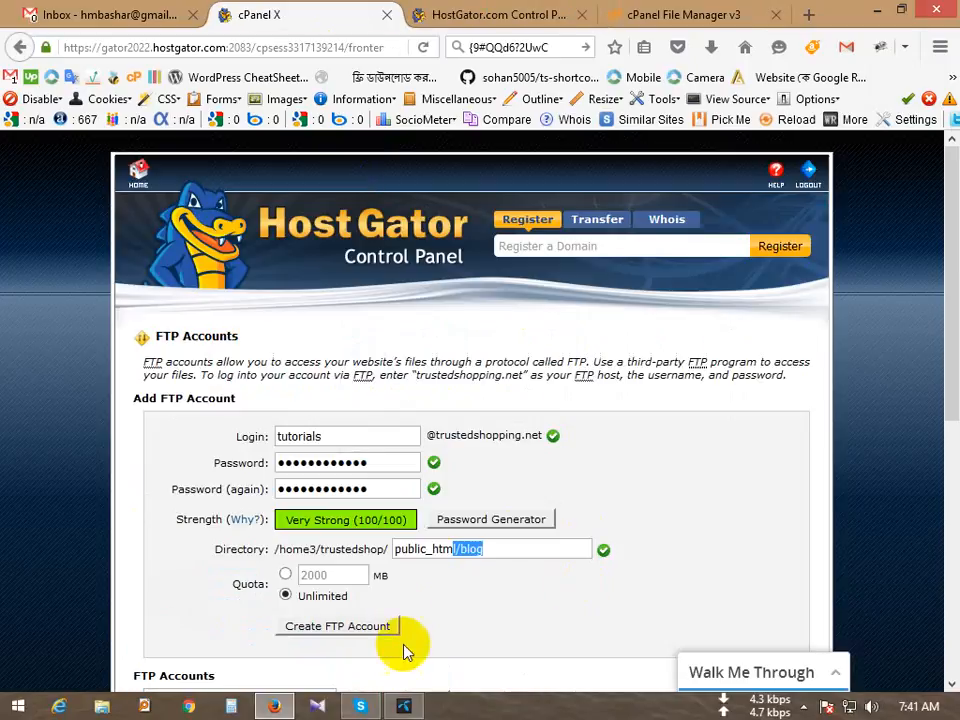
click(463, 548)
drag(459, 548, 530, 549)
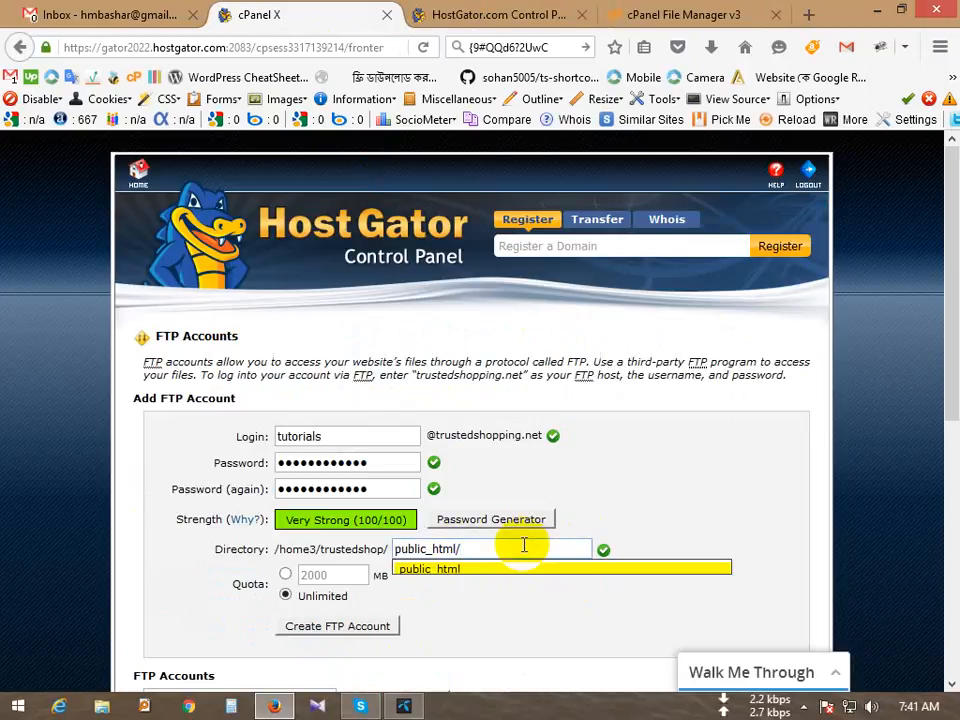
key(BackSpace)
click(688, 515)
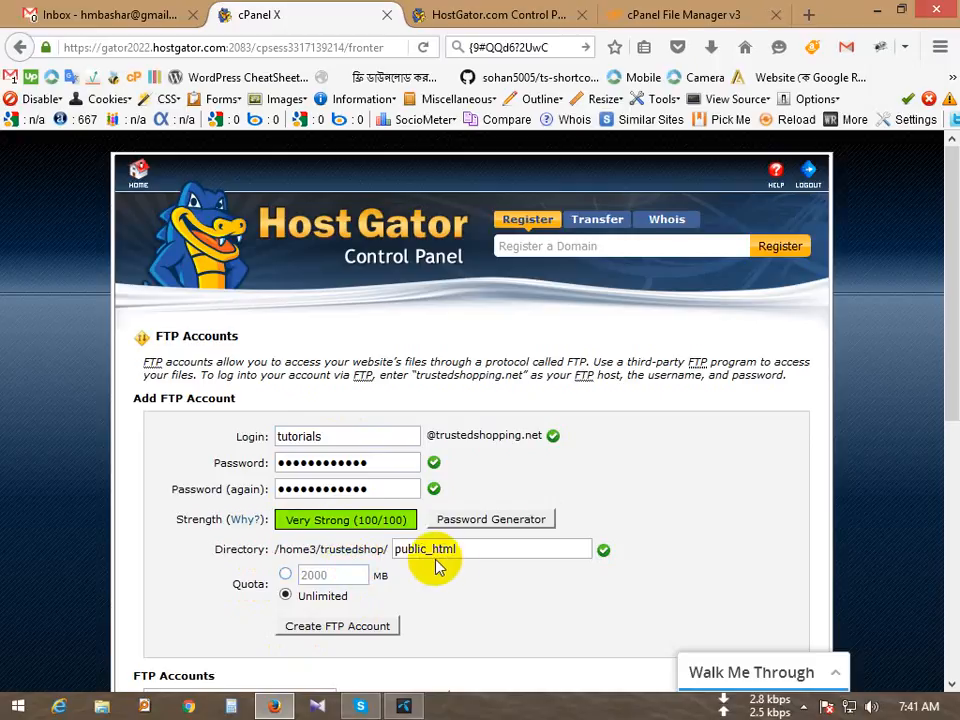
scroll(435, 566, down, 4)
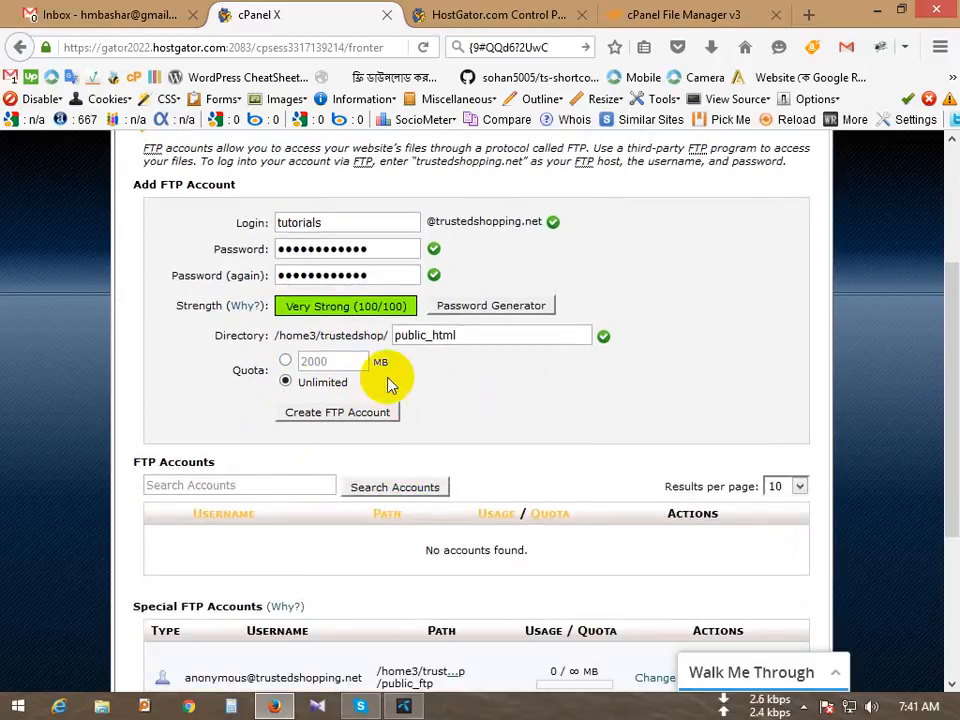
Step: Create the tutorials FTP account and scroll to its row in the accounts list
click(335, 413)
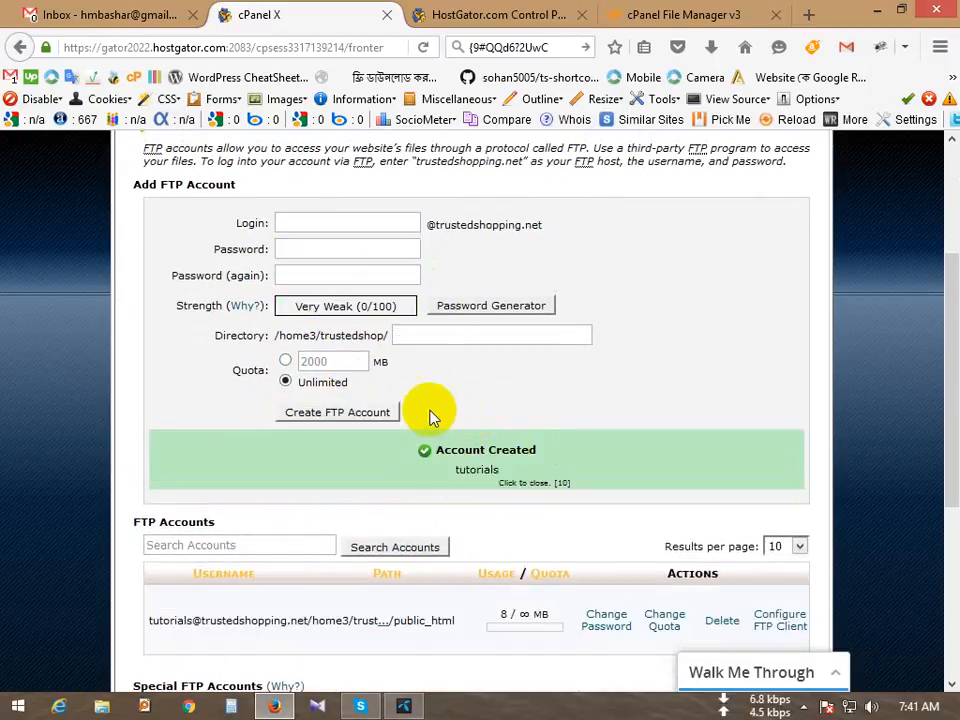
scroll(489, 430, down, 2)
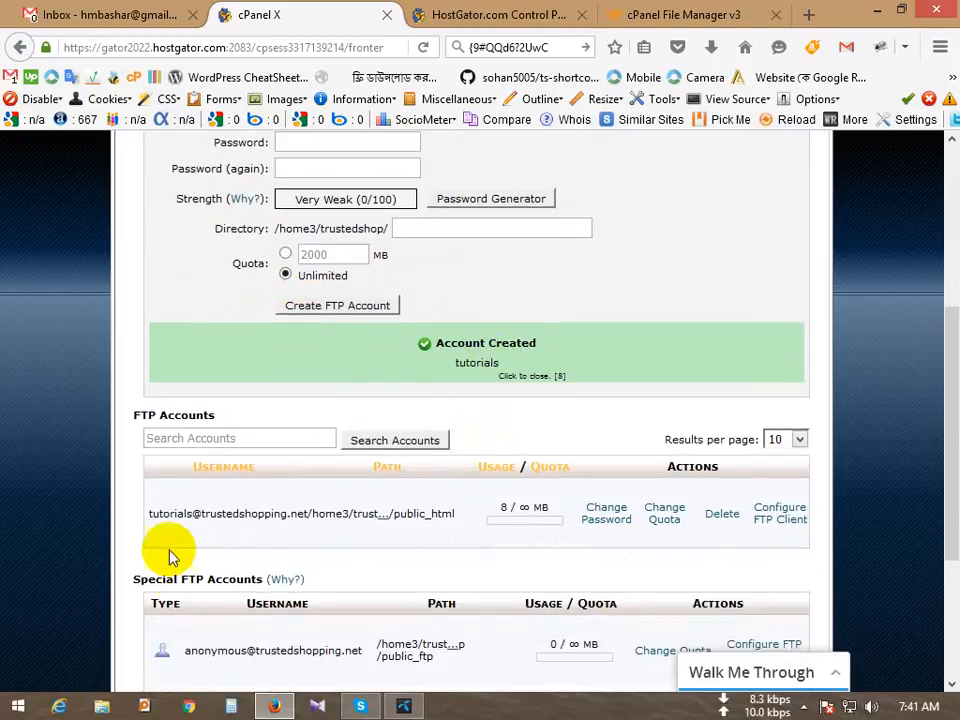
drag(180, 513, 343, 508)
click(355, 512)
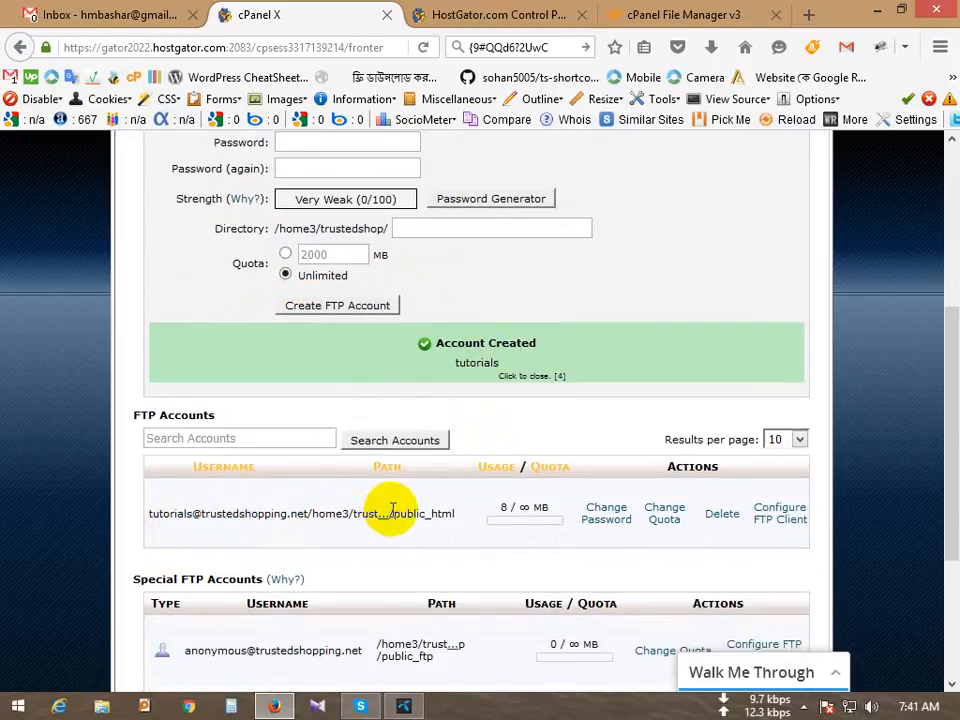
scroll(406, 527, down, 2)
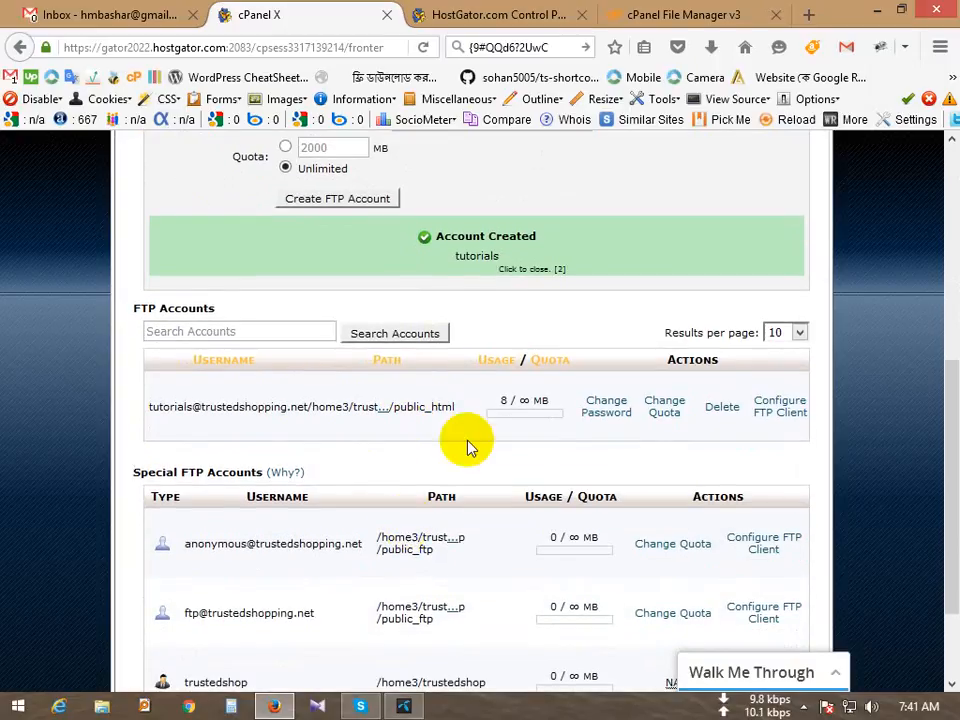
Step: Look at the account's Change Password and Change Quota options, cancelling each
click(605, 407)
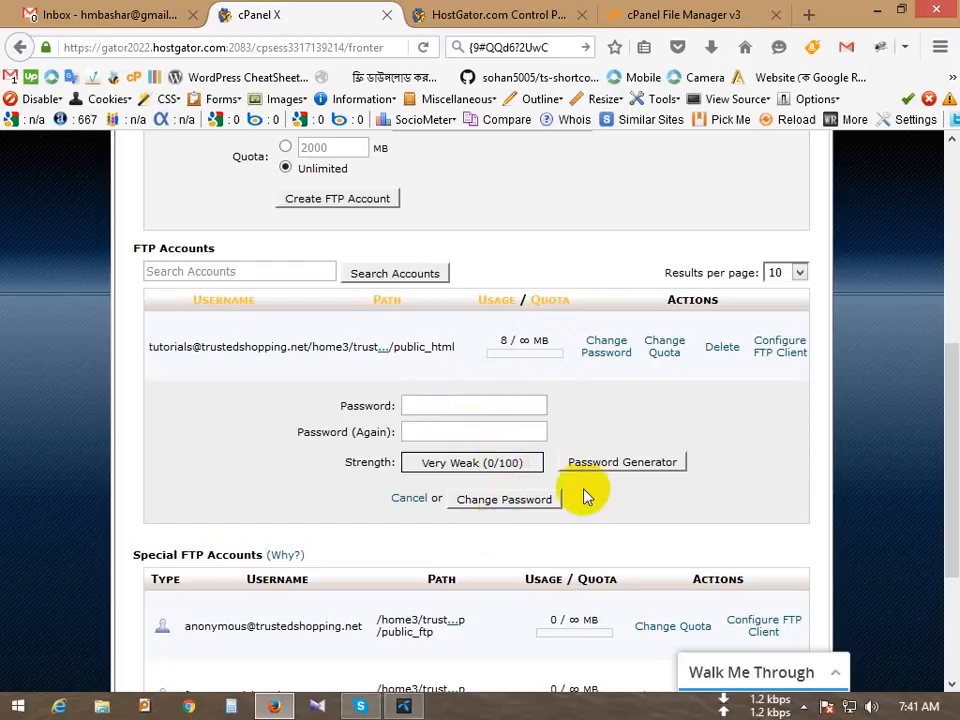
click(410, 499)
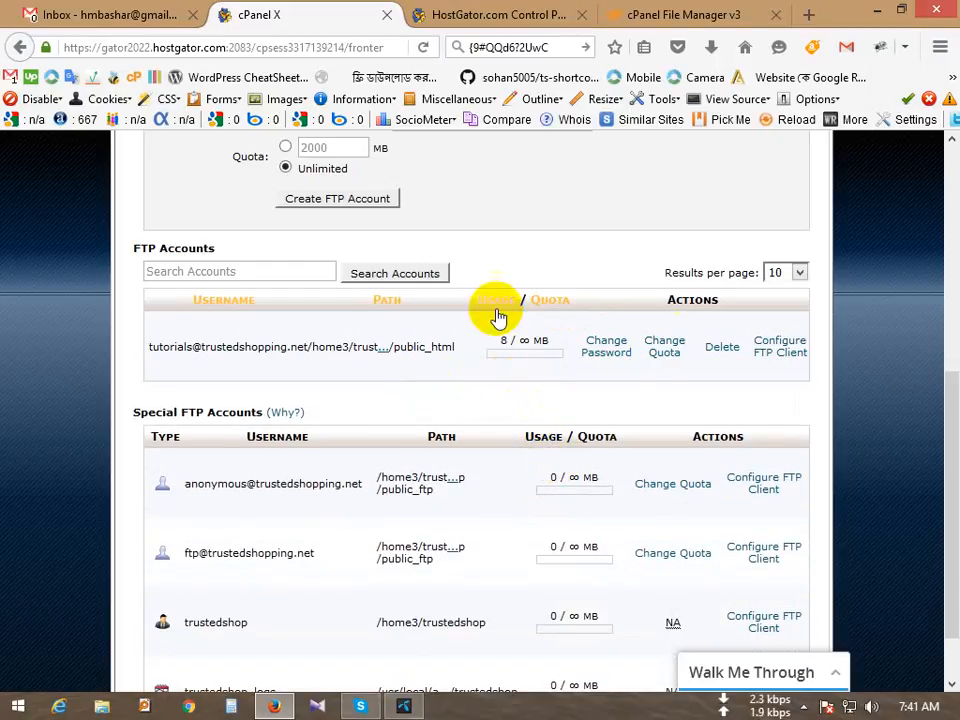
scroll(402, 317, up, 2)
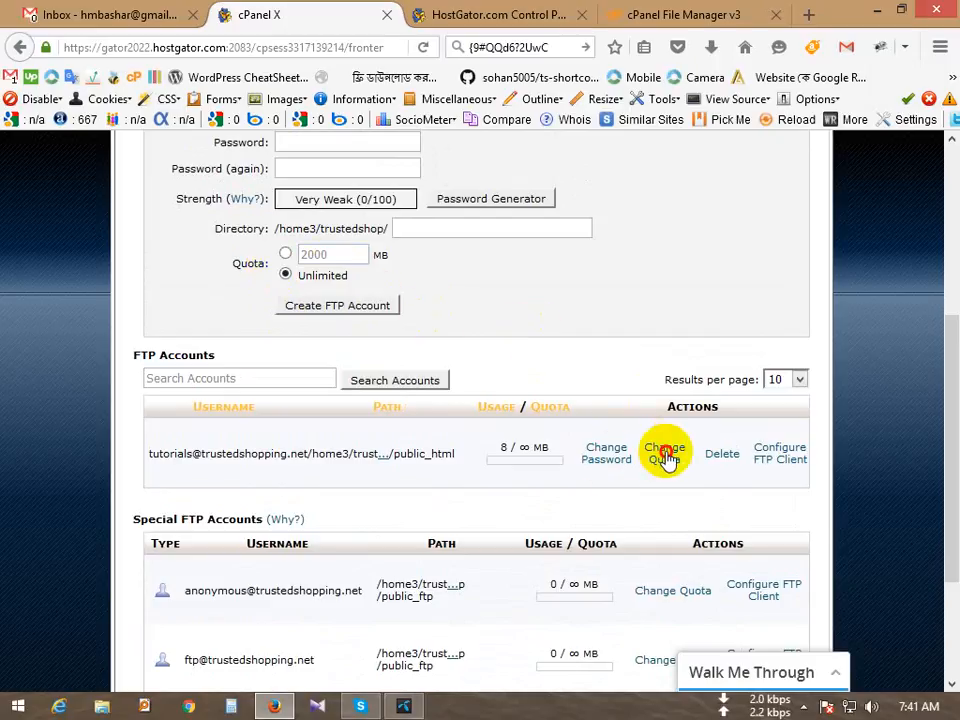
click(667, 455)
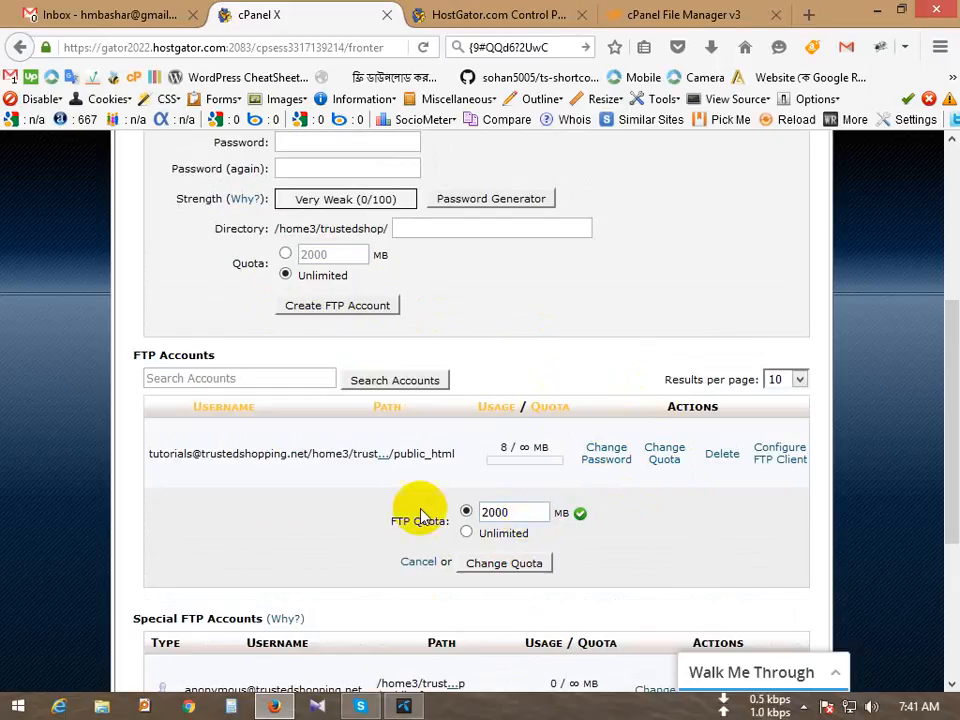
click(415, 564)
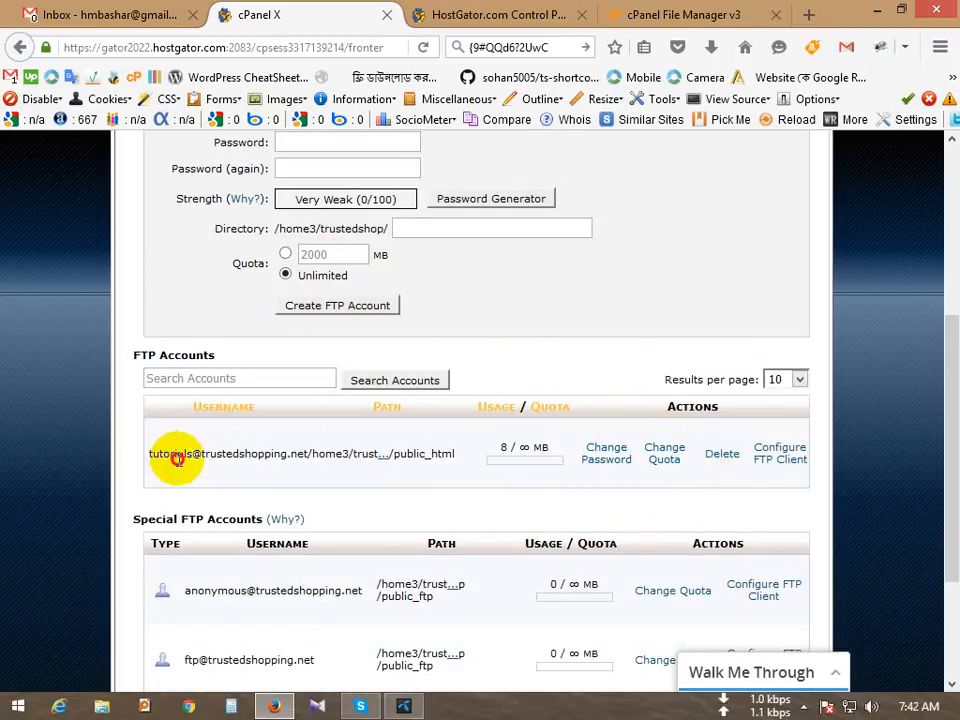
drag(176, 458, 273, 453)
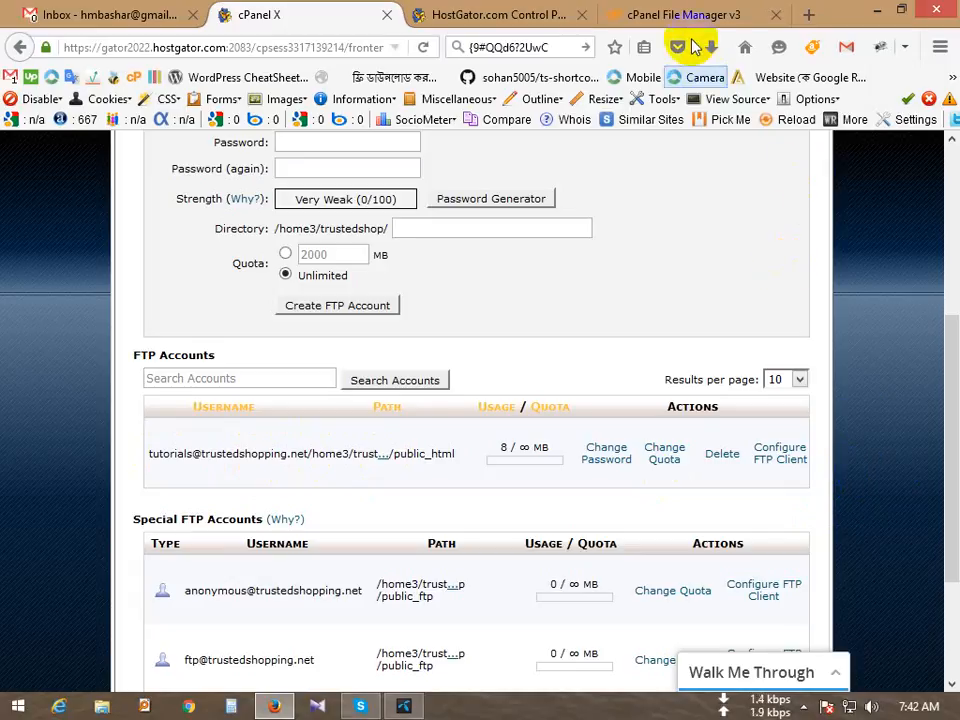
Step: Search Google for 'fizilla' in a new Firefox tab
click(808, 14)
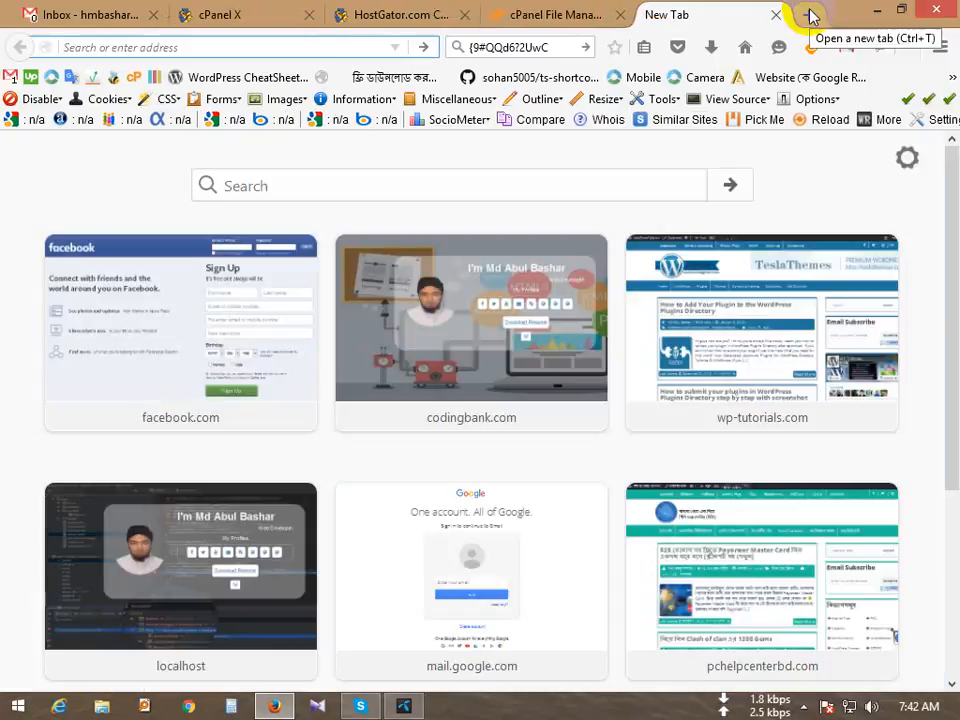
text(fiz)
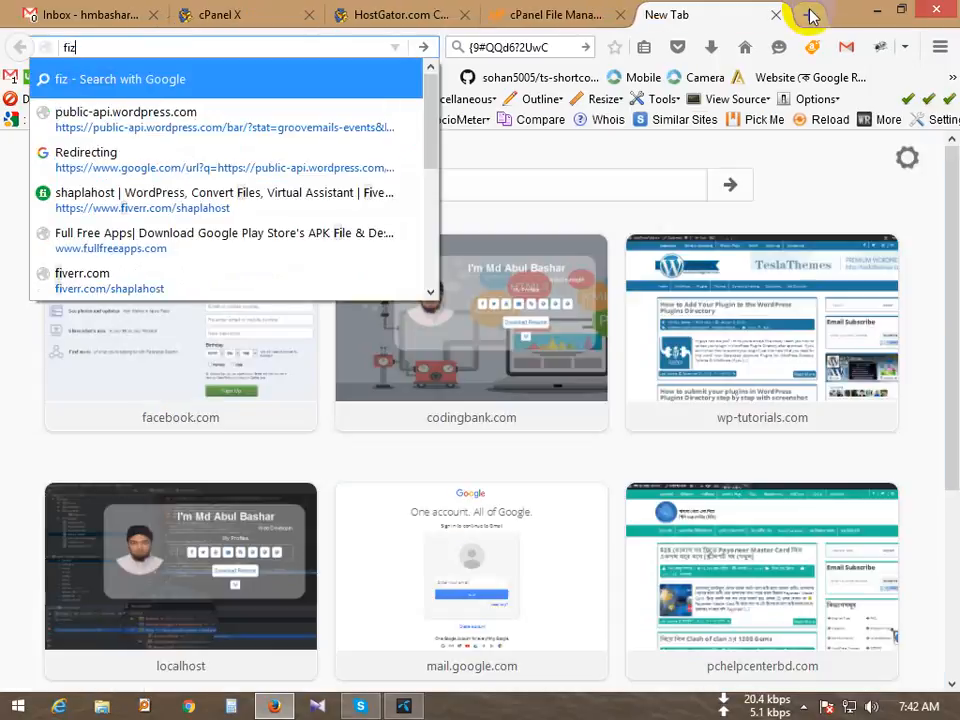
text(i)
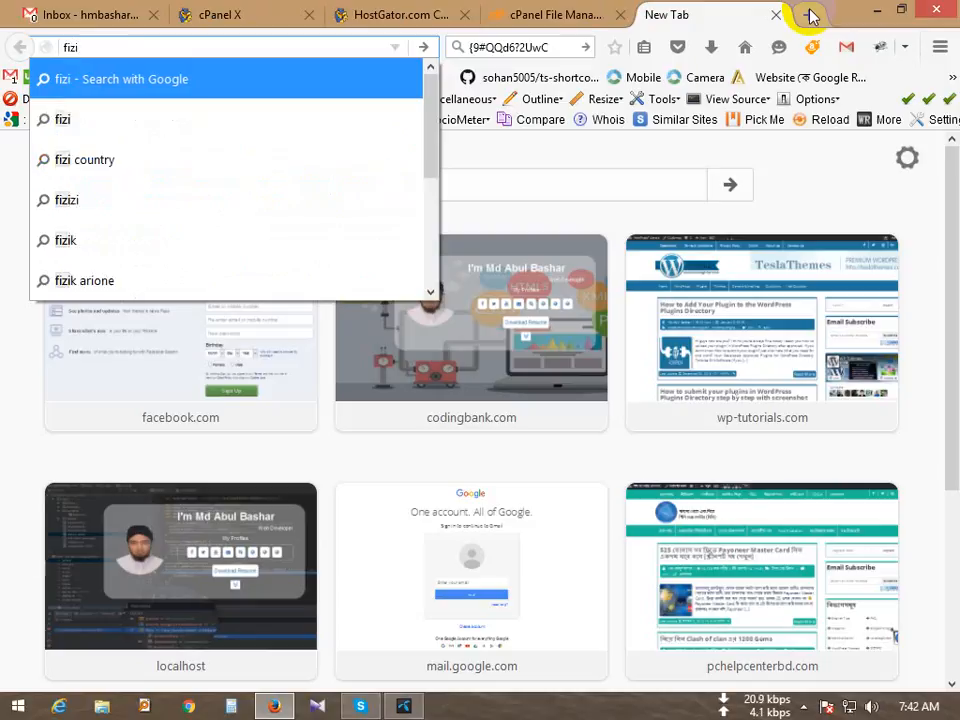
key(BackSpace)
key(BackSpace)
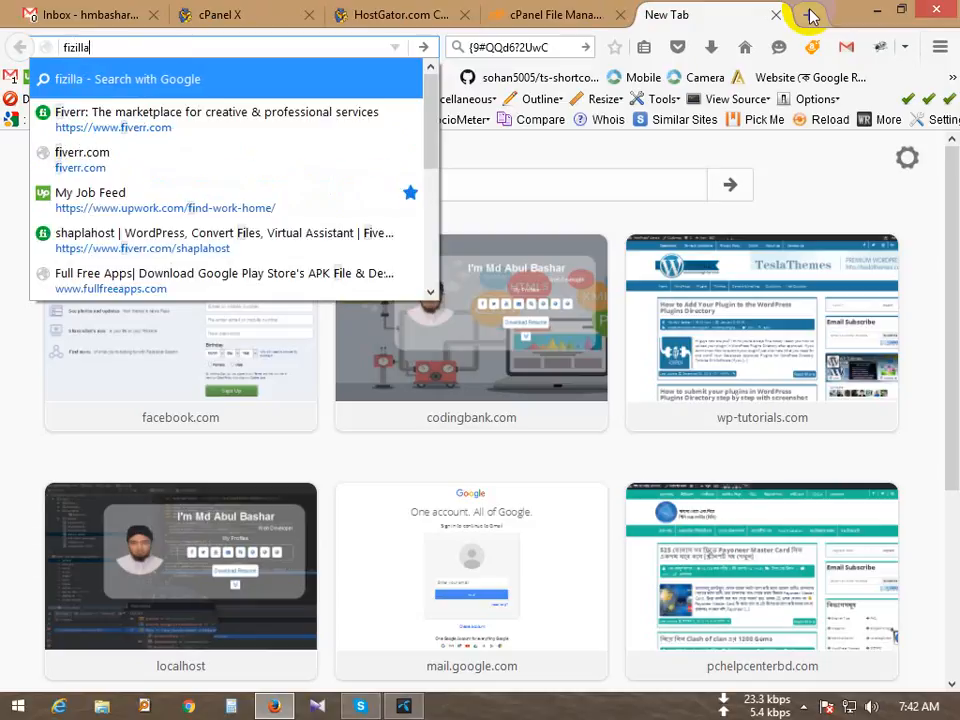
key(Return)
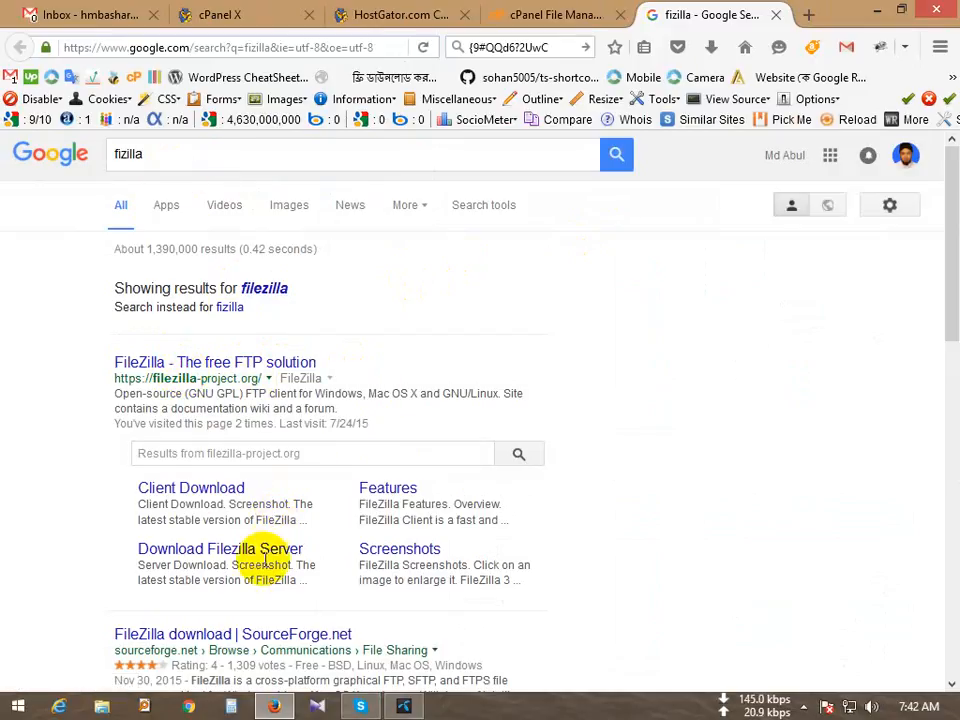
Step: Open filezilla-project.org and read the page, including the supported Windows versions
click(218, 365)
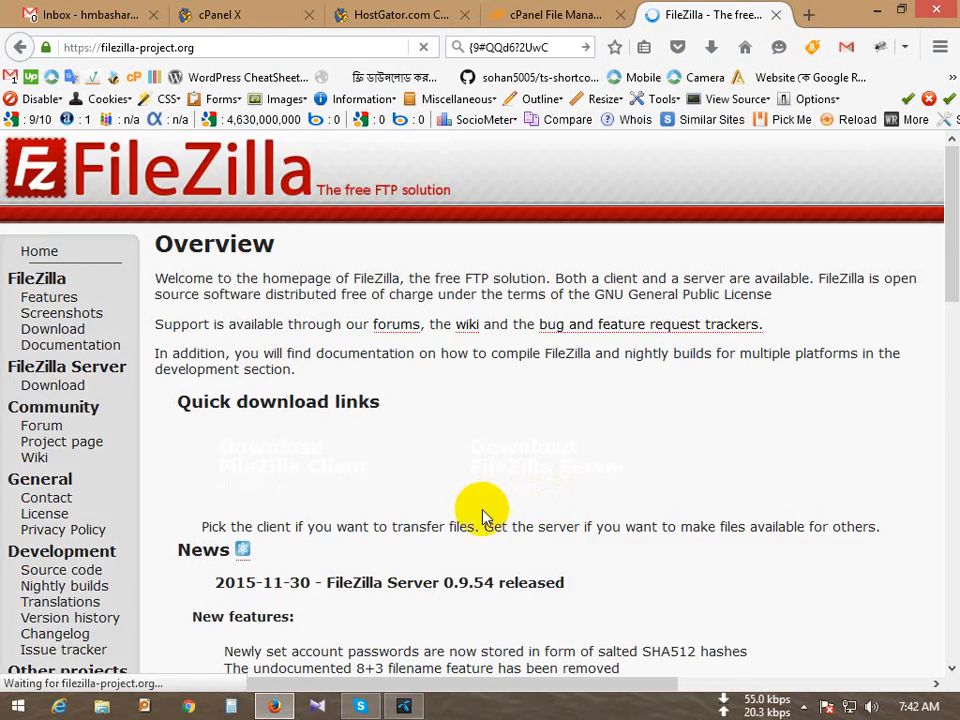
scroll(480, 510, down, 5)
scroll(483, 510, up, 5)
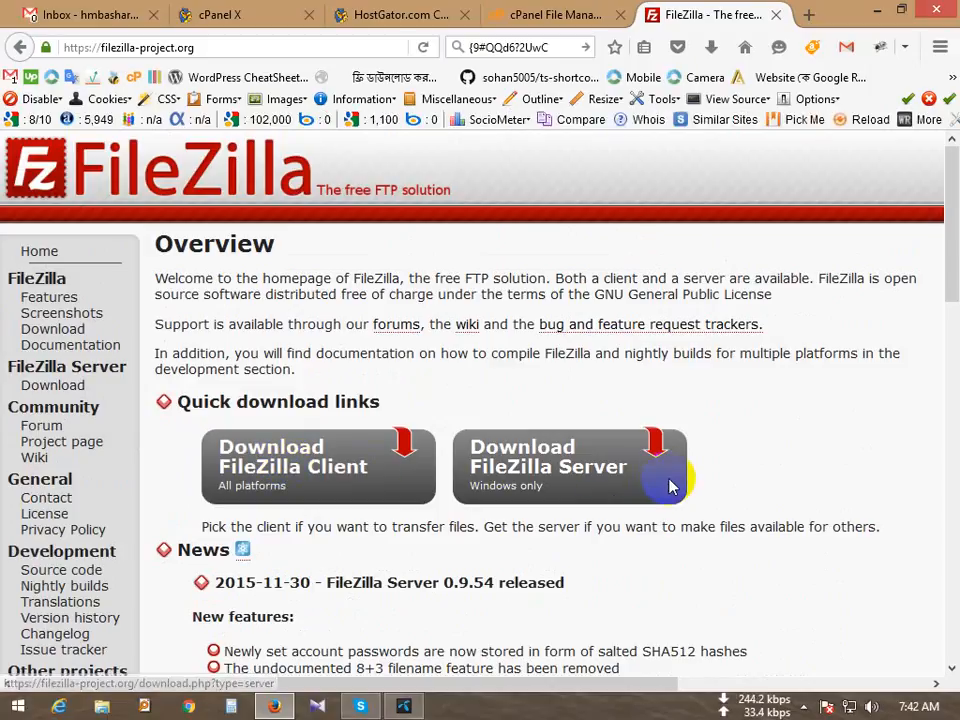
scroll(750, 470, down, 2)
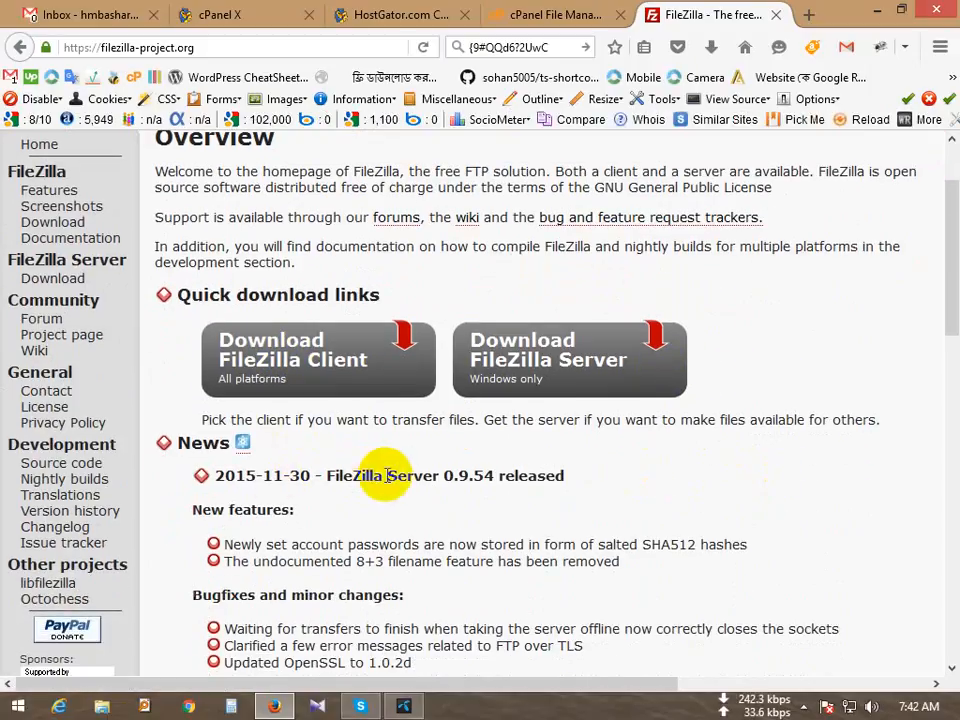
drag(210, 418, 519, 439)
scroll(540, 453, down, 8)
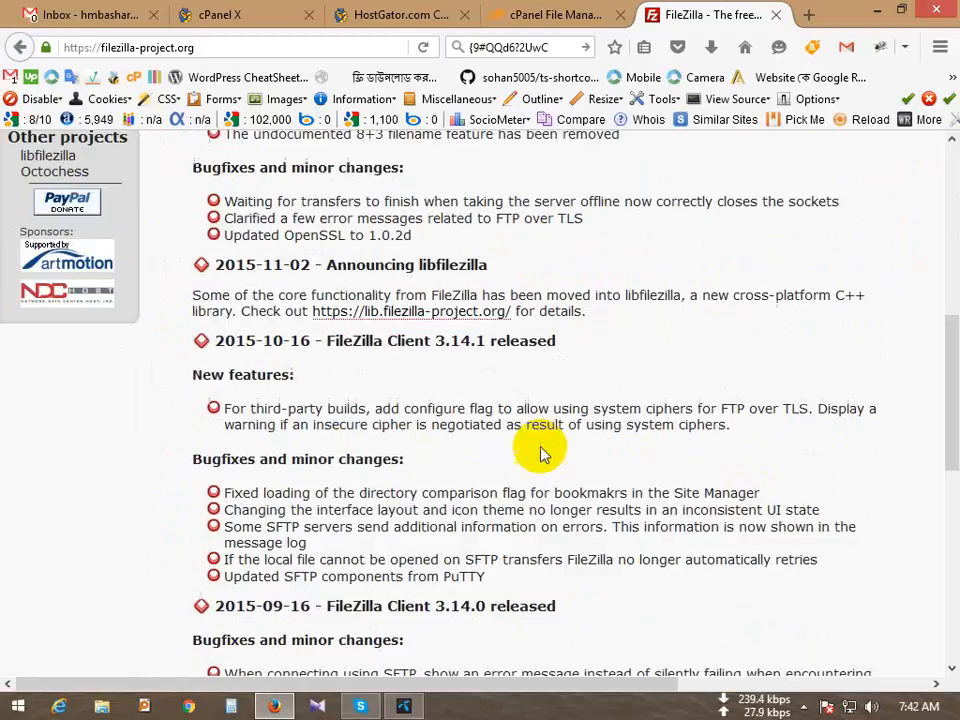
scroll(527, 470, up, 9)
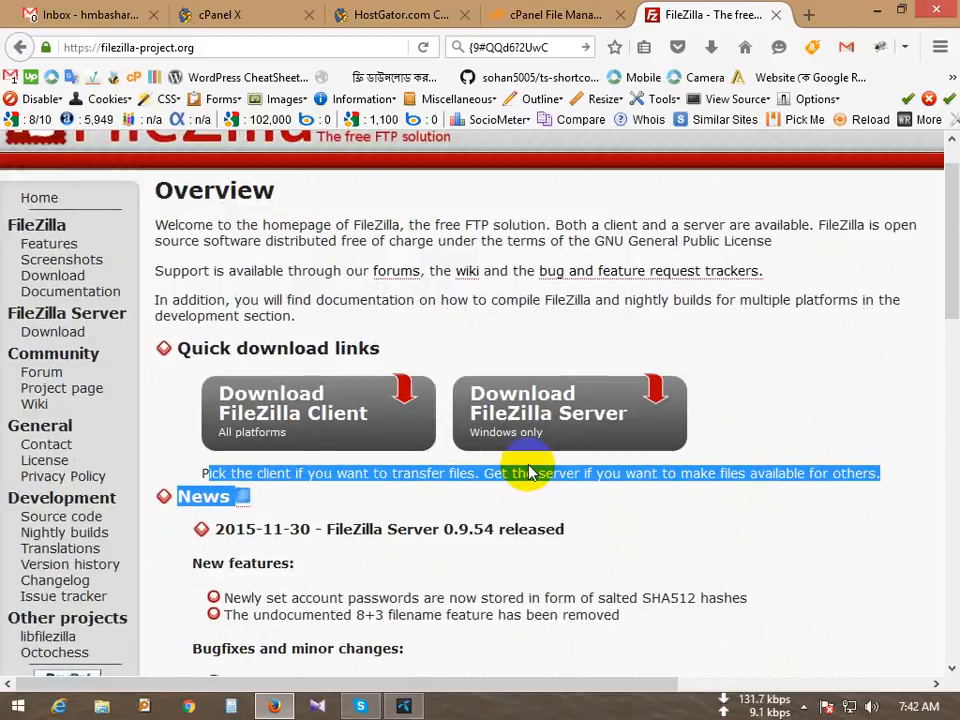
click(532, 472)
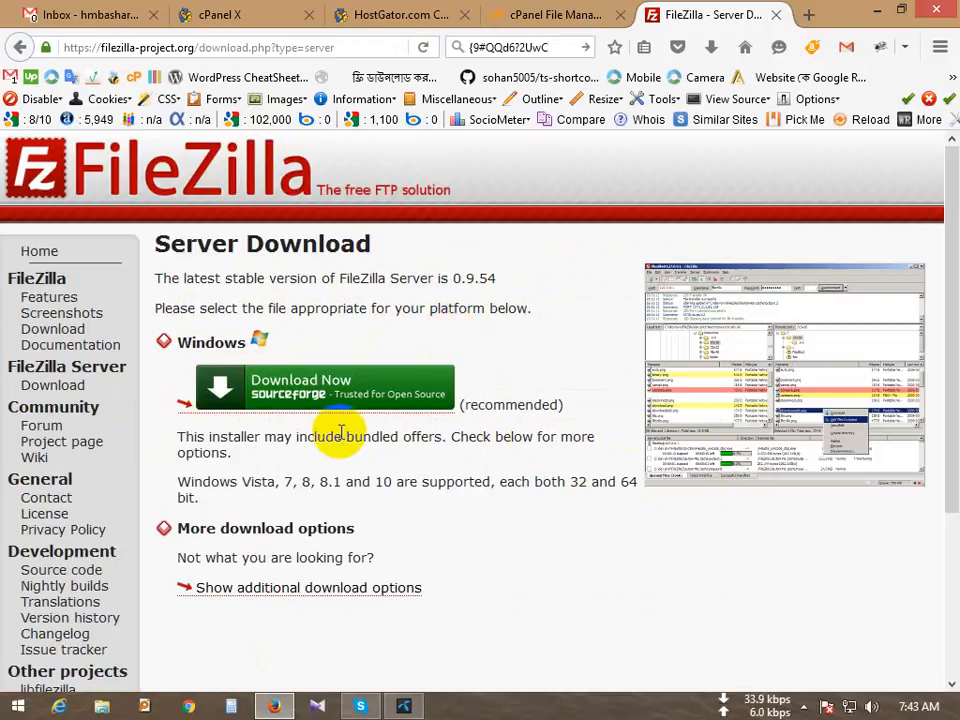
drag(190, 484, 349, 493)
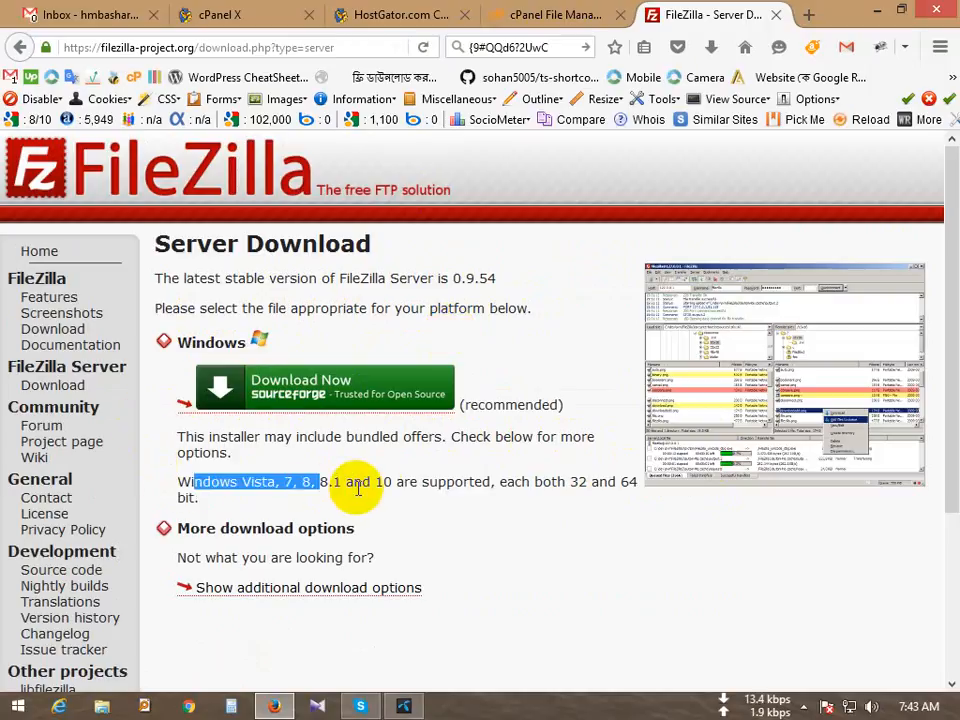
click(417, 488)
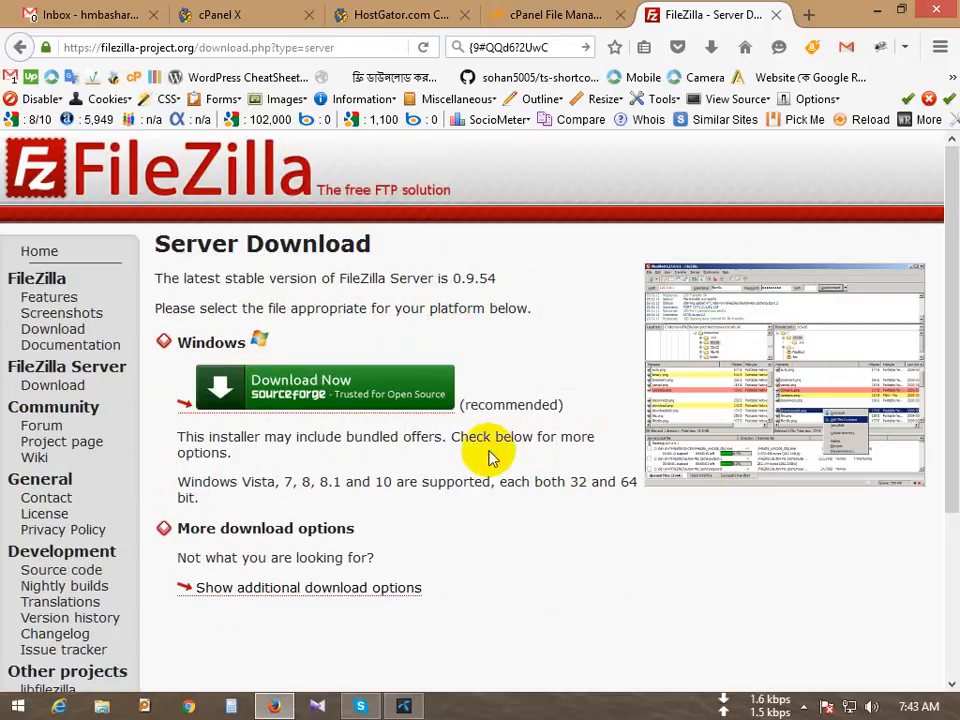
Step: View the FileZilla Server download page, go back, and reopen FTP Accounts in cPanel
click(365, 400)
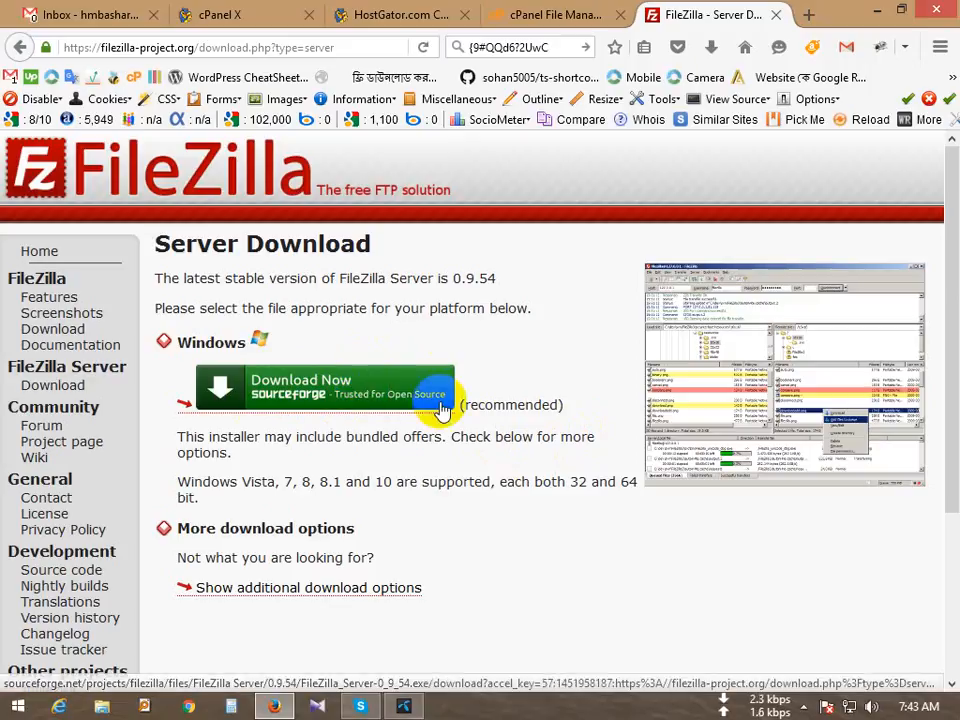
click(19, 46)
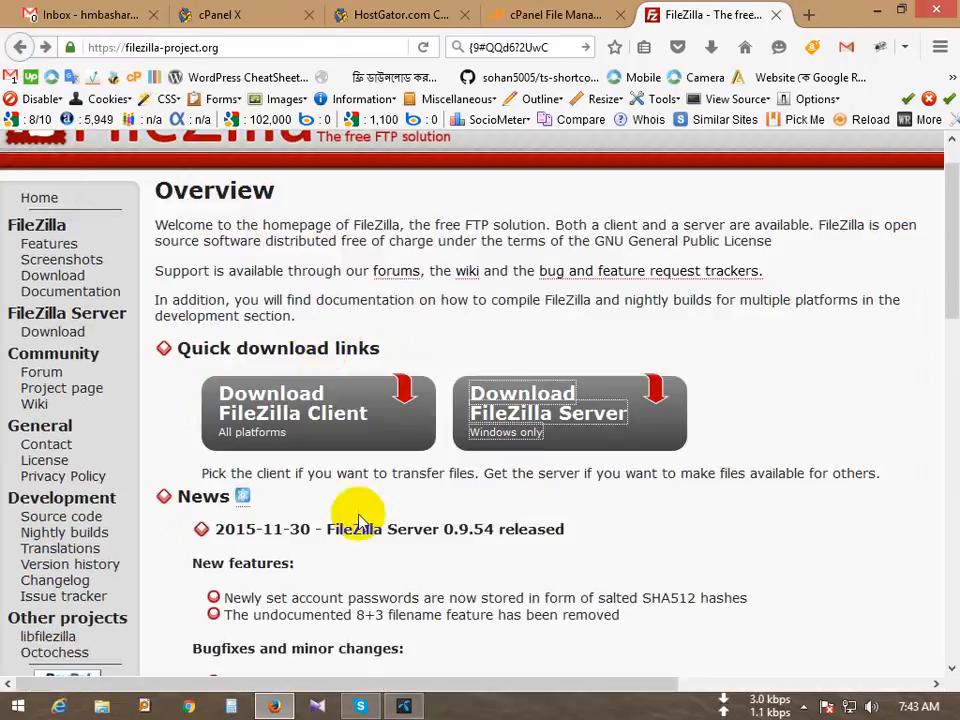
click(562, 14)
click(392, 16)
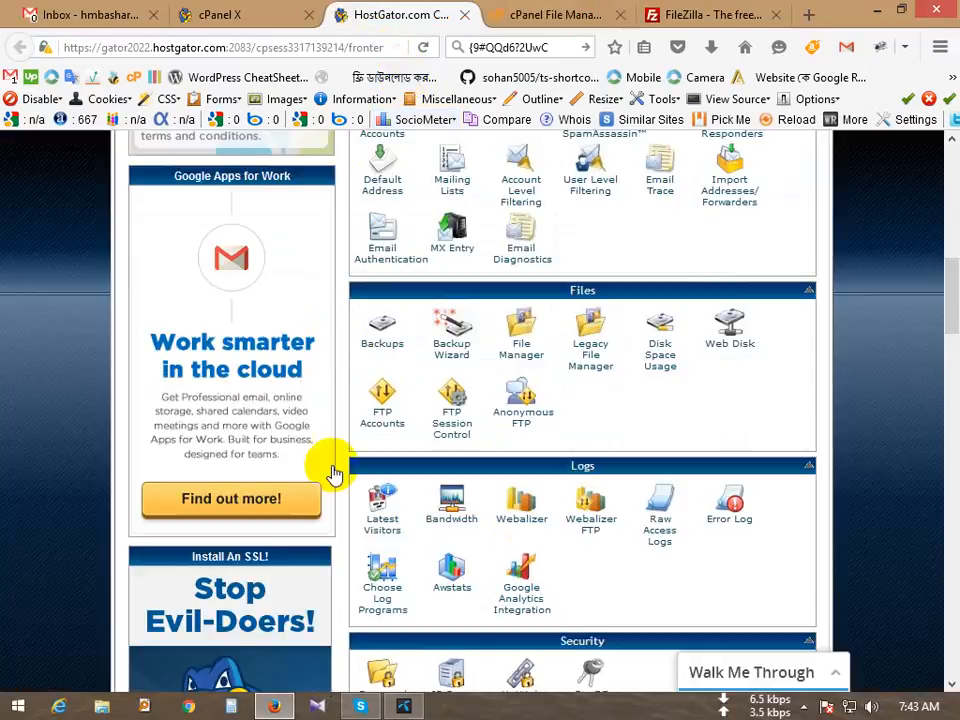
click(390, 415)
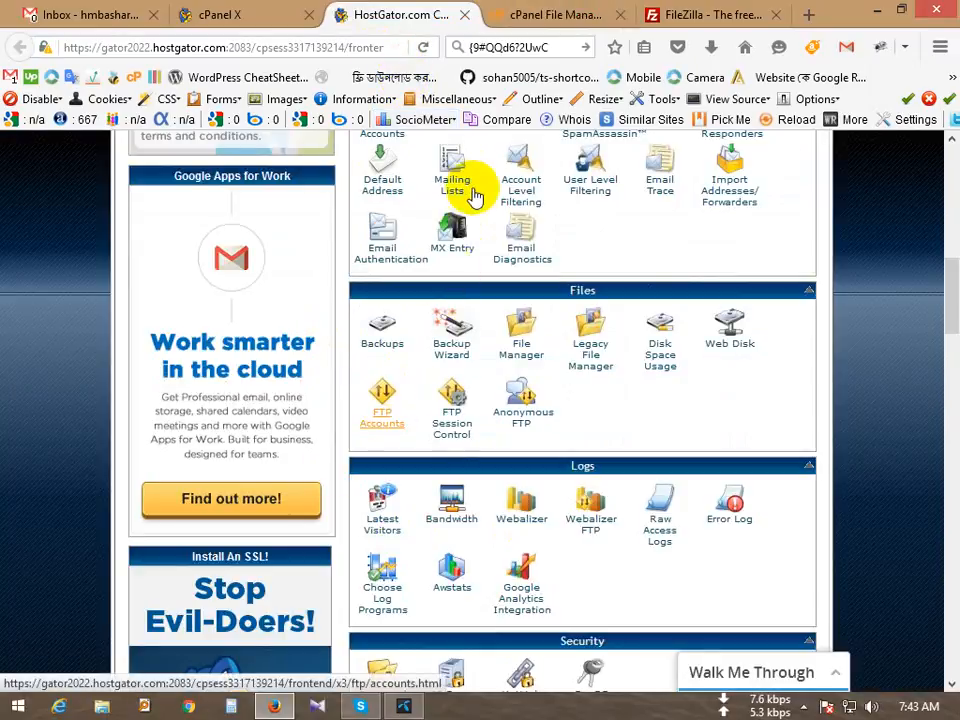
click(510, 47)
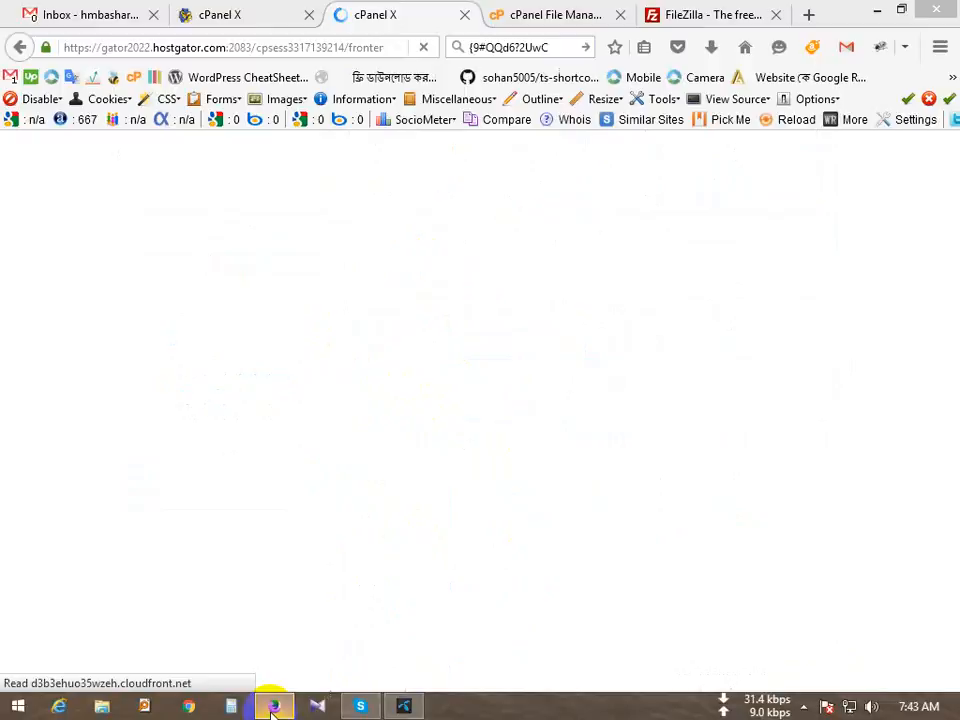
Step: Launch FileZilla Client from the desktop icon and bring its window to the front
click(274, 706)
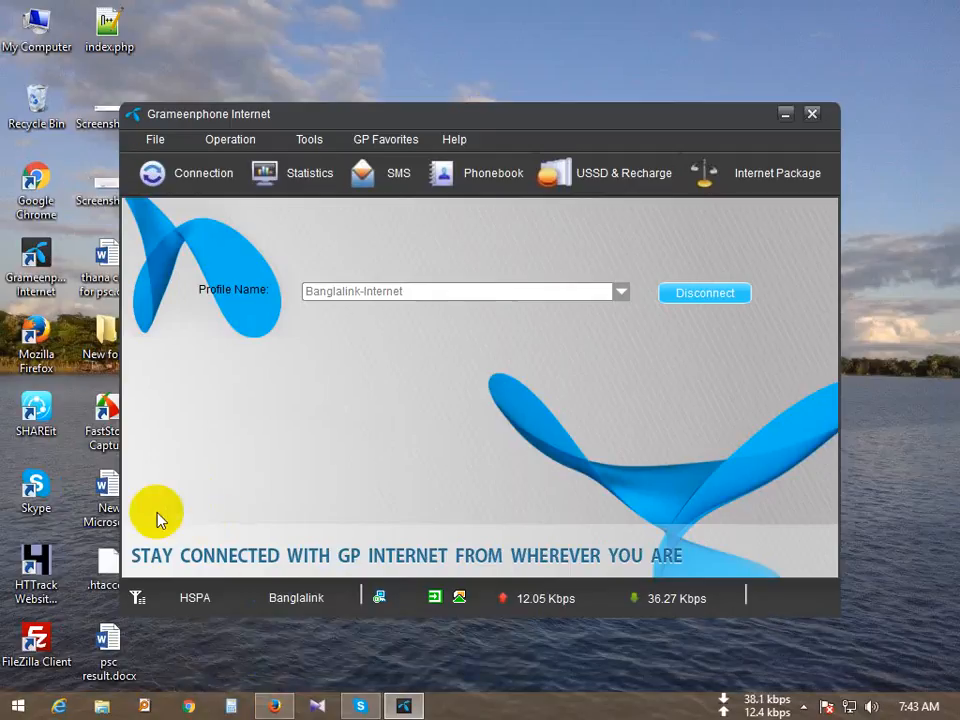
double_click(33, 650)
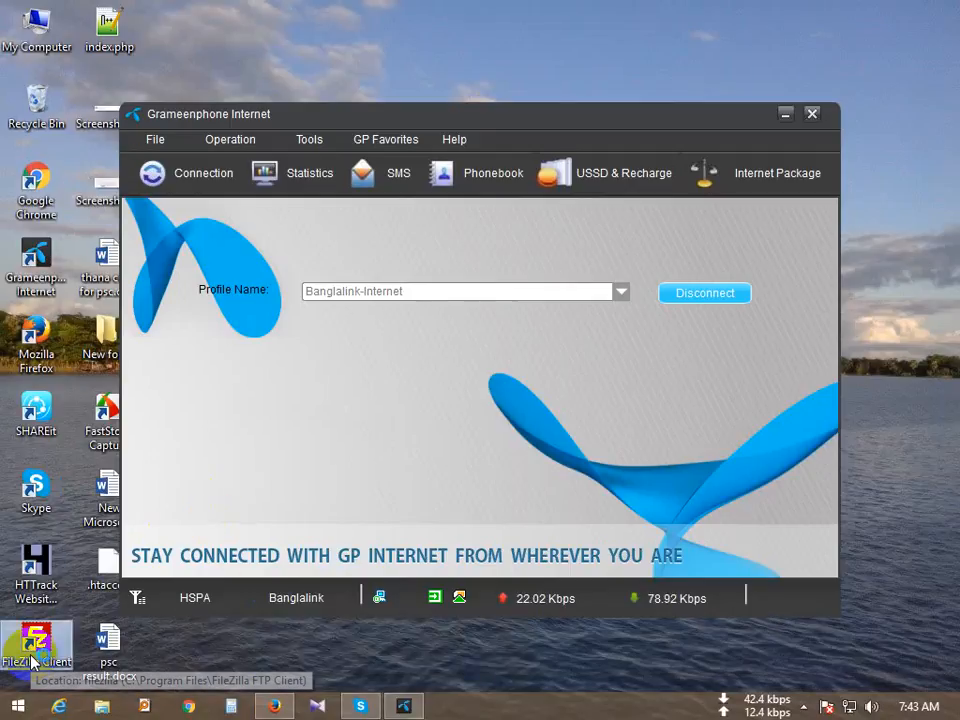
double_click(45, 645)
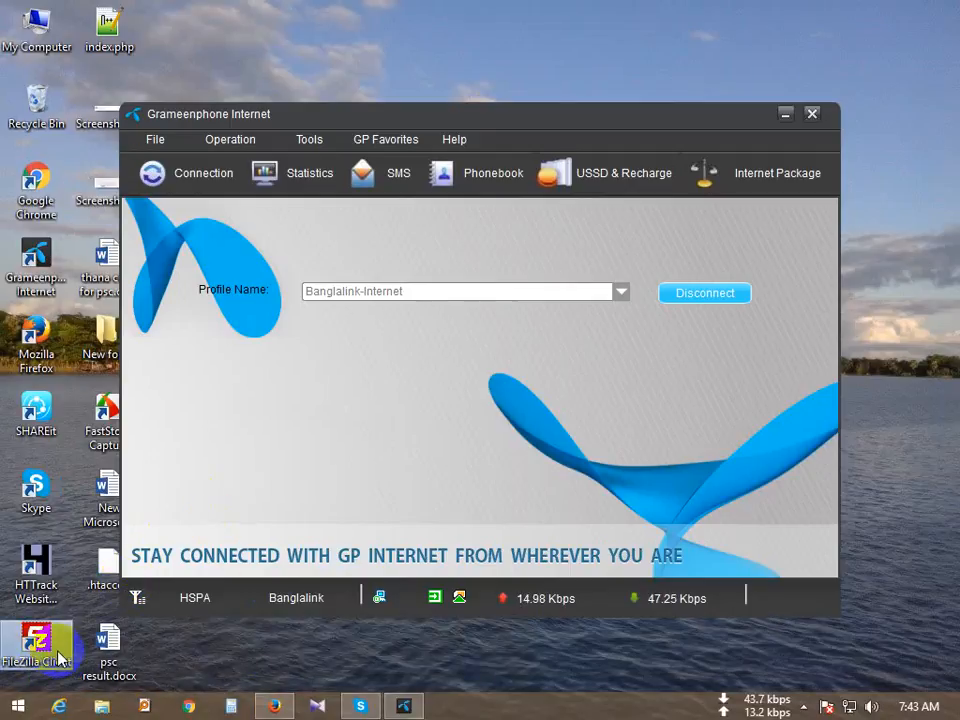
click(466, 708)
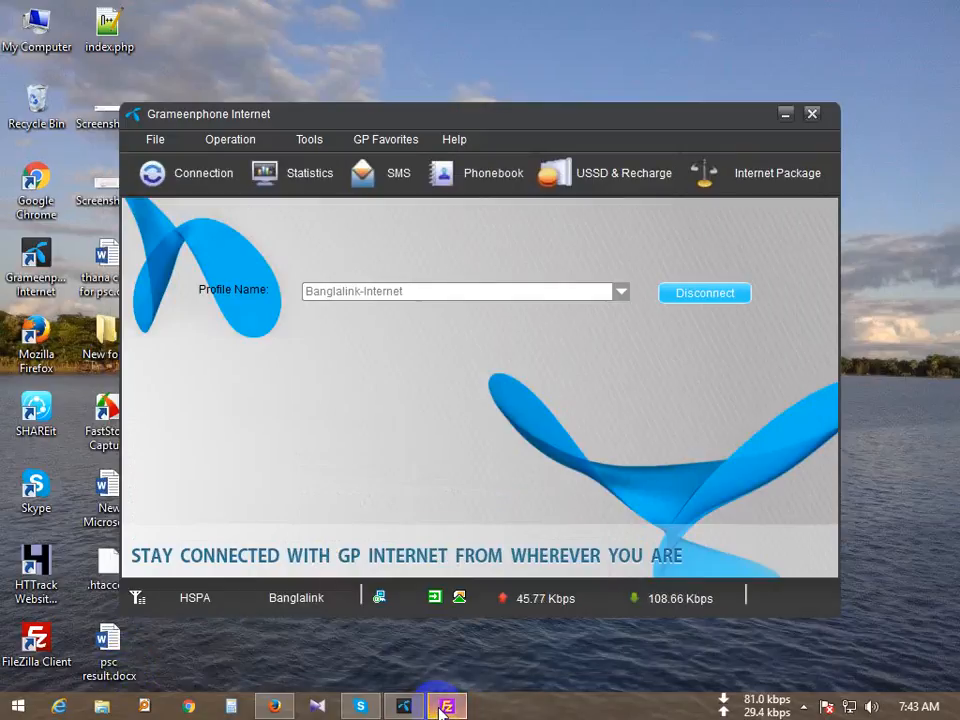
click(442, 706)
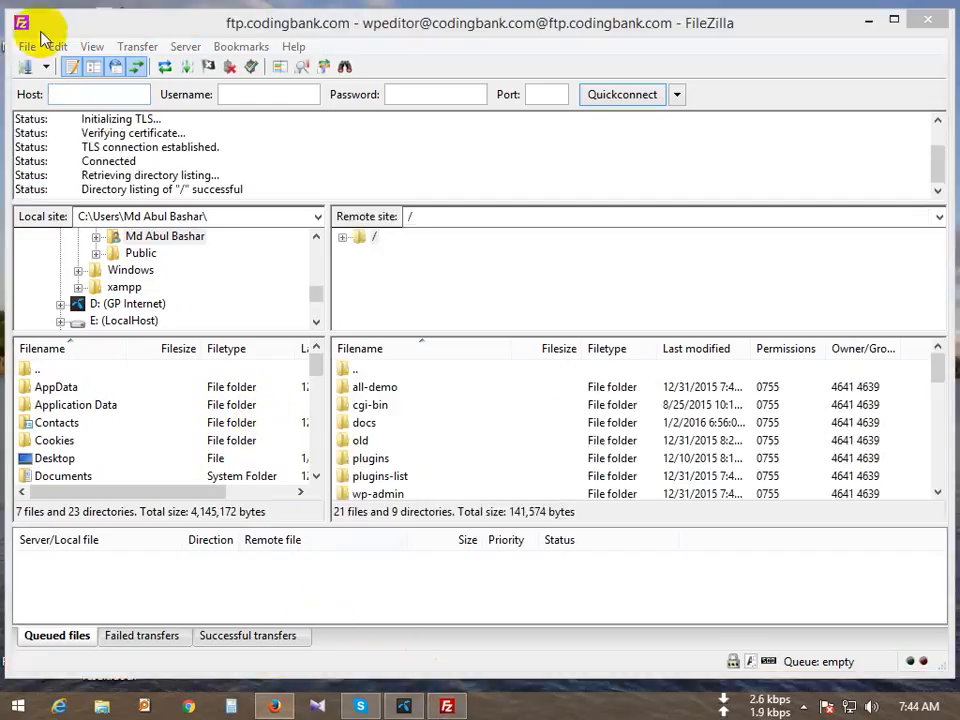
Step: Create a new saved site named Tutorials in the Site Manager
click(26, 47)
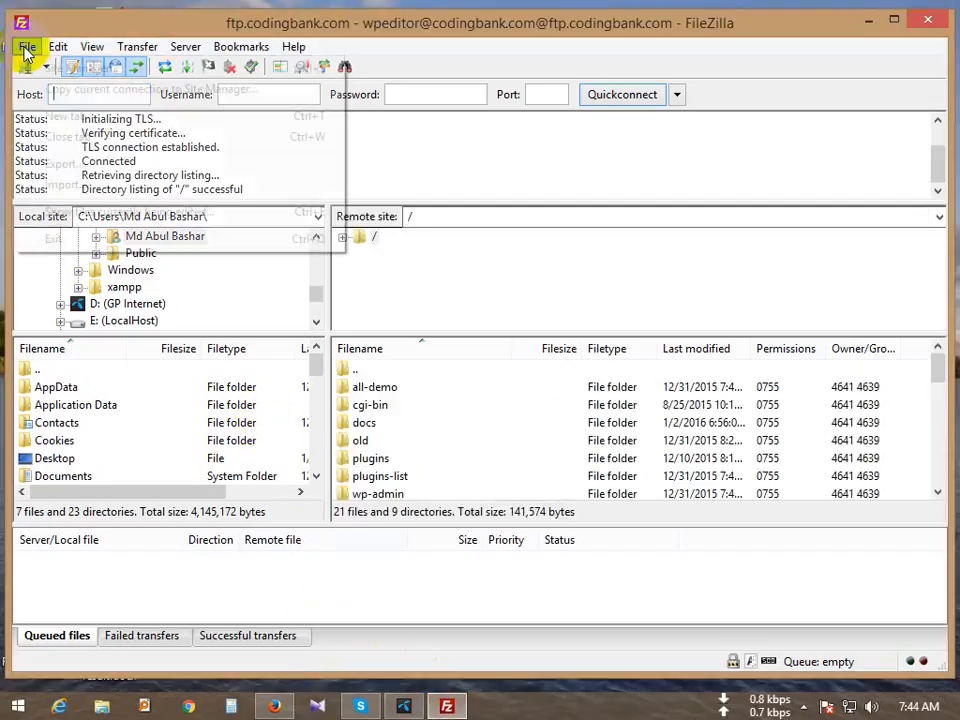
click(231, 23)
click(27, 47)
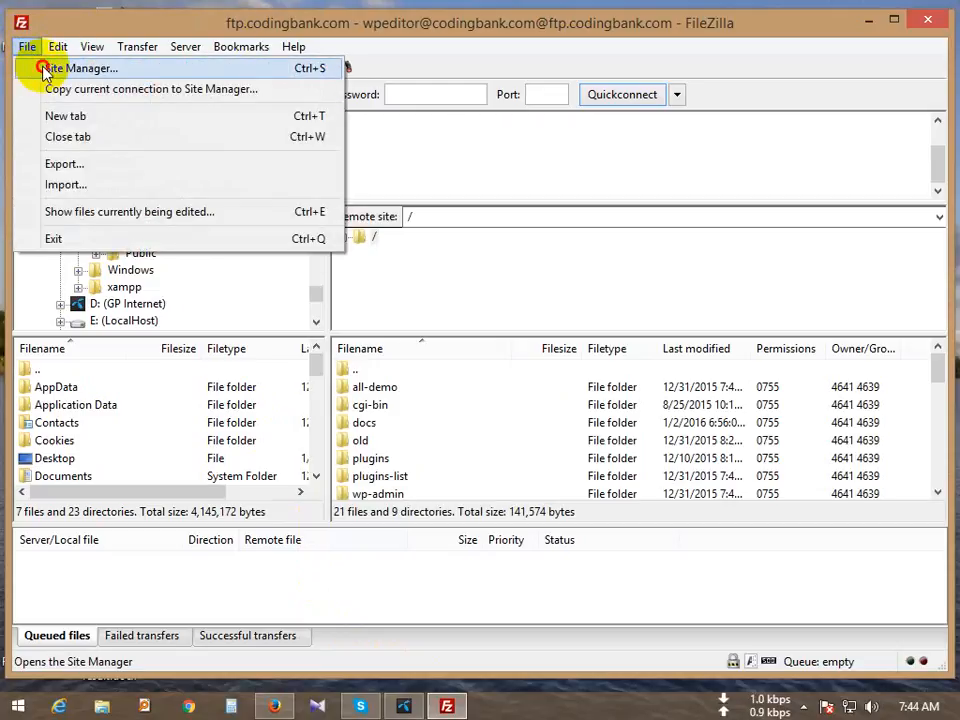
click(52, 68)
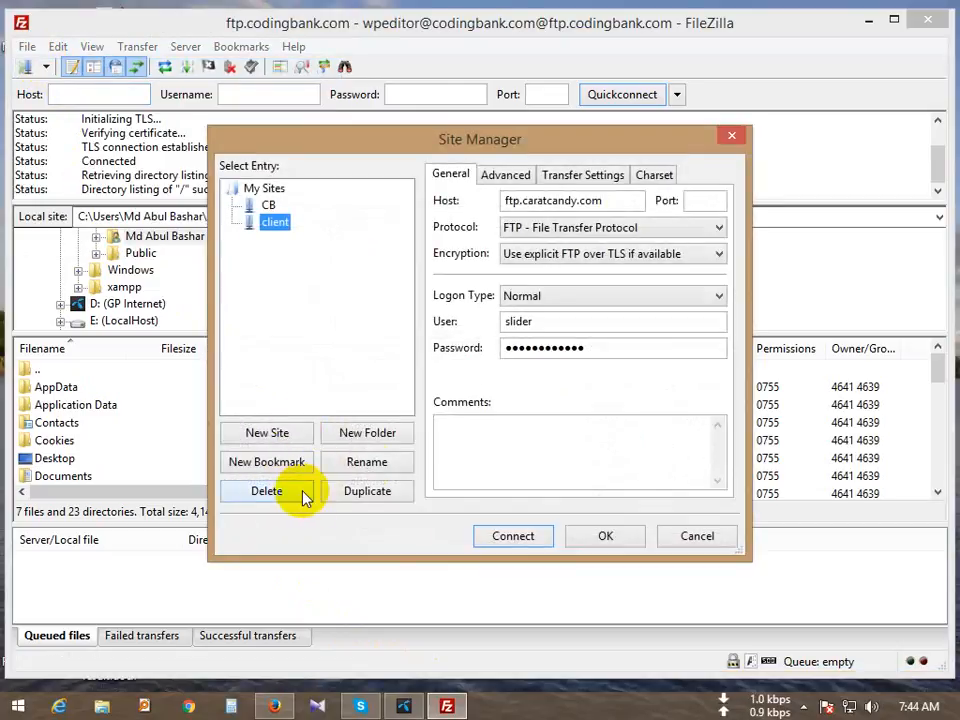
click(266, 437)
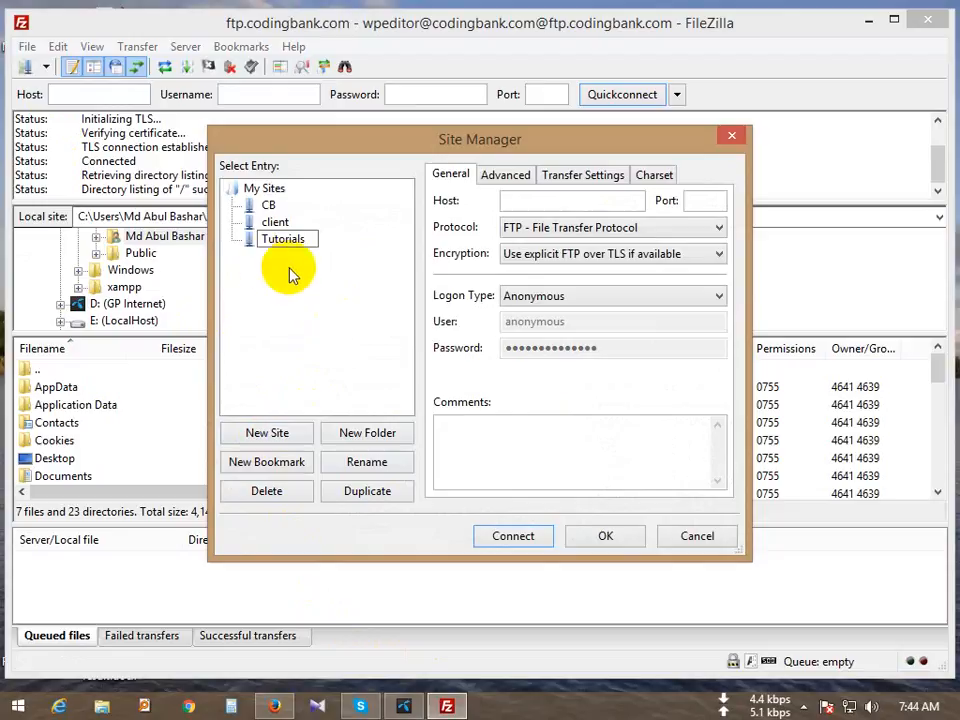
Step: Set the Tutorials site's logon type to Normal and select the user and password for replacement
click(588, 305)
click(548, 330)
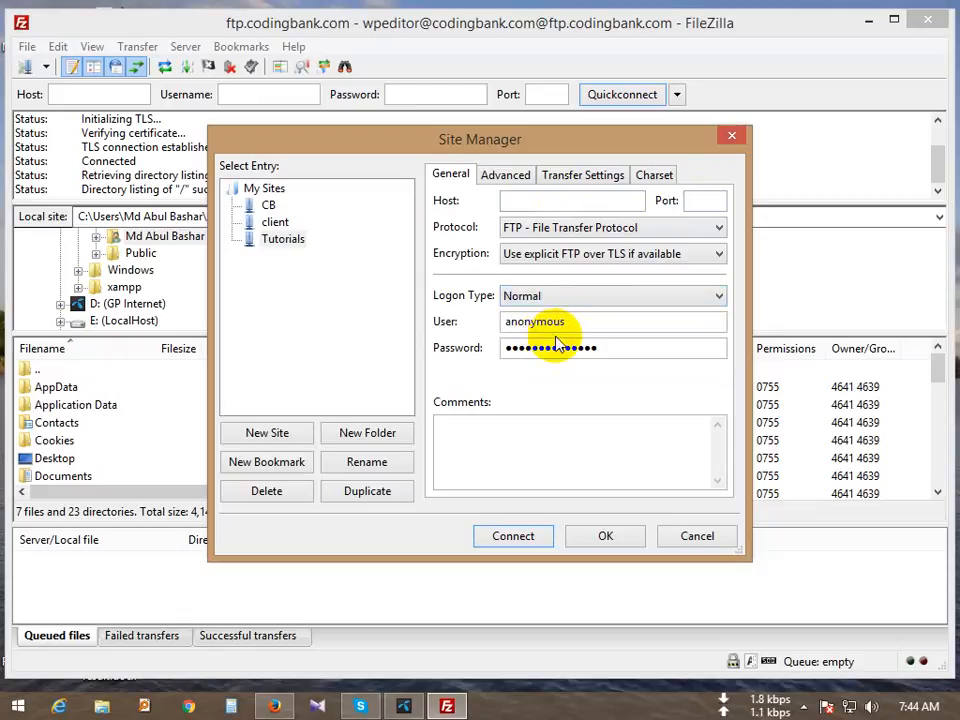
drag(649, 326, 428, 321)
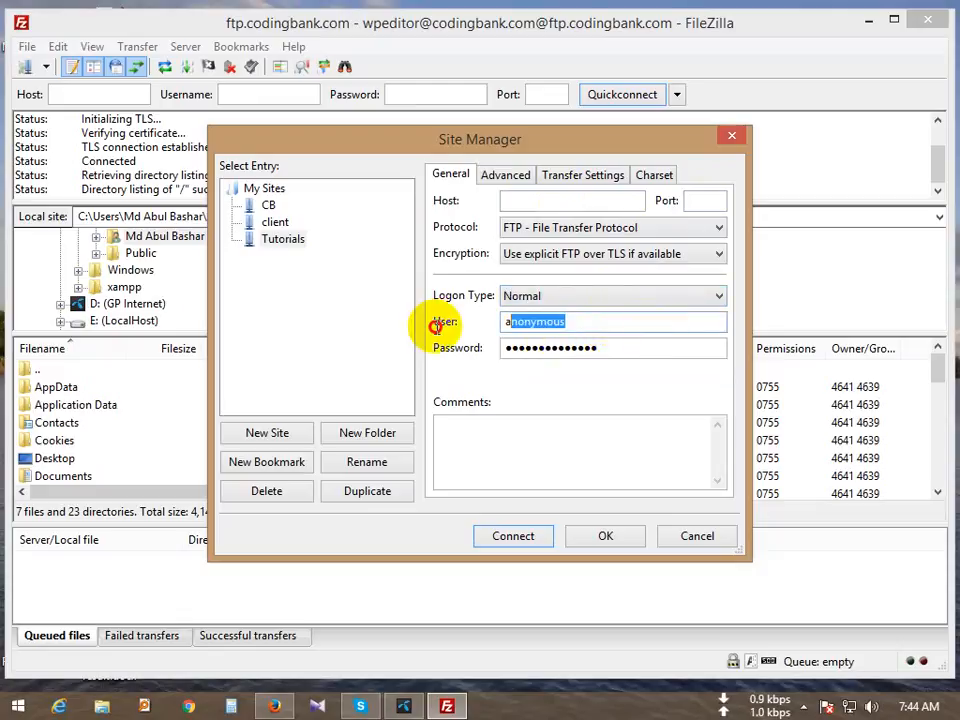
click(566, 355)
double_click(567, 358)
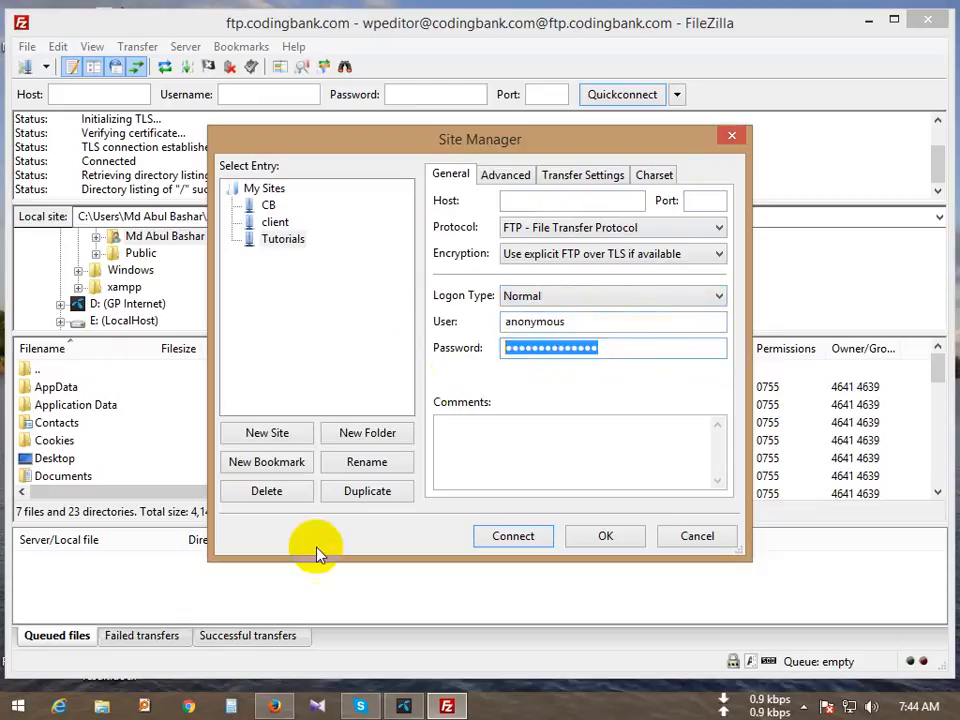
click(272, 706)
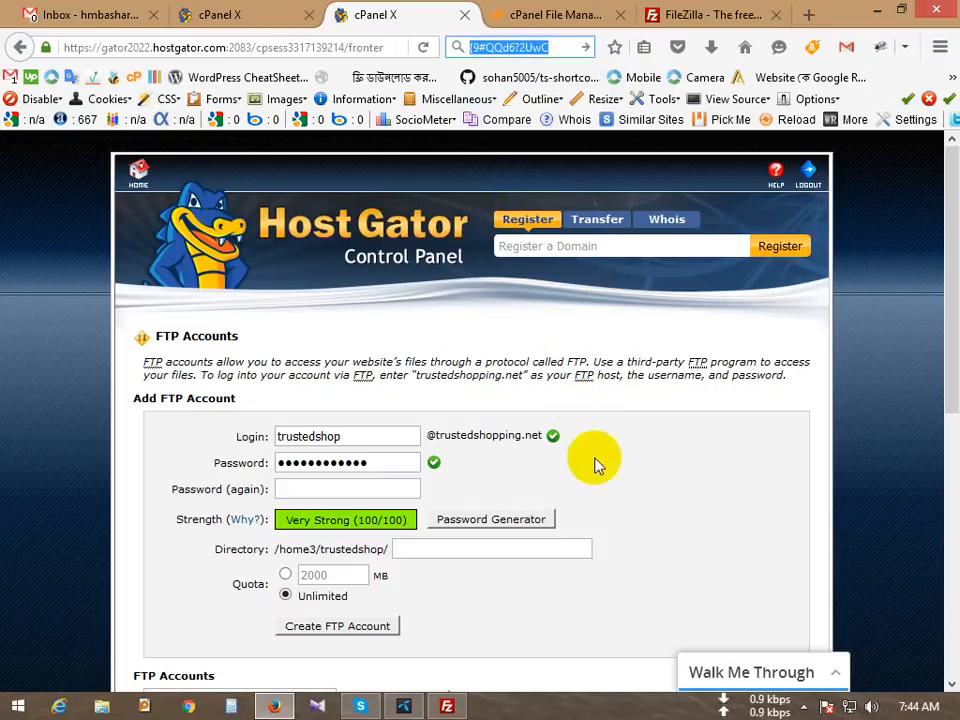
Step: Paste the FTP account's password and username copied from cPanel into the Tutorials site
click(447, 708)
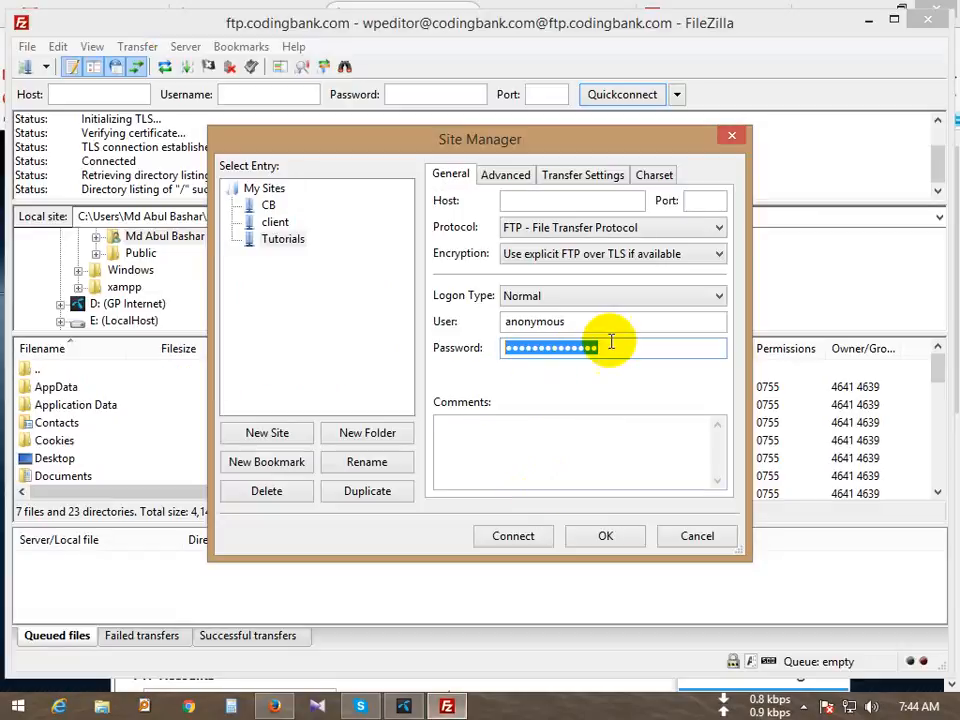
key(ctrl+v)
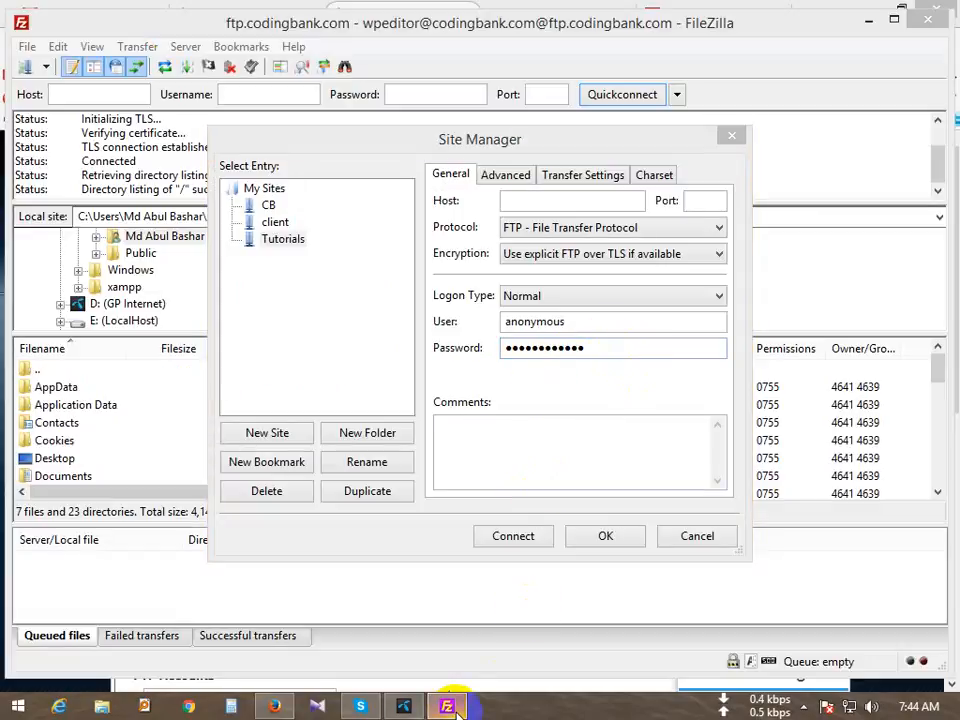
click(274, 707)
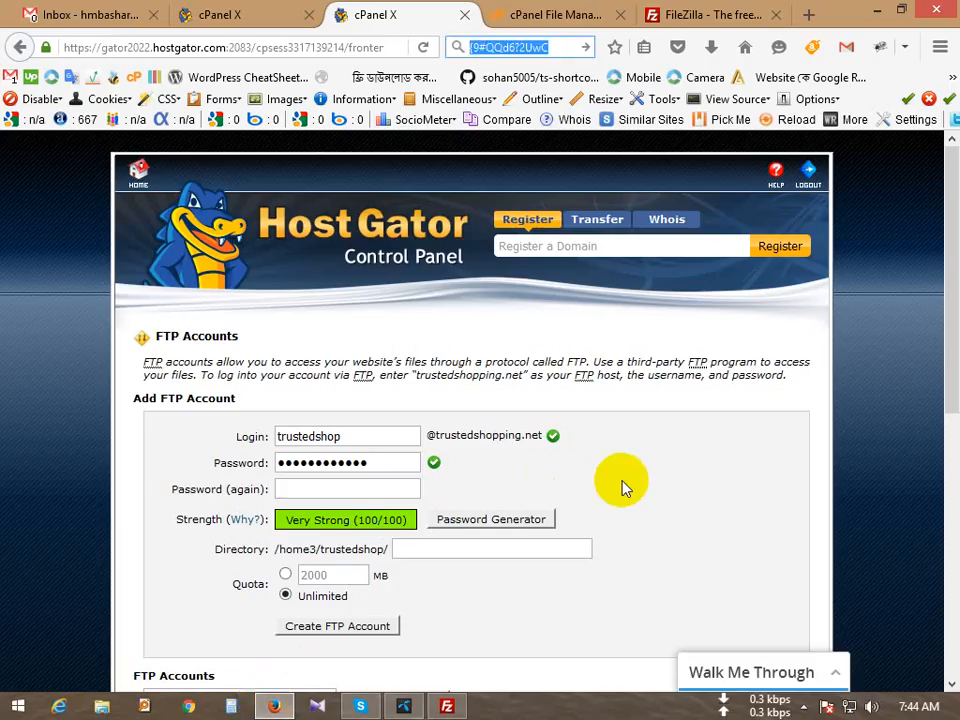
scroll(605, 486, down, 3)
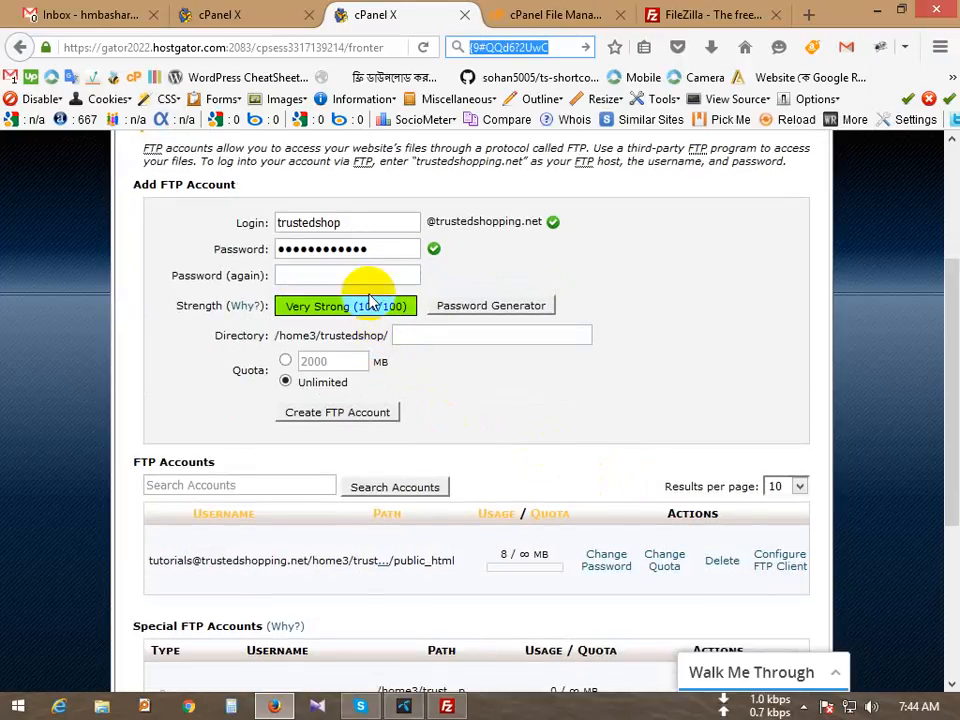
scroll(220, 503, down, 4)
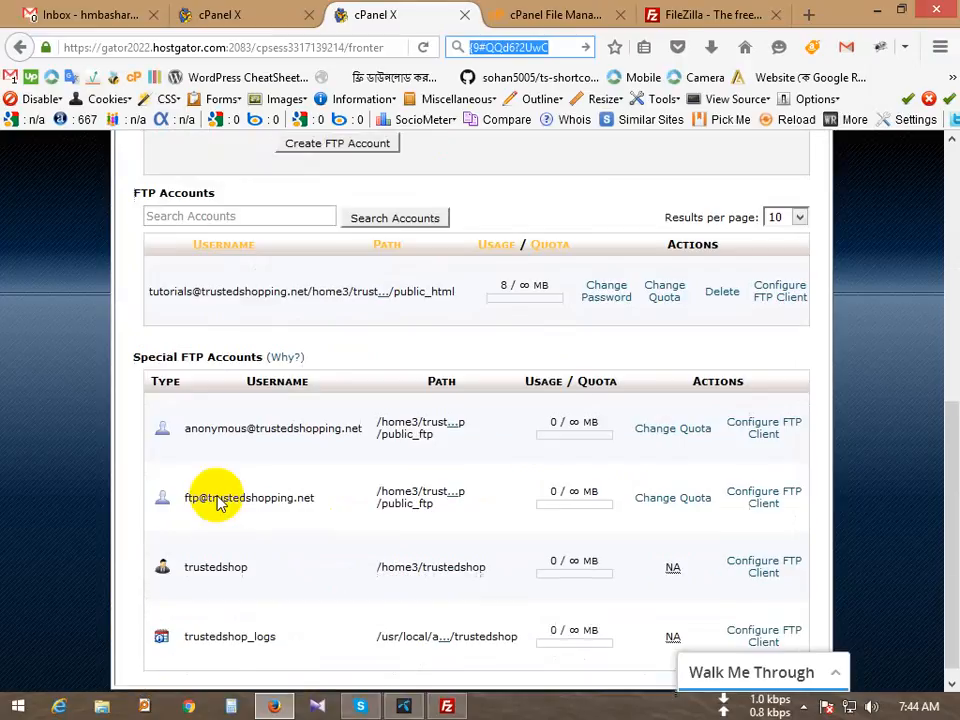
double_click(162, 275)
right_click(214, 293)
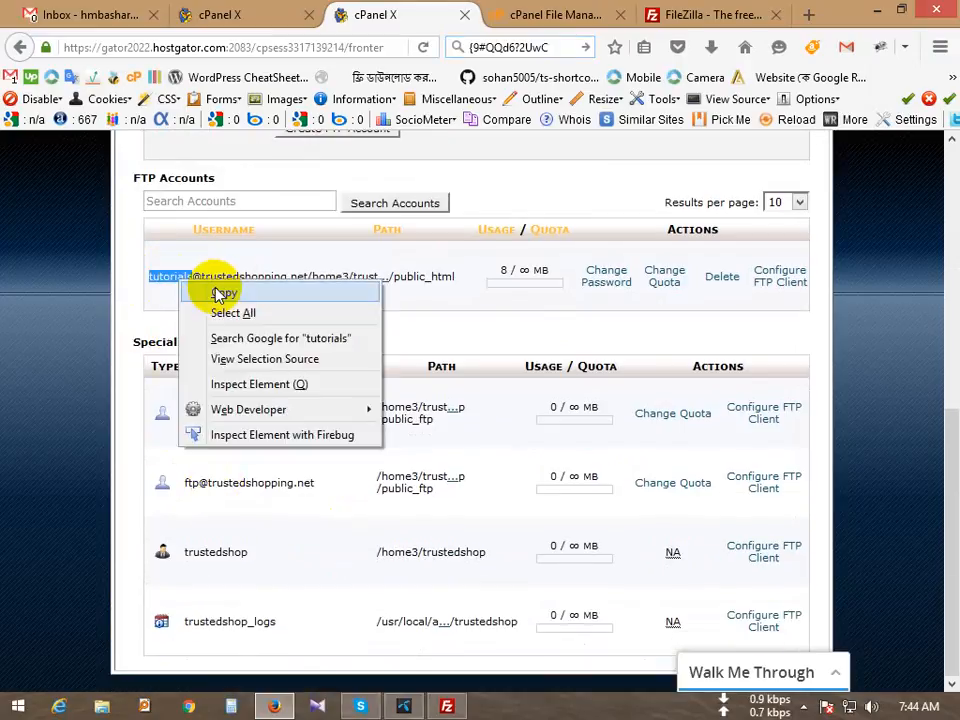
click(228, 294)
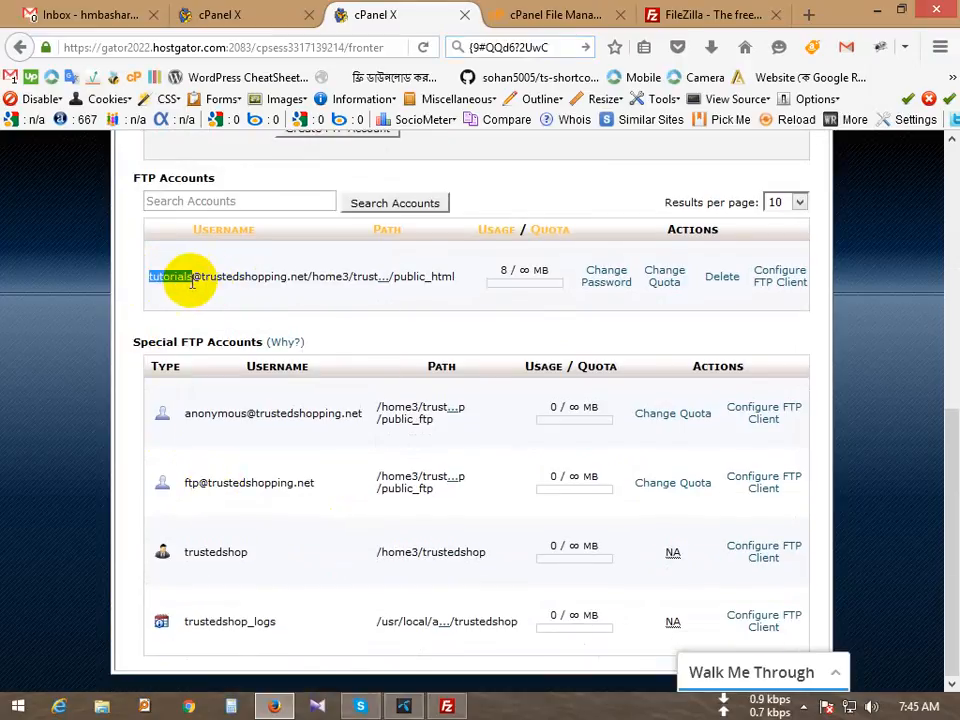
click(447, 706)
drag(579, 321, 418, 322)
key(ctrl+v)
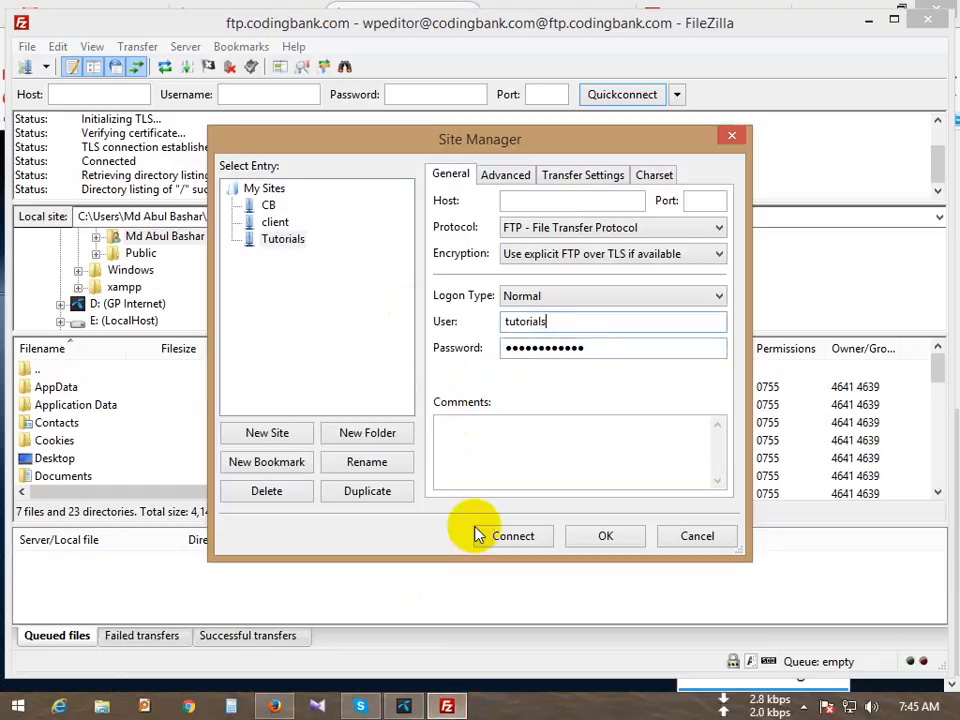
Step: Set the host to ftp.trustedshopping.net from the cPanel domain and connect
click(273, 706)
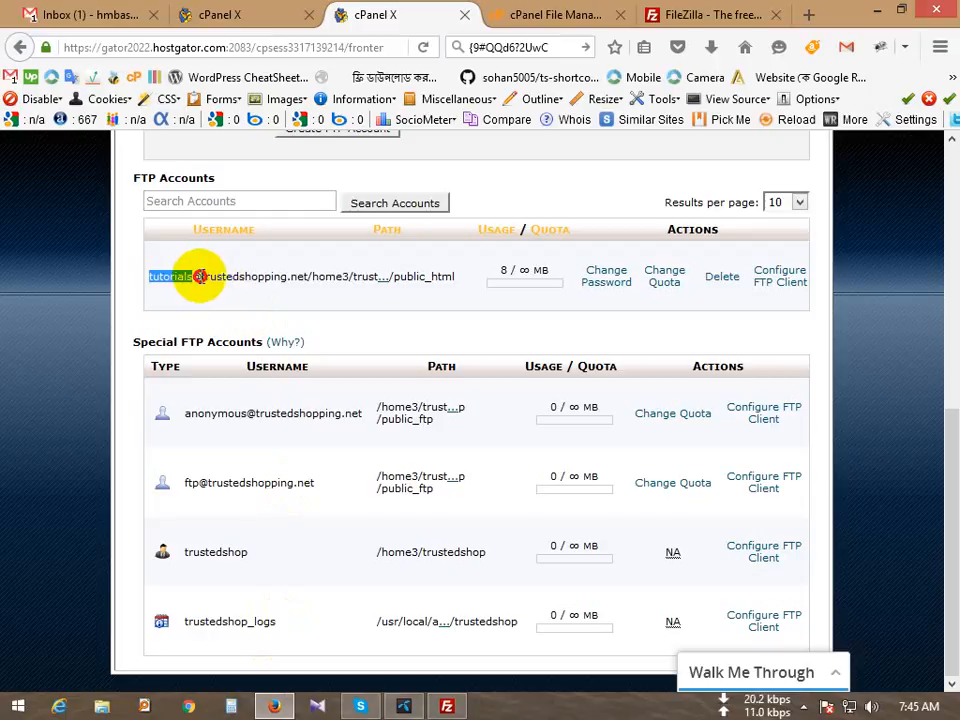
drag(202, 276, 309, 276)
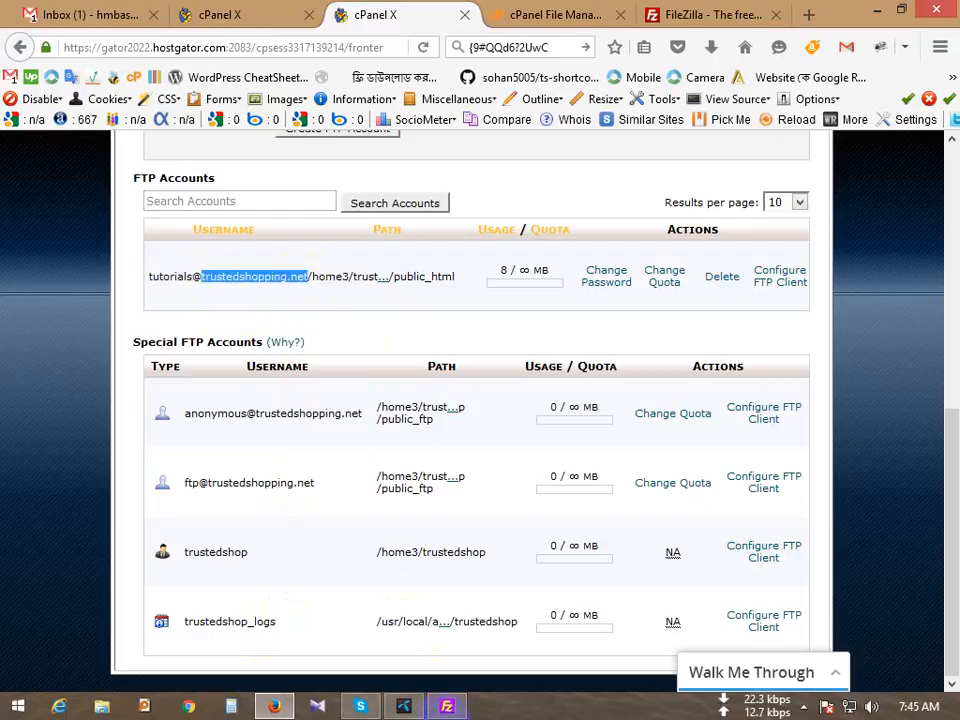
key(alt+Tab)
key(ctrl+v)
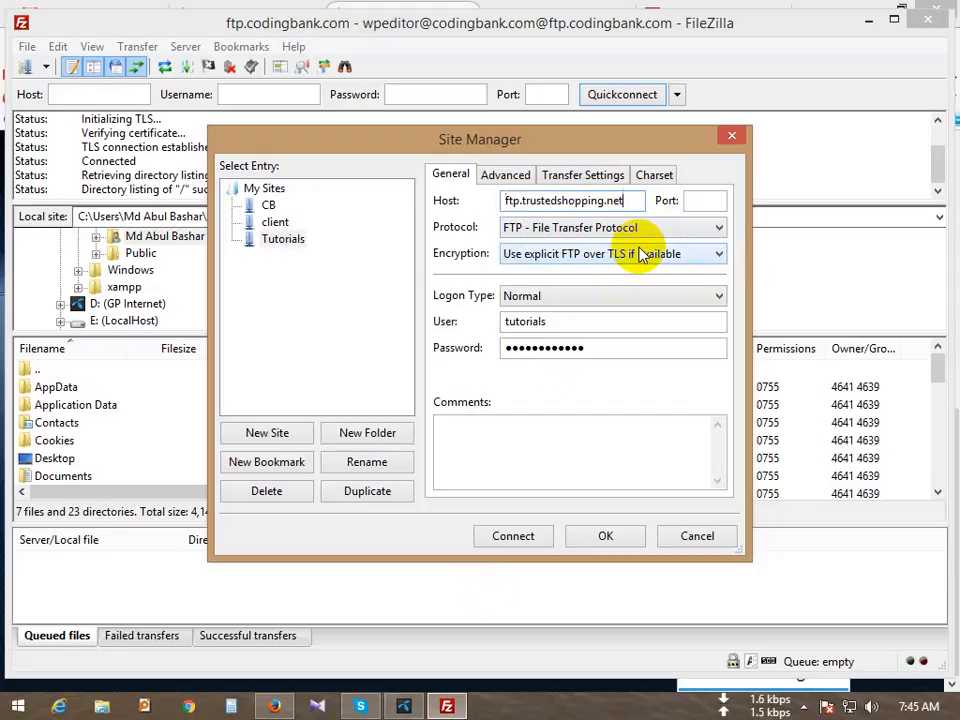
key(End)
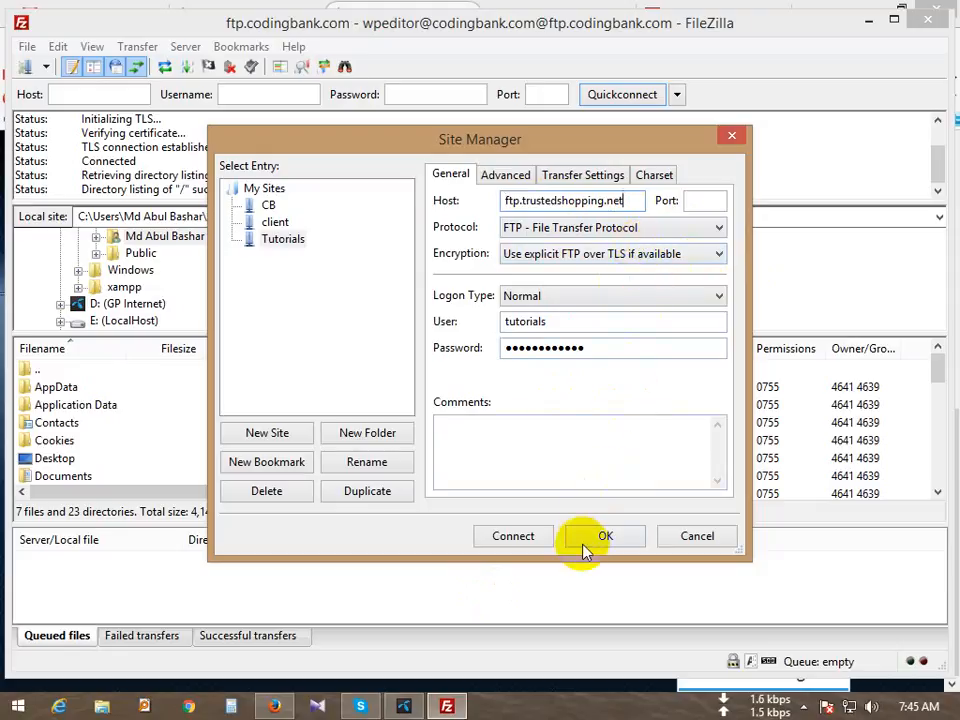
click(515, 537)
Step: Open the Tutorials connection in a new tab, close the ftp.codingbank.com tab, and recheck the Normal login settings
click(487, 400)
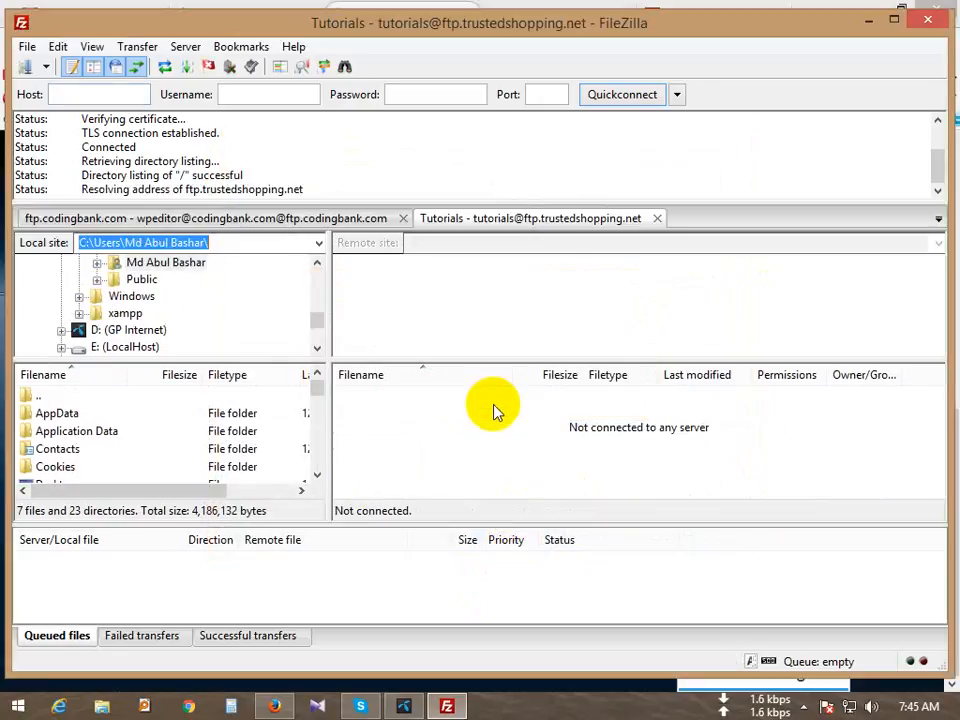
click(403, 218)
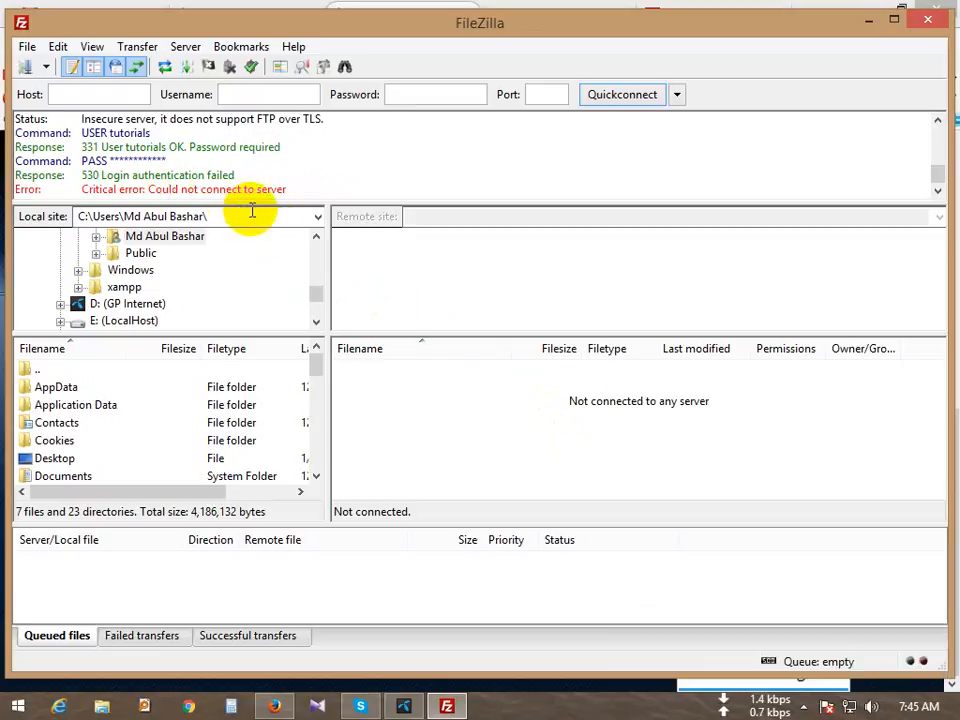
click(27, 46)
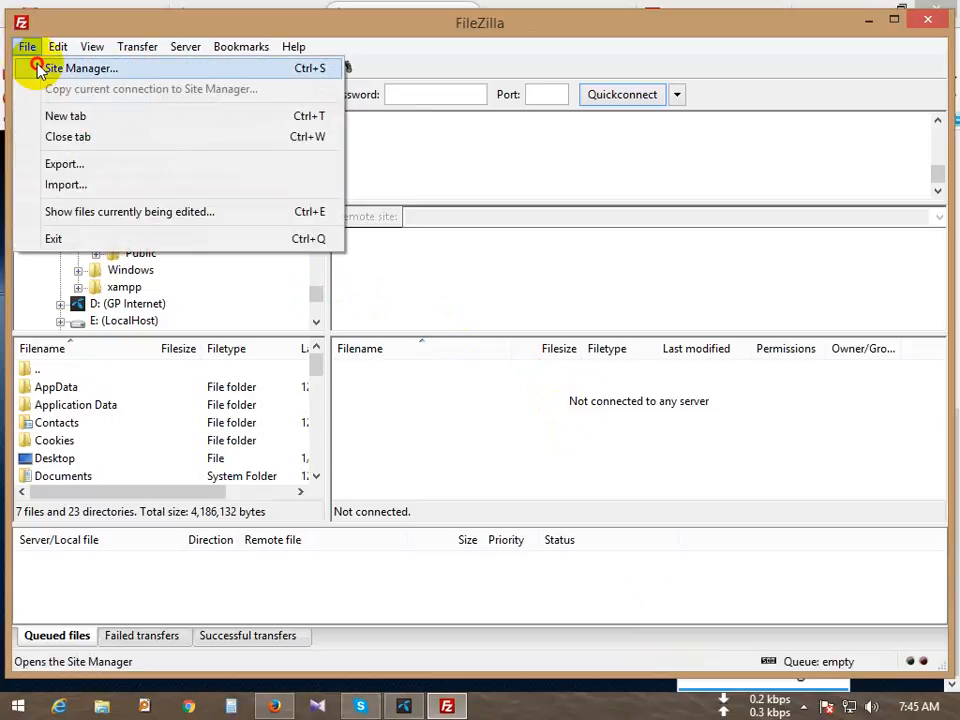
click(42, 65)
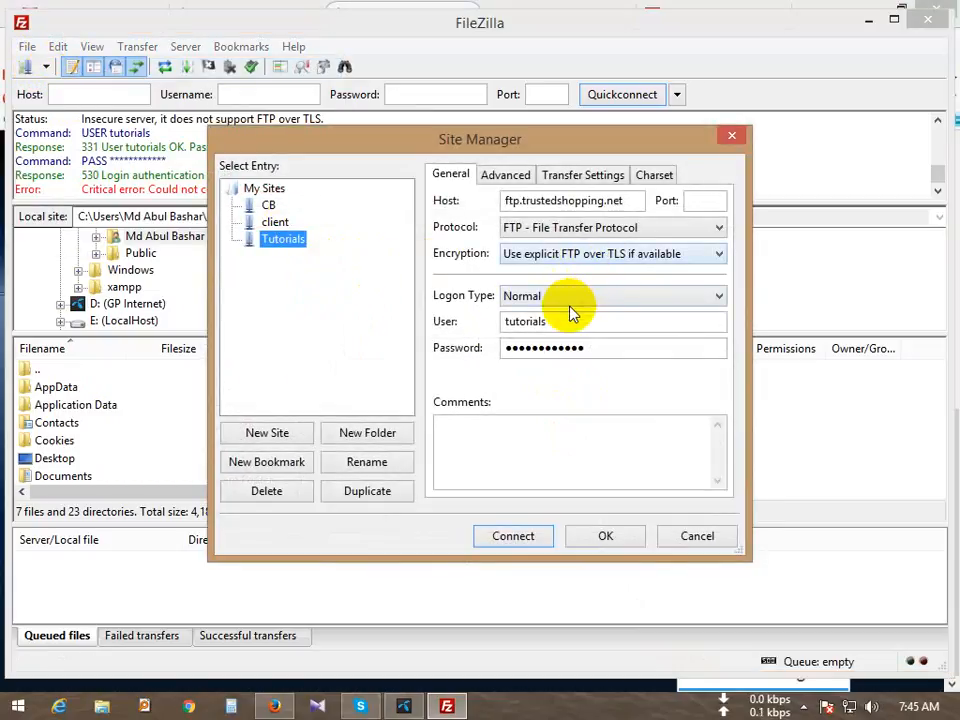
click(572, 305)
click(572, 305)
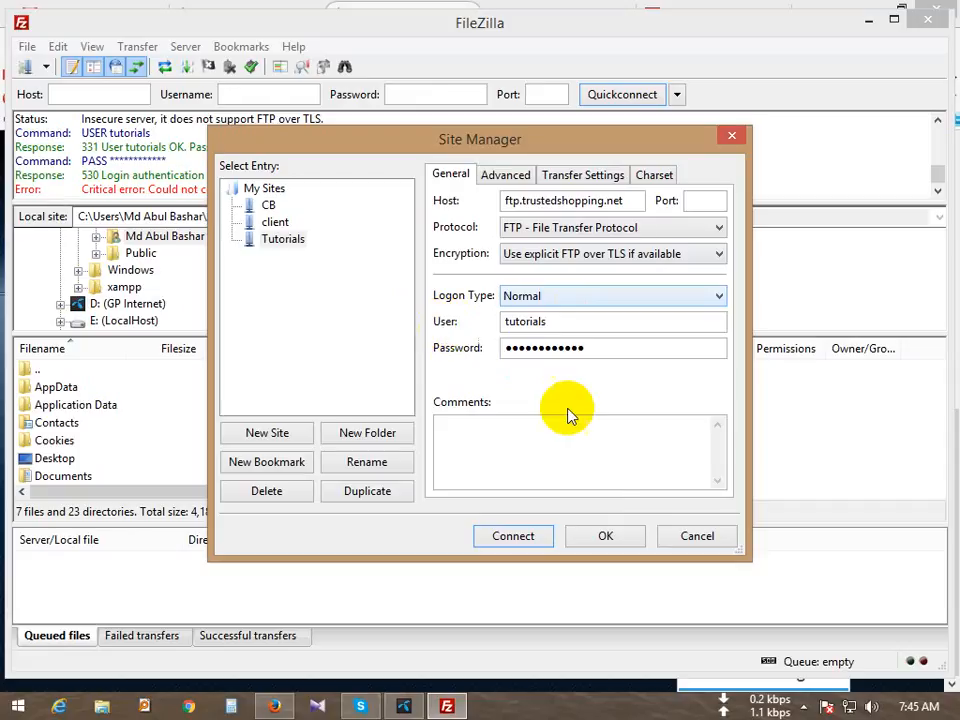
click(548, 319)
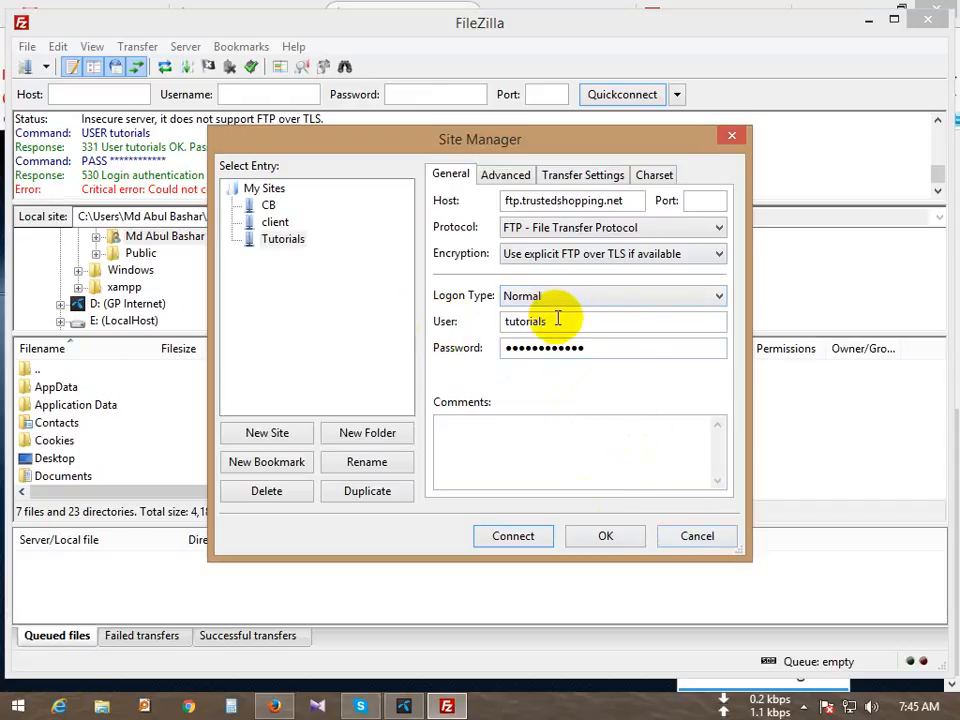
double_click(558, 319)
click(716, 548)
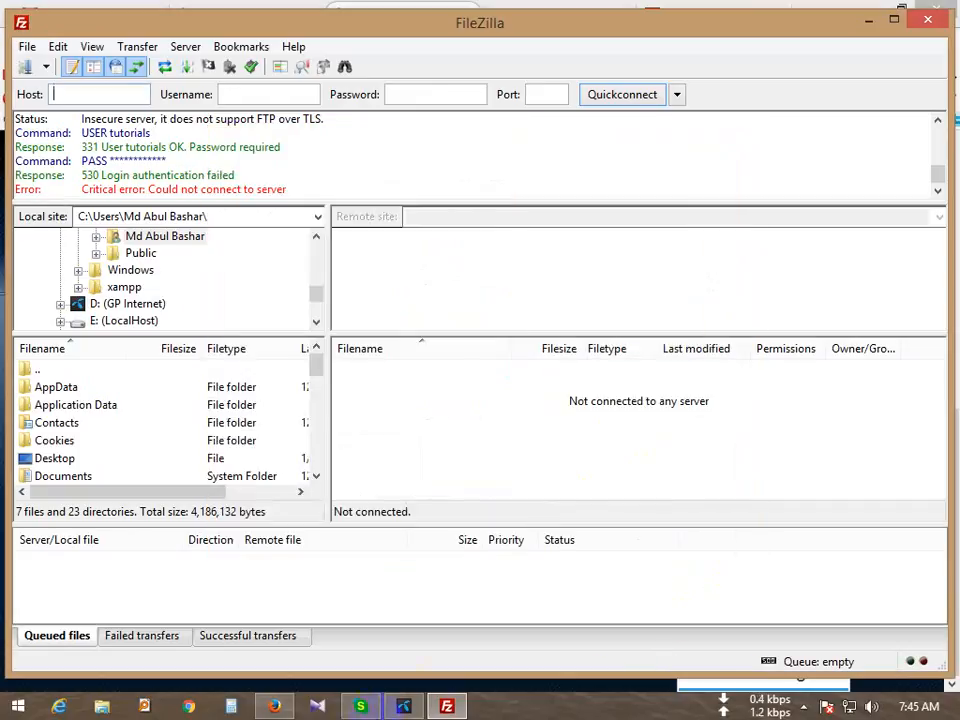
click(274, 706)
Step: Save the FTP account's FileZilla XML configuration file from cPanel's Configure FTP Client section
scroll(305, 655, up, 2)
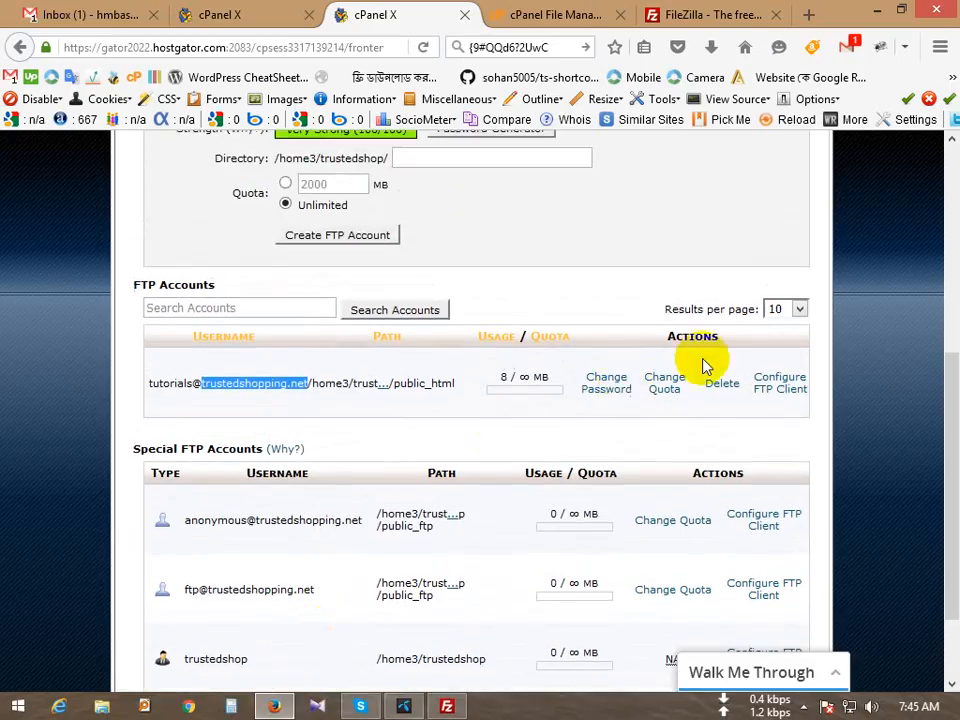
click(775, 382)
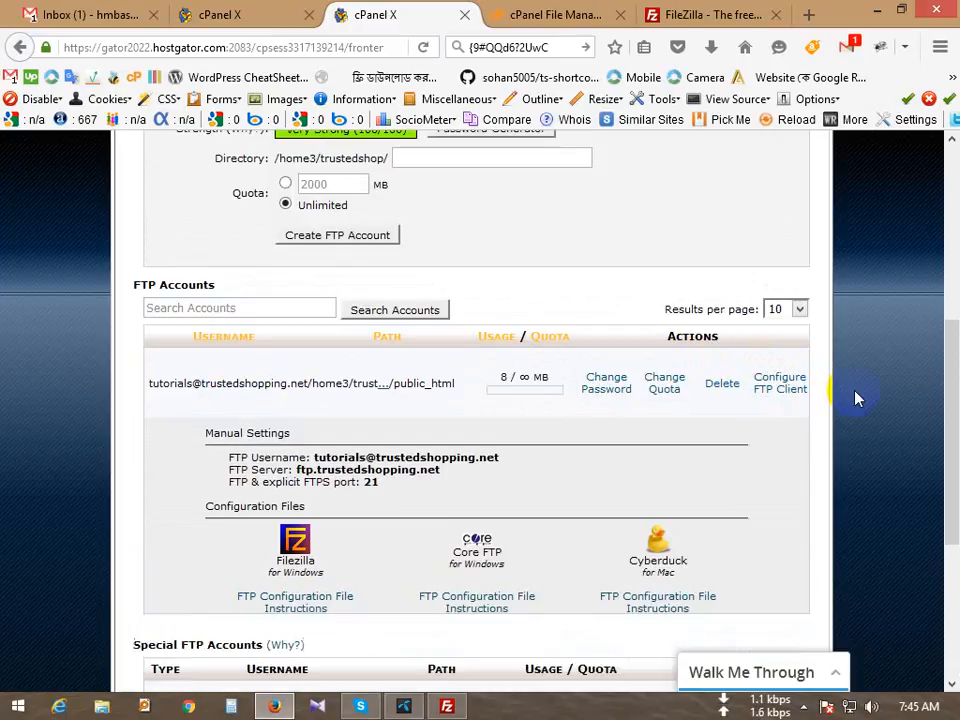
scroll(300, 561, down, 4)
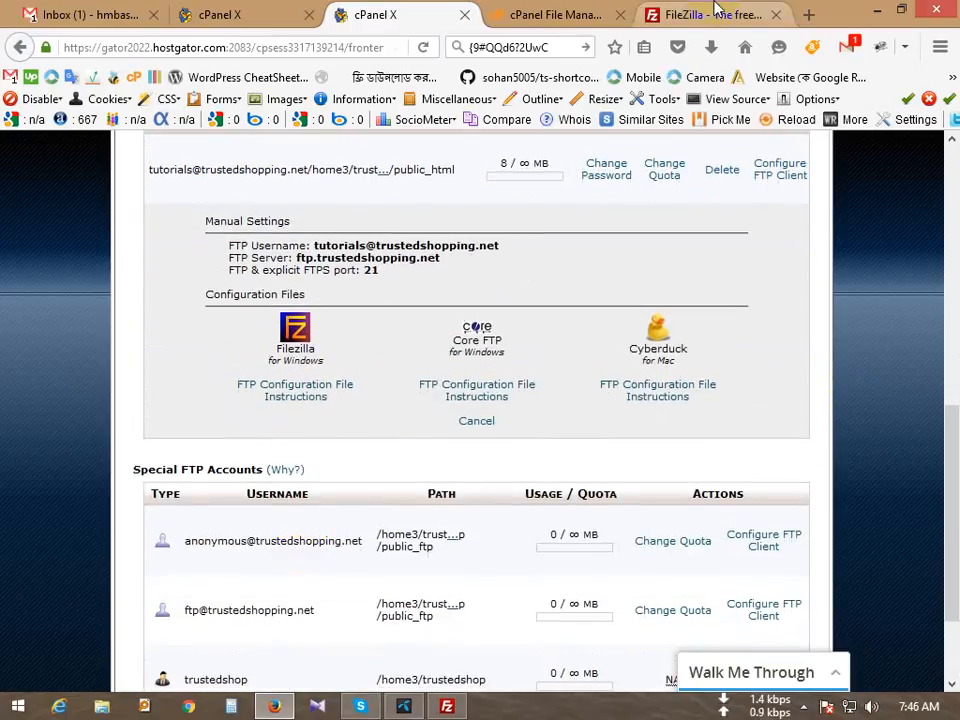
click(717, 10)
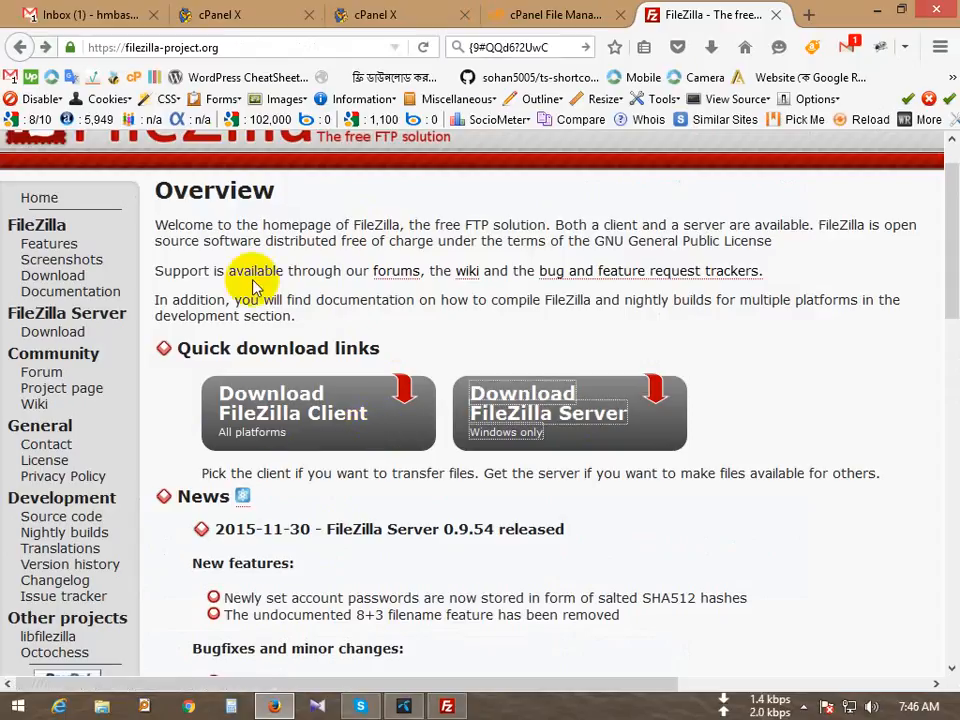
click(420, 12)
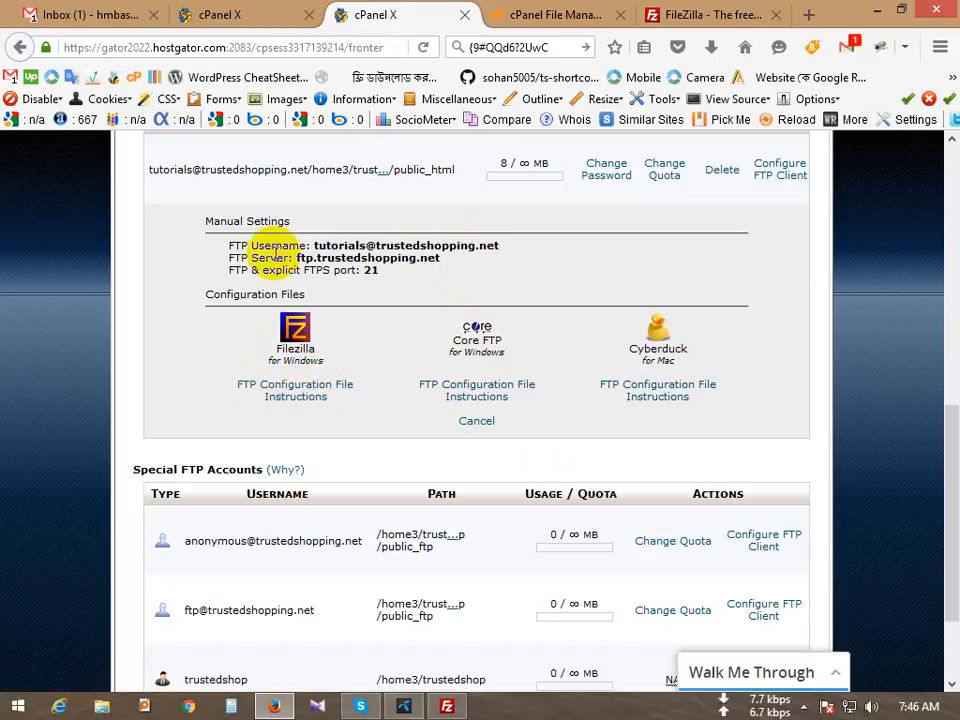
drag(380, 164, 597, 445)
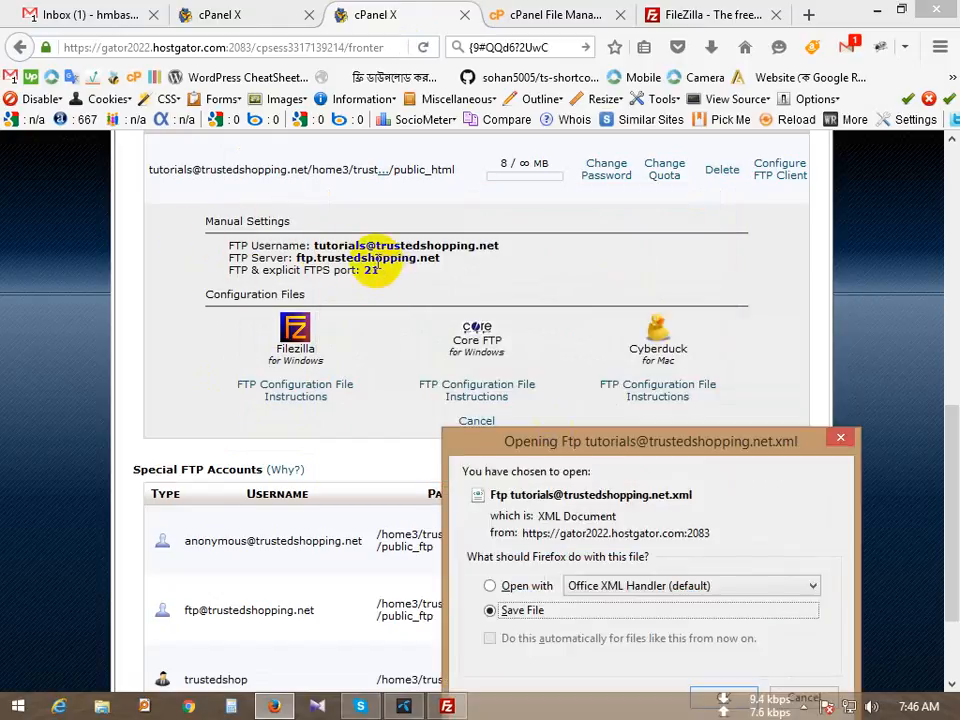
drag(580, 441, 574, 226)
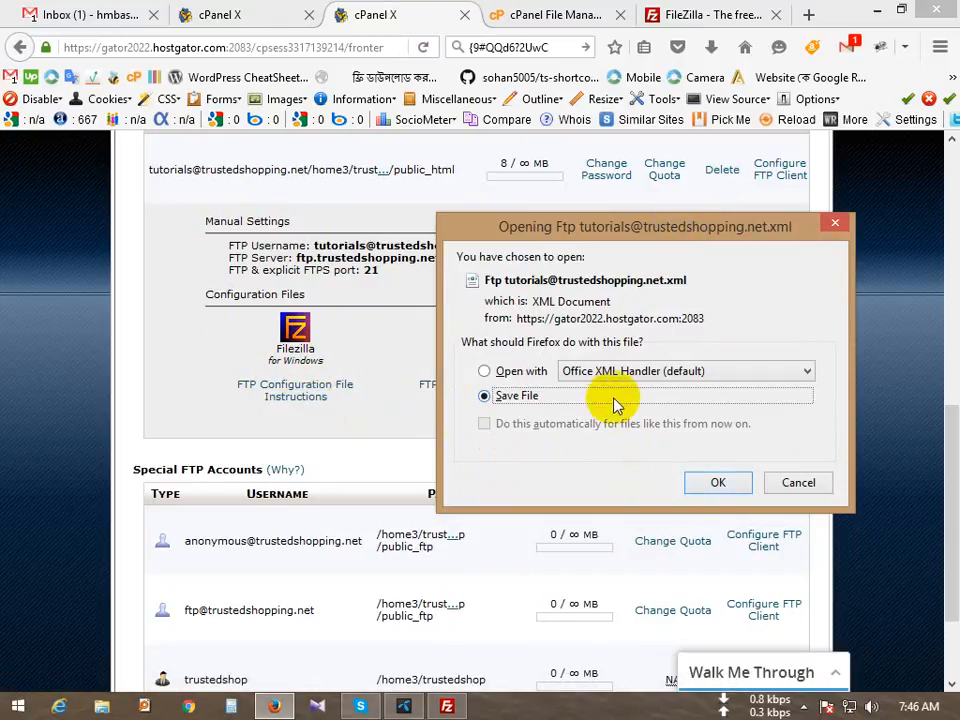
click(720, 484)
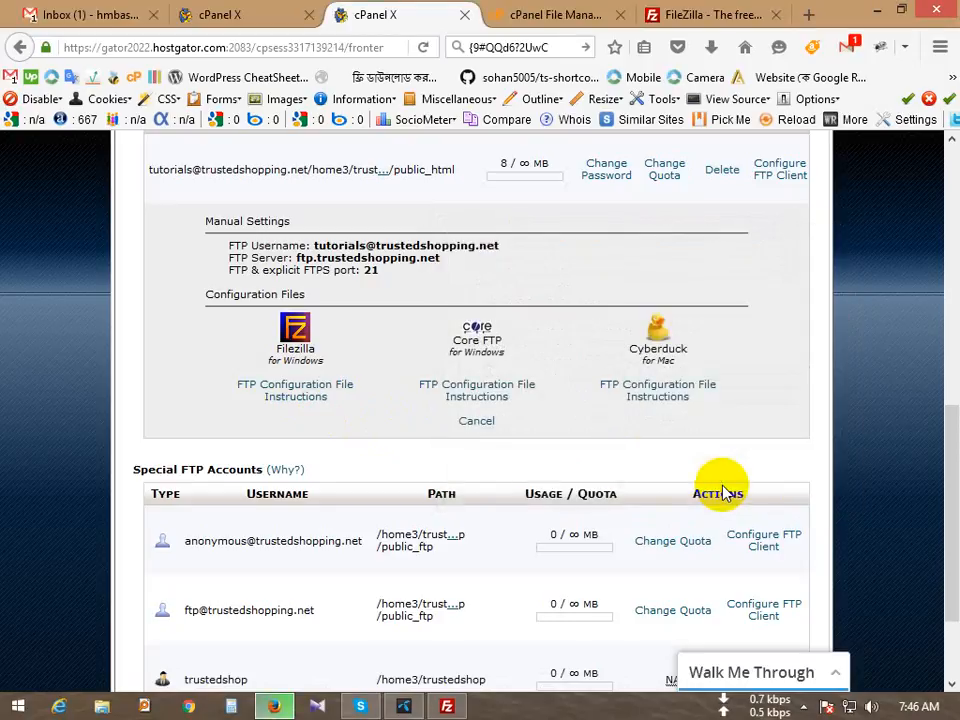
click(447, 706)
Step: Import the Site Manager entries from the downloaded Ftp .xml configuration file in Downloads
click(28, 47)
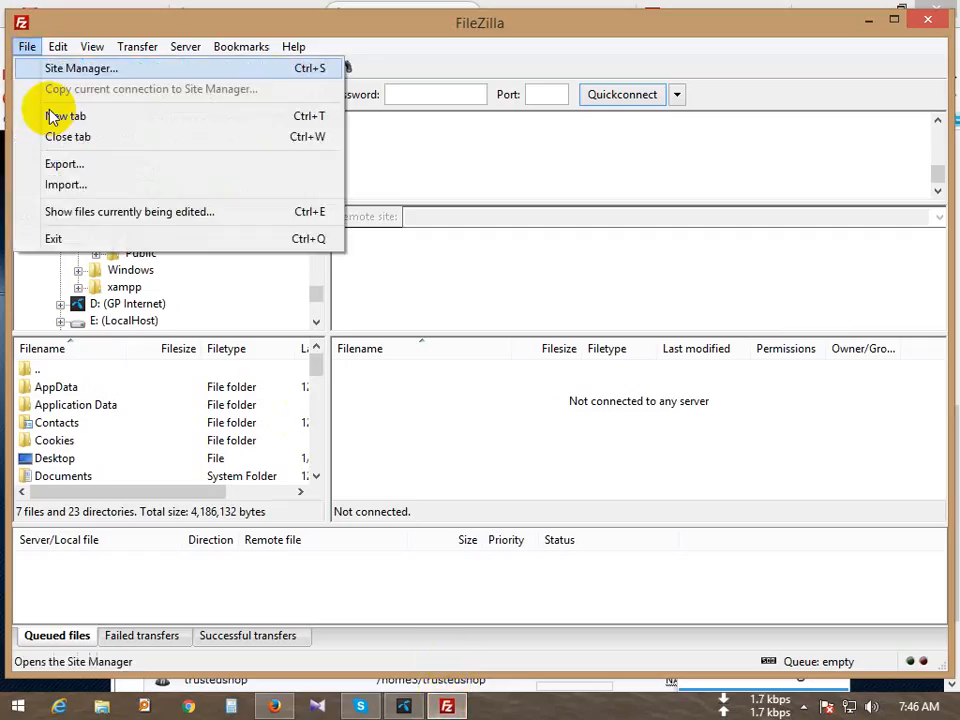
click(84, 188)
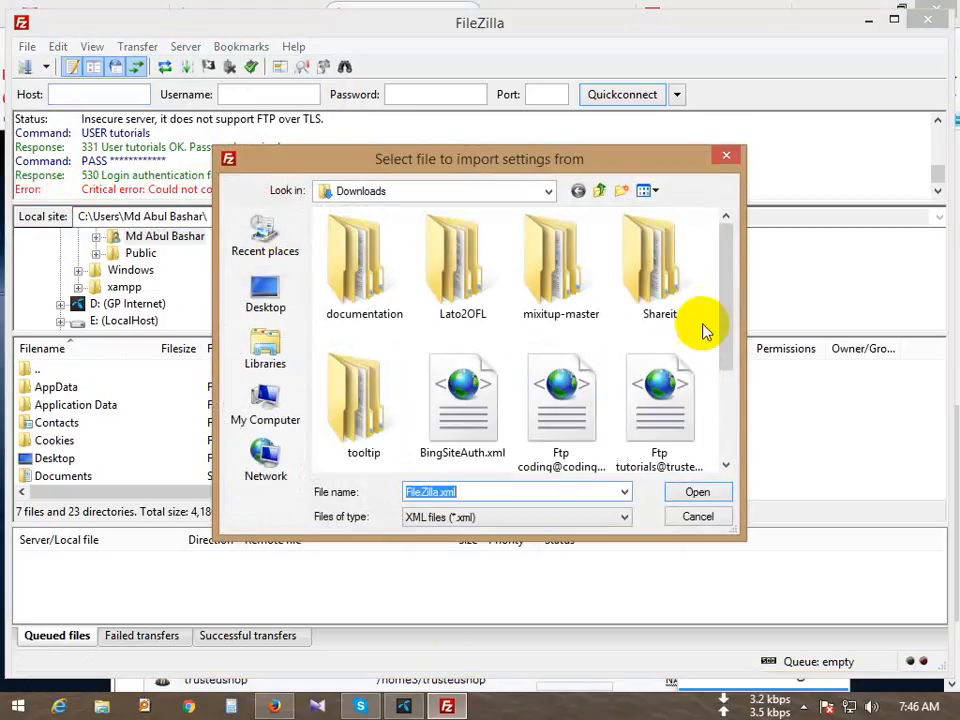
drag(724, 305, 737, 386)
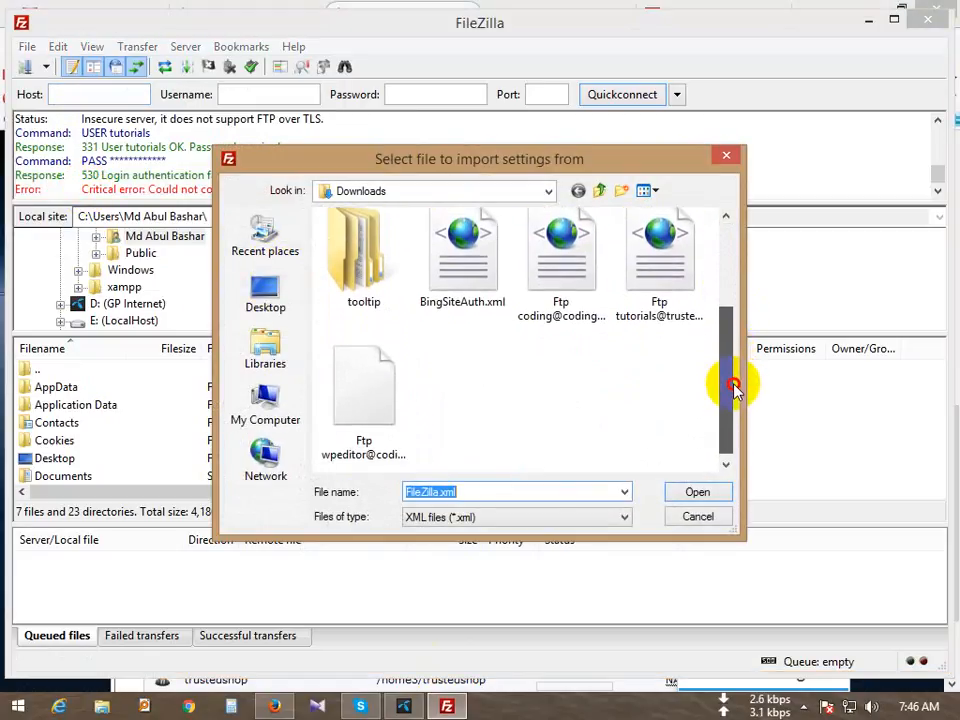
click(669, 281)
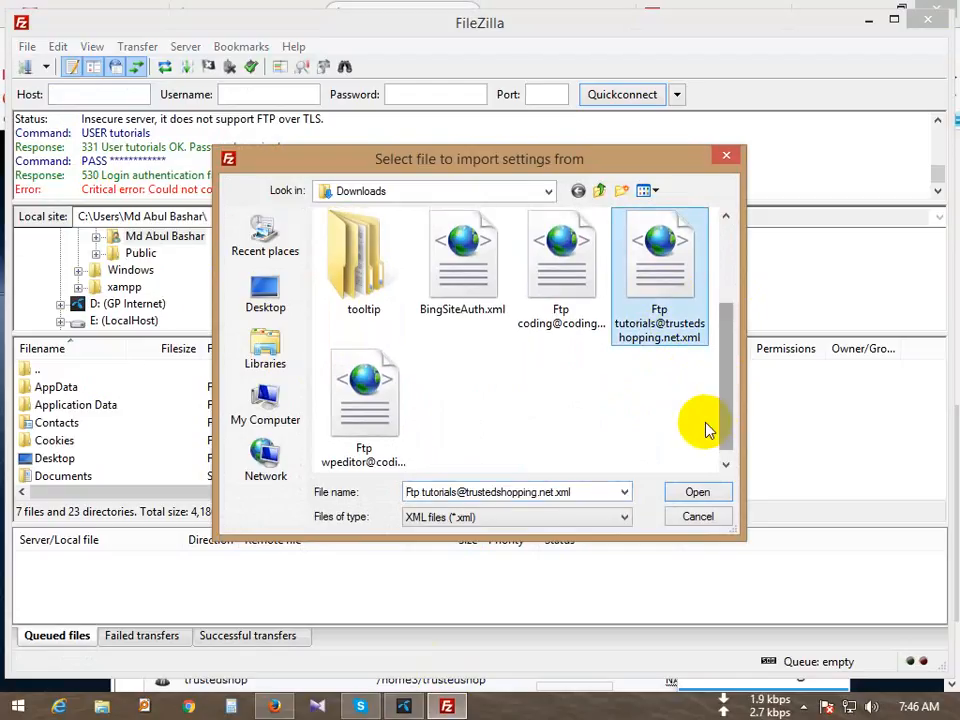
drag(733, 398, 735, 418)
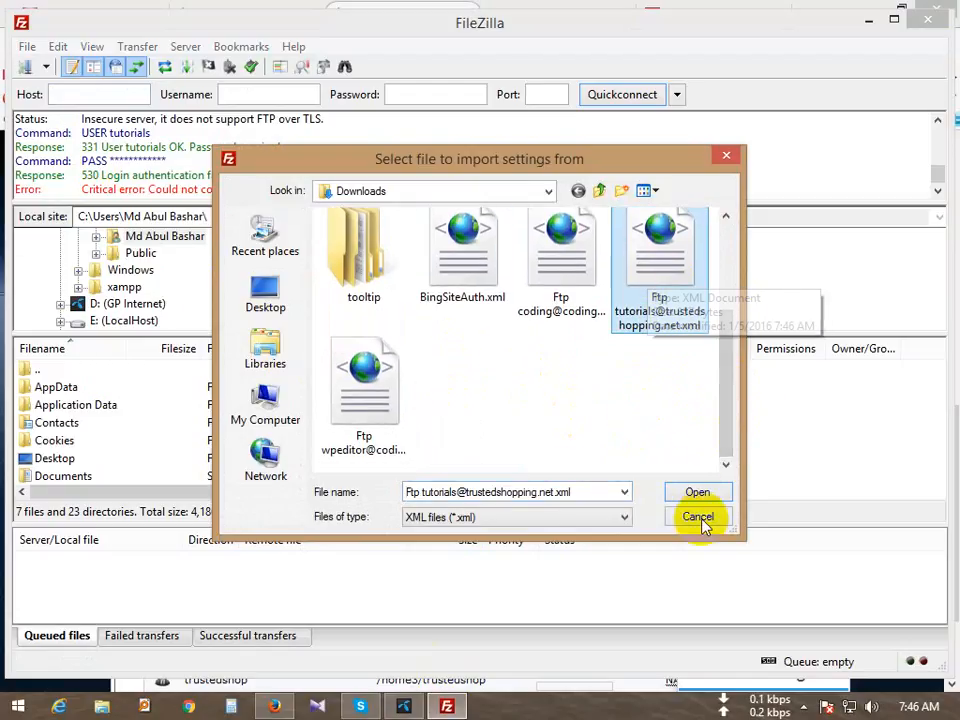
click(697, 492)
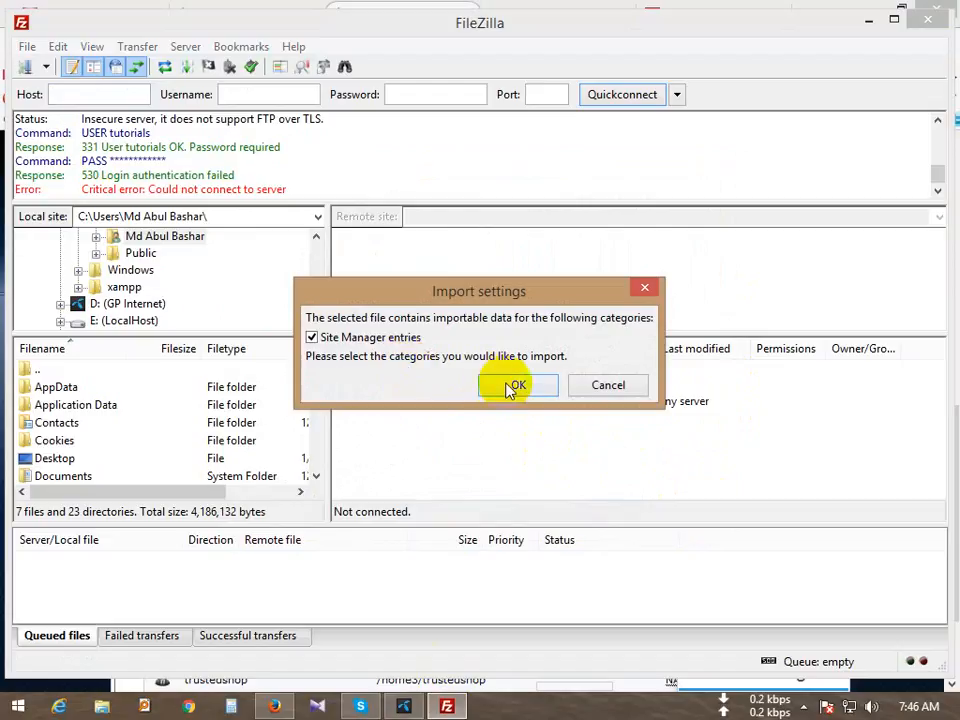
click(517, 386)
Step: Dismiss the import message and select the imported ftp.trustedshopping.net site in Site Manager
click(588, 425)
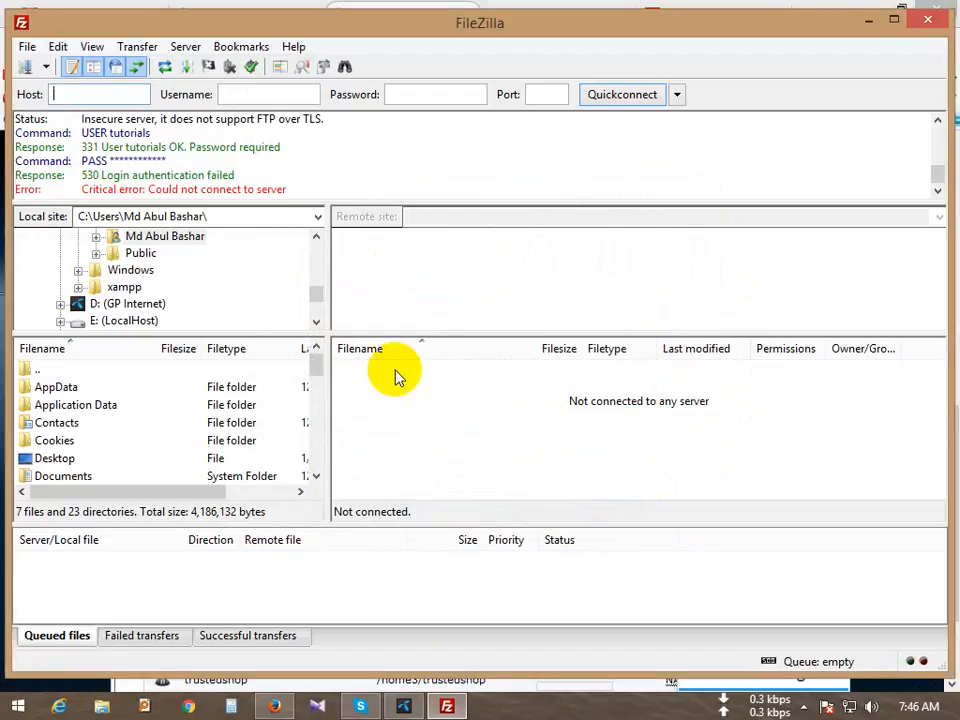
click(27, 47)
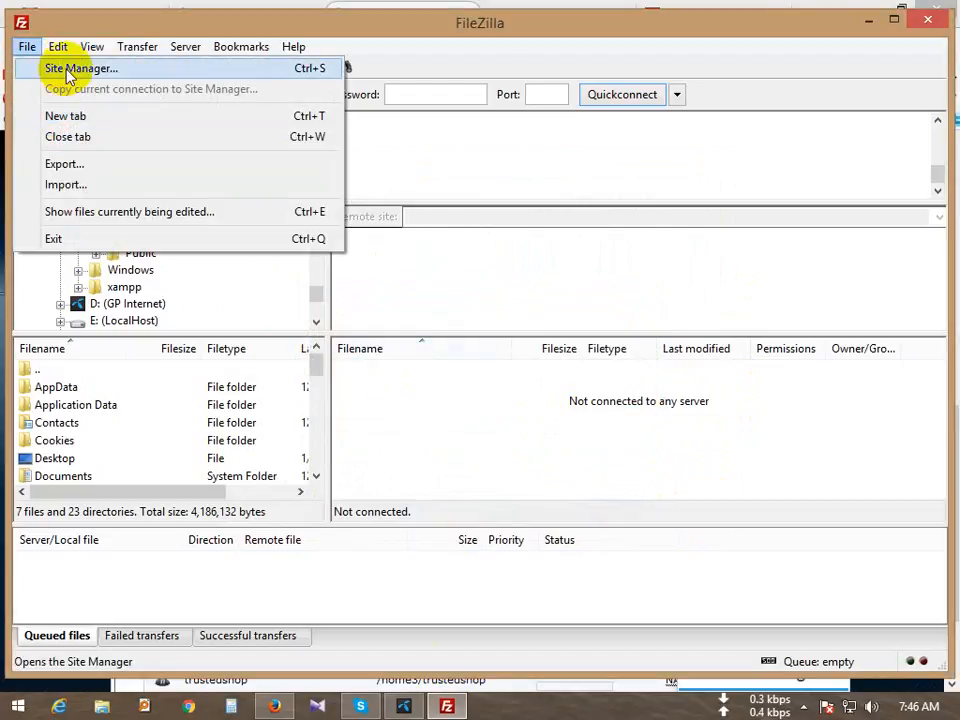
click(58, 66)
click(300, 242)
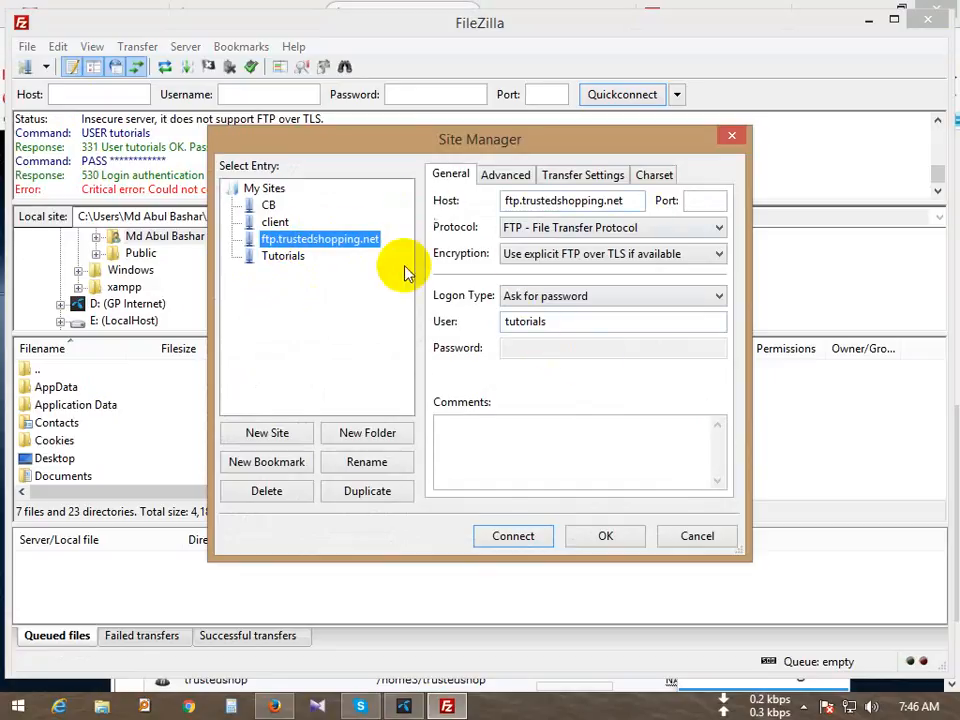
Step: Try the Normal logon type, then set it back to Ask for password
click(575, 300)
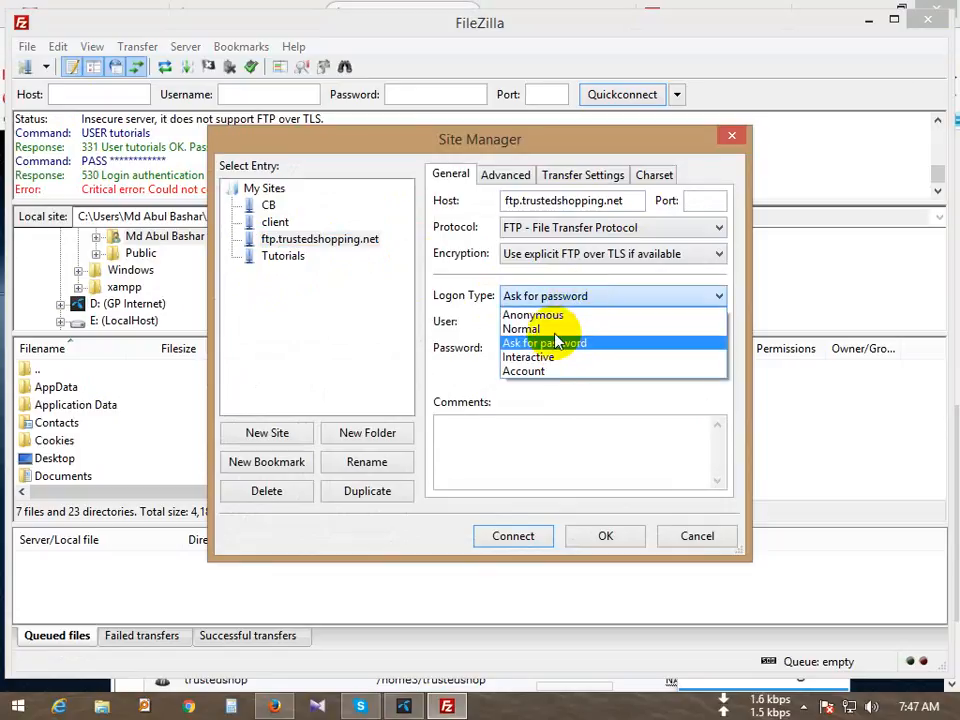
click(610, 300)
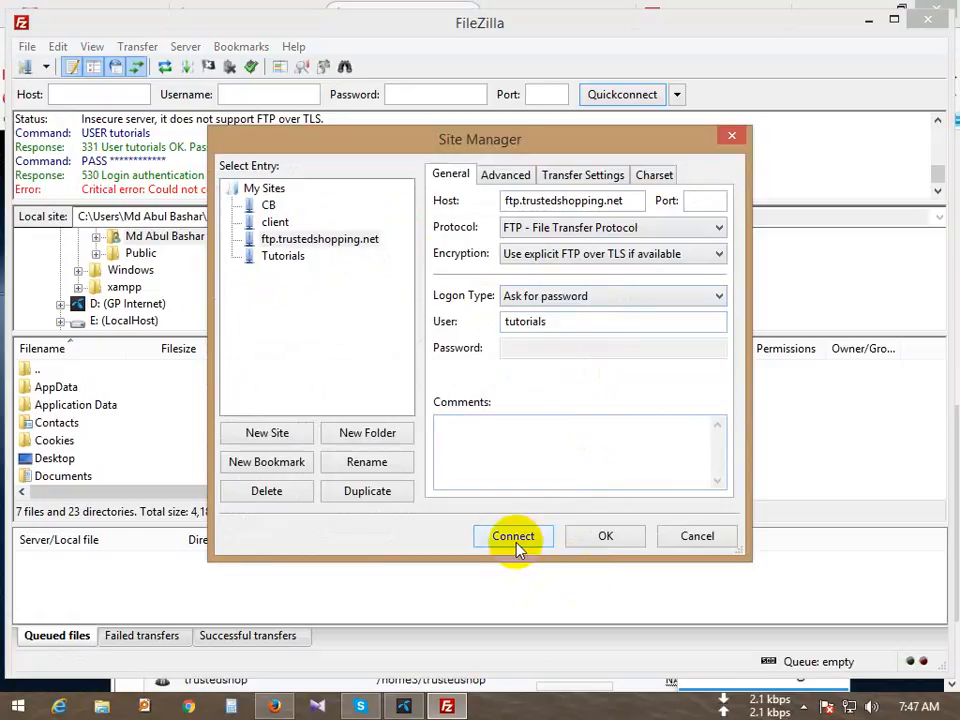
click(582, 300)
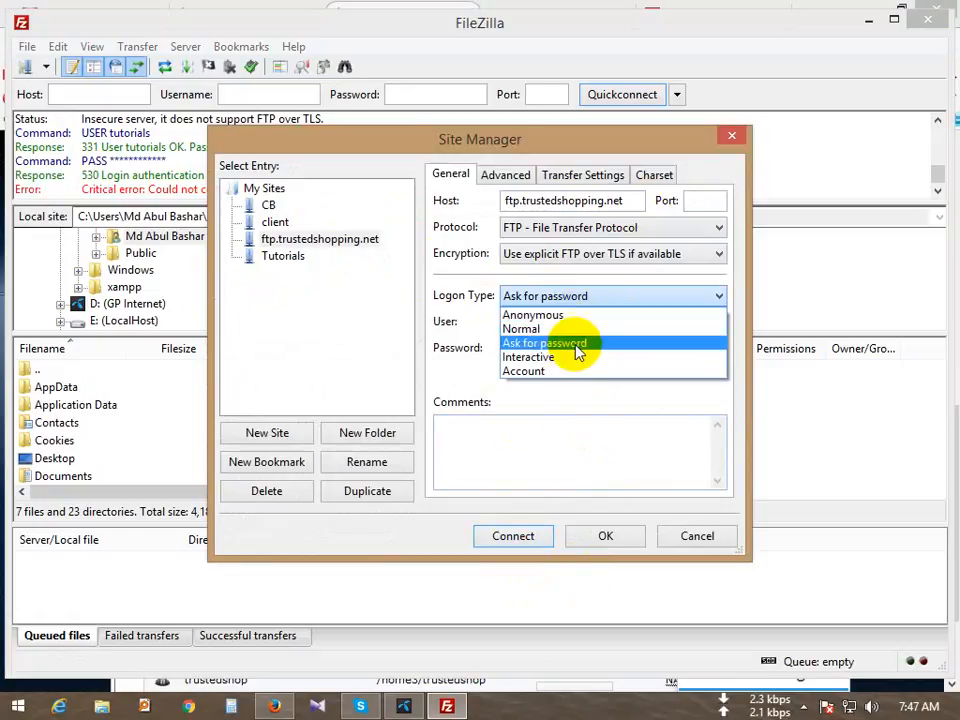
click(572, 330)
click(510, 347)
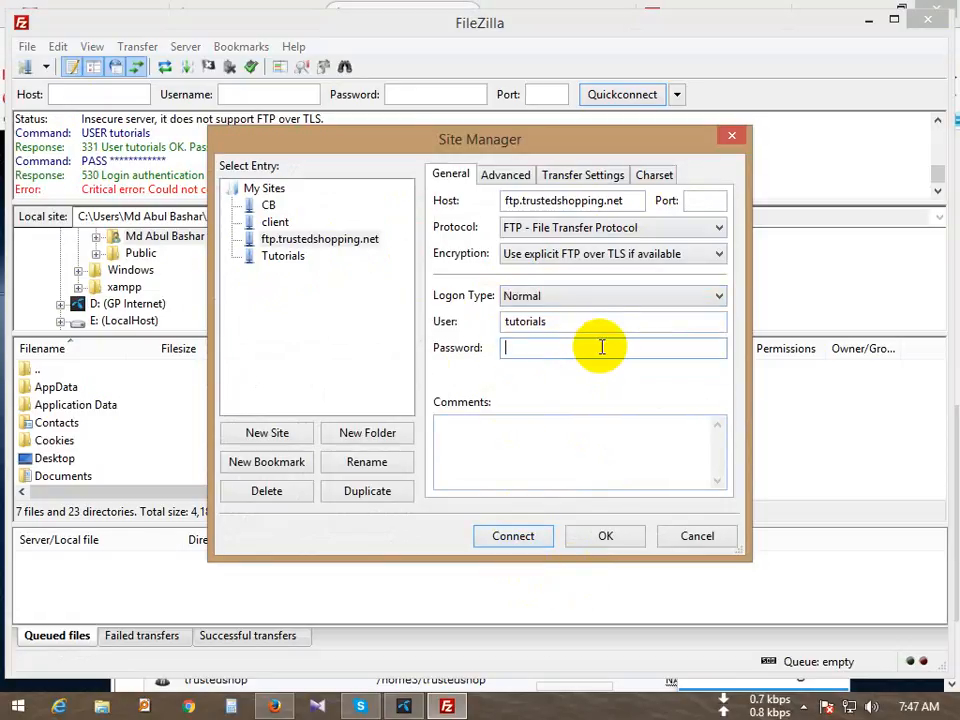
click(553, 296)
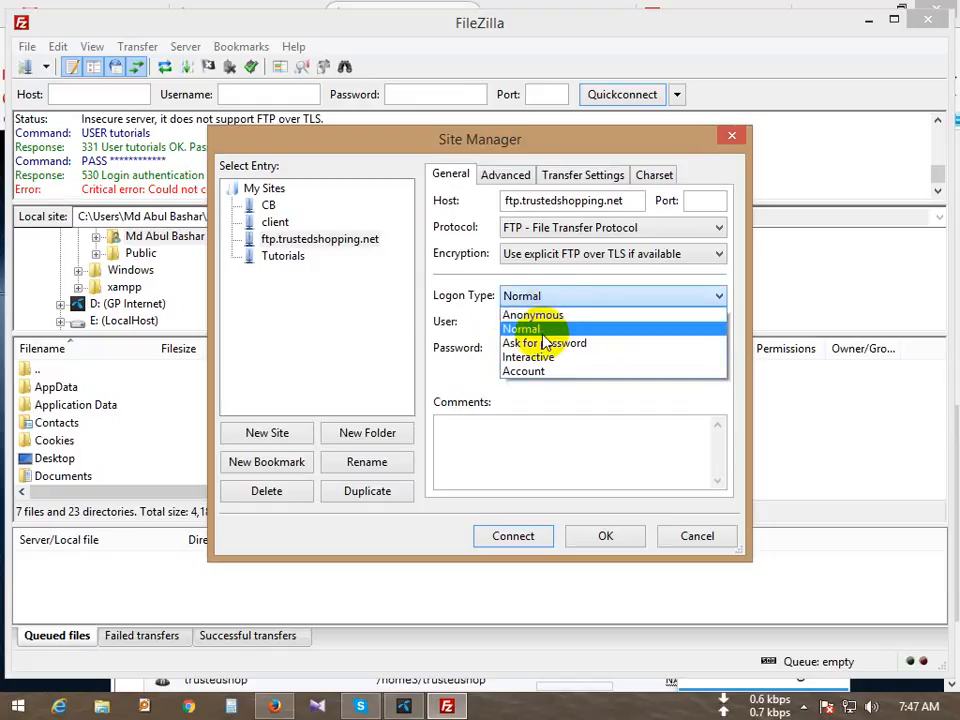
click(563, 344)
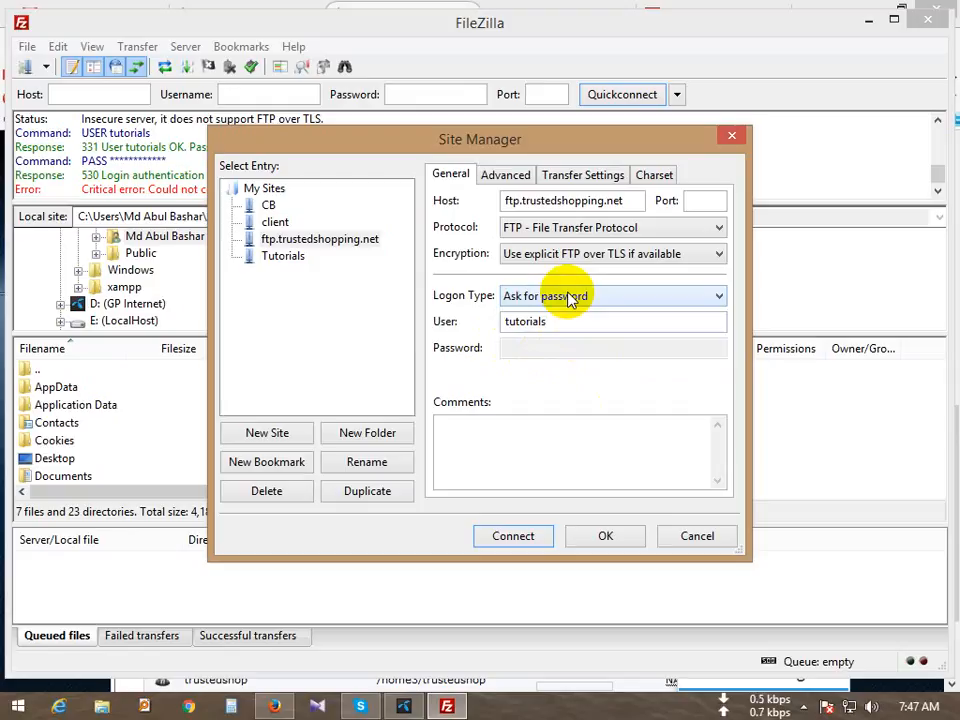
click(274, 706)
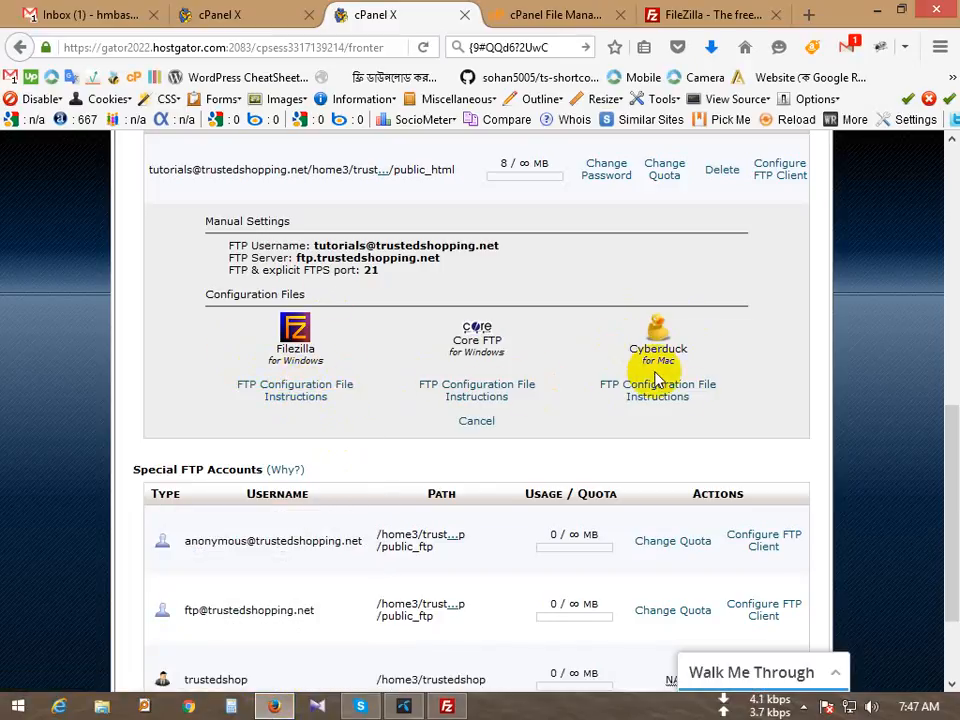
Step: Switch ftp.trustedshopping.net to Normal logon, paste the account password, and connect
drag(660, 348, 619, 343)
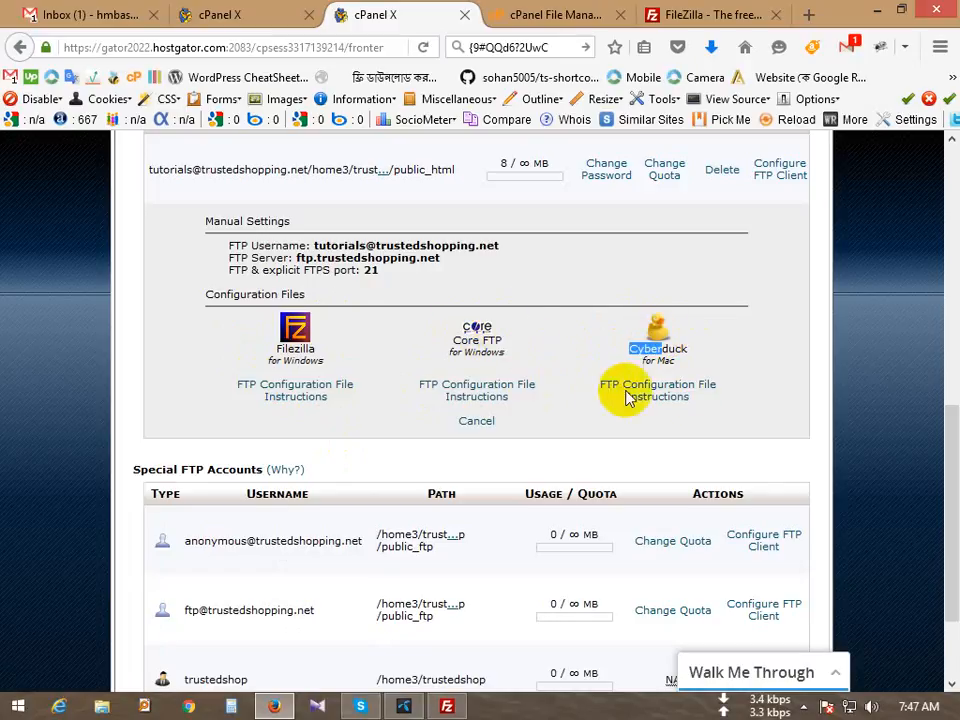
click(274, 706)
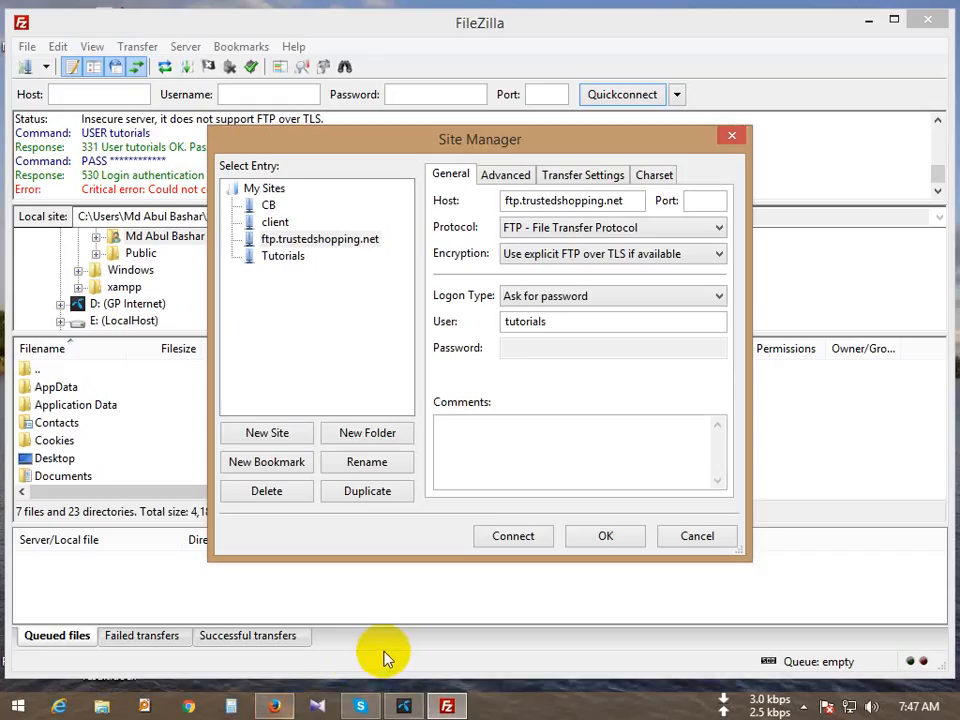
click(546, 295)
click(540, 326)
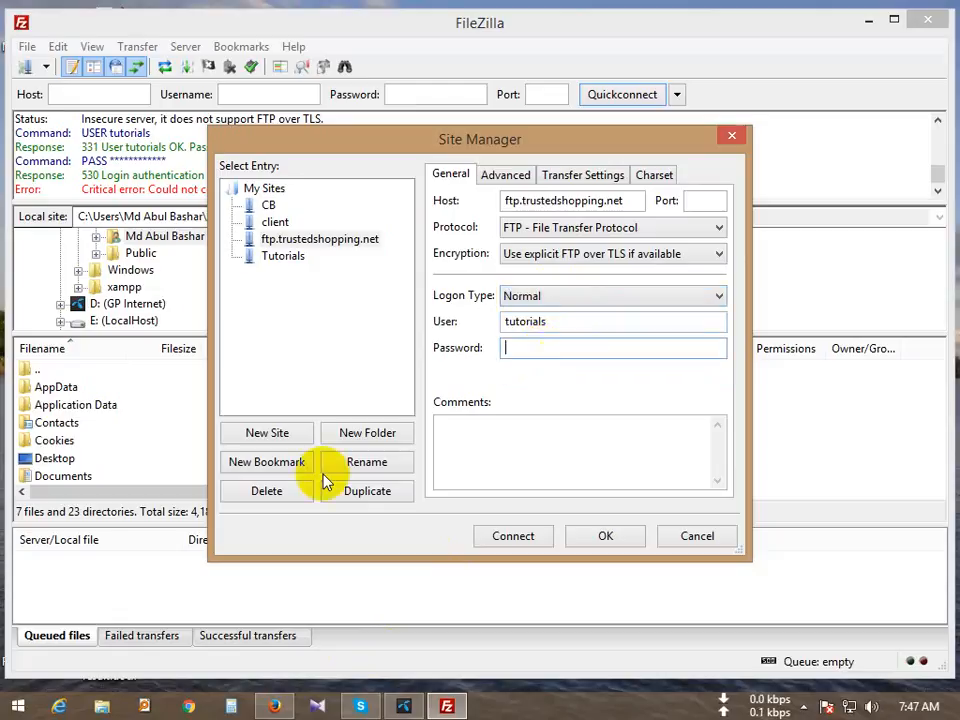
click(274, 706)
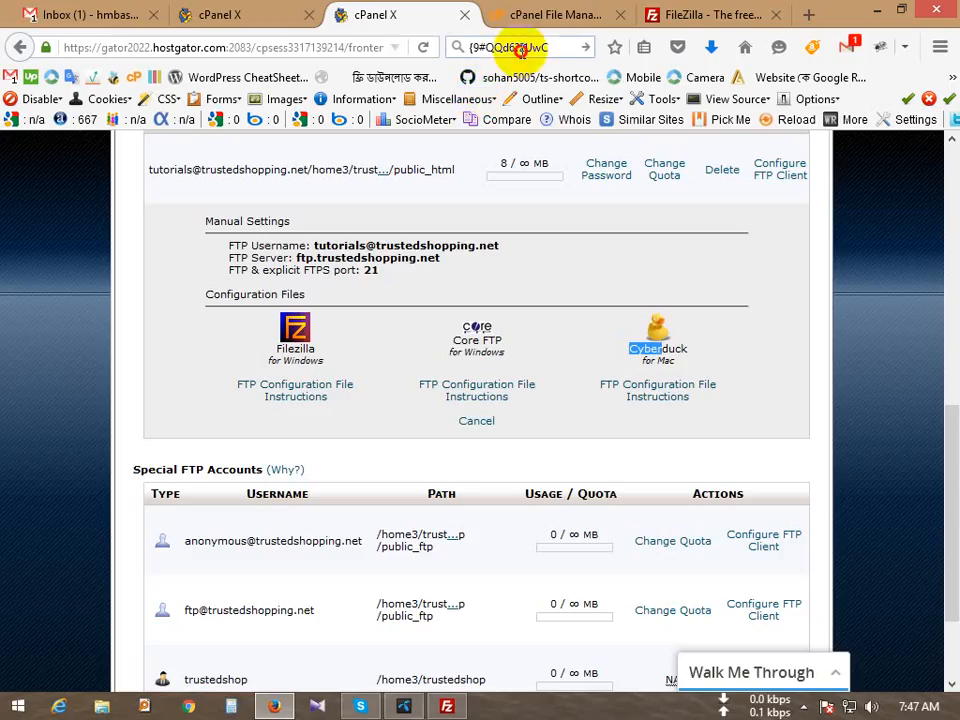
click(521, 48)
click(270, 706)
click(548, 350)
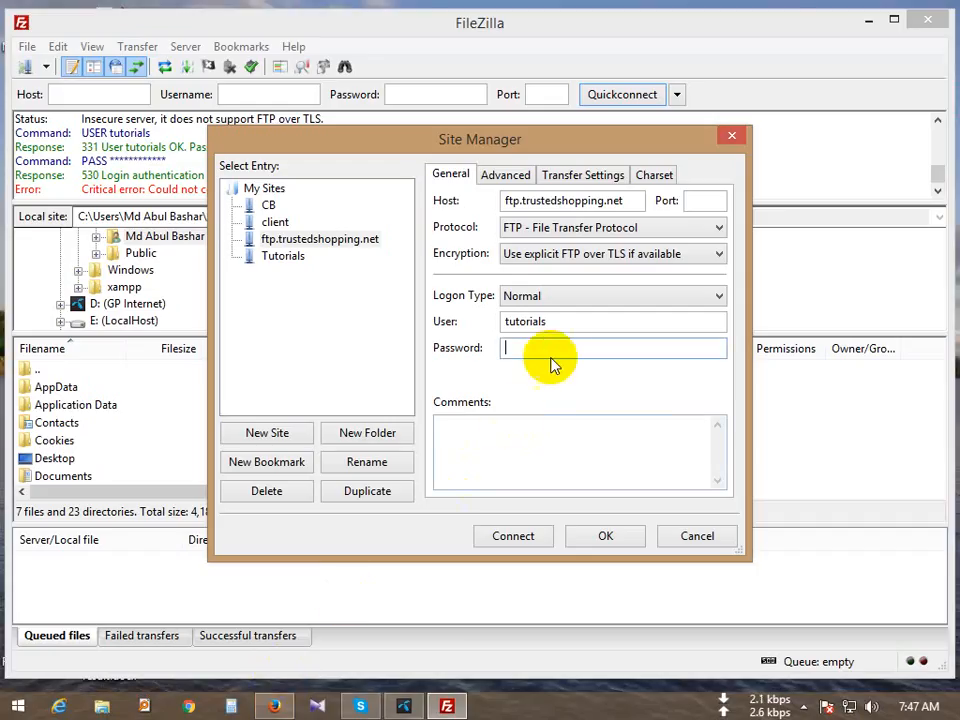
key(ctrl+v)
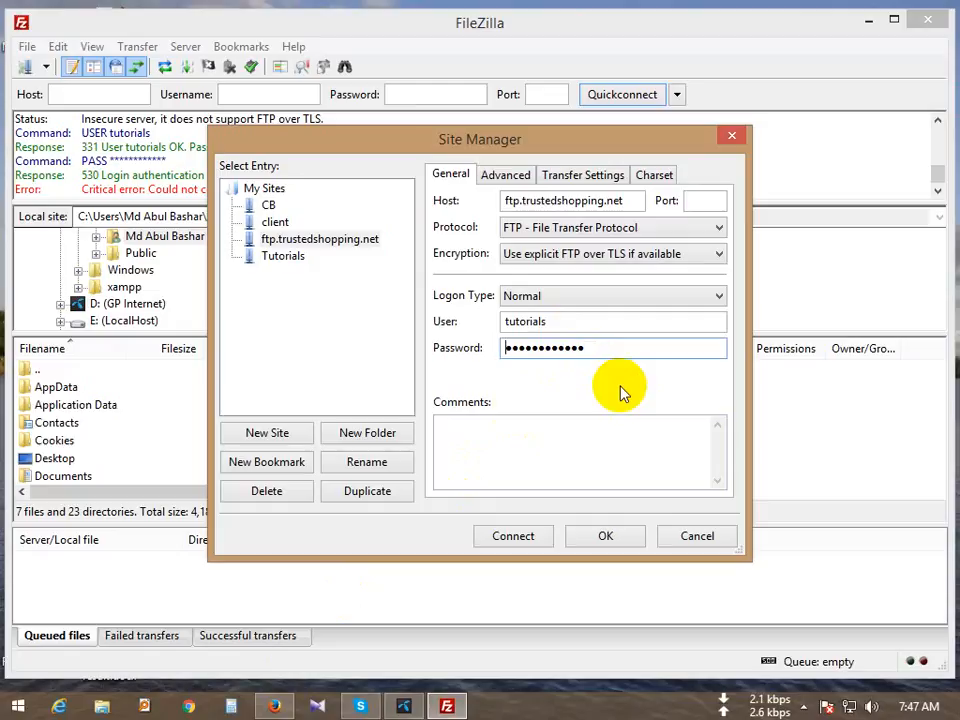
click(500, 538)
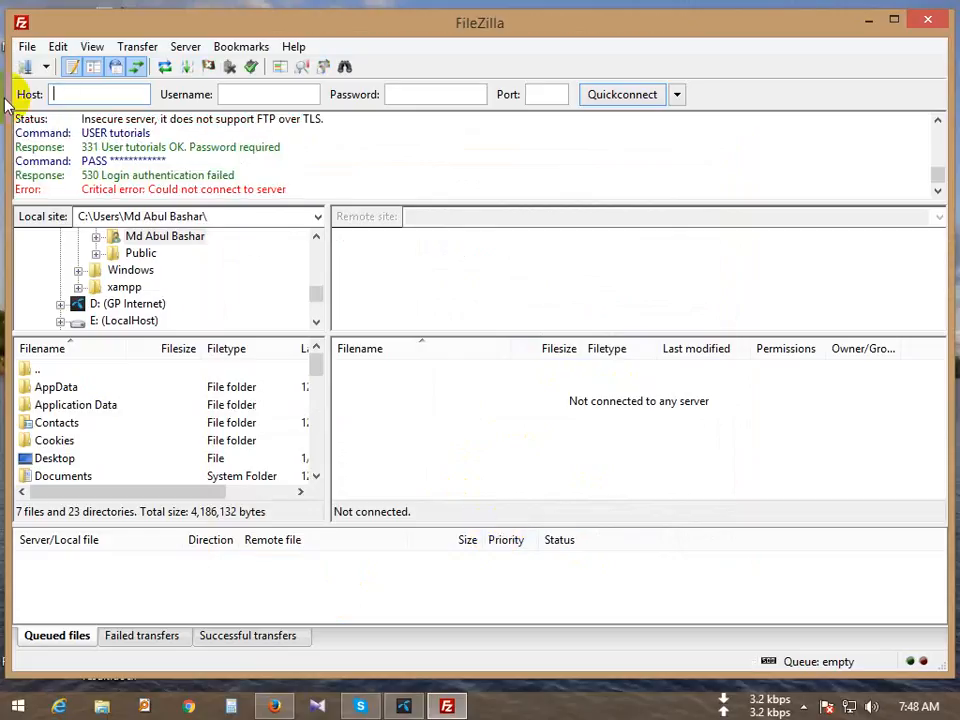
Step: Retry the connection from Site Manager, then select the full FTP username on the cPanel page
click(27, 46)
click(40, 65)
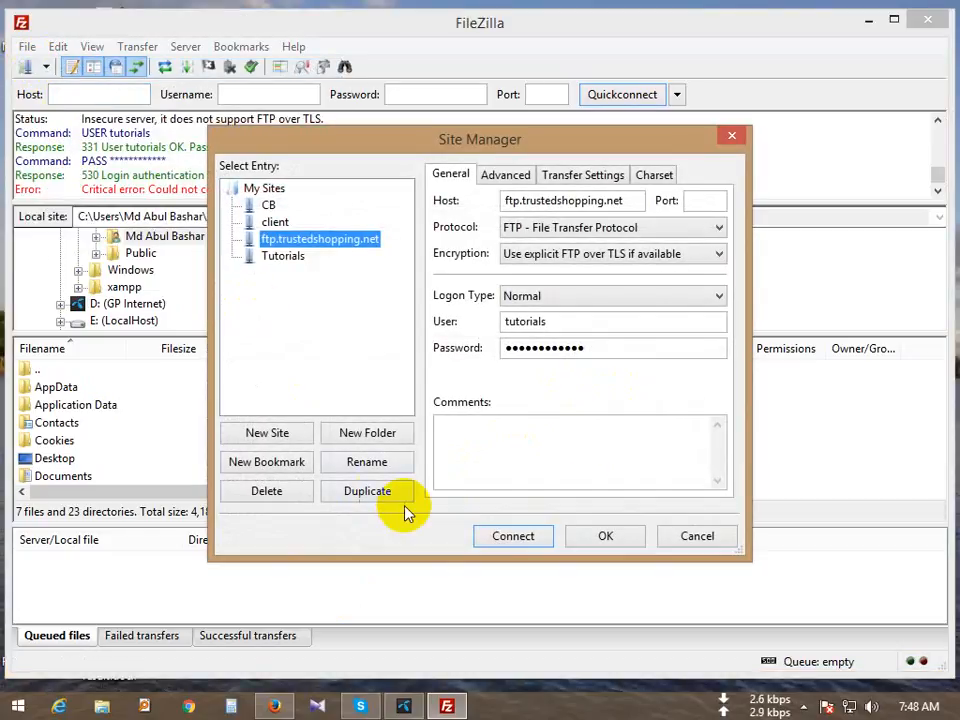
click(496, 542)
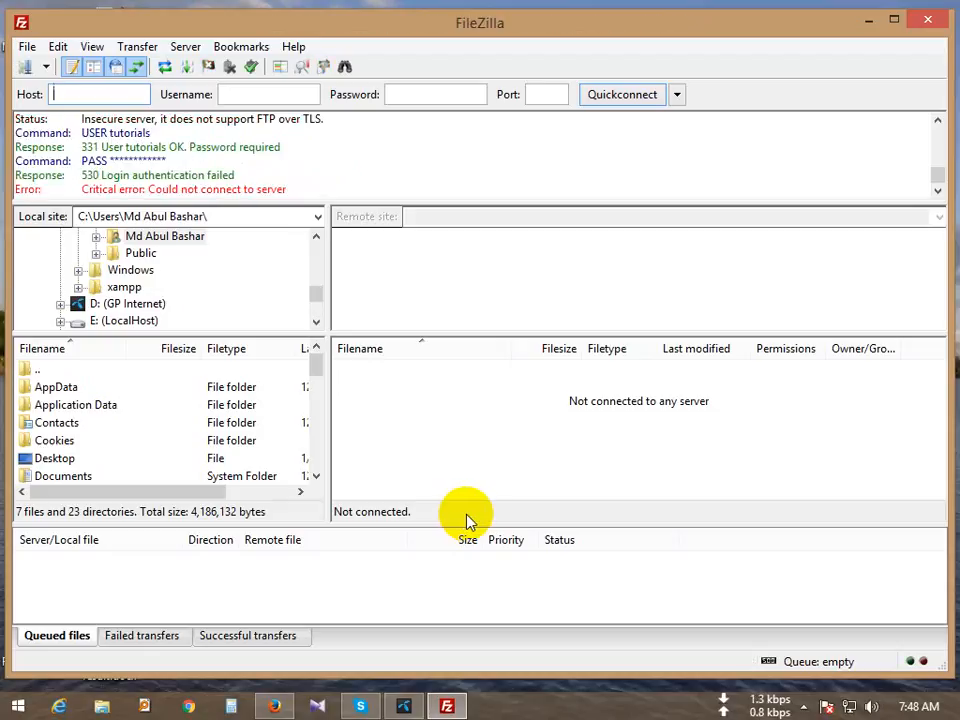
click(27, 46)
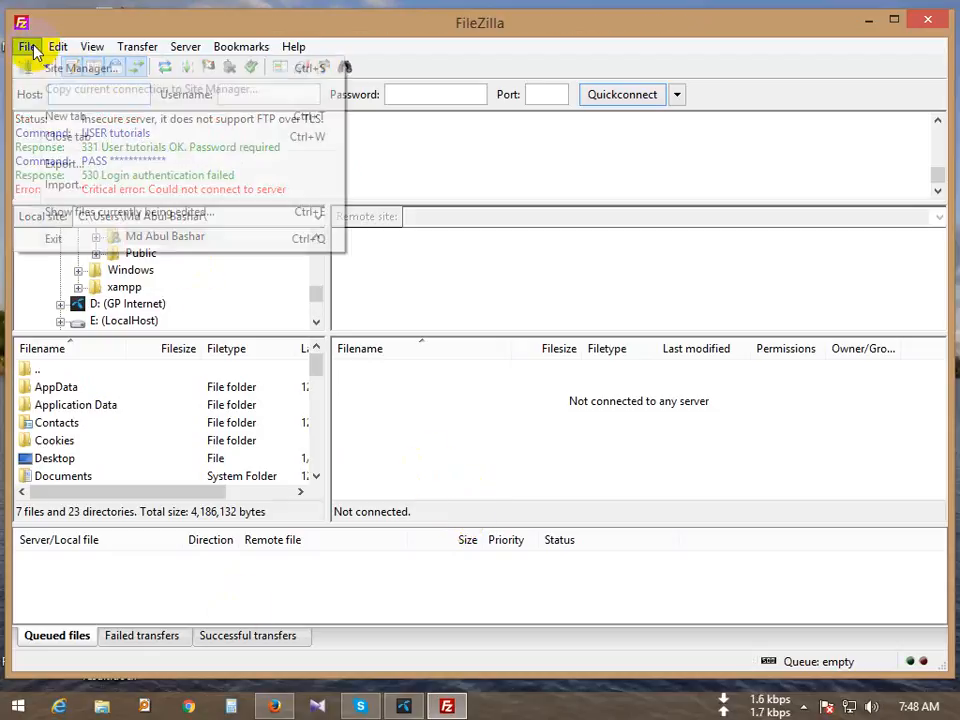
click(55, 66)
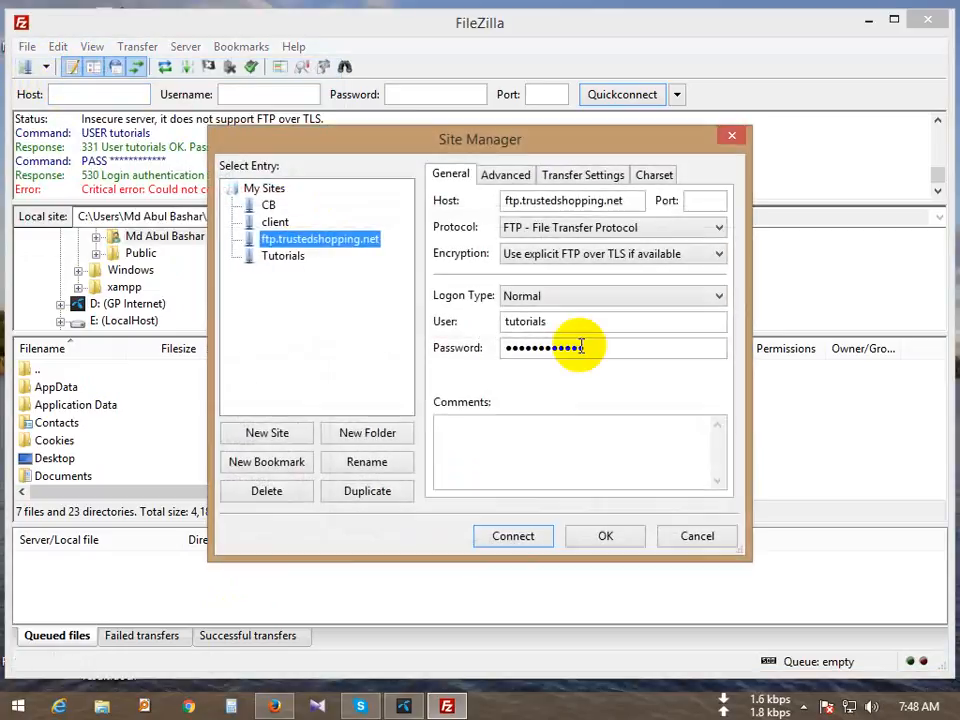
click(274, 706)
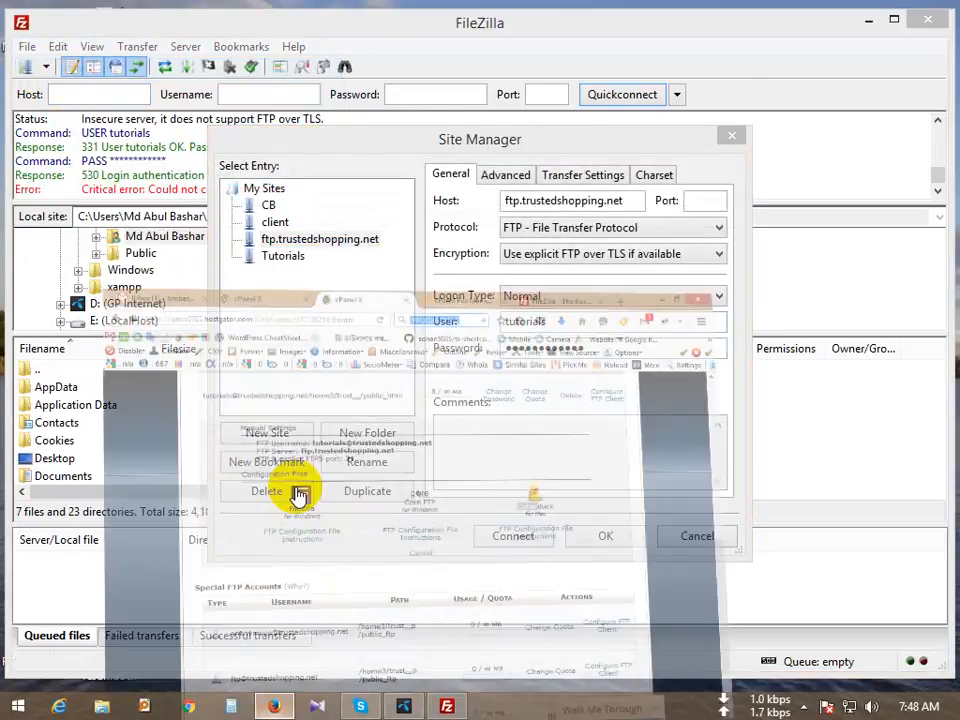
drag(316, 245, 506, 246)
Step: Replace the site's short user name with the full FTP username from cPanel and connect
right_click(487, 254)
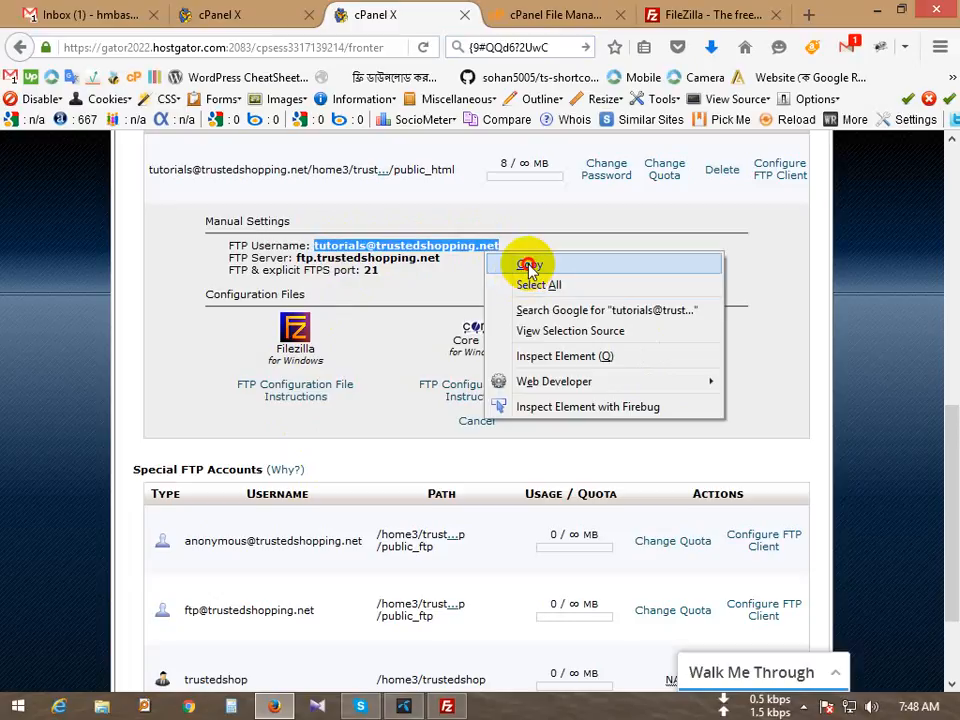
click(531, 262)
click(281, 706)
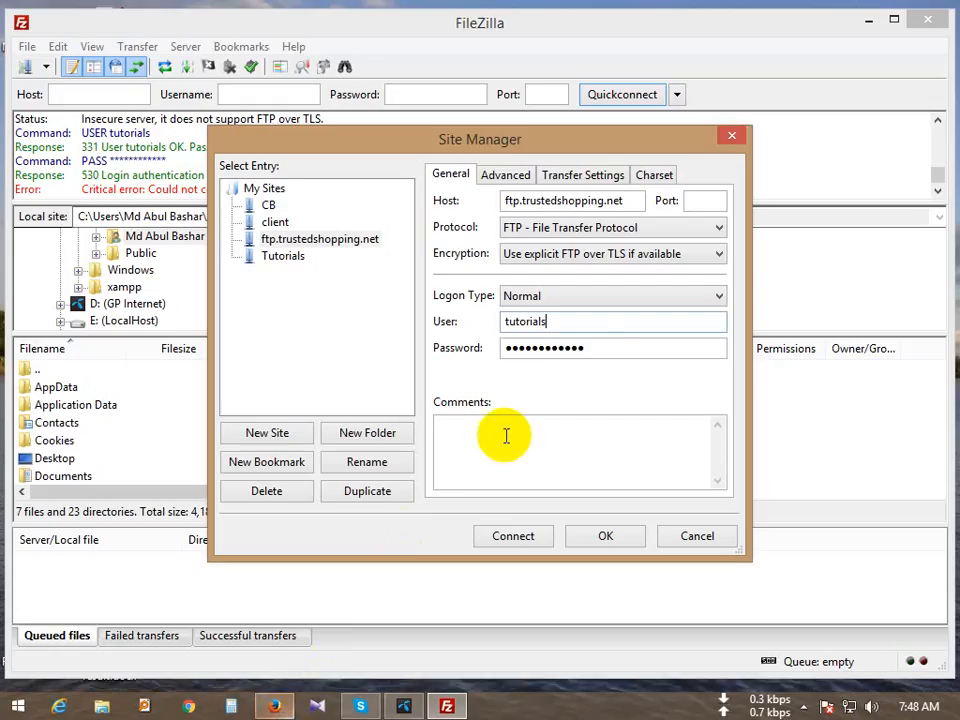
double_click(628, 321)
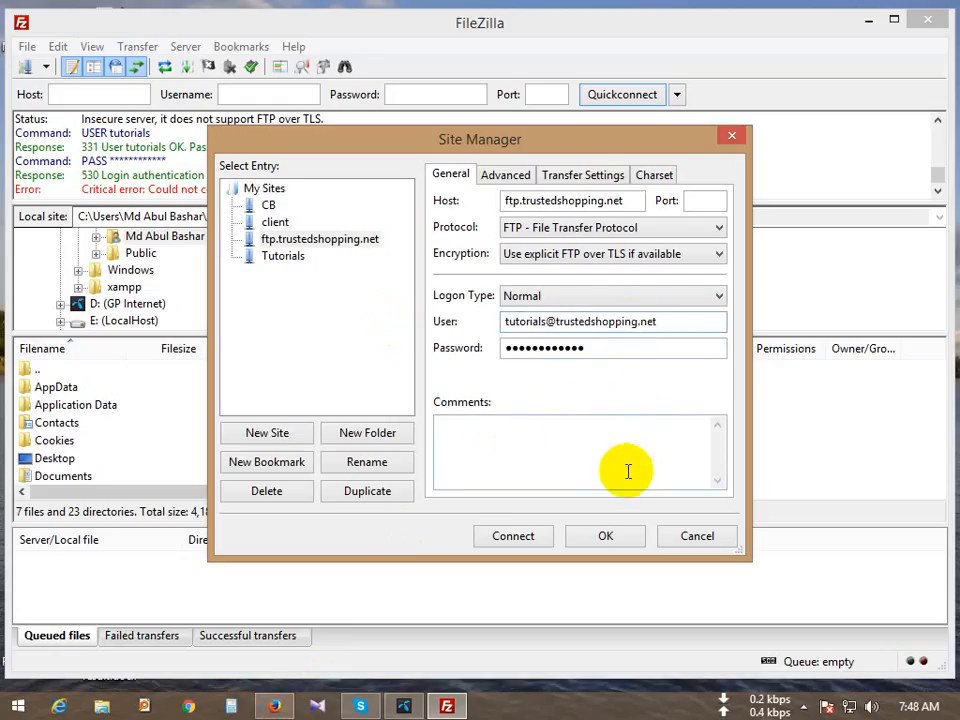
click(513, 535)
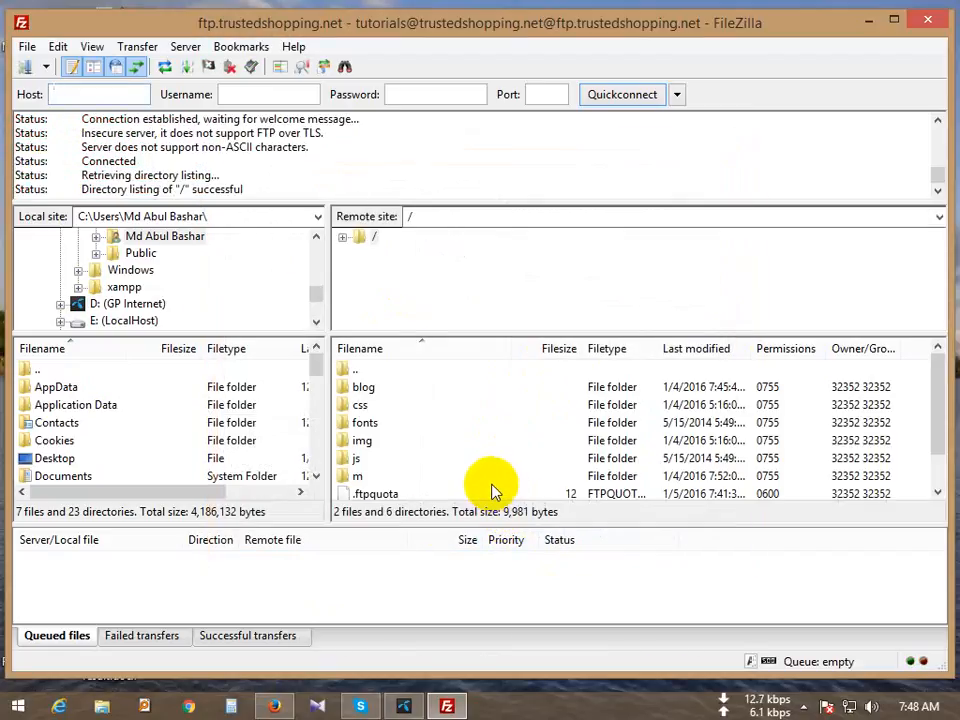
Step: Check FileZilla's remote folder listing, then switch the browser to the cPanel File Manager tab
click(274, 706)
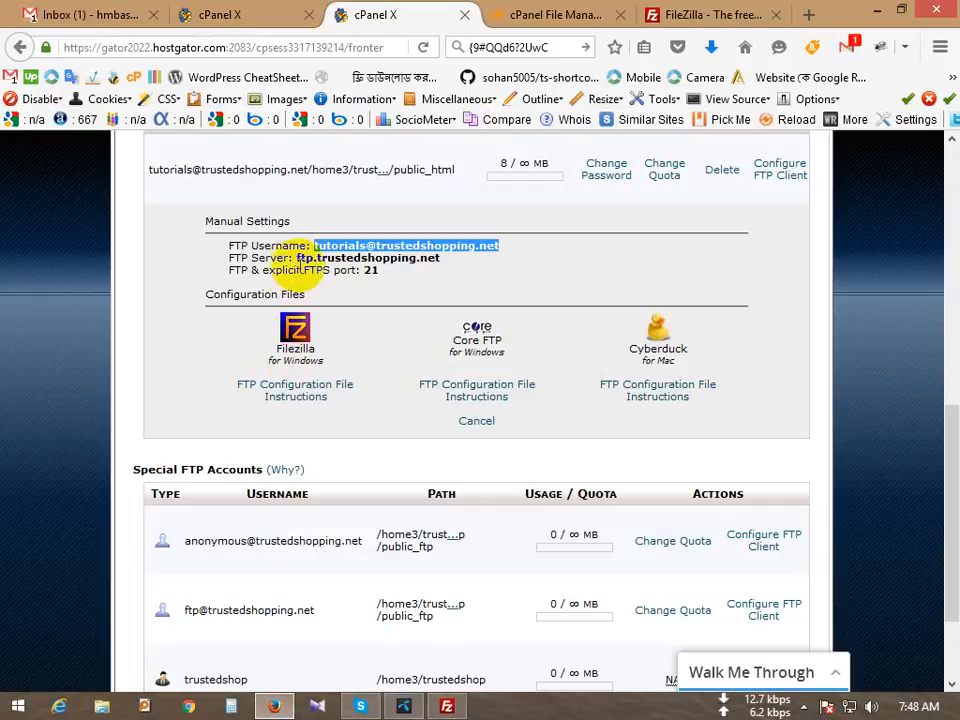
click(274, 706)
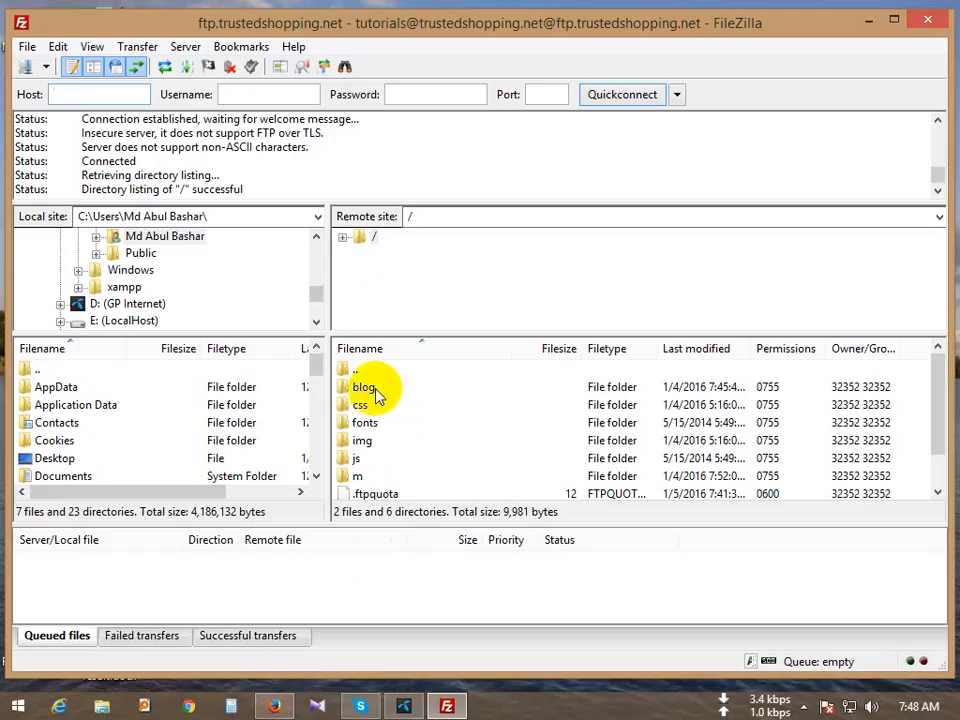
click(274, 706)
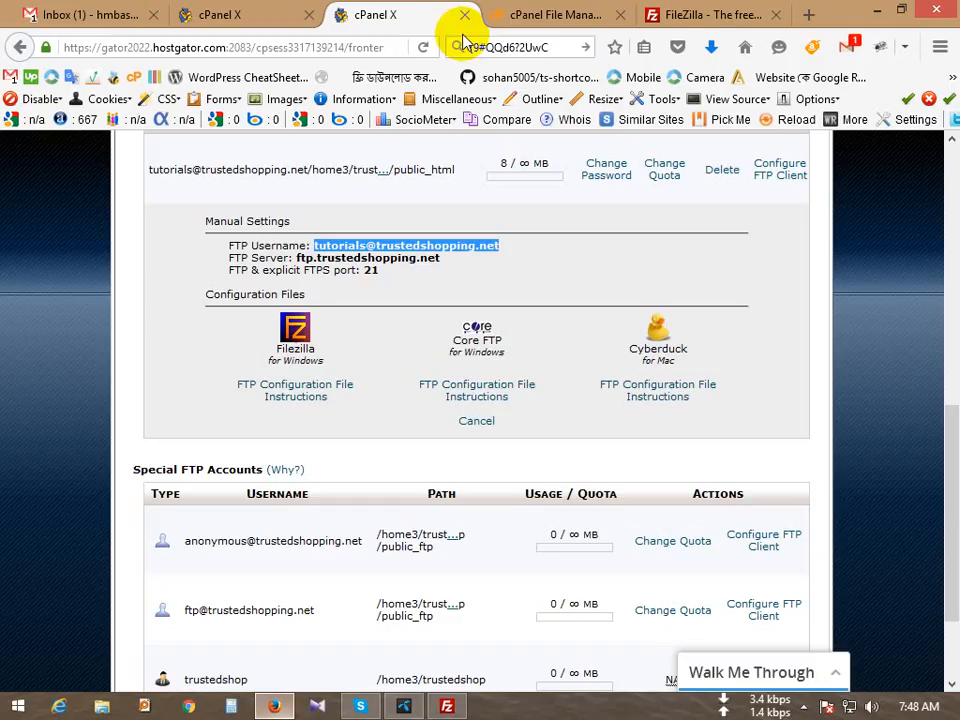
click(536, 16)
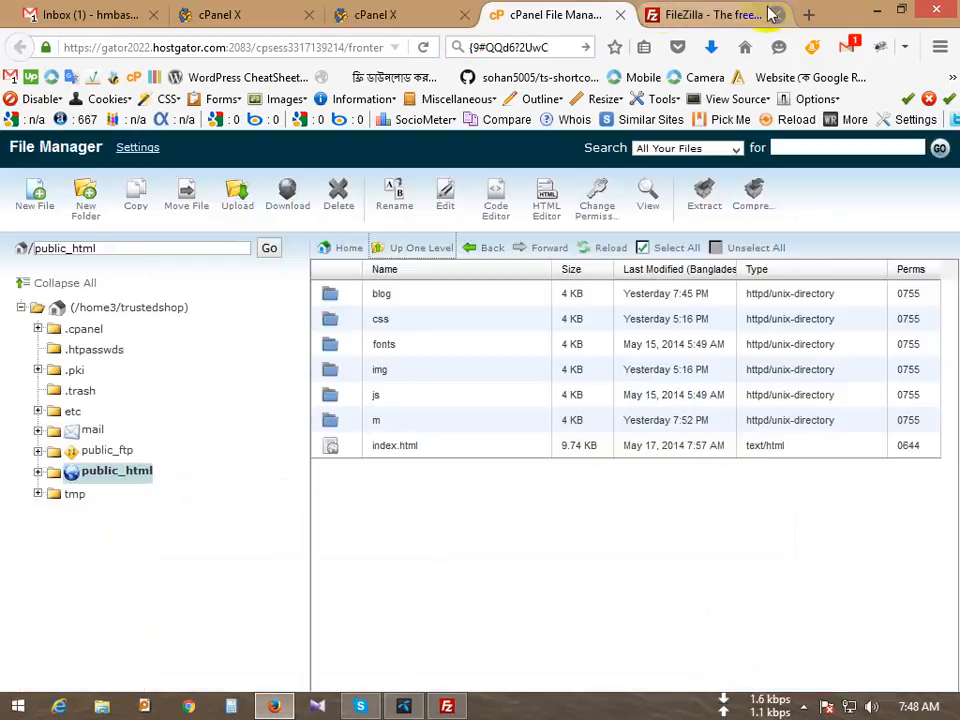
Step: Open public_html in File Manager, compare with FileZilla's blog and css folders, and return to FTP Accounts
click(126, 470)
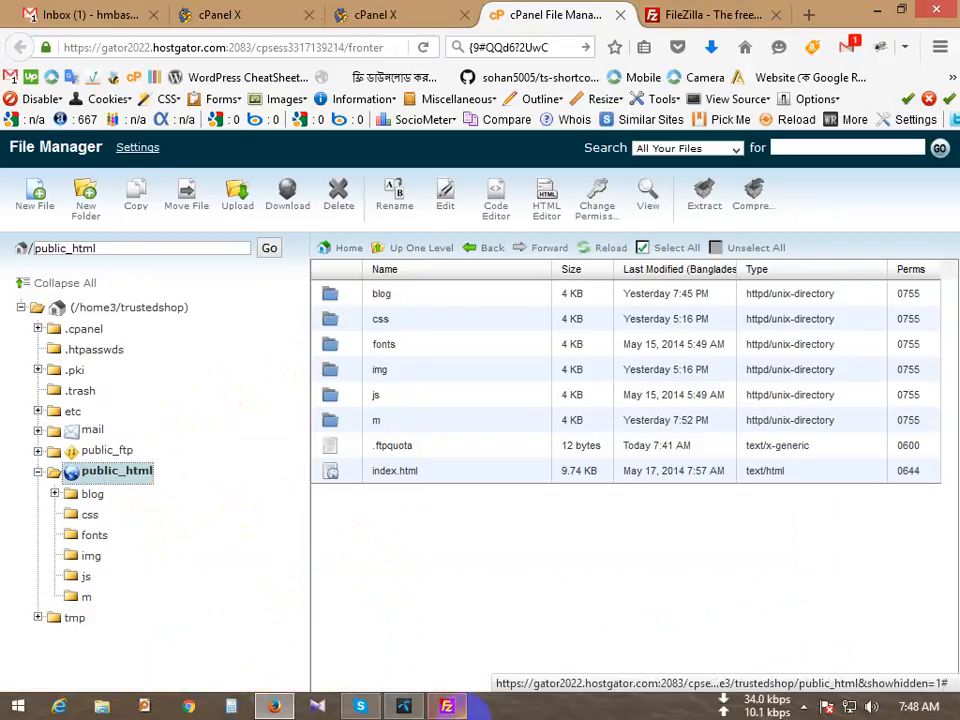
click(447, 706)
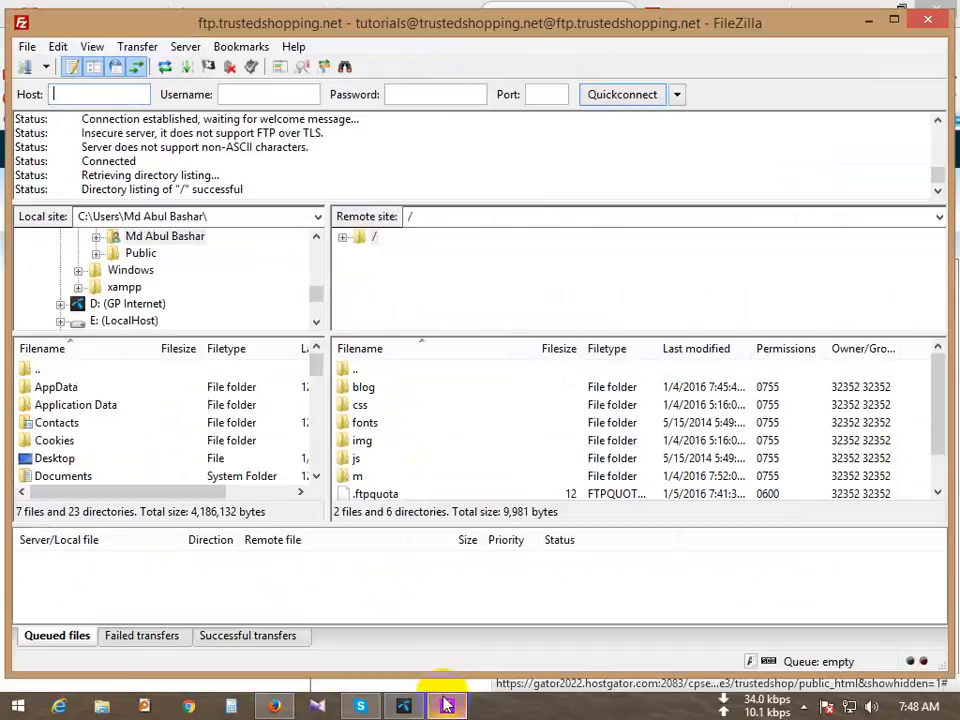
click(360, 390)
click(358, 406)
scroll(375, 456, down, 1)
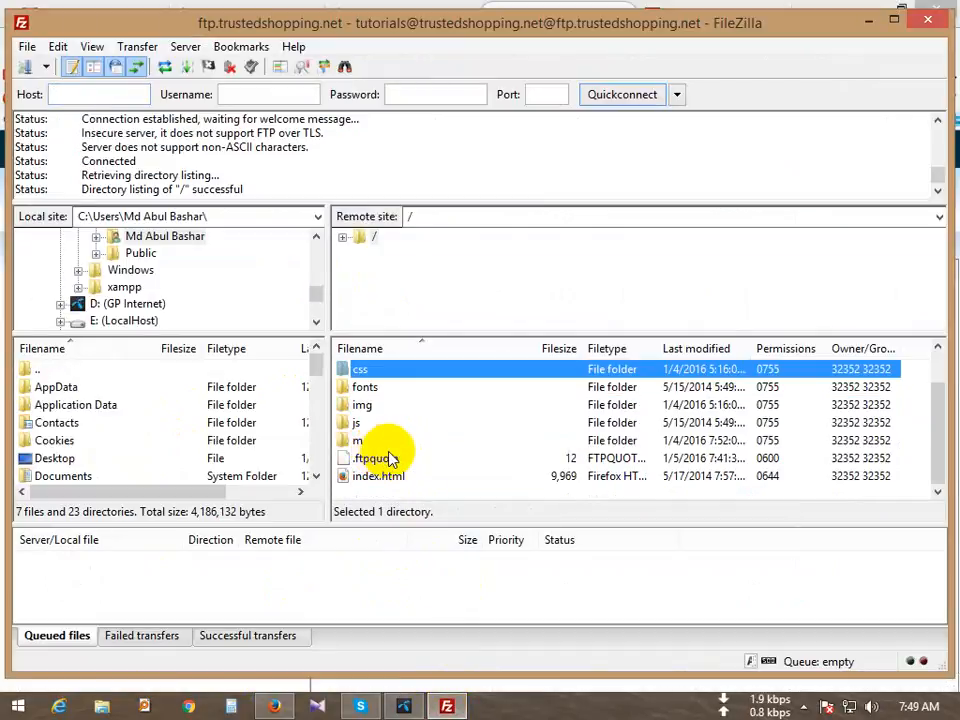
scroll(390, 457, up, 1)
click(447, 706)
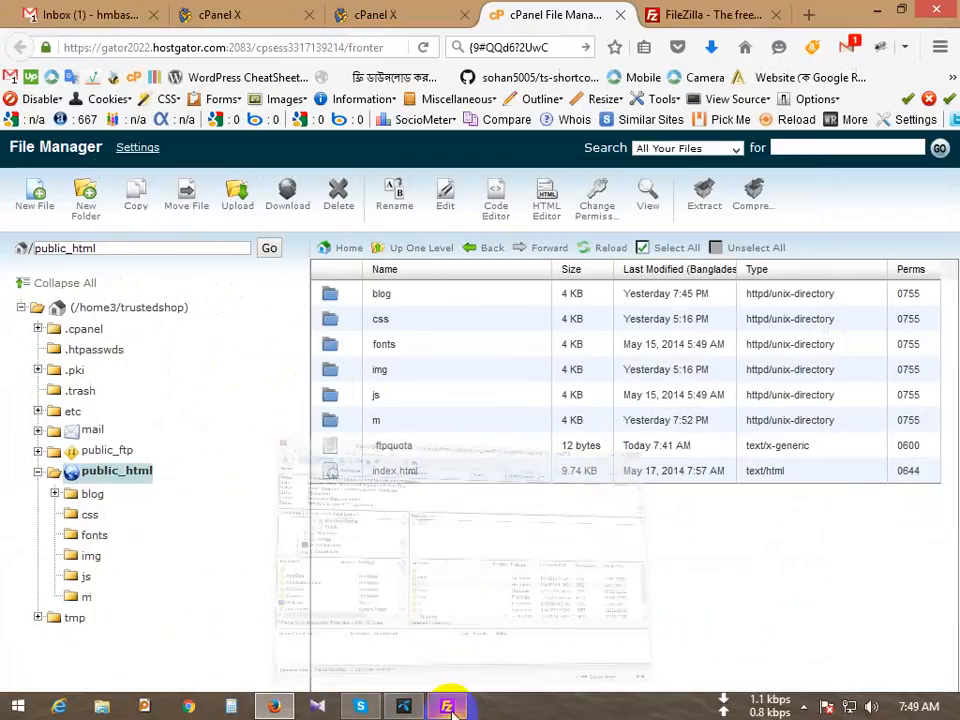
click(375, 15)
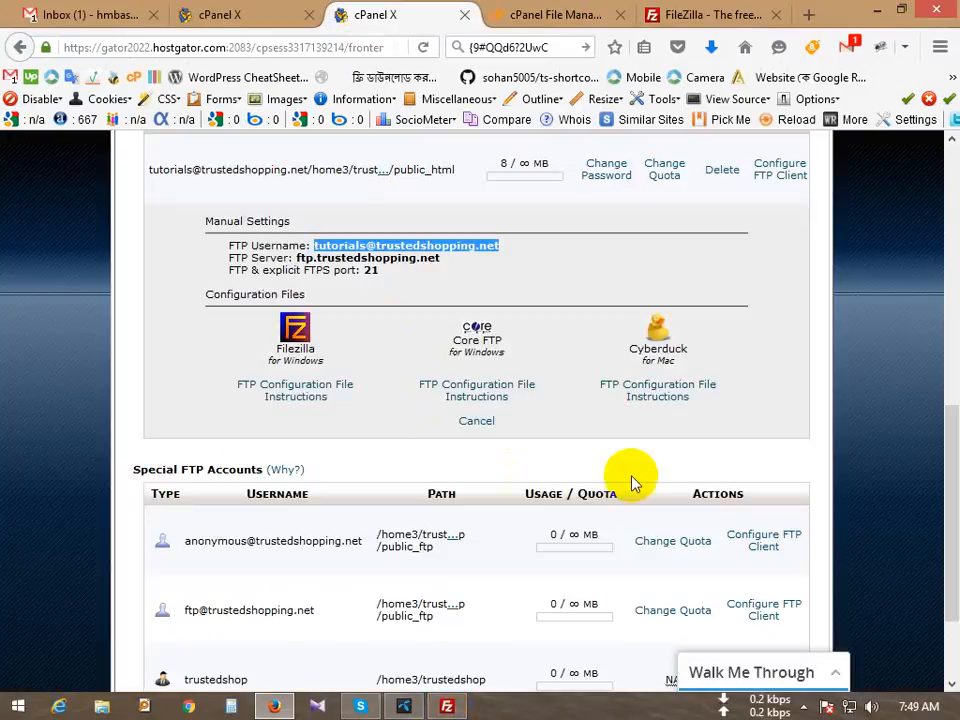
Step: Show the FTP account's full path ending in public_html and cancel its manual settings panel
scroll(365, 455, up, 2)
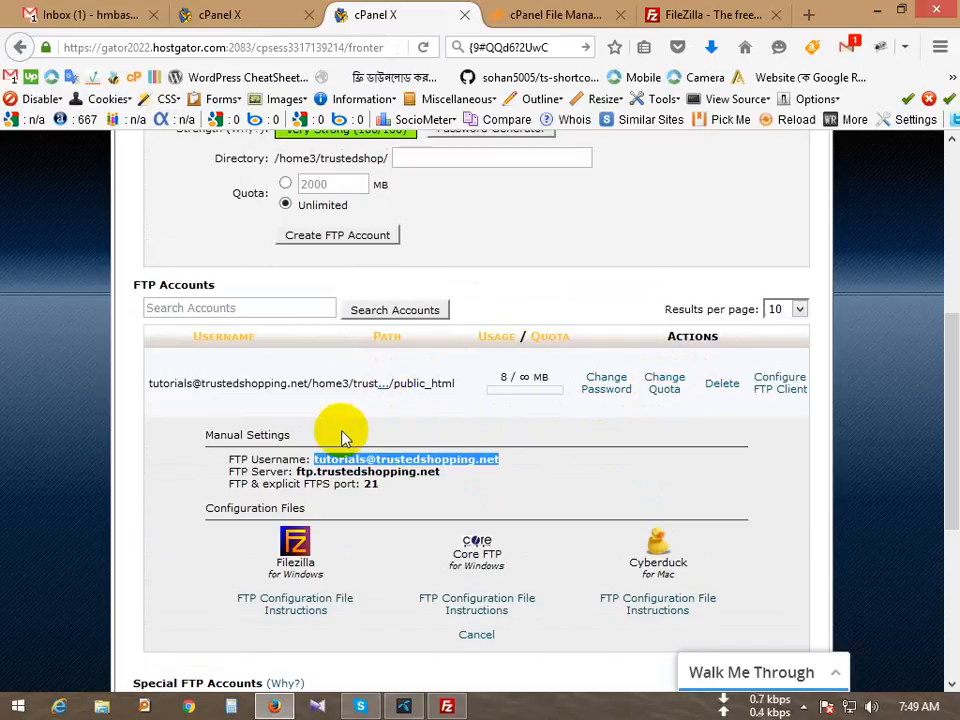
scroll(380, 441, up, 1)
scroll(428, 467, down, 3)
scroll(252, 440, up, 1)
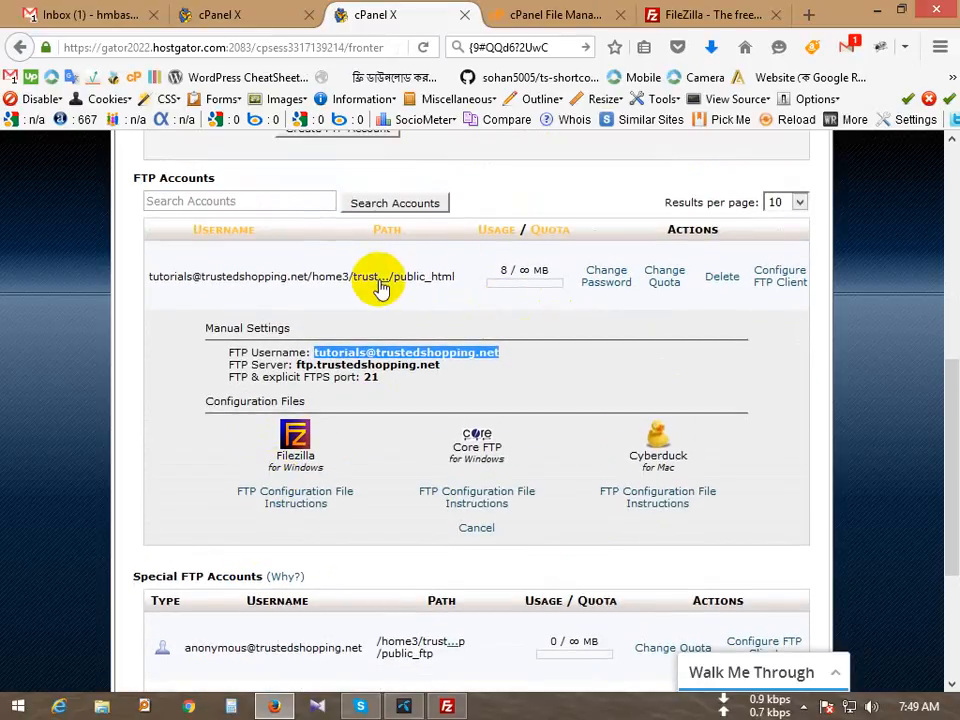
click(379, 285)
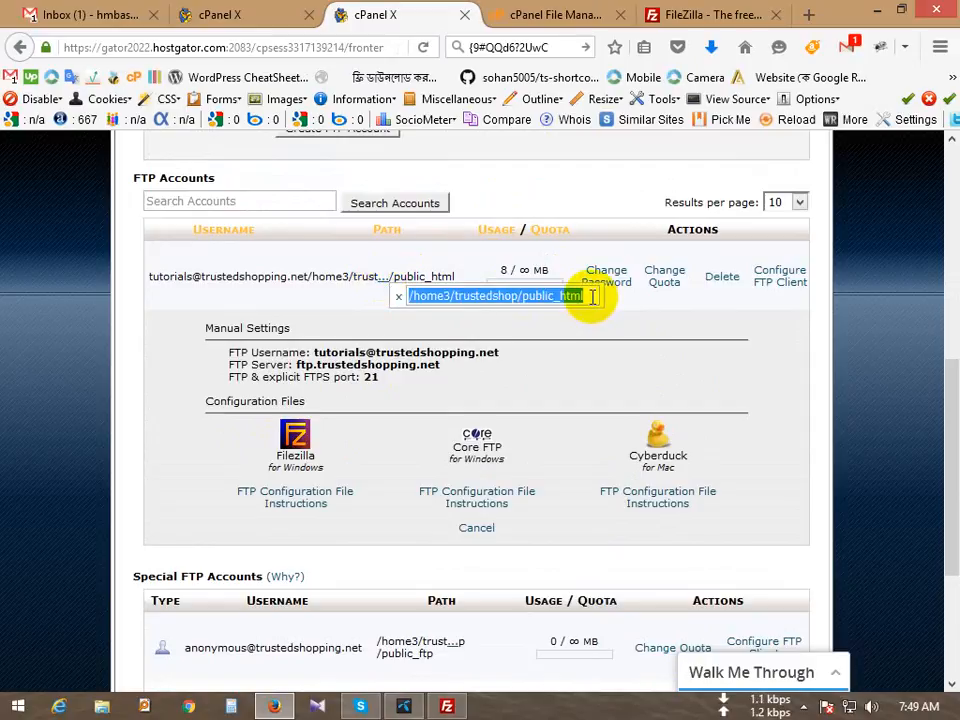
click(593, 297)
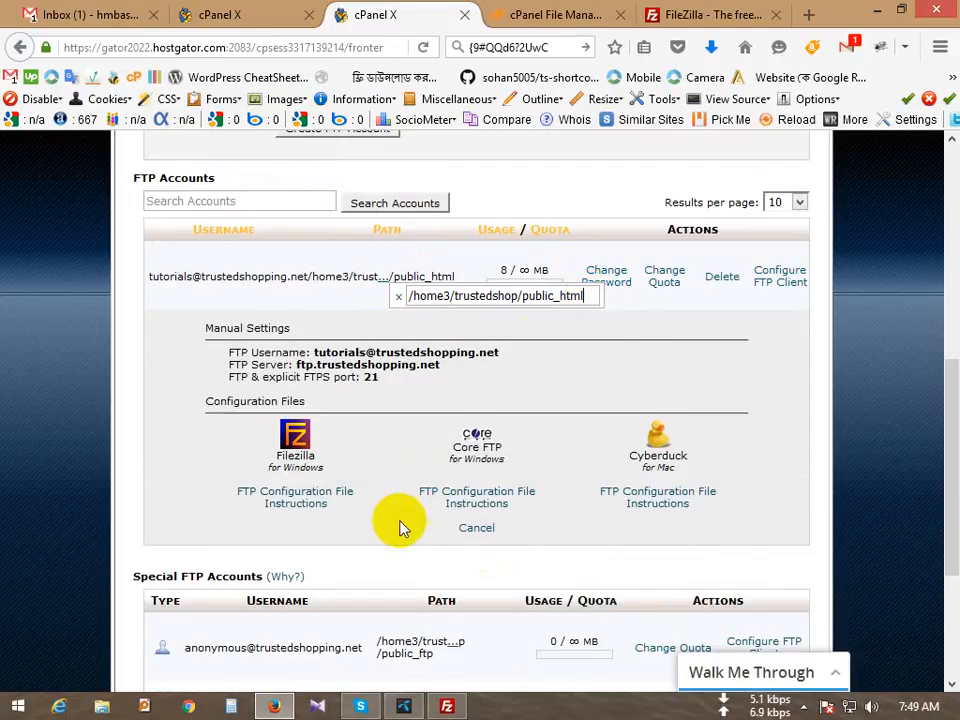
click(477, 530)
click(583, 296)
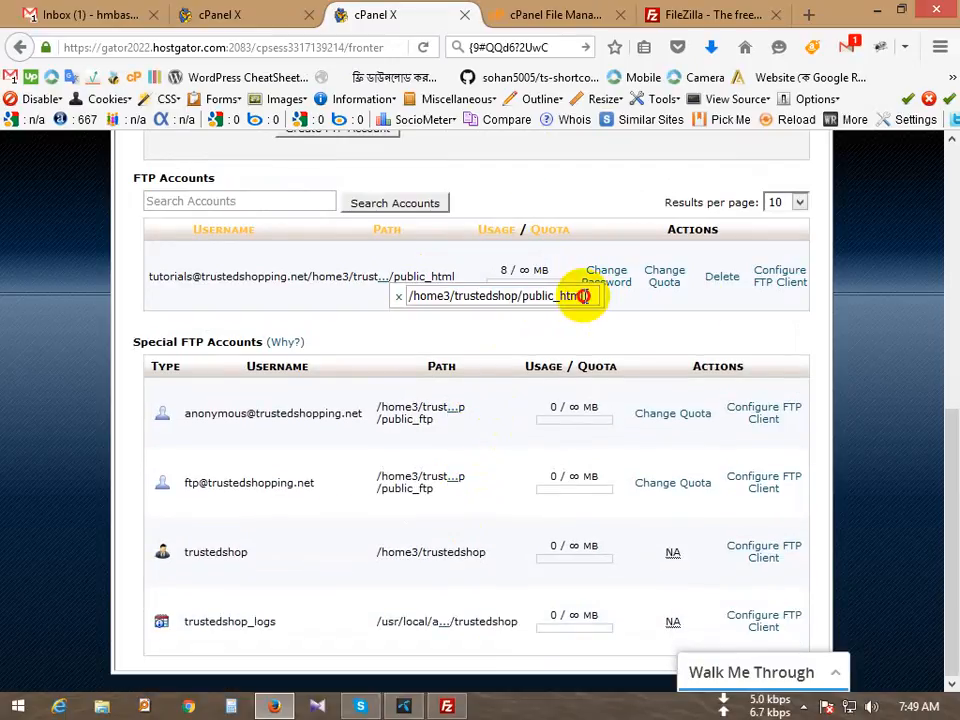
key(Right)
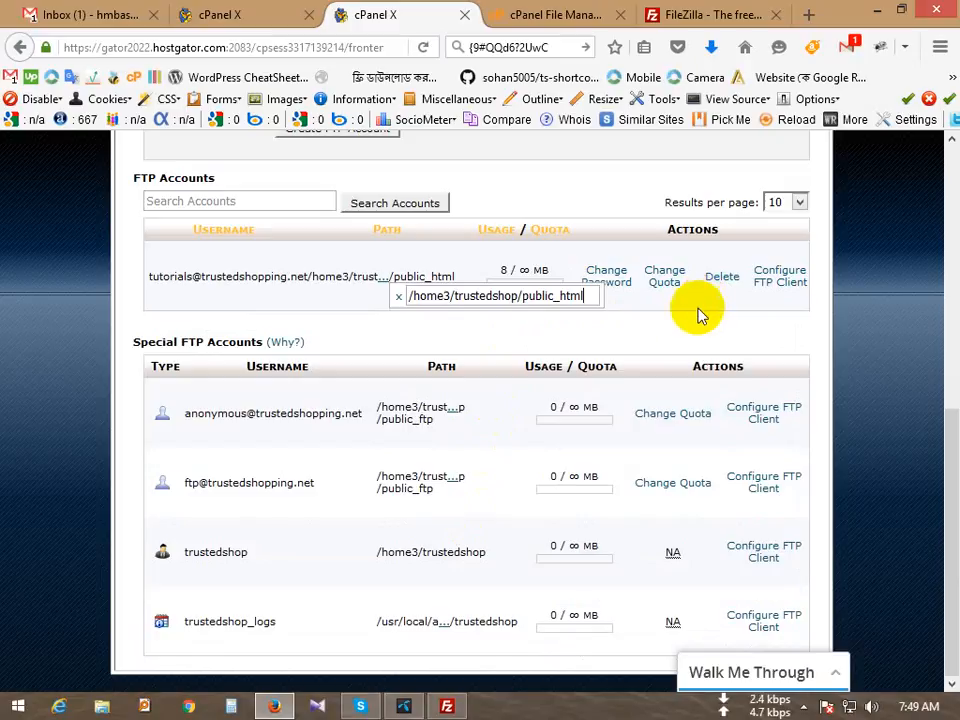
Step: Open and cancel the account's quota options, then show the full directory path again
click(664, 278)
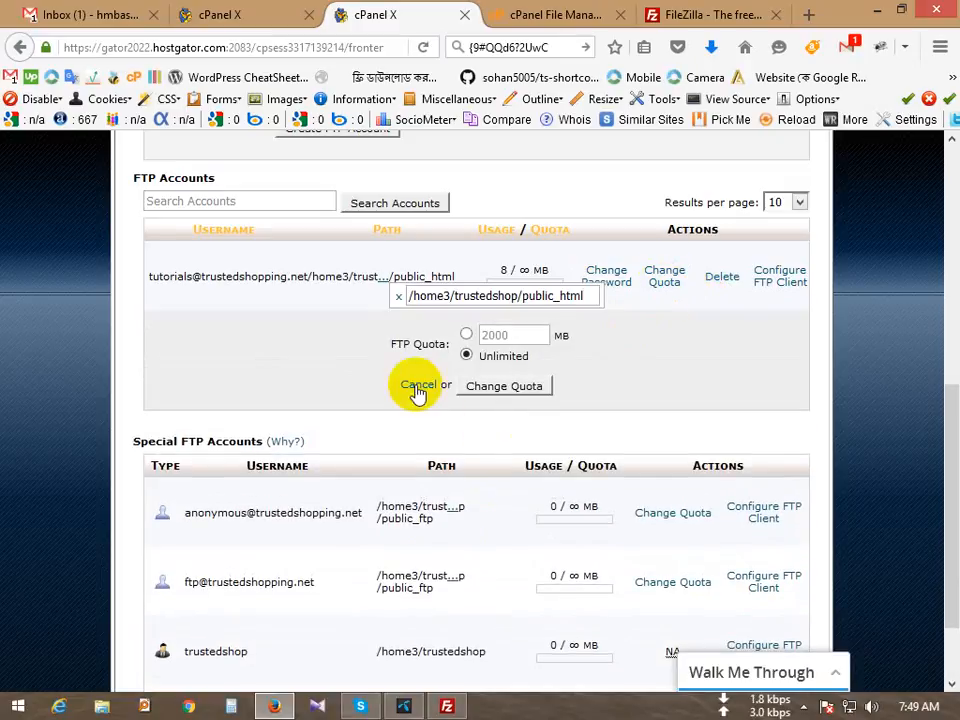
click(418, 388)
click(580, 297)
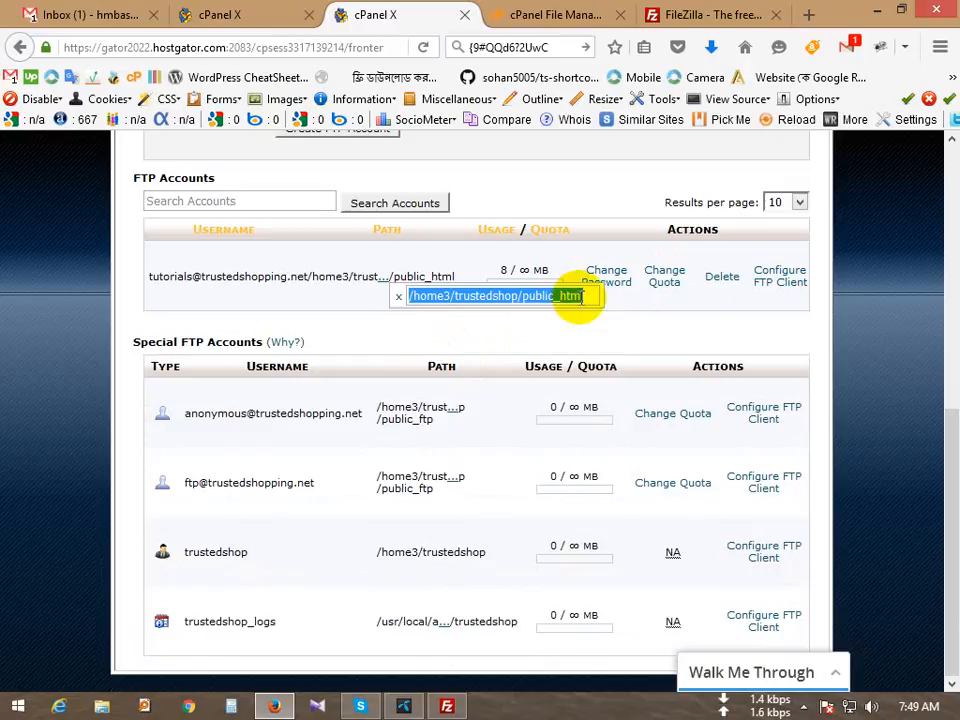
scroll(606, 369, up, 3)
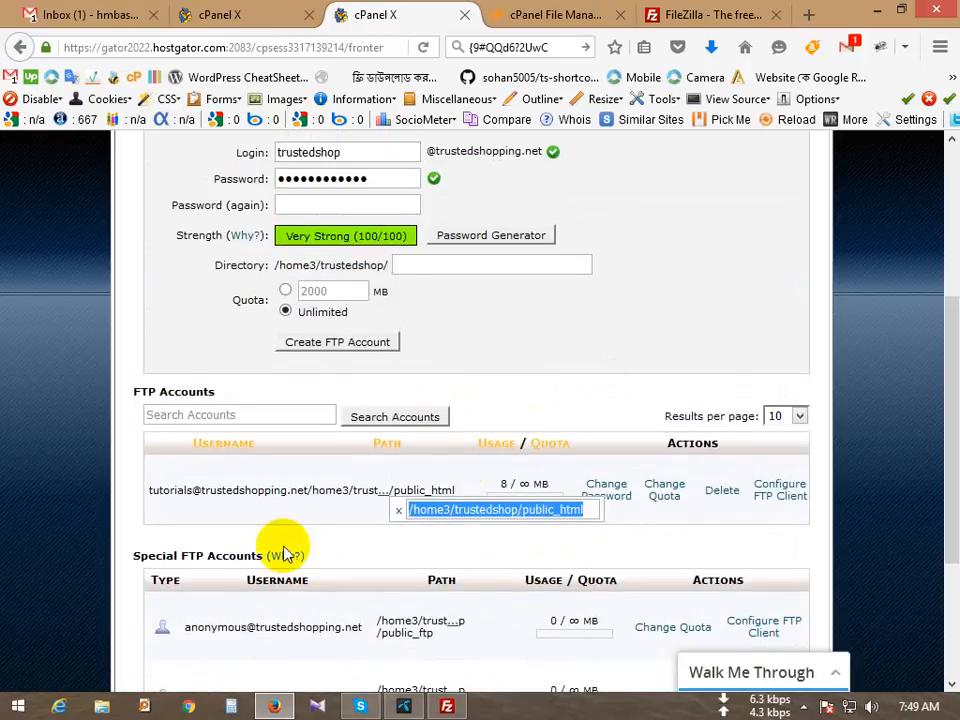
click(476, 563)
click(398, 511)
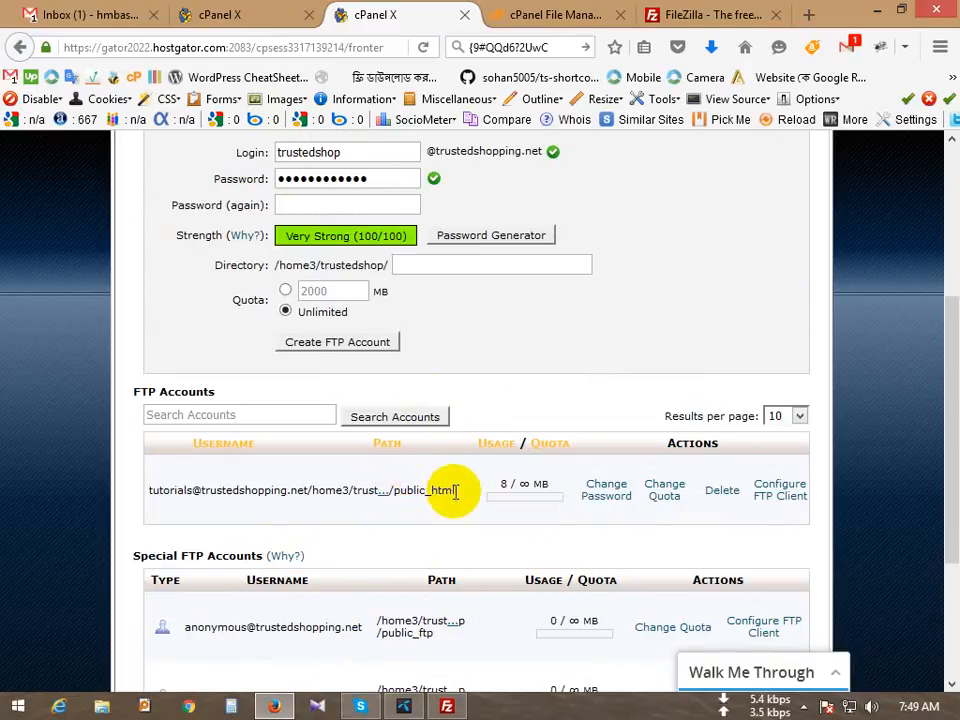
click(388, 502)
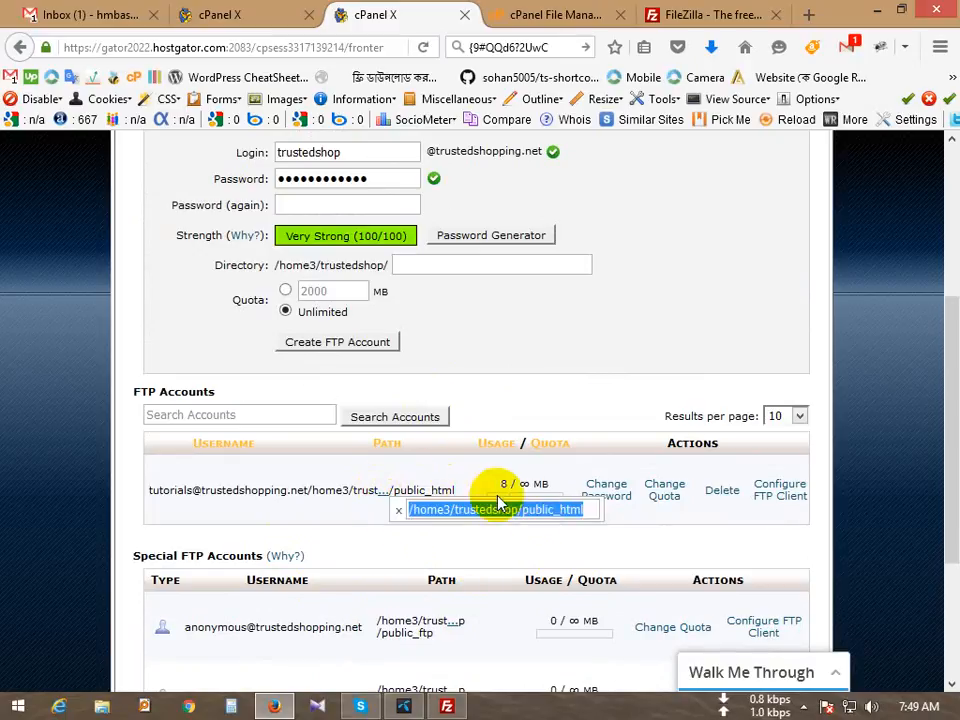
click(592, 511)
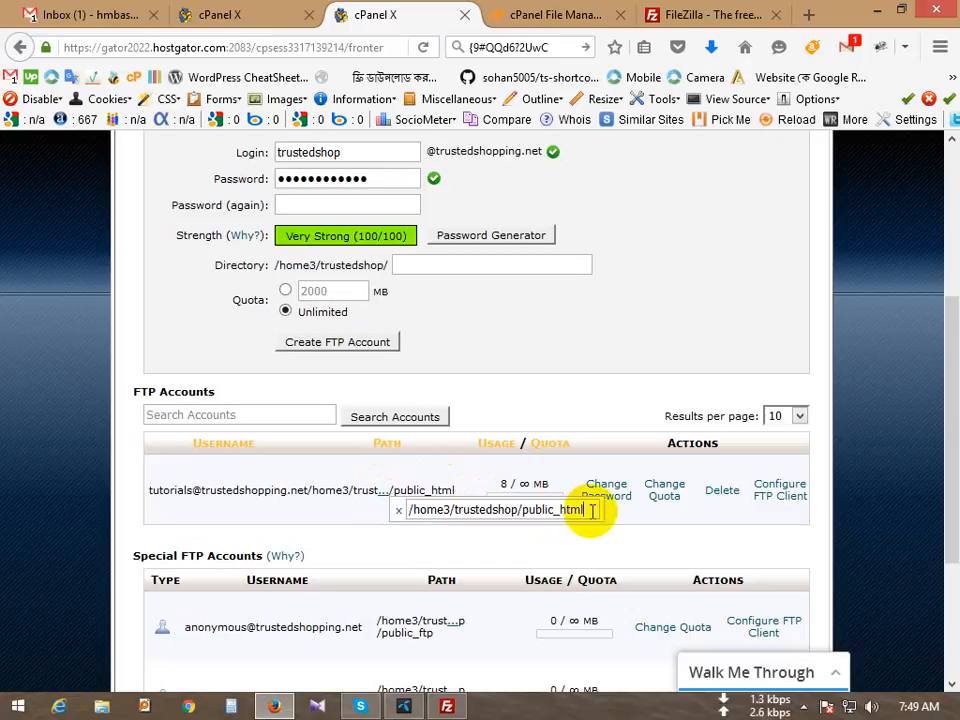
click(447, 706)
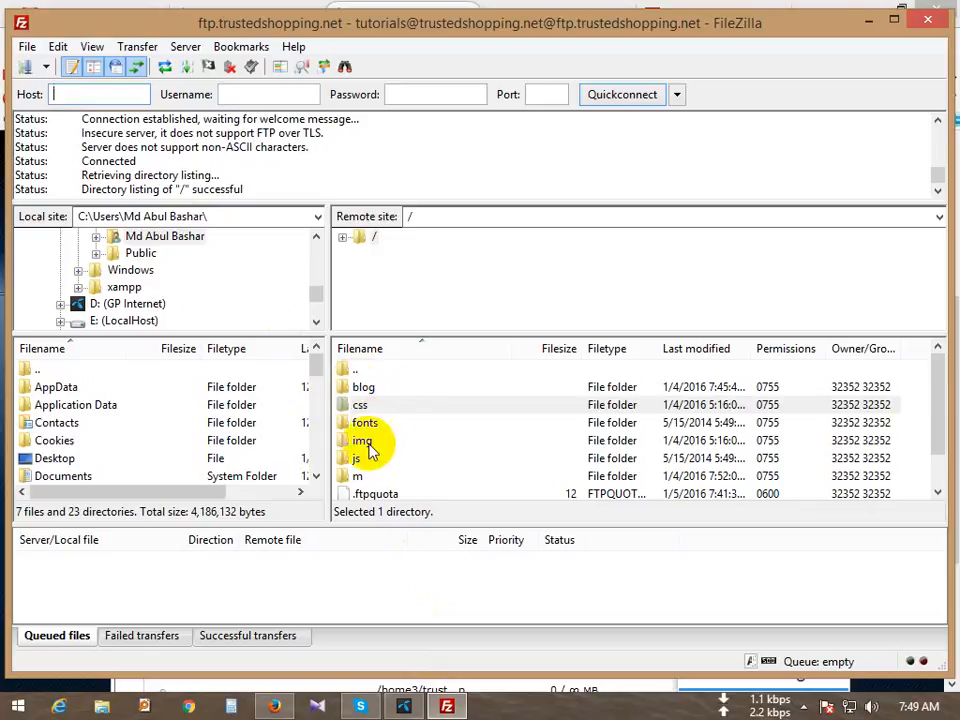
Step: Open the server's blog folder, then minimize Firefox and move the Grameenphone window aside
double_click(374, 391)
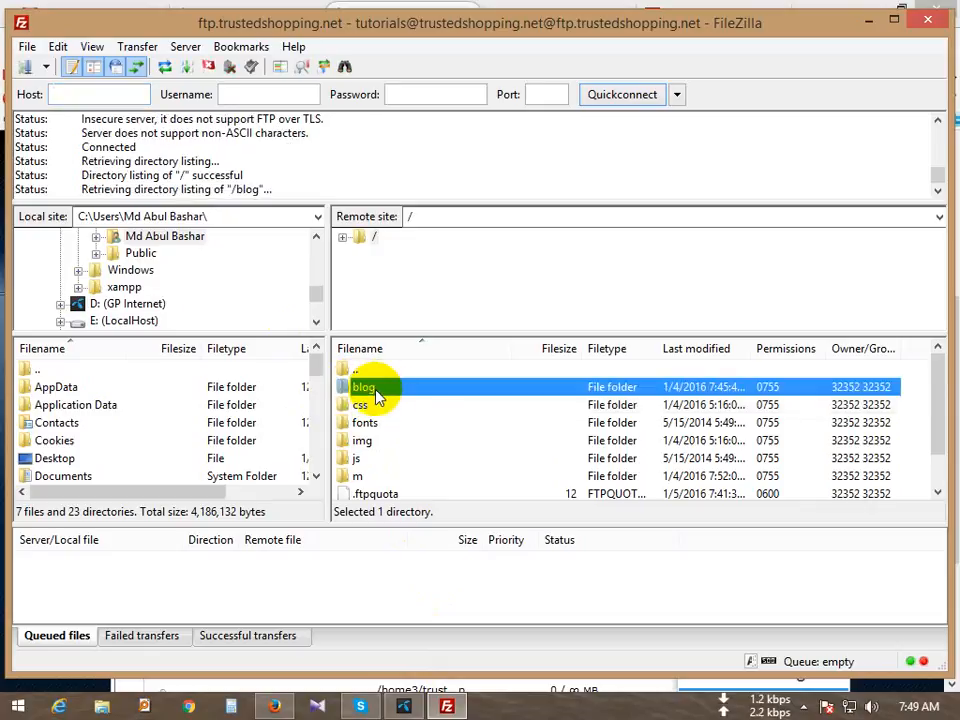
click(452, 710)
click(872, 8)
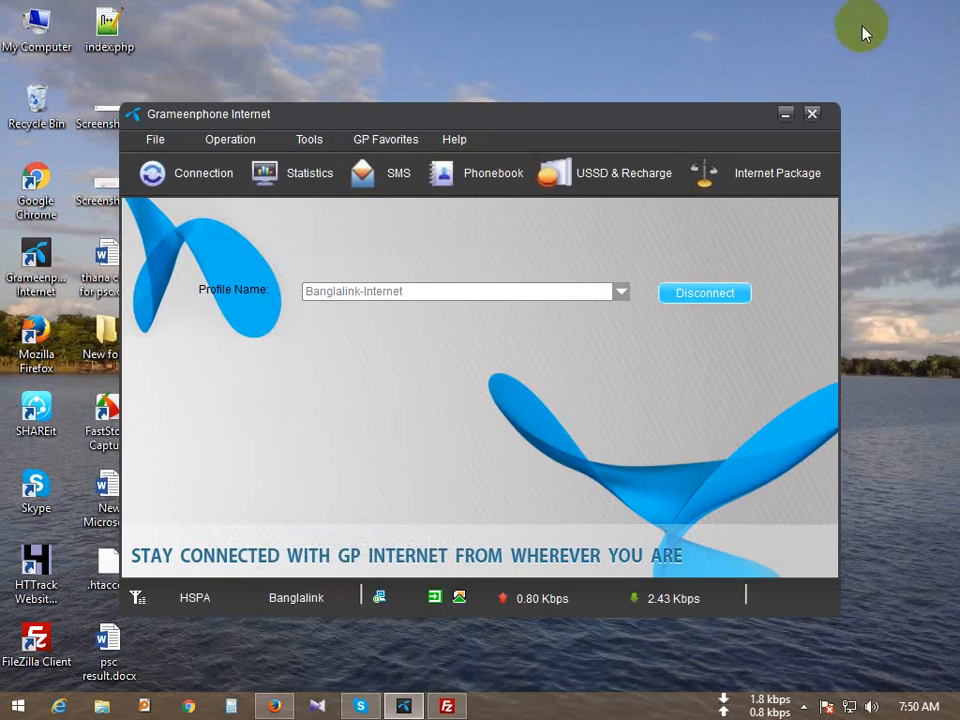
drag(467, 113, 903, 108)
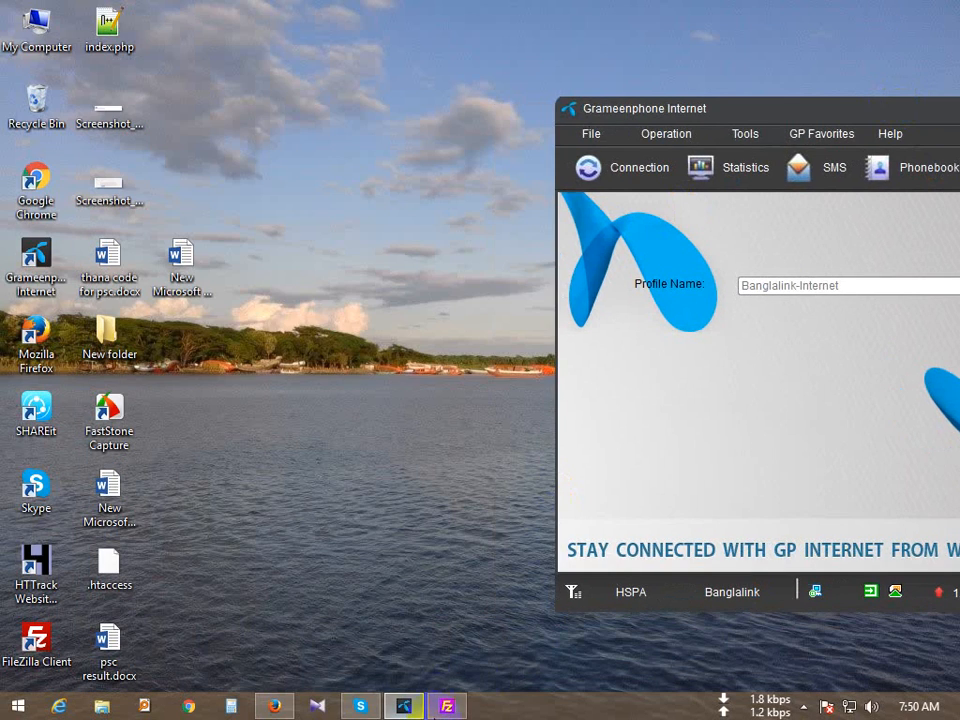
click(447, 706)
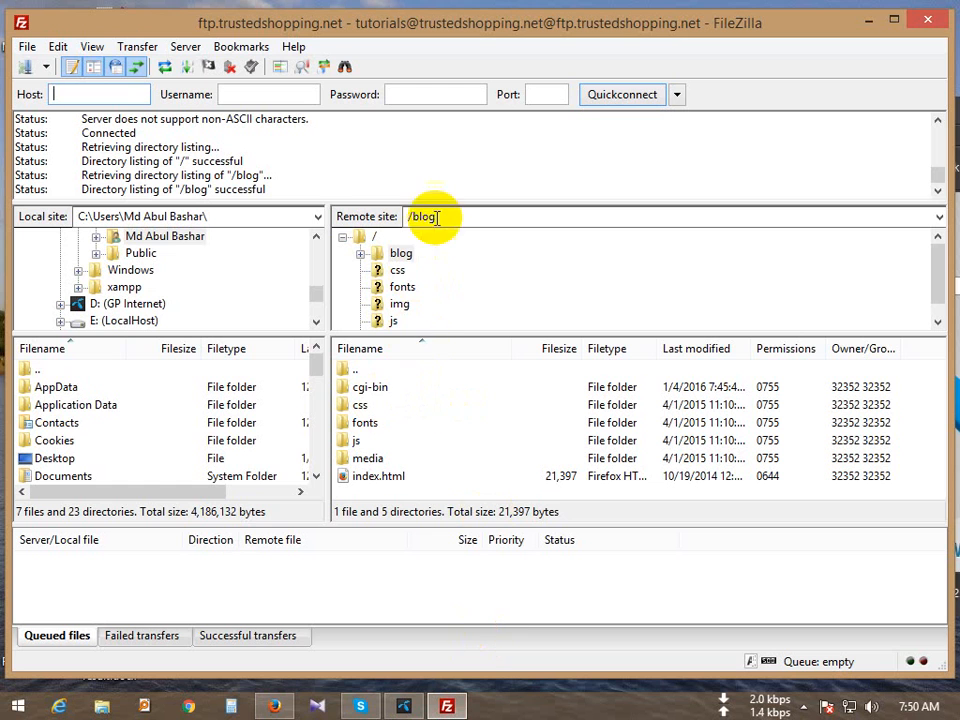
Step: With the /blog path shown, resize FileZilla to a smaller window beside the desktop
click(480, 221)
click(498, 218)
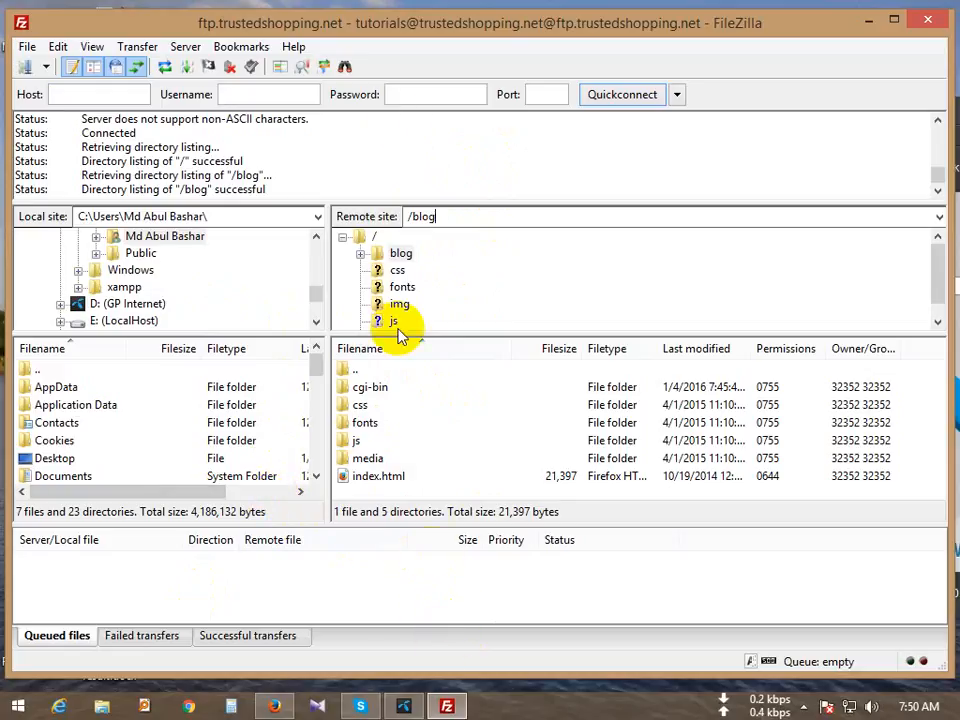
drag(415, 30, 611, 1)
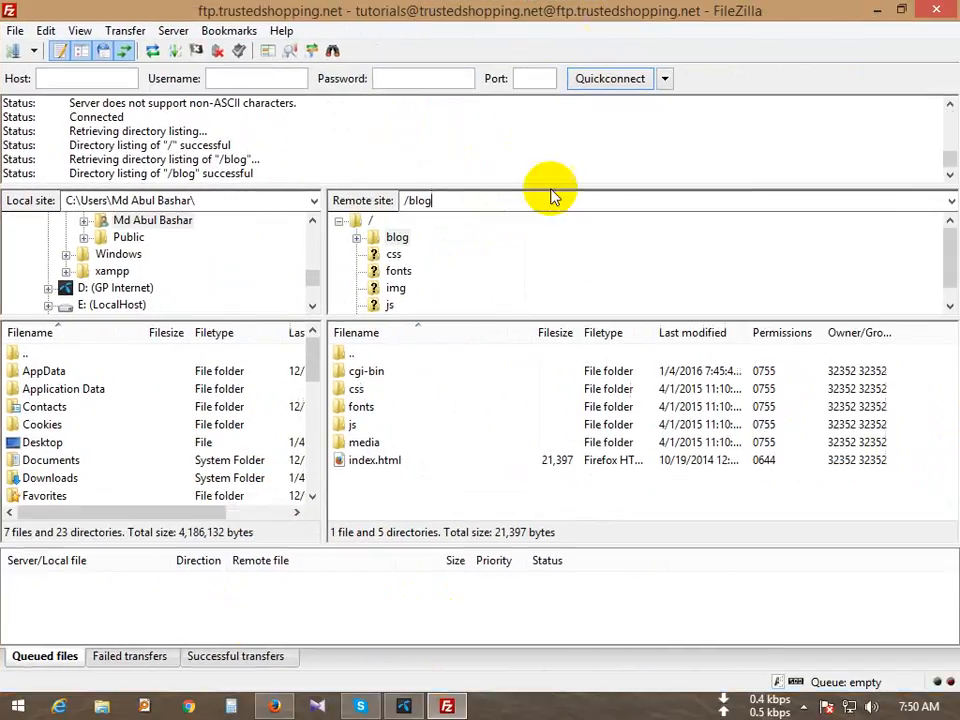
drag(405, 22, 590, 48)
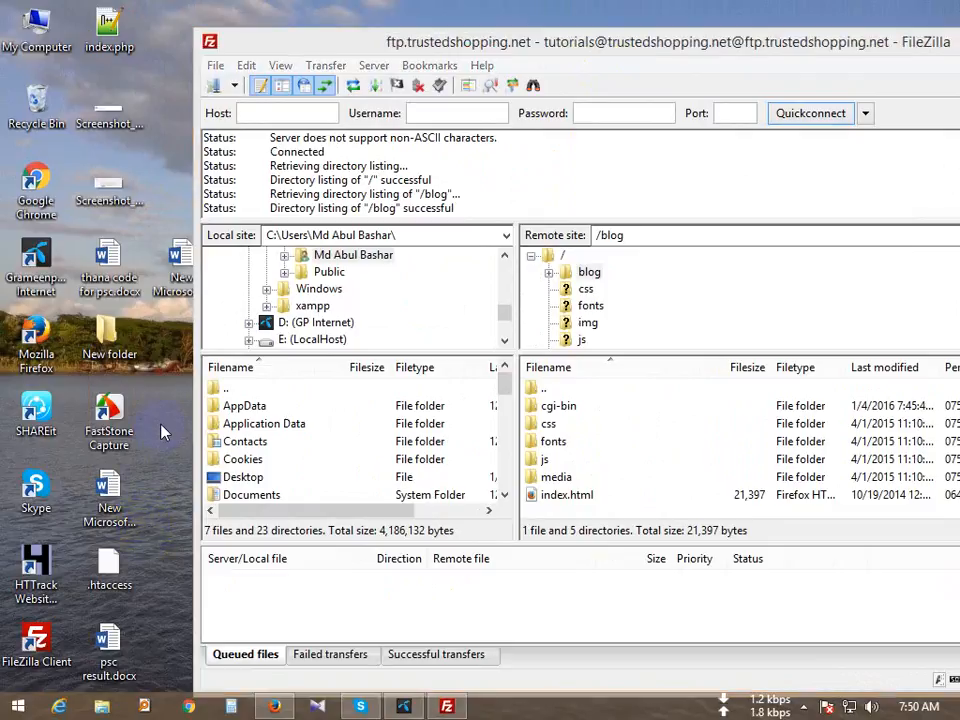
Step: Open the Recycle Bin from the desktop and scroll through it
click(40, 88)
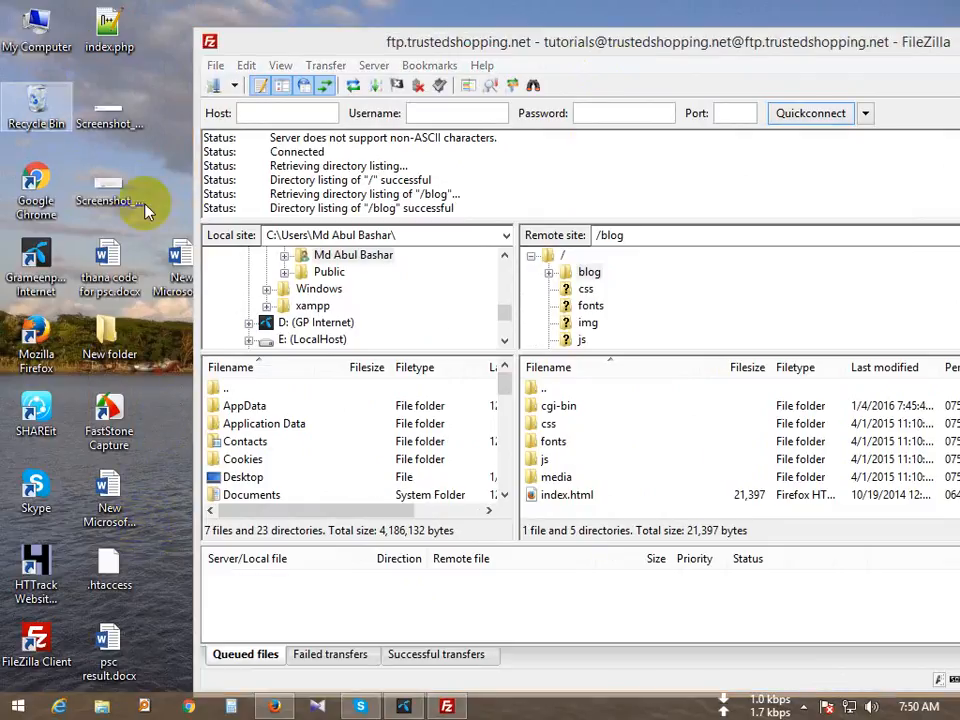
key(Return)
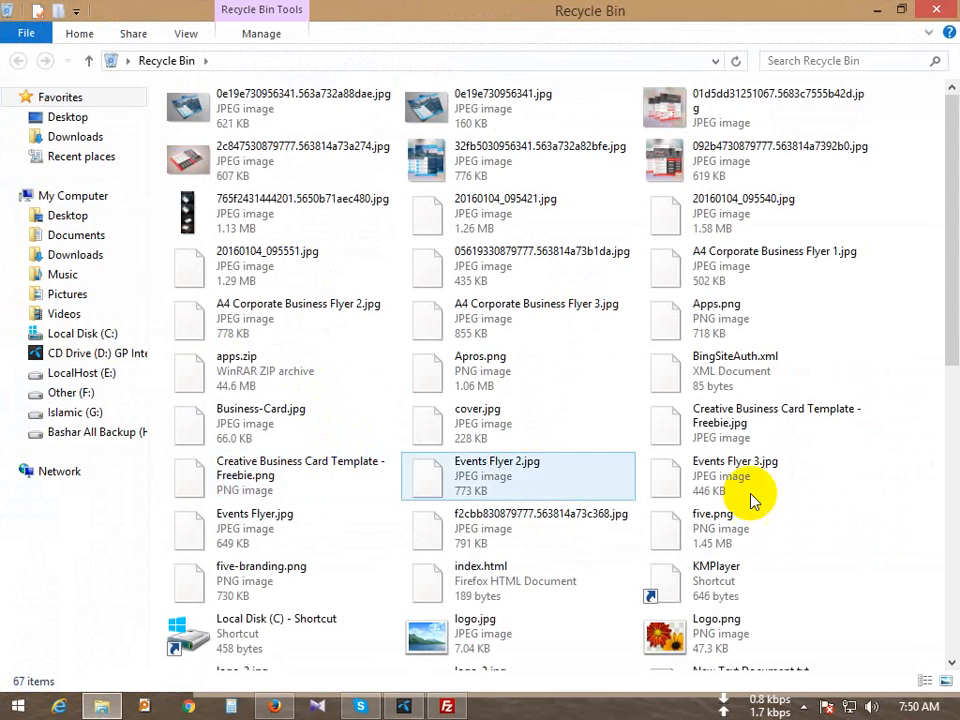
scroll(874, 540, down, 10)
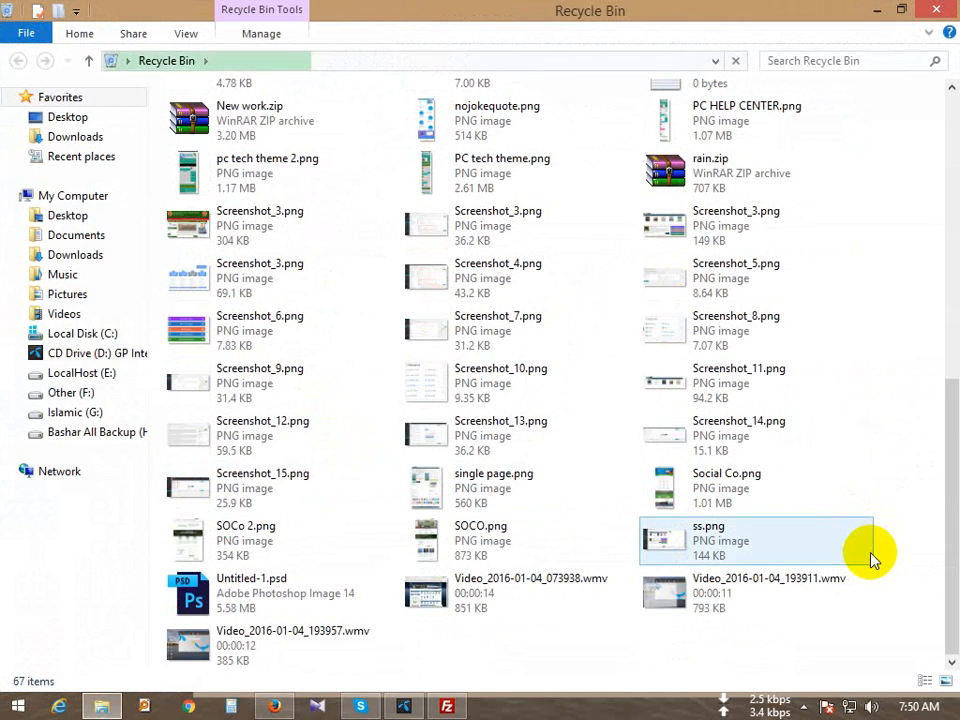
scroll(868, 557, up, 10)
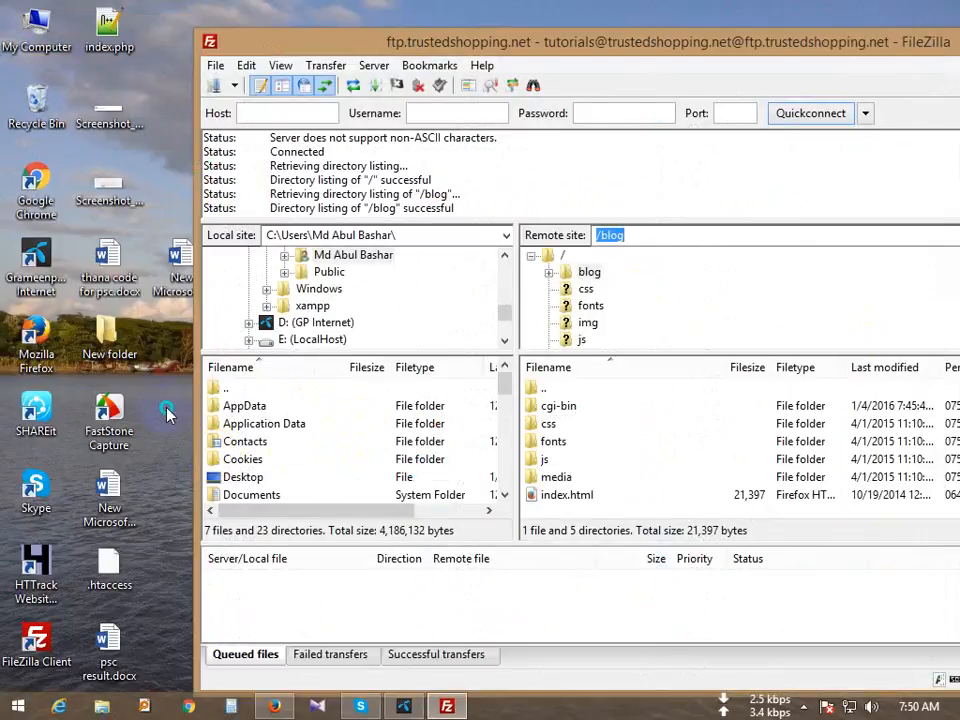
Step: Create index.html on the desktop from a new text document and open it in Notepad++
right_click(166, 410)
mouse_move(231, 537)
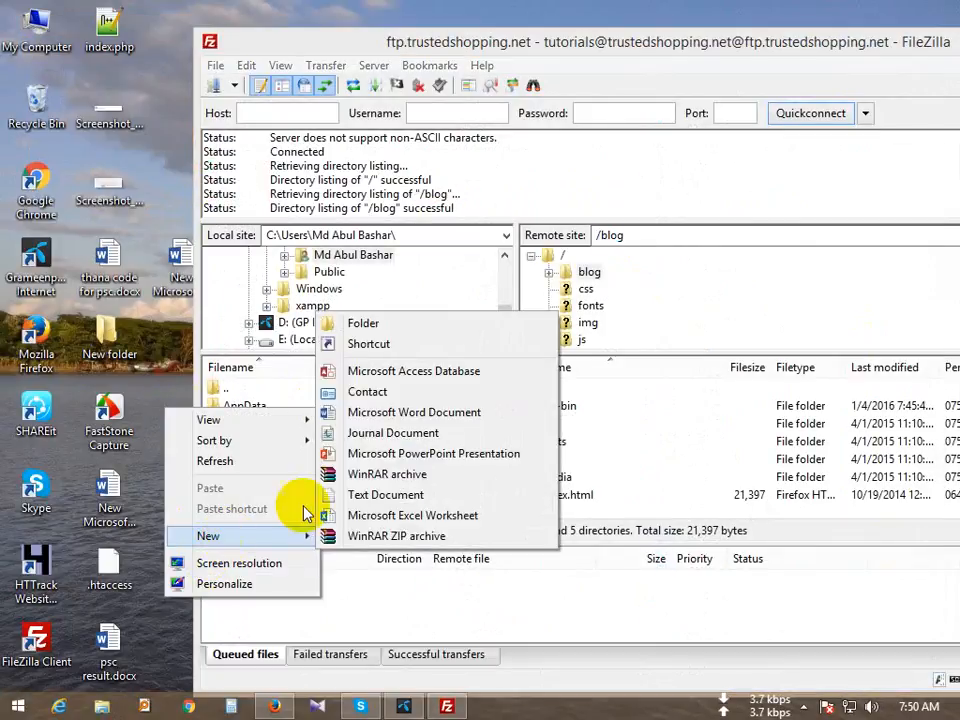
click(360, 495)
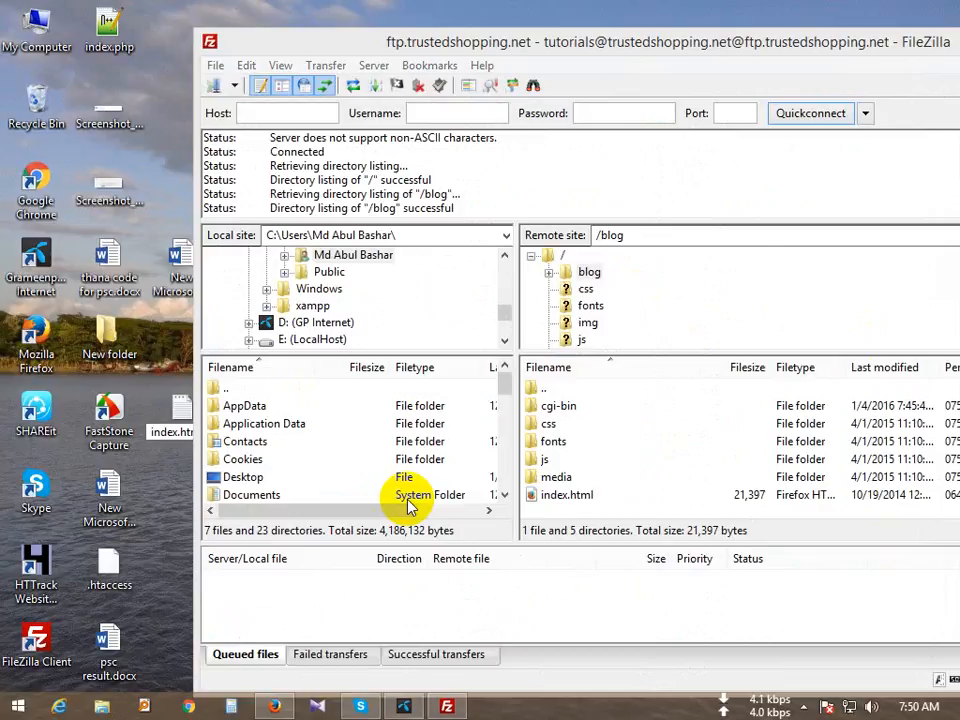
key(Return)
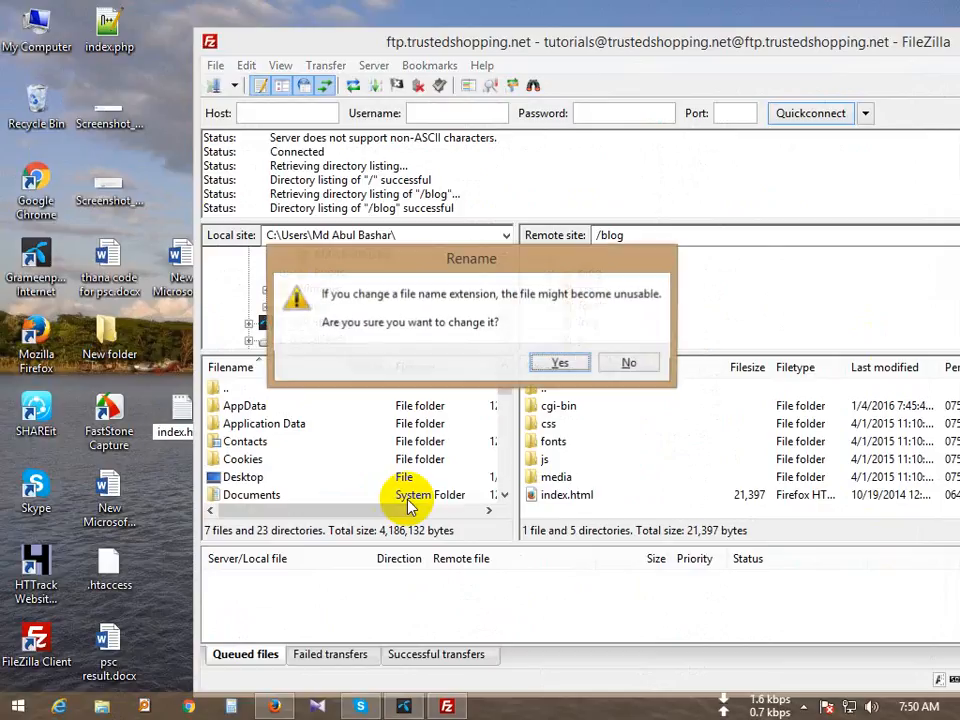
key(Return)
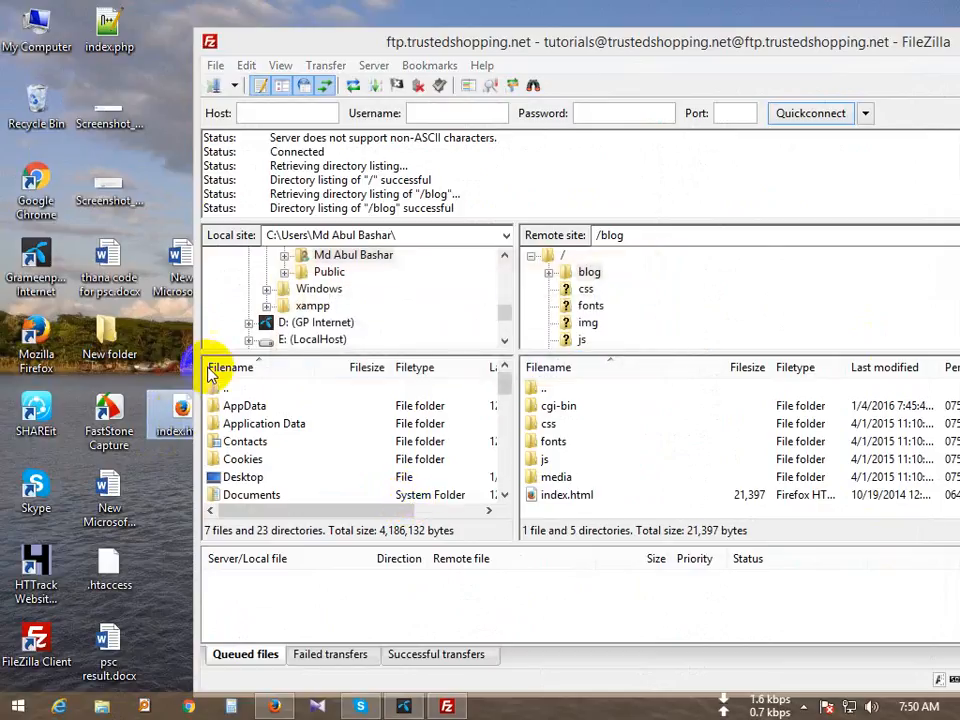
right_click(181, 416)
click(255, 88)
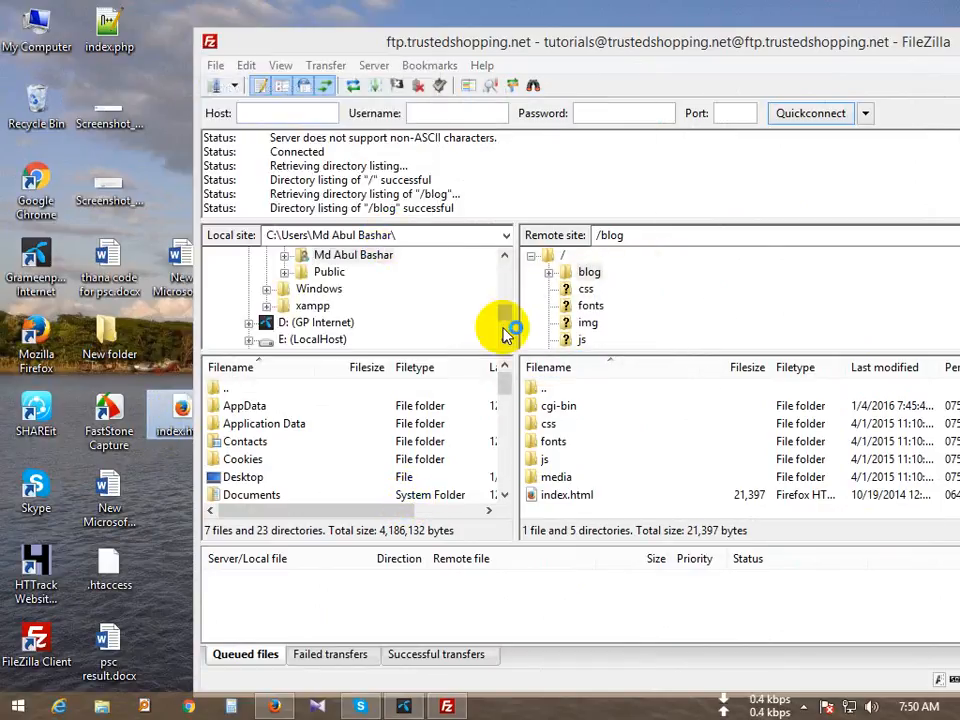
Step: Expand an html:5 boilerplate, add the h1 'This is FTP Accounts test page', and save
text(h)
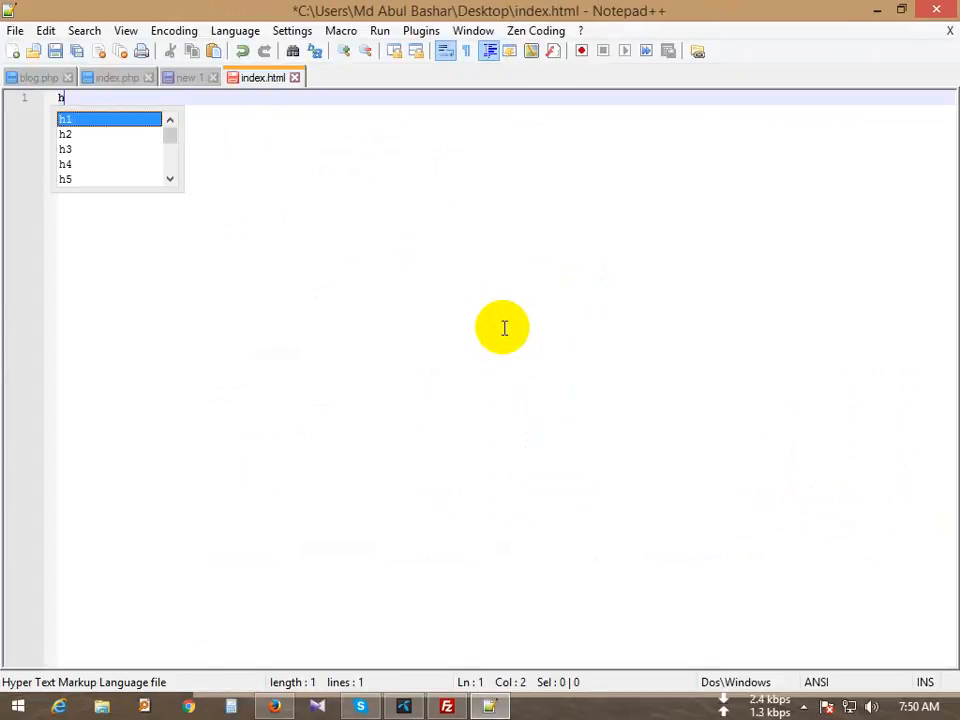
text(tml)
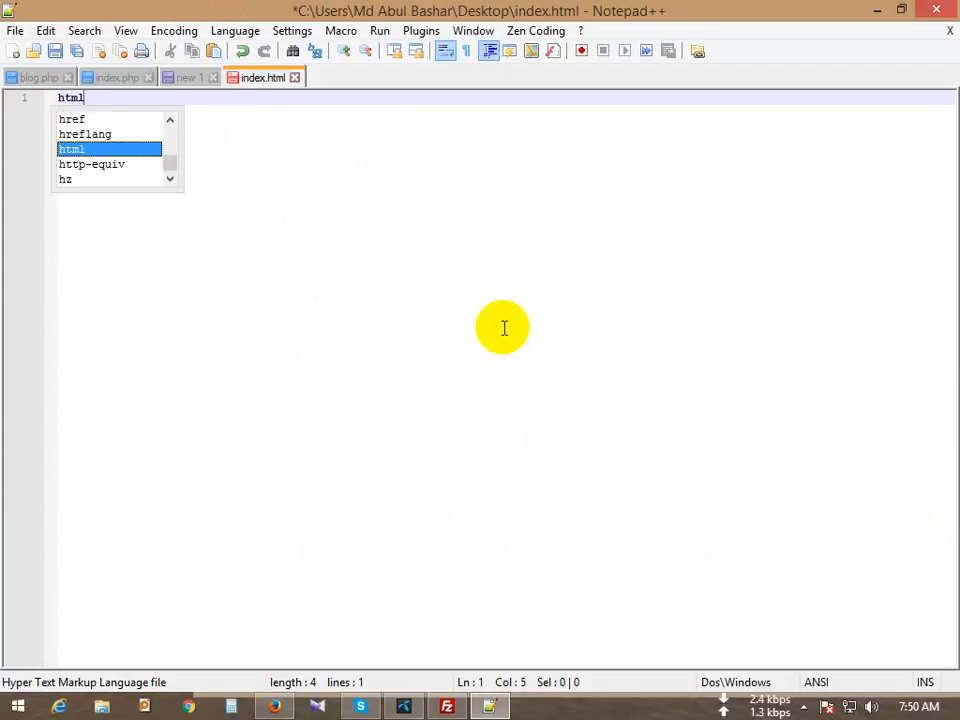
text(:5)
key(ctrl+alt+Return)
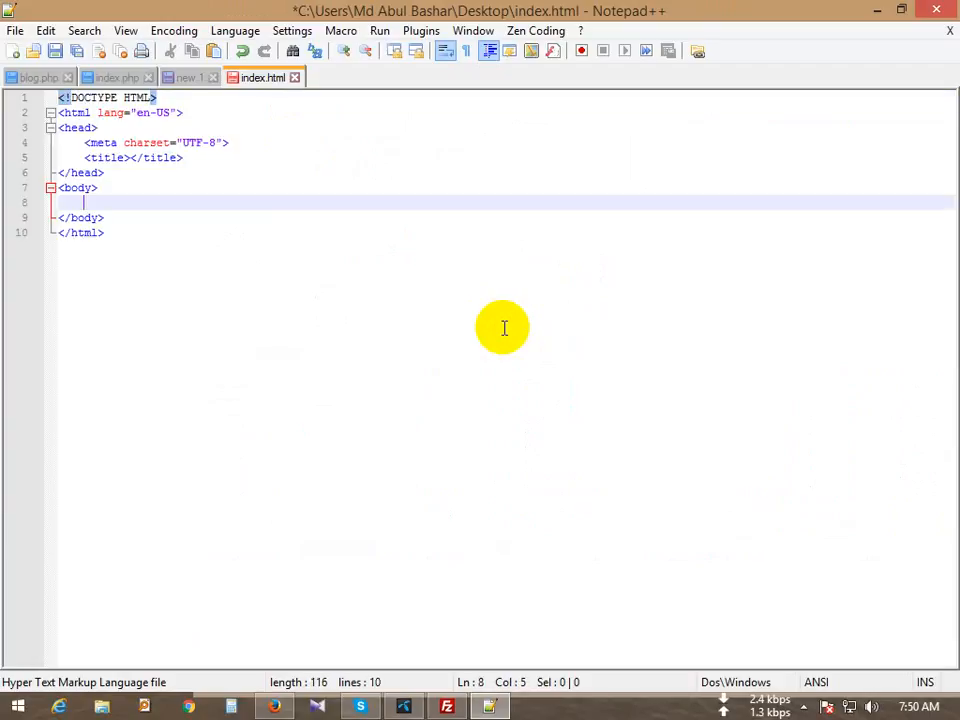
text(h1)
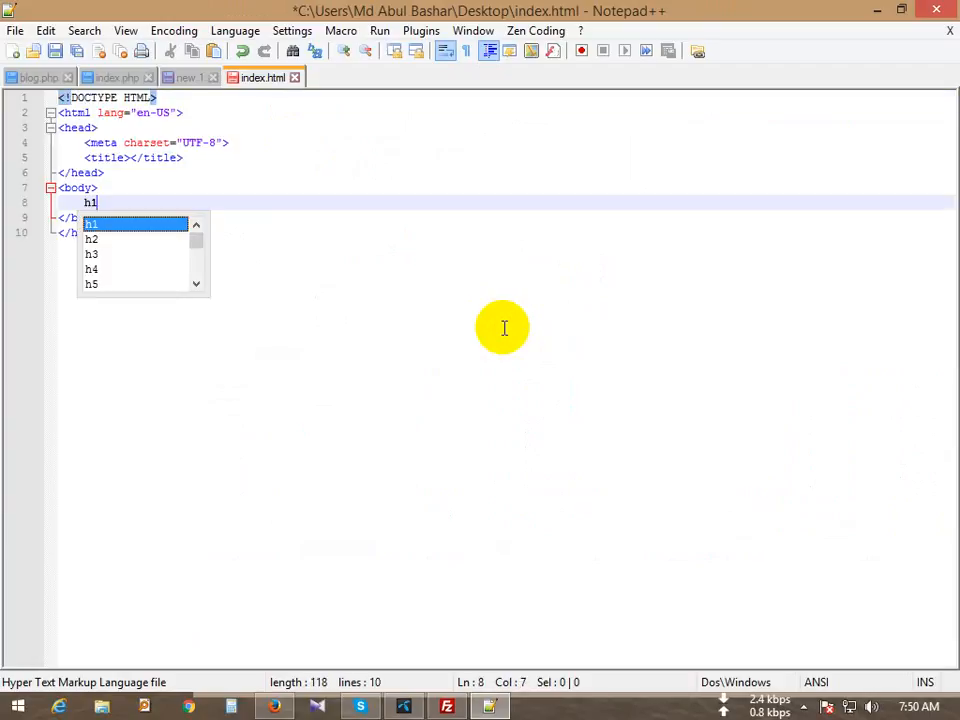
text(>T)
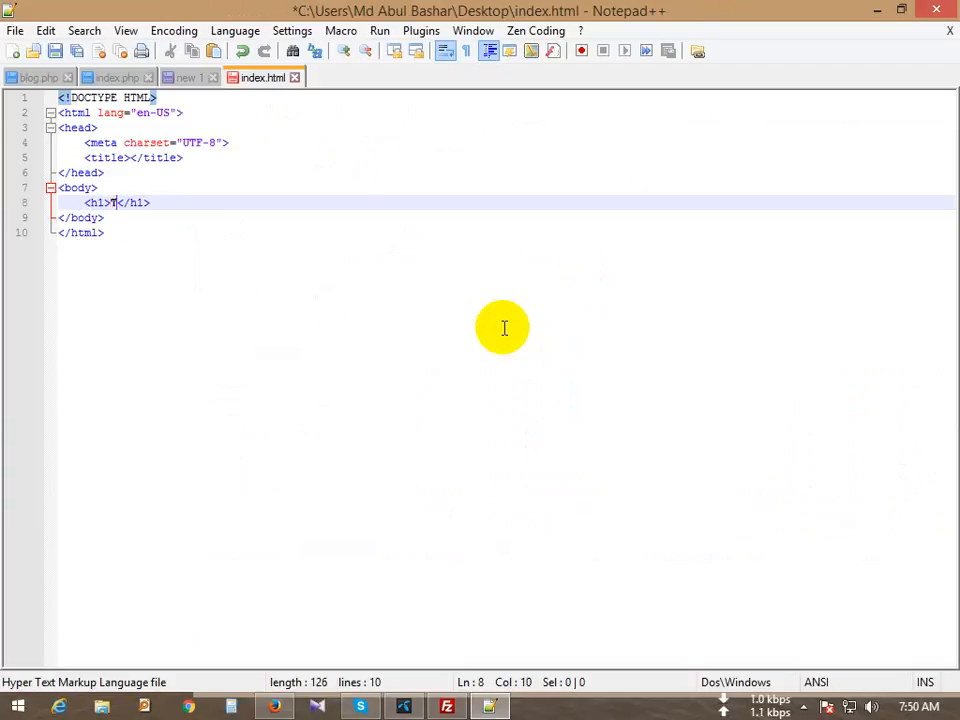
text(his )
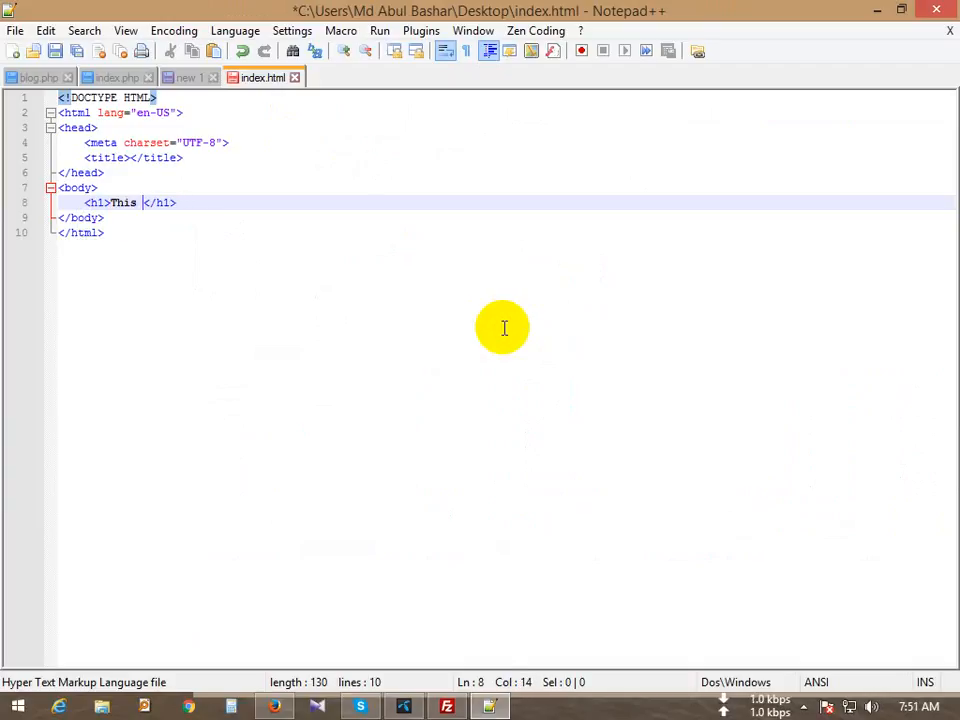
text(is FTP Accounts)
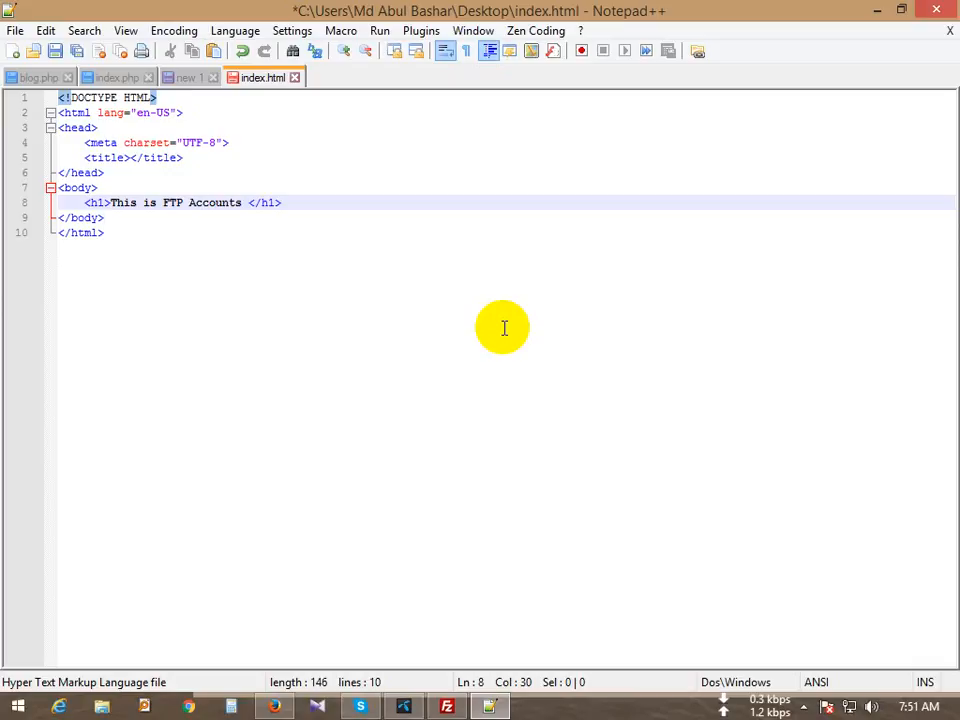
text(test page)
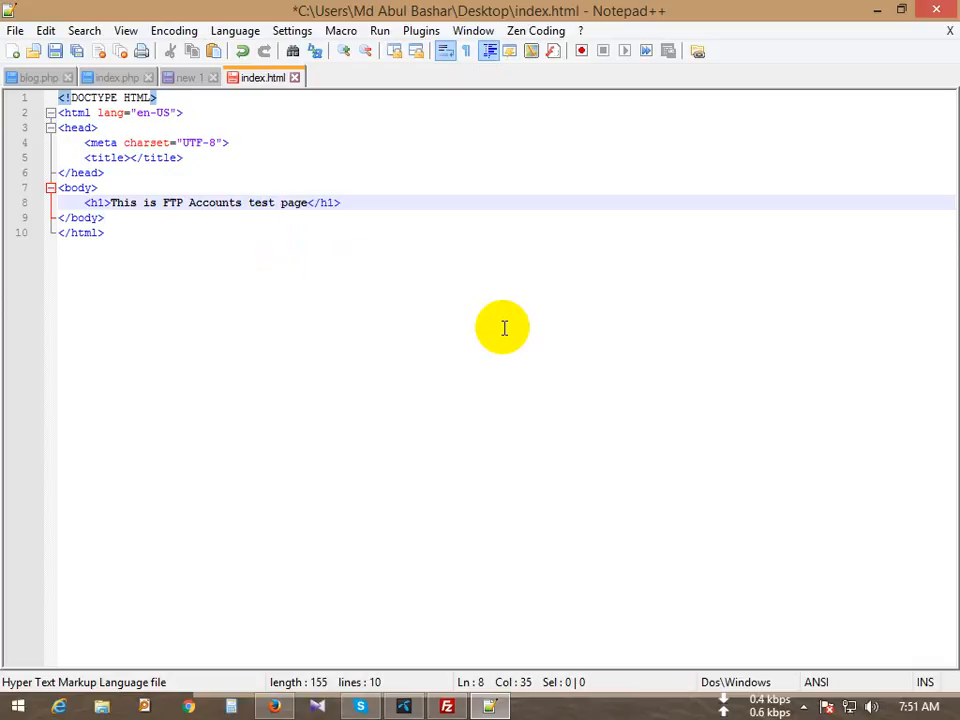
key(ctrl+s)
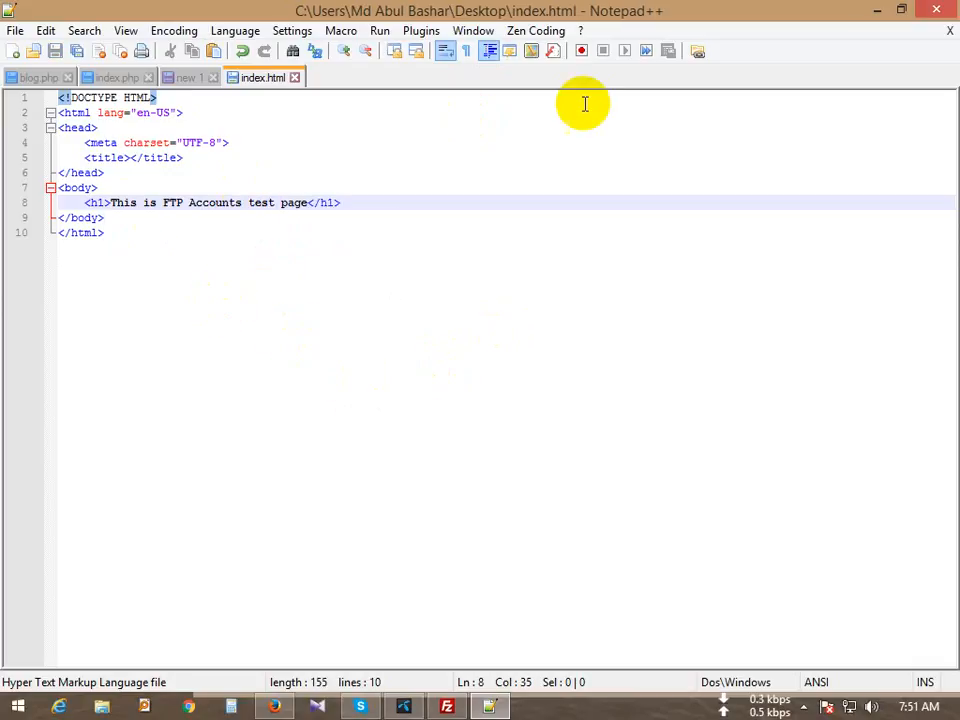
click(945, 8)
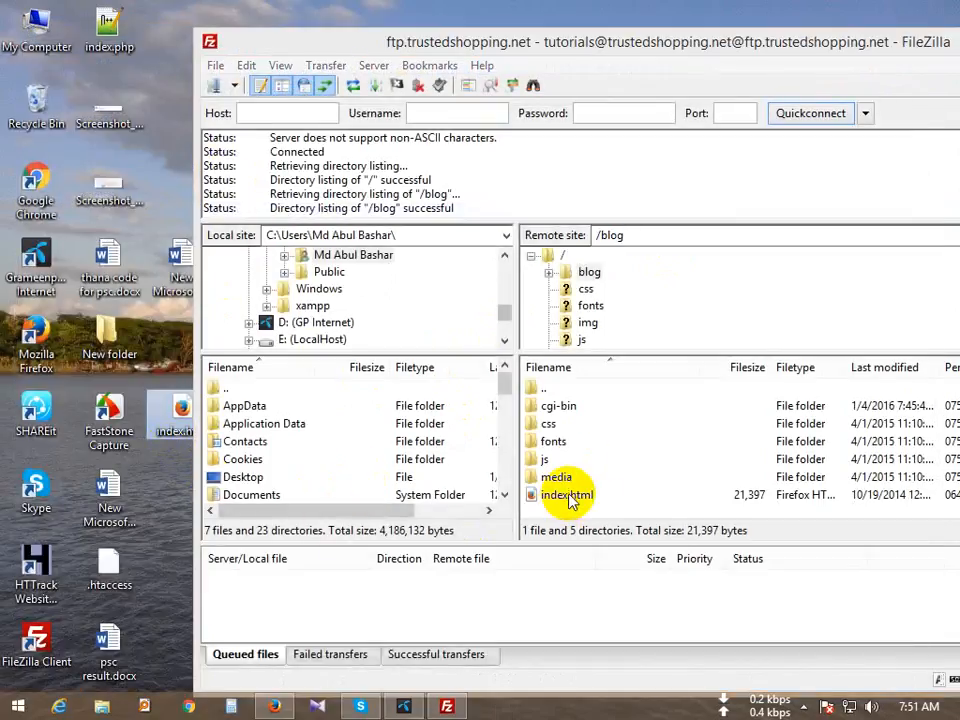
Step: Rename the desktop index.html file to ftp.html
click(567, 497)
click(567, 497)
click(188, 422)
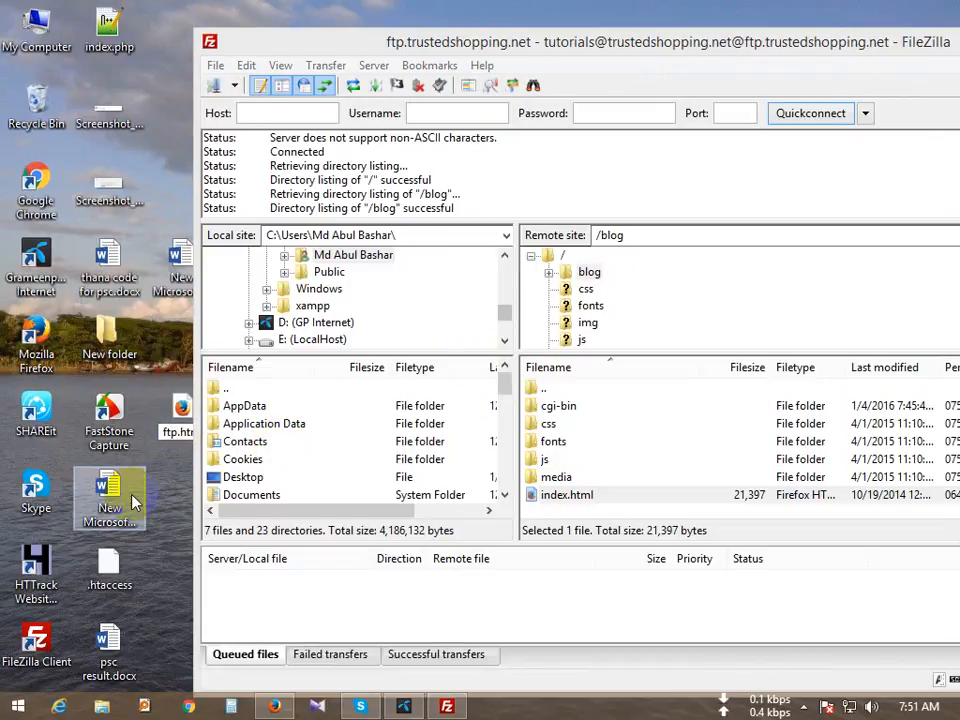
click(162, 496)
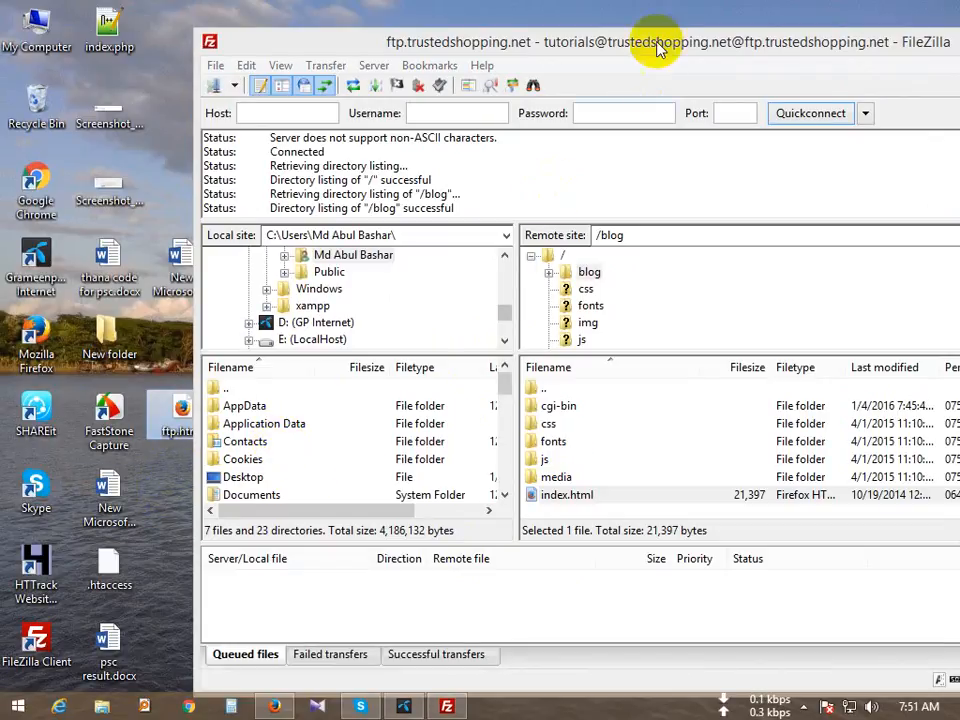
drag(658, 45, 707, 10)
drag(430, 8, 643, 22)
Step: Navigate the remote pane to the server root / and drag ftp.html there to upload it
drag(677, 206, 605, 213)
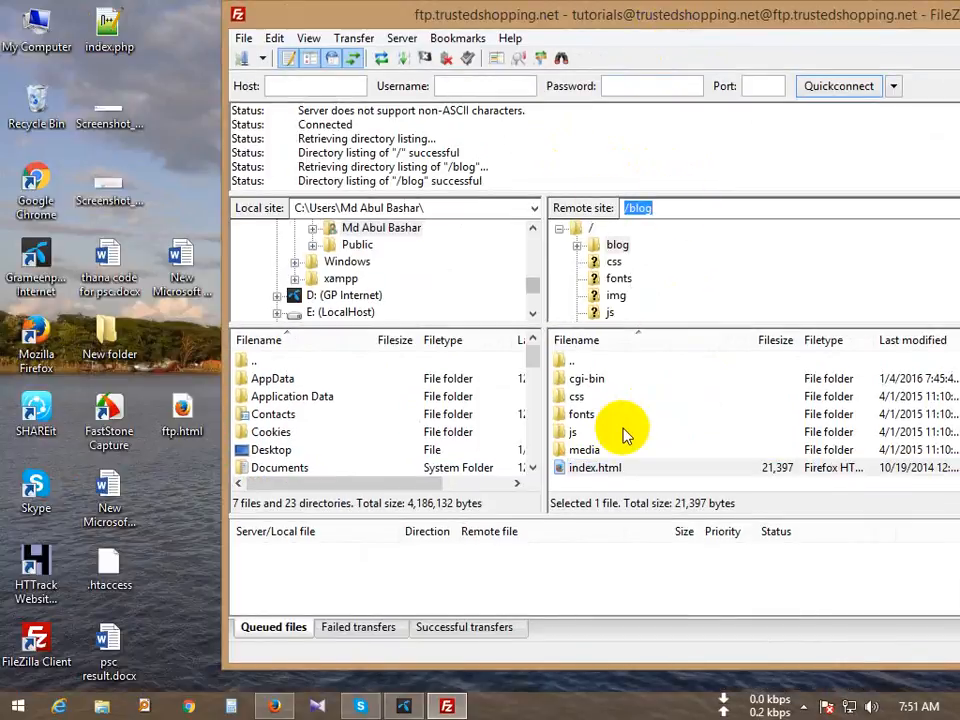
text(/)
key(Return)
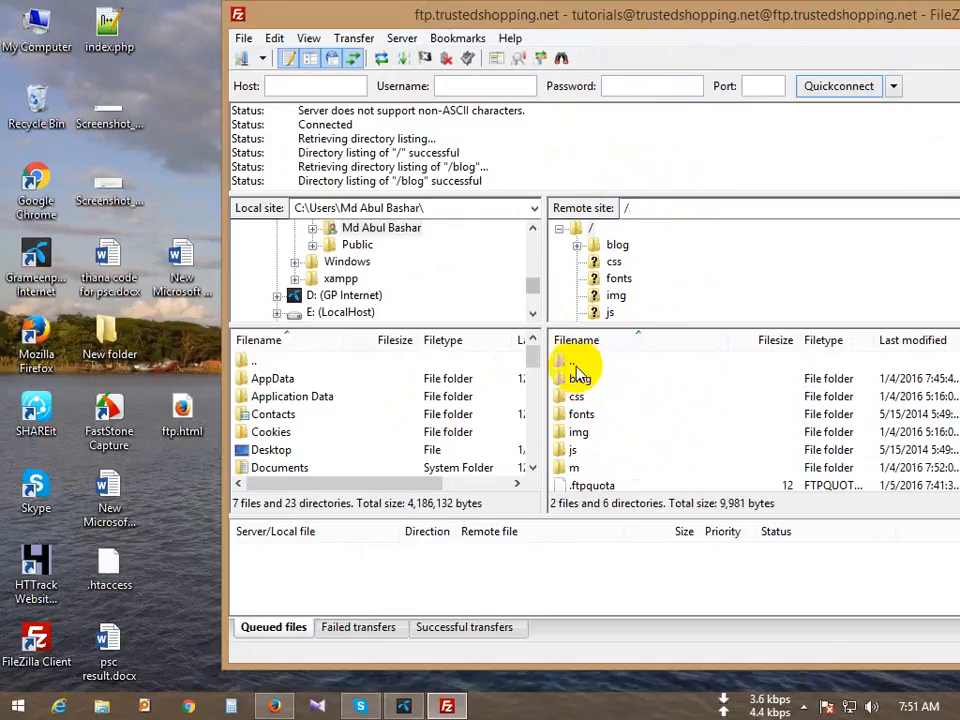
double_click(578, 376)
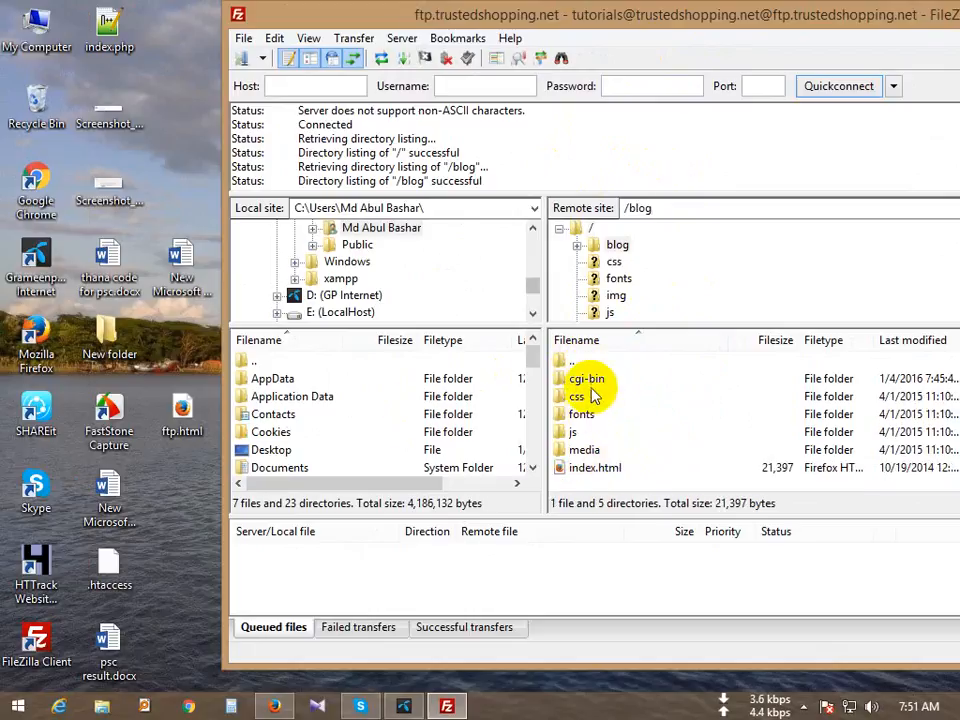
double_click(575, 361)
double_click(587, 385)
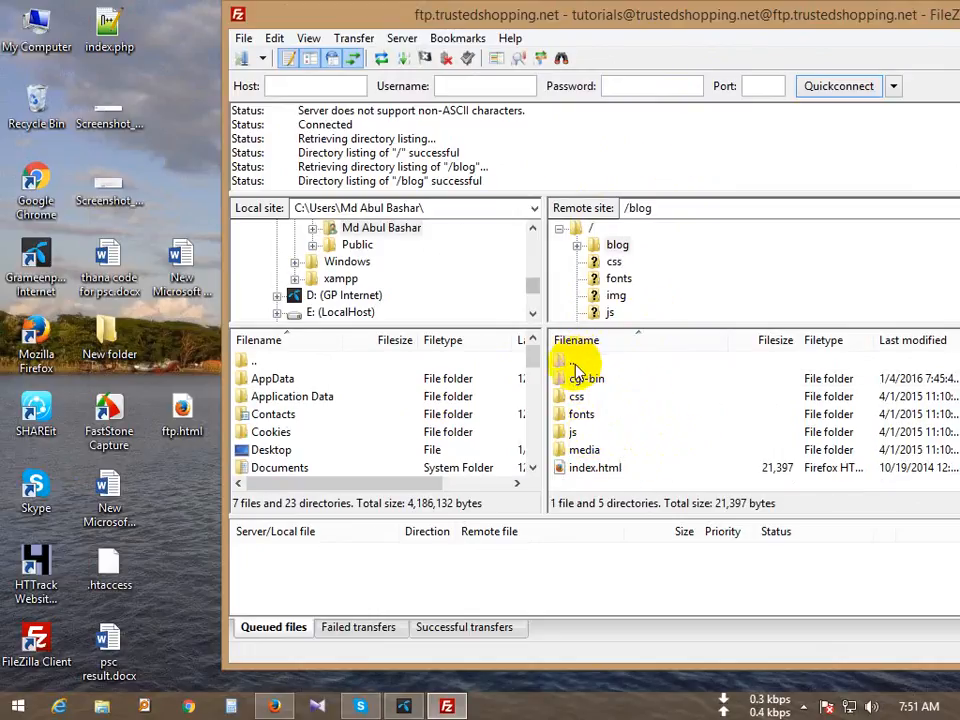
double_click(574, 358)
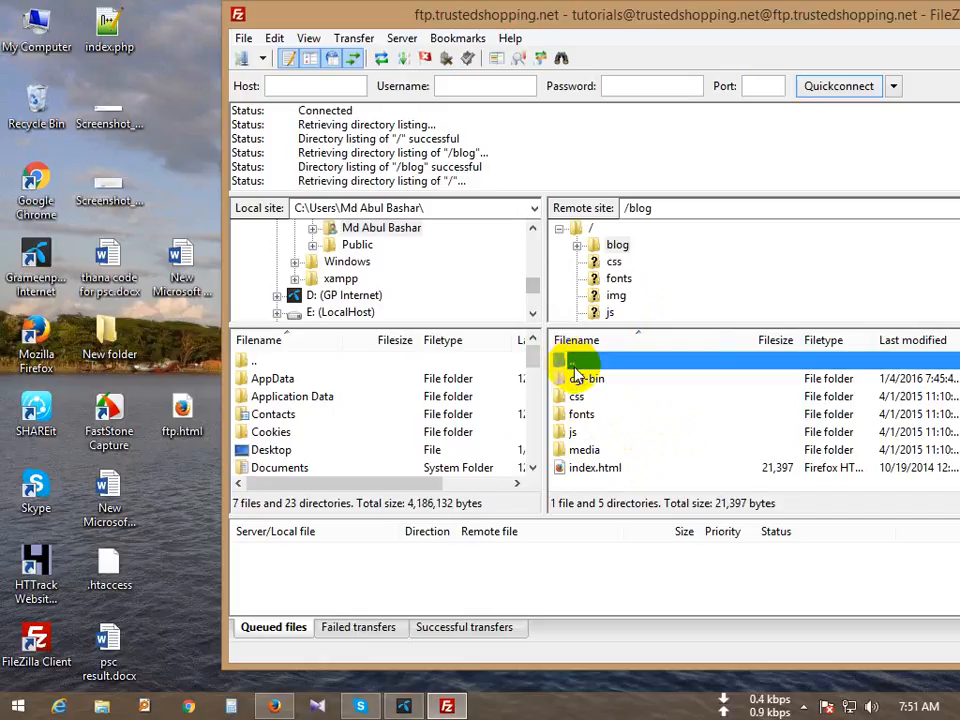
scroll(610, 425, down, 1)
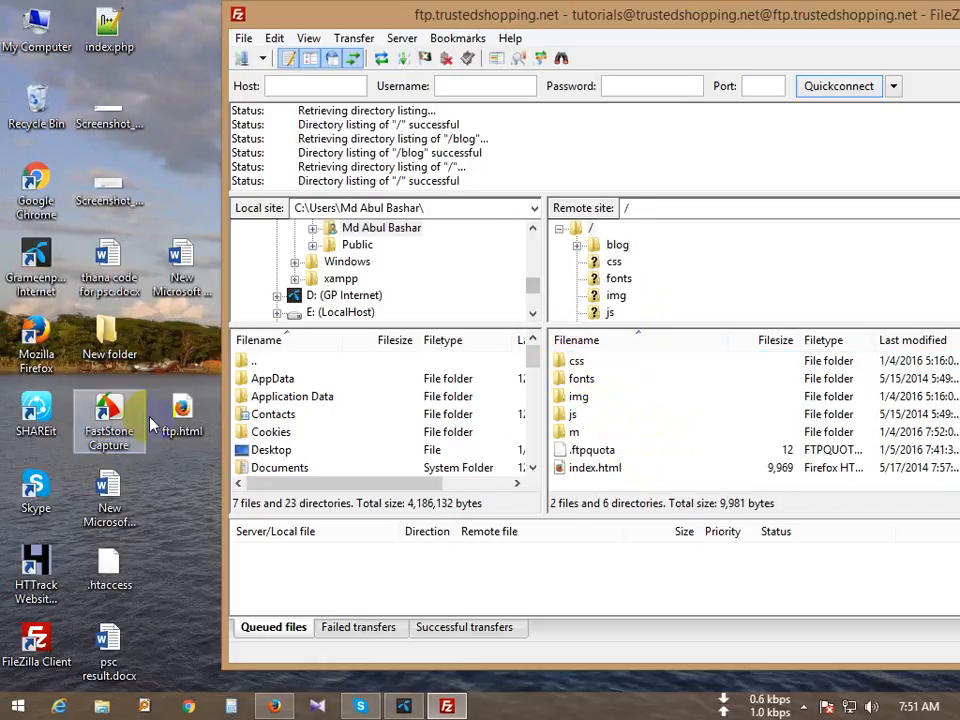
drag(180, 410, 604, 476)
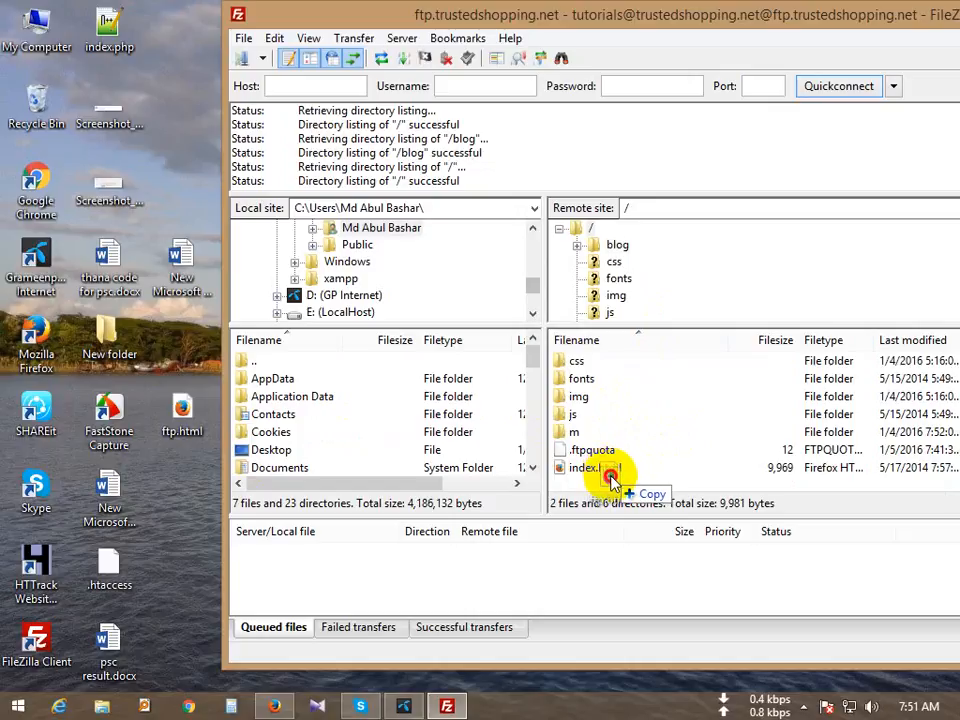
drag(612, 480, 614, 480)
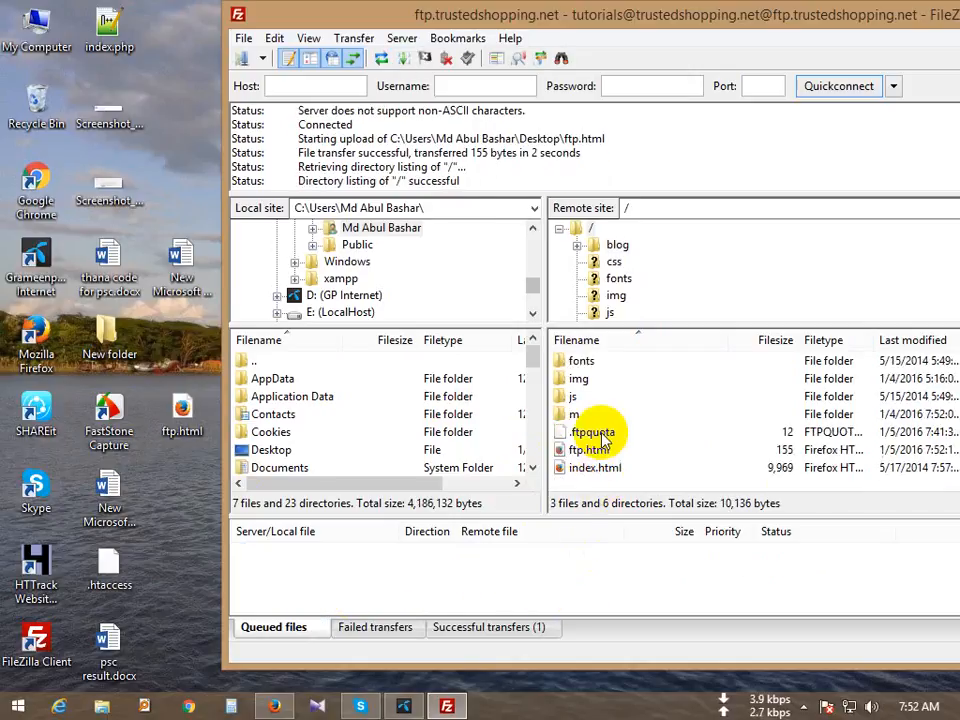
Step: Reload the public_html listing in cPanel File Manager and select the uploaded ftp.html
click(273, 706)
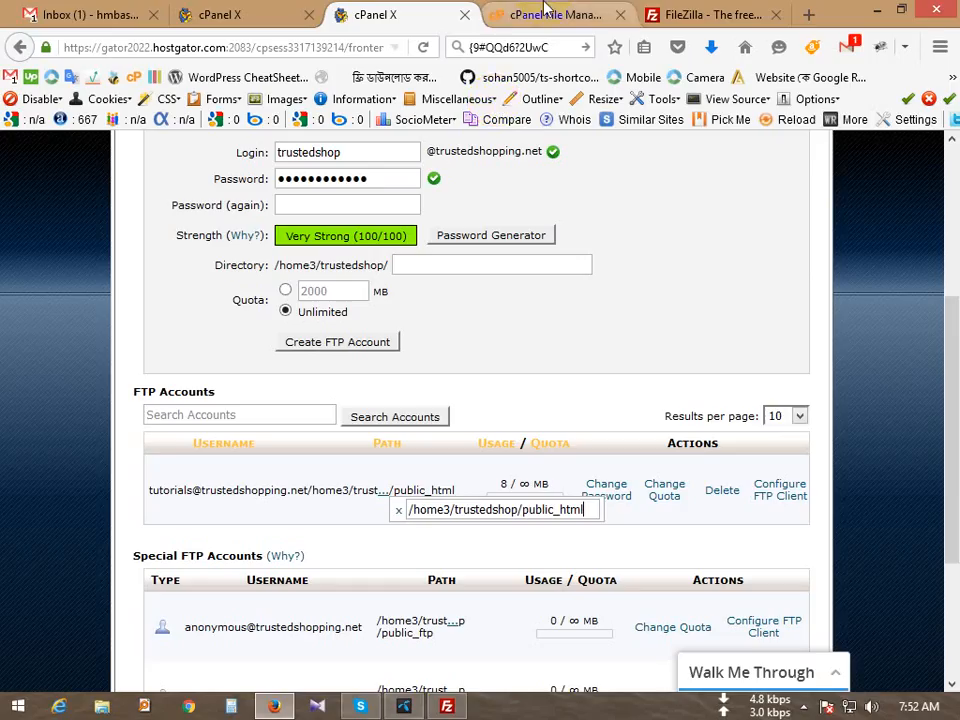
click(550, 14)
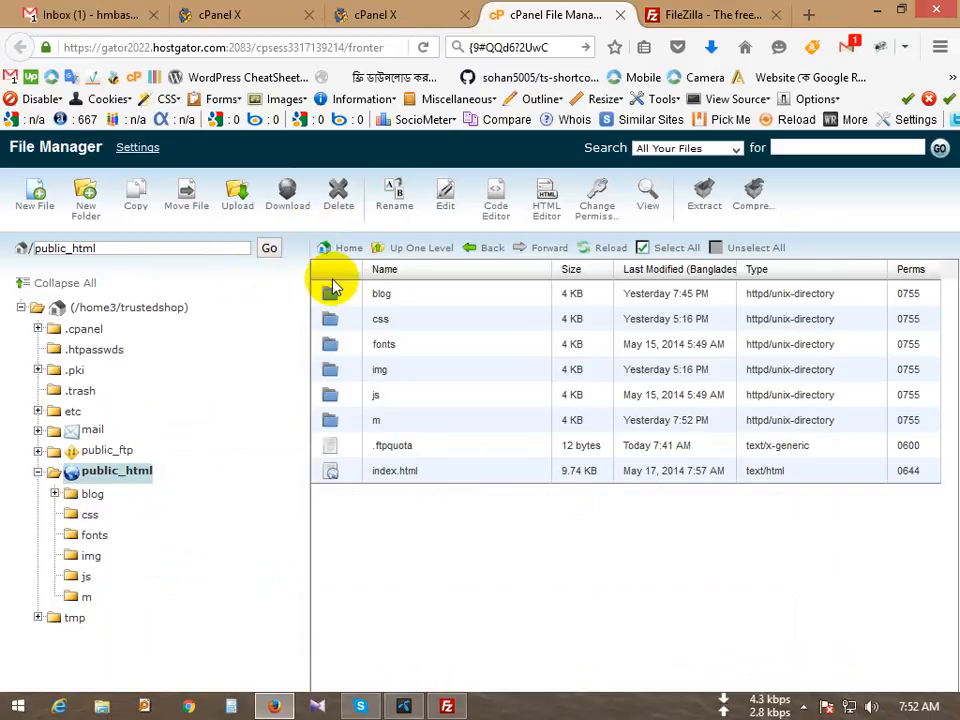
click(596, 255)
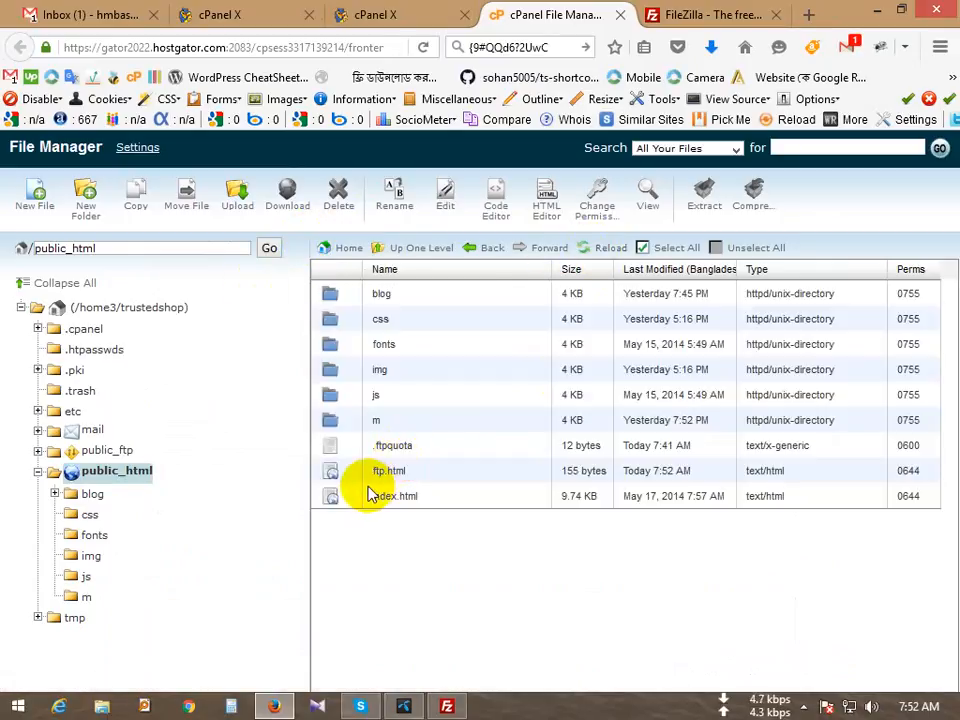
click(436, 462)
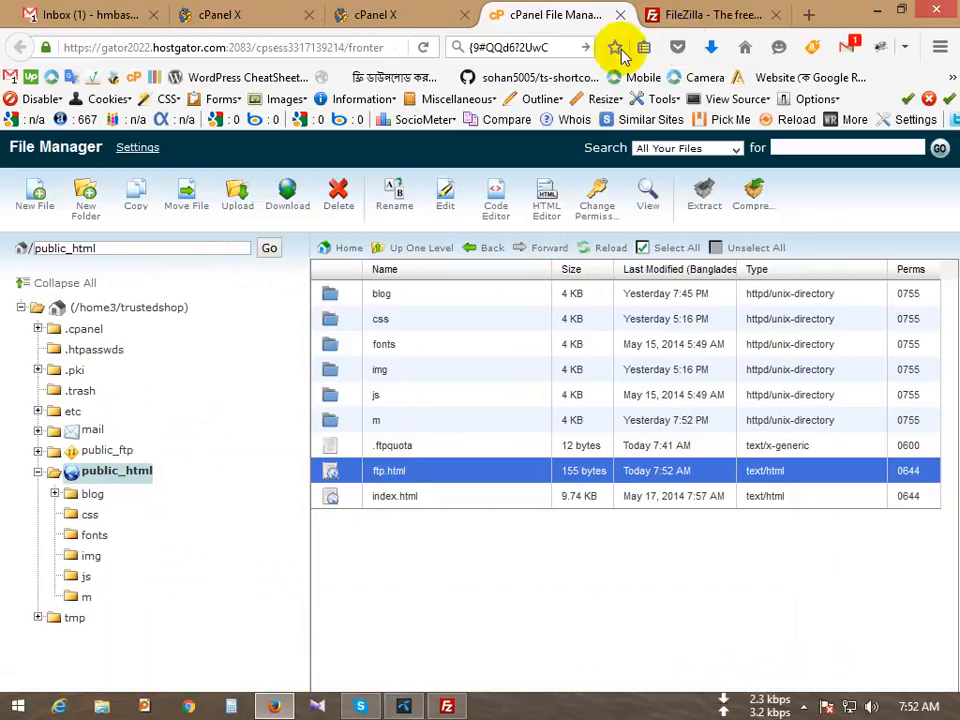
Step: Load trustedshopping.net/ftp.html in another tab to see the test page
click(724, 17)
click(312, 45)
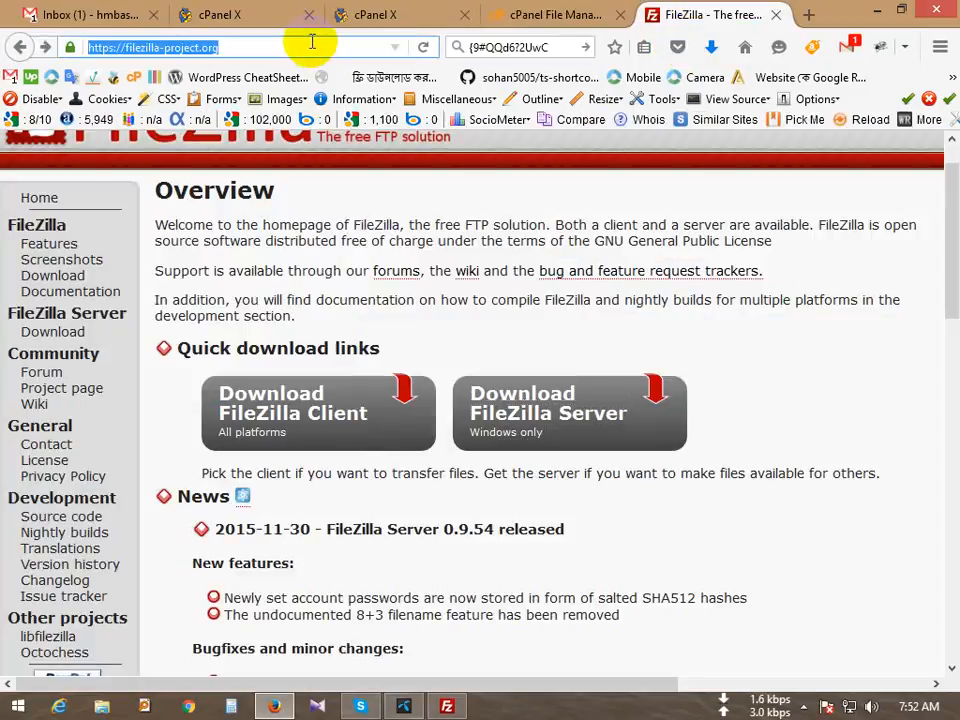
text(trustedshopping.net/)
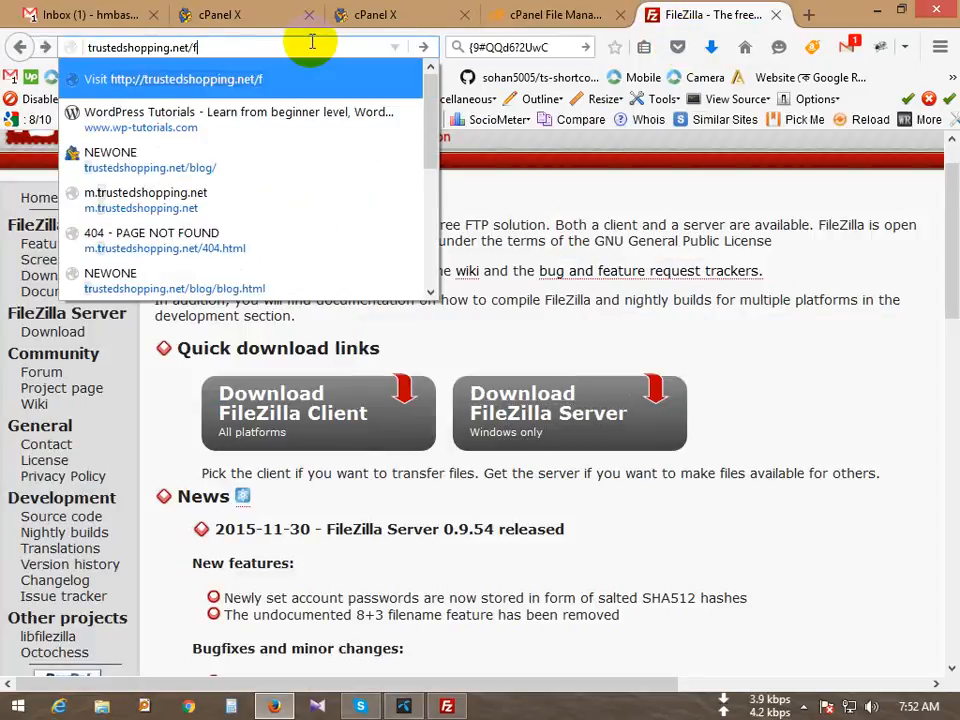
text(ftp.html)
key(Return)
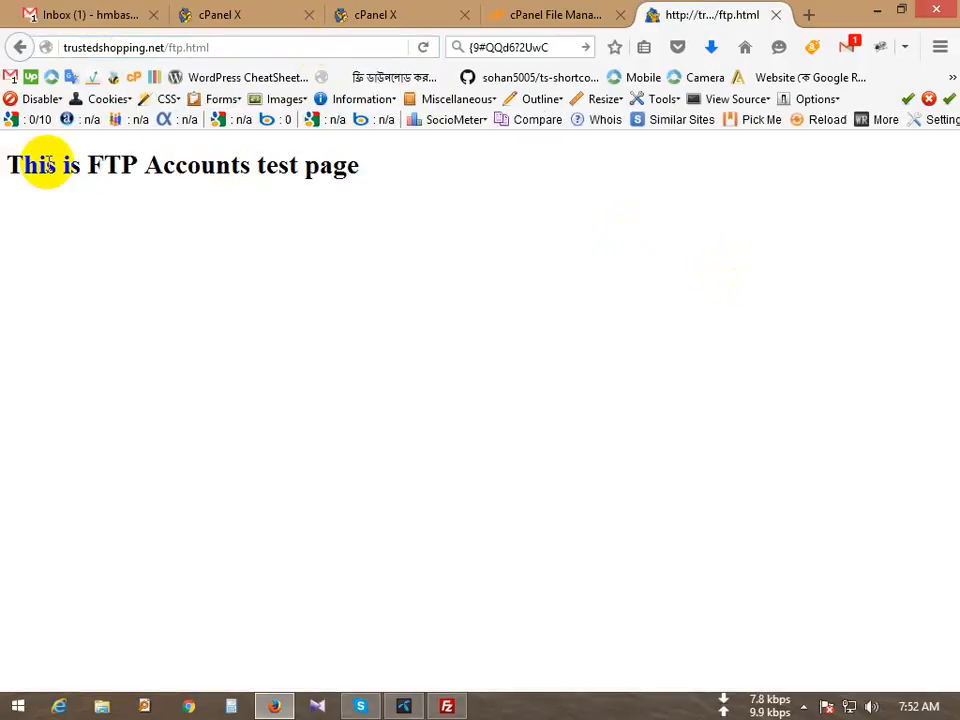
drag(43, 165, 439, 193)
click(445, 192)
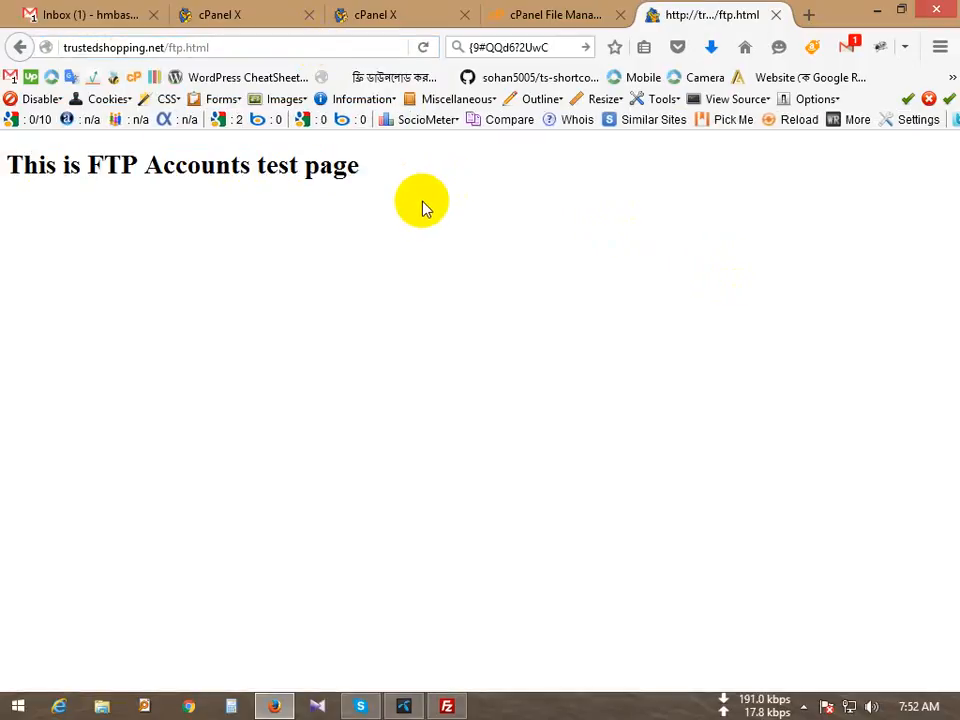
Step: Drag ftp.html from the server root onto the blog folder in FileZilla's remote pane
click(517, 12)
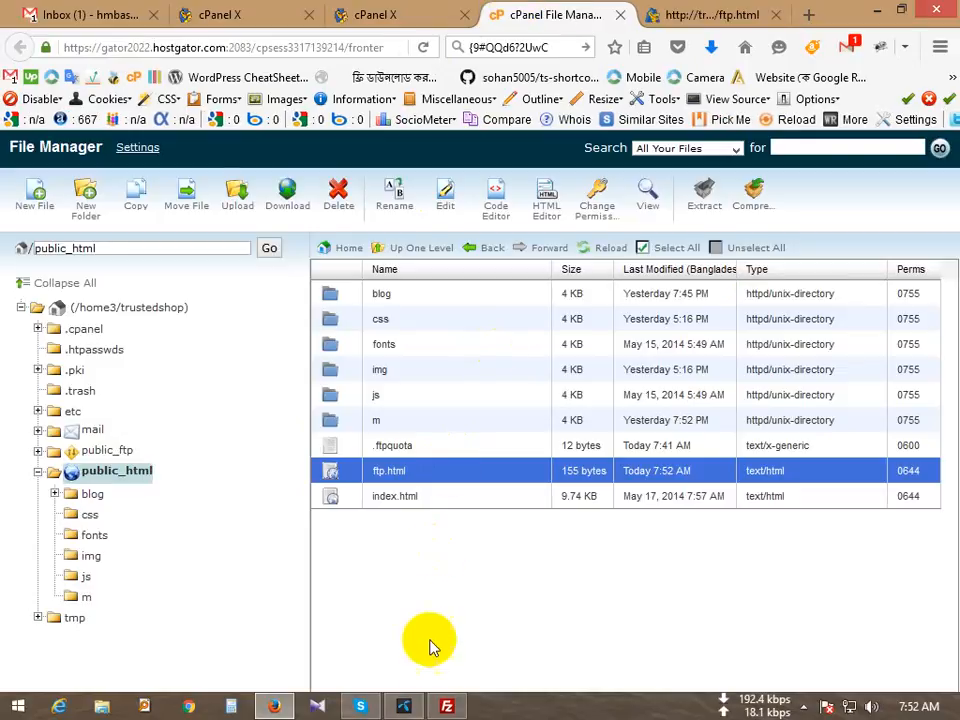
click(280, 707)
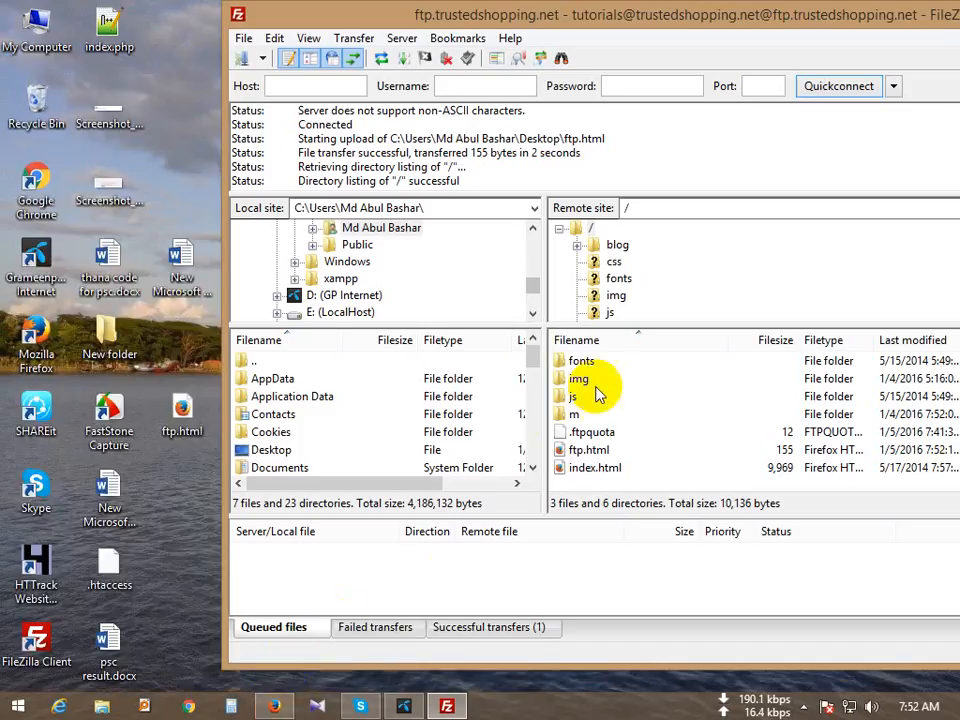
click(606, 451)
drag(606, 451, 596, 386)
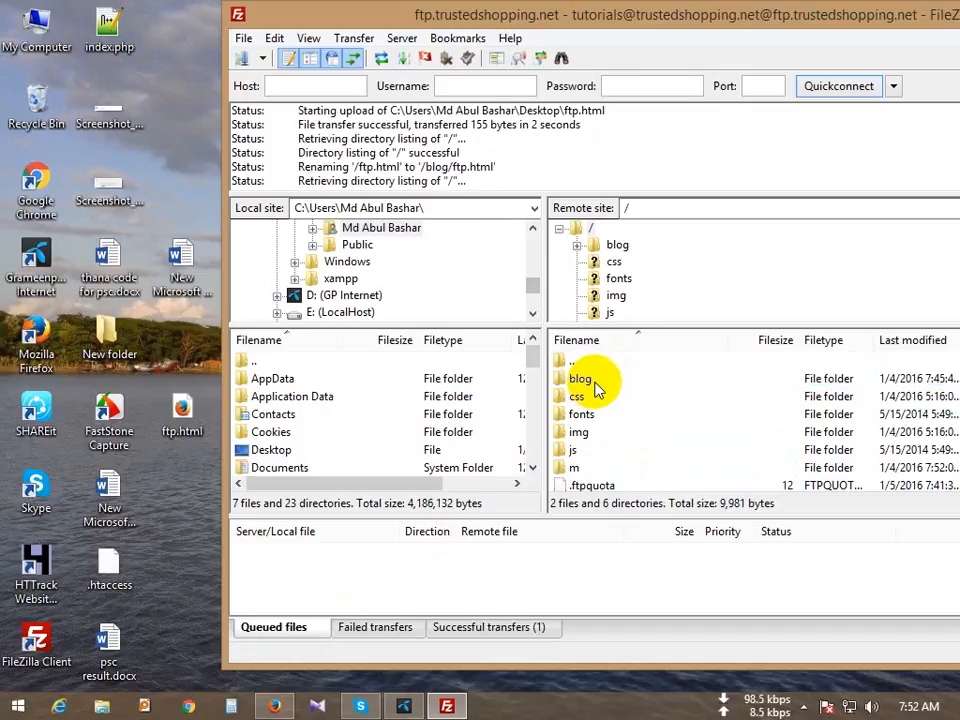
click(274, 707)
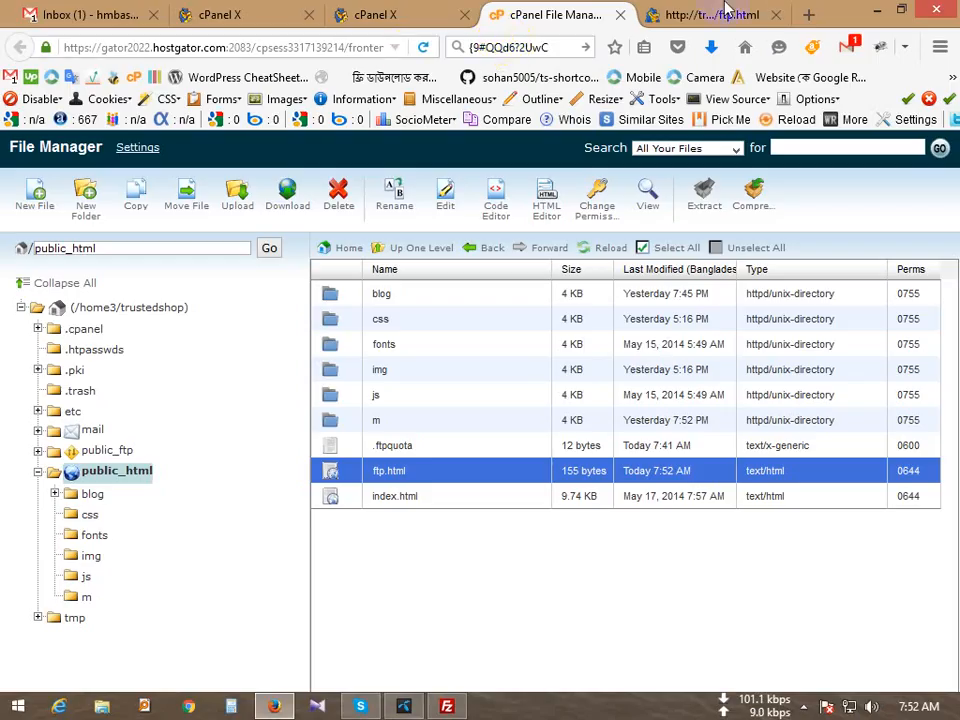
Step: Reload the old /ftp.html address to see a 404, then load trustedshopping.net/blog/ftp.html
click(727, 12)
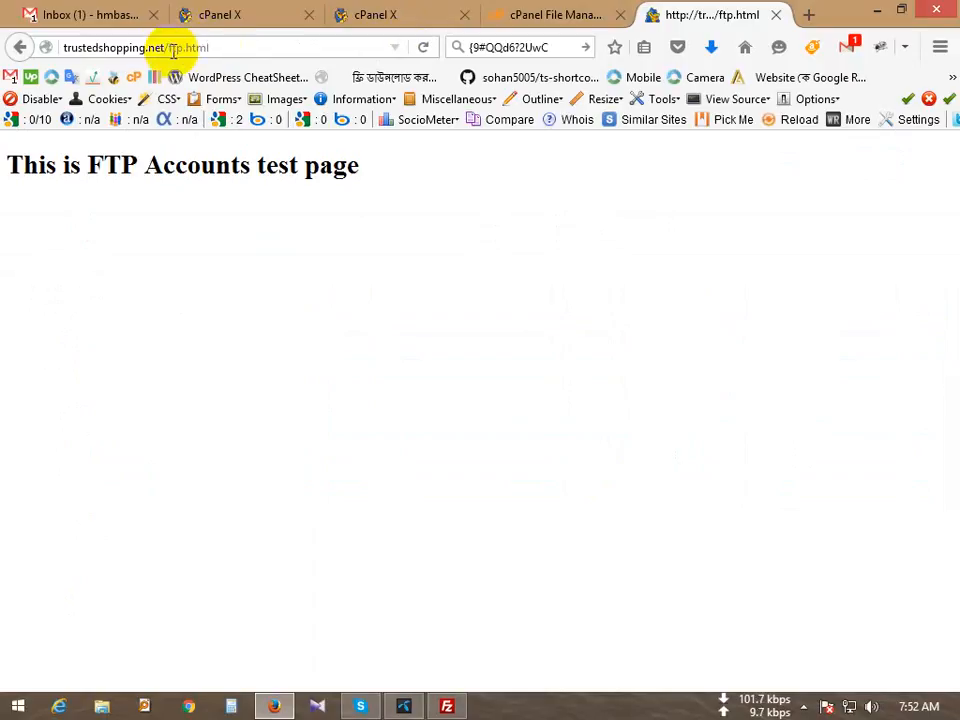
click(425, 49)
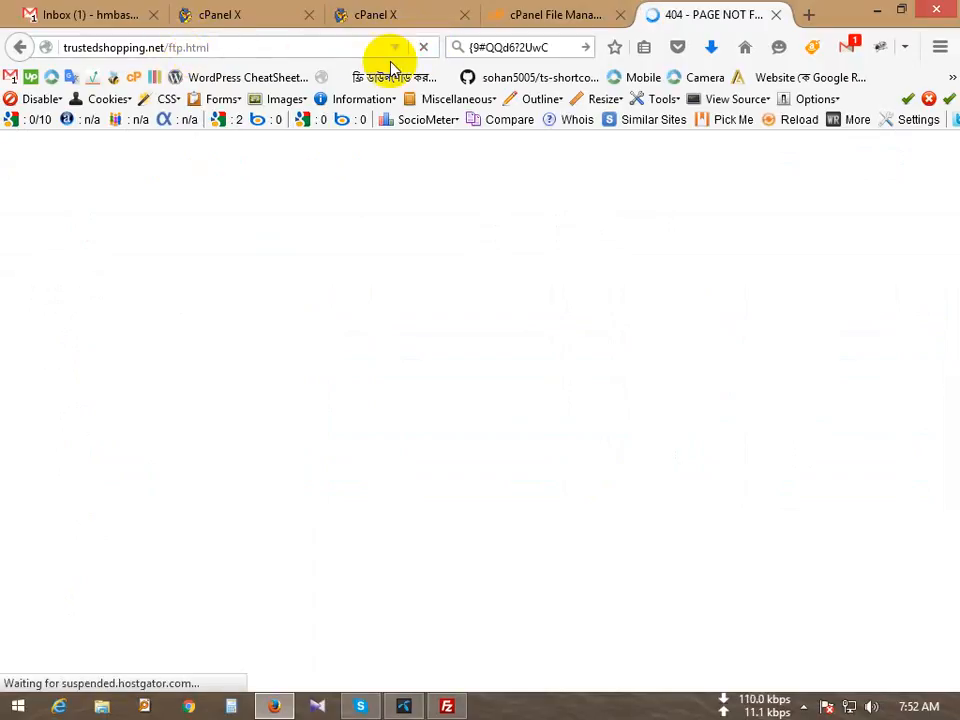
double_click(196, 47)
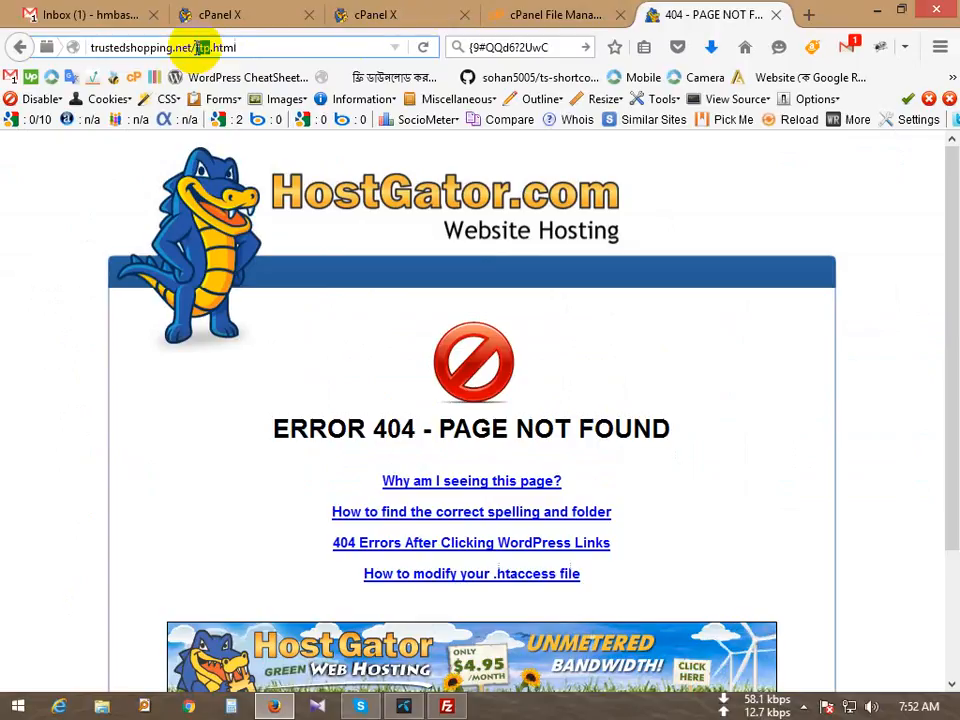
key(Left)
text(bl)
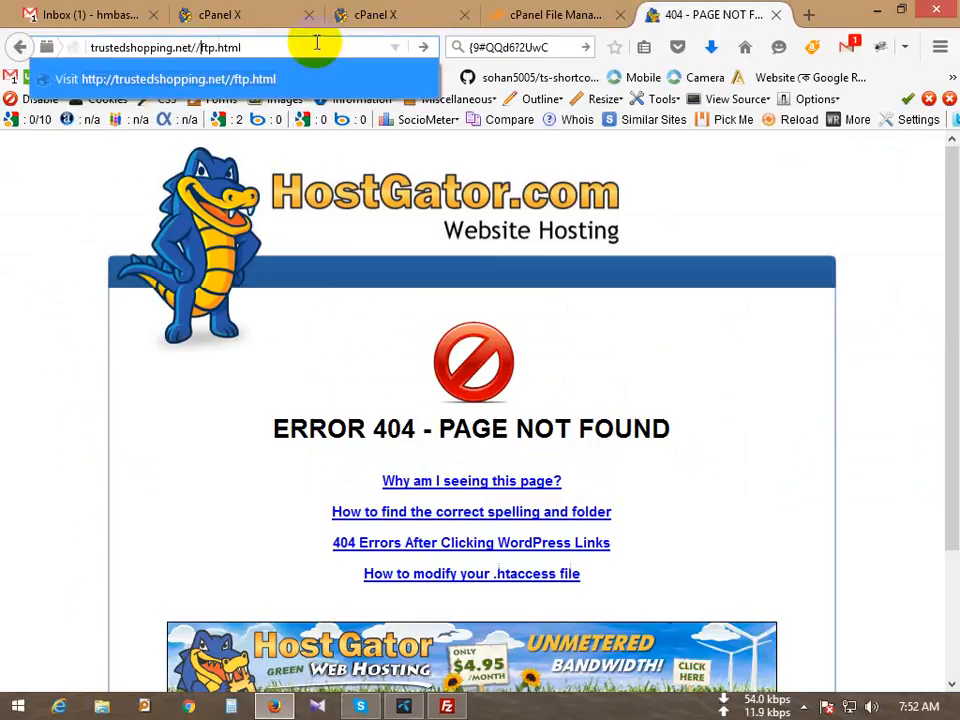
text(og/)
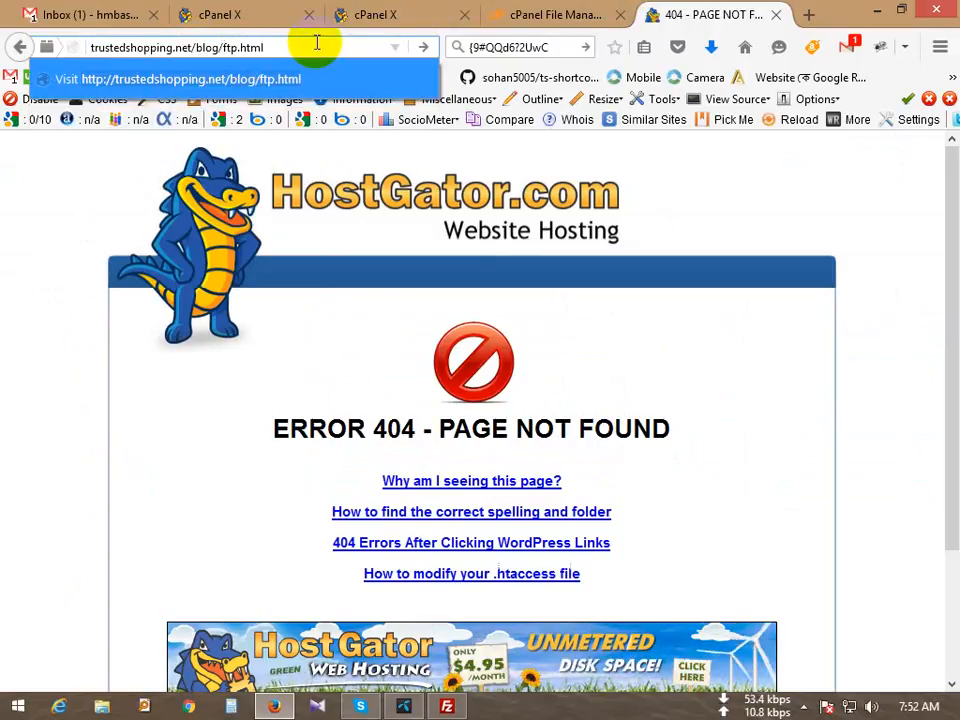
key(Return)
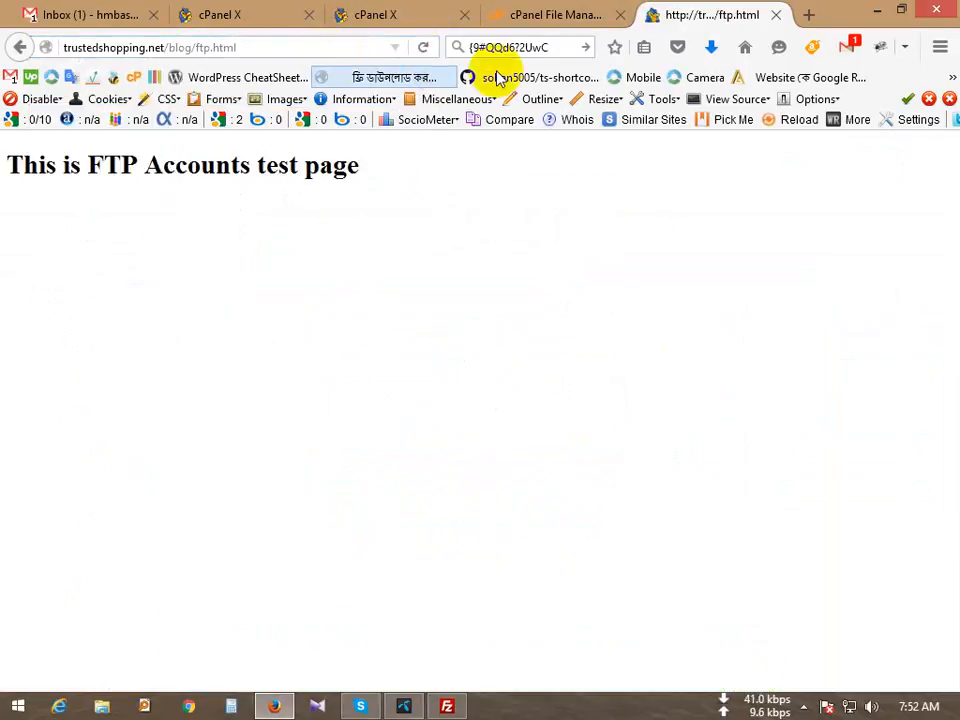
drag(349, 197, 122, 165)
click(548, 14)
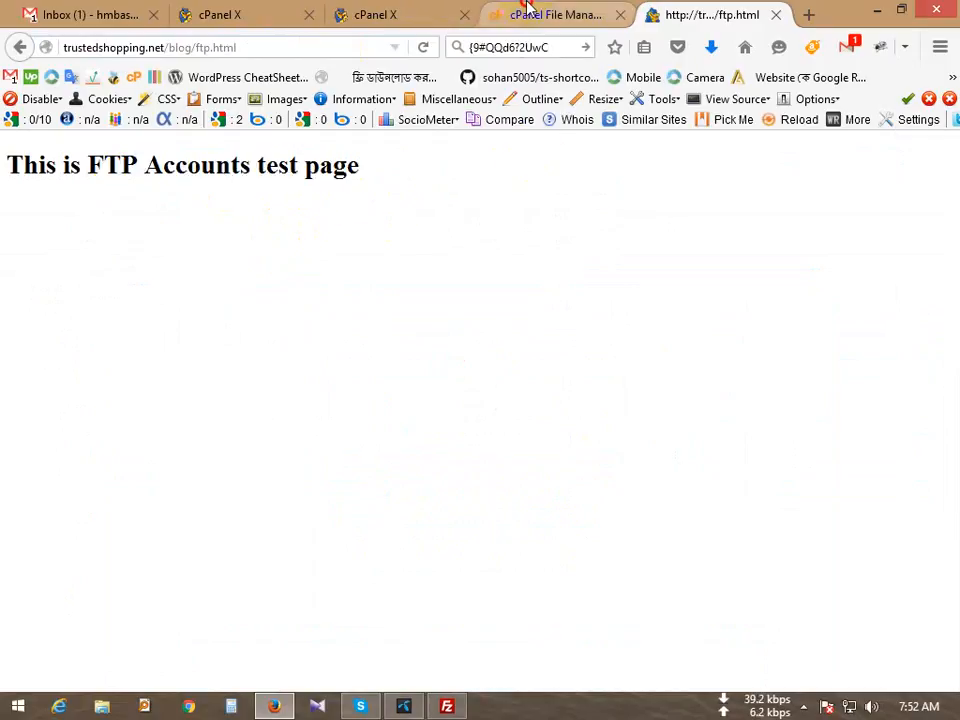
click(380, 20)
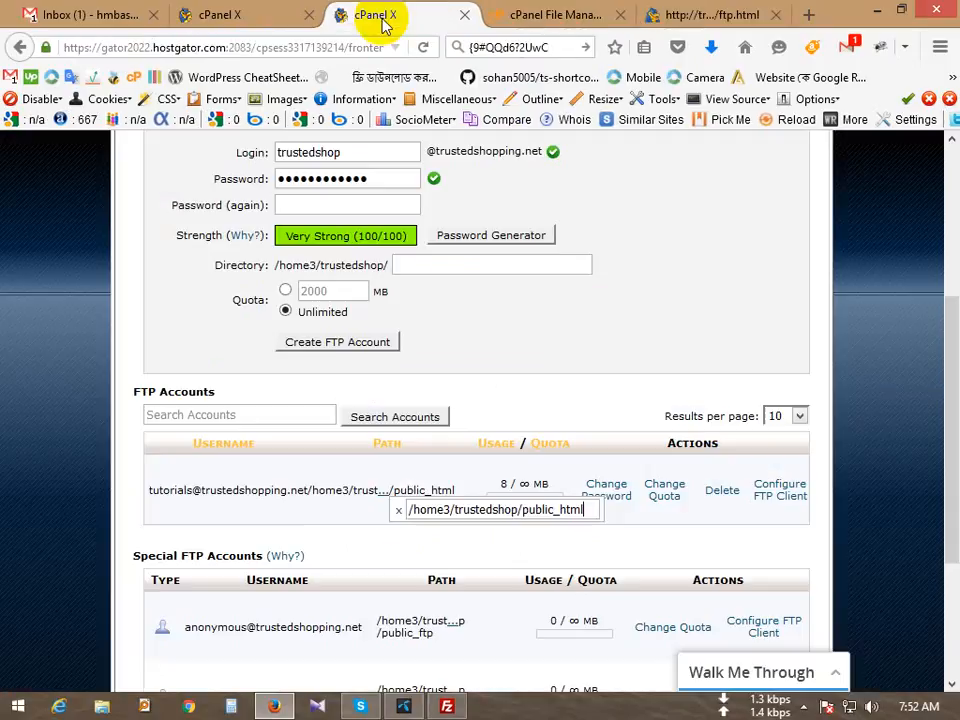
scroll(475, 314, up, 1)
scroll(475, 314, up, 5)
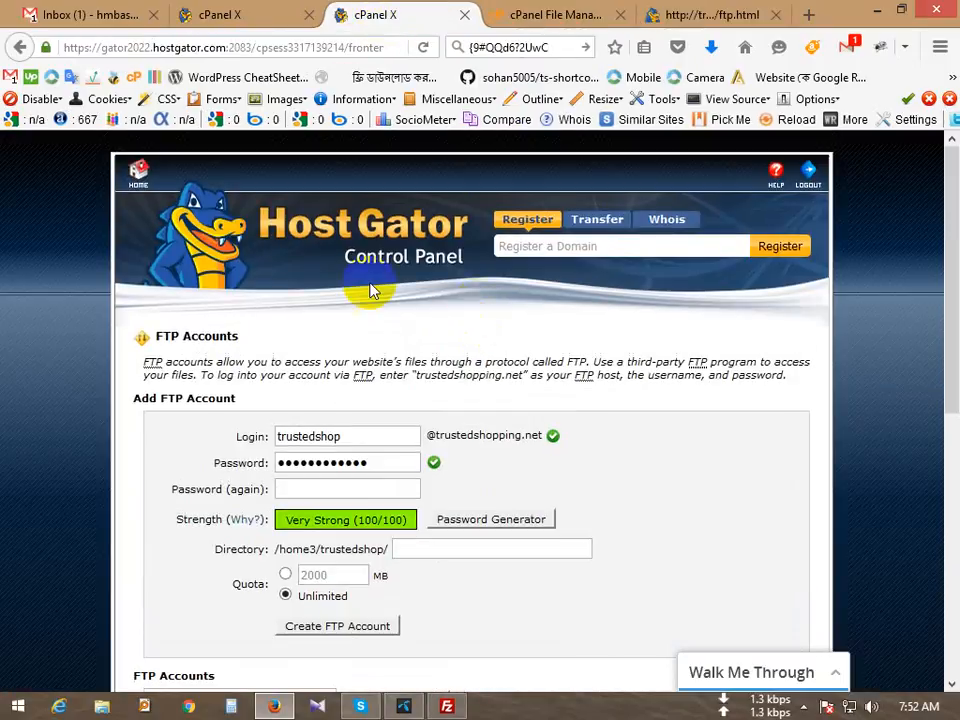
click(228, 14)
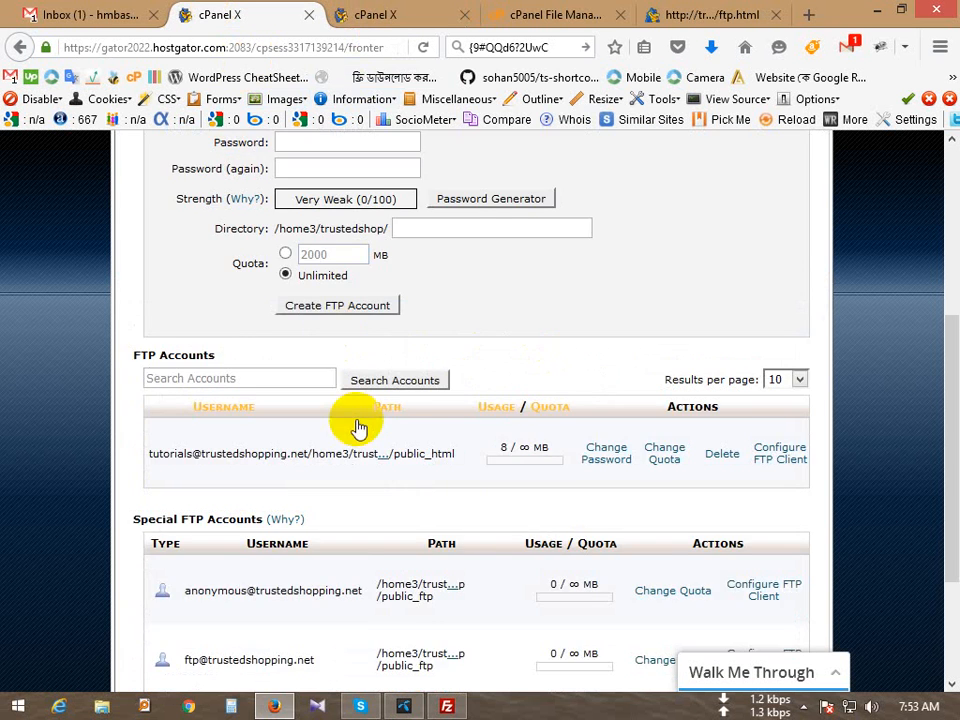
scroll(358, 420, up, 3)
scroll(355, 420, down, 2)
scroll(358, 420, up, 3)
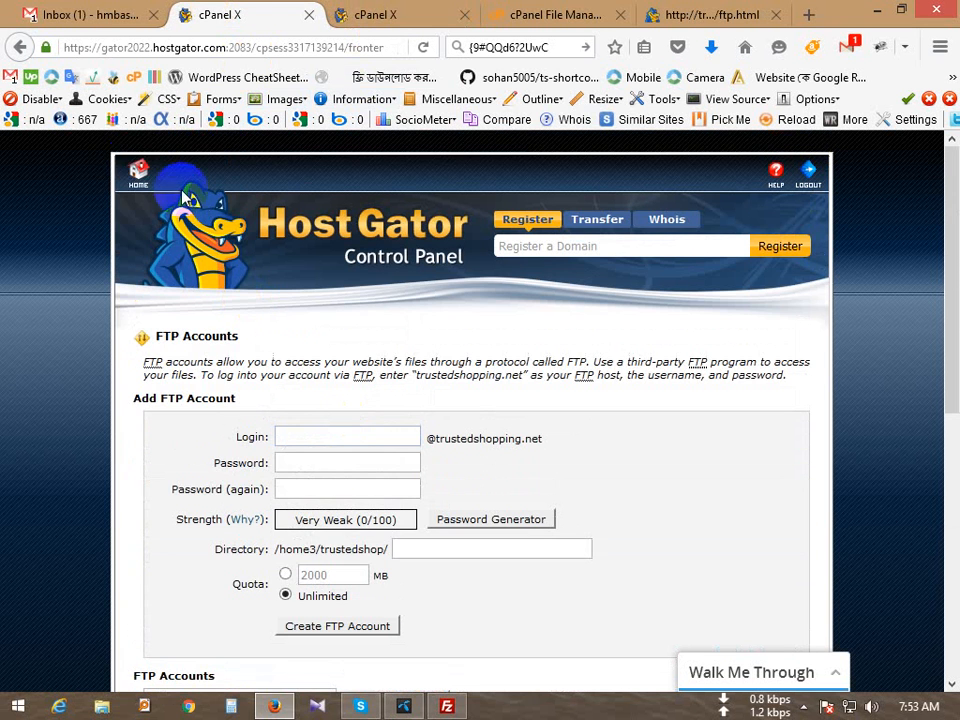
click(139, 176)
scroll(414, 568, down, 4)
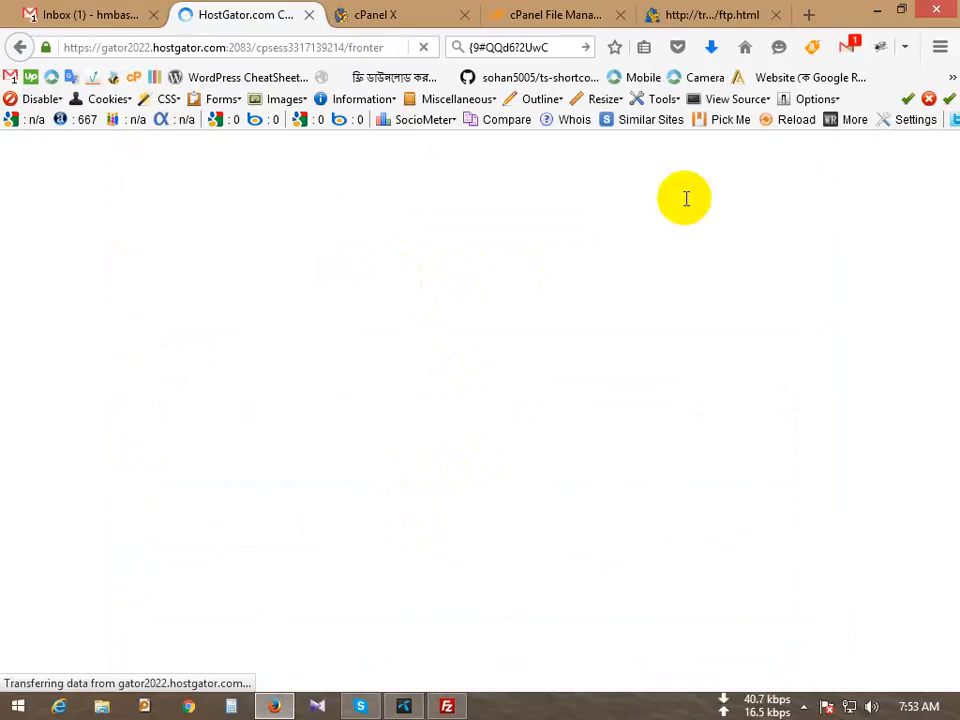
click(712, 14)
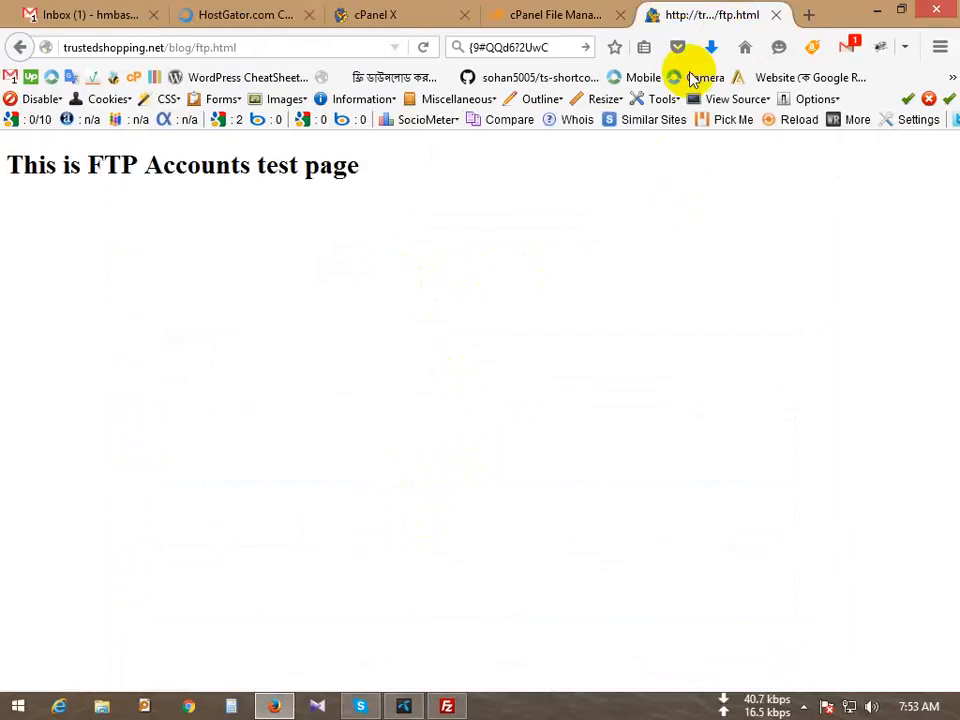
click(777, 14)
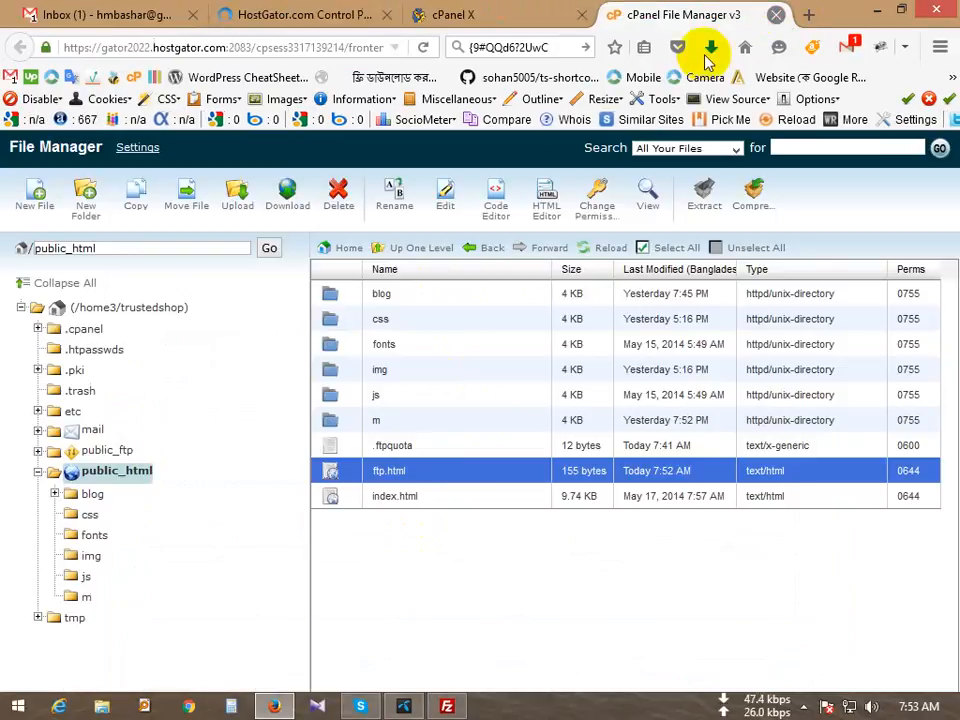
click(257, 15)
scroll(321, 495, down, 15)
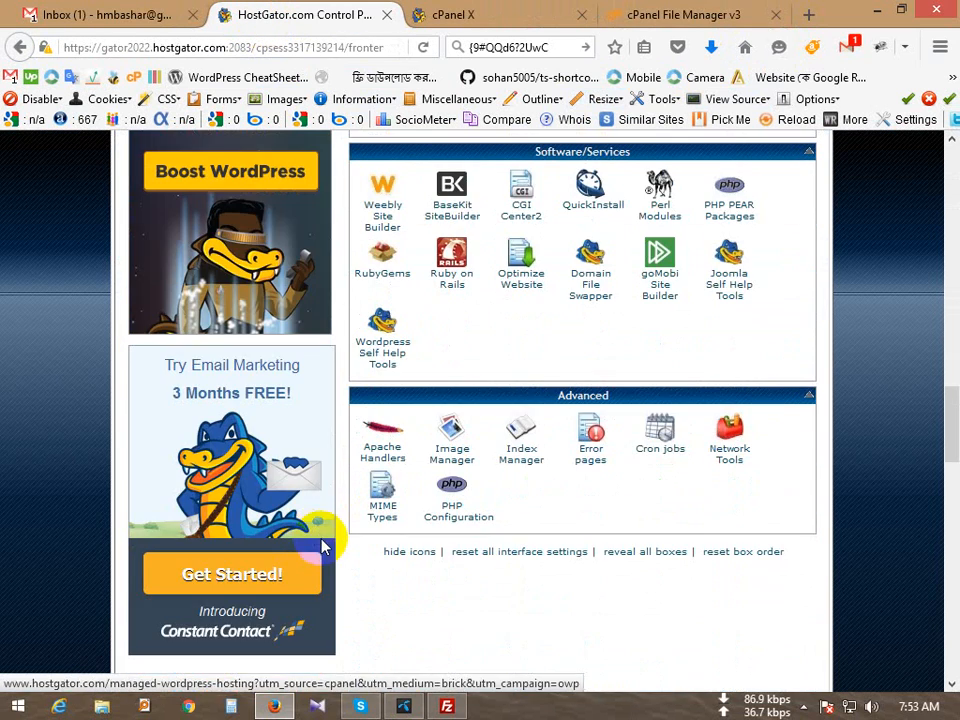
click(310, 568)
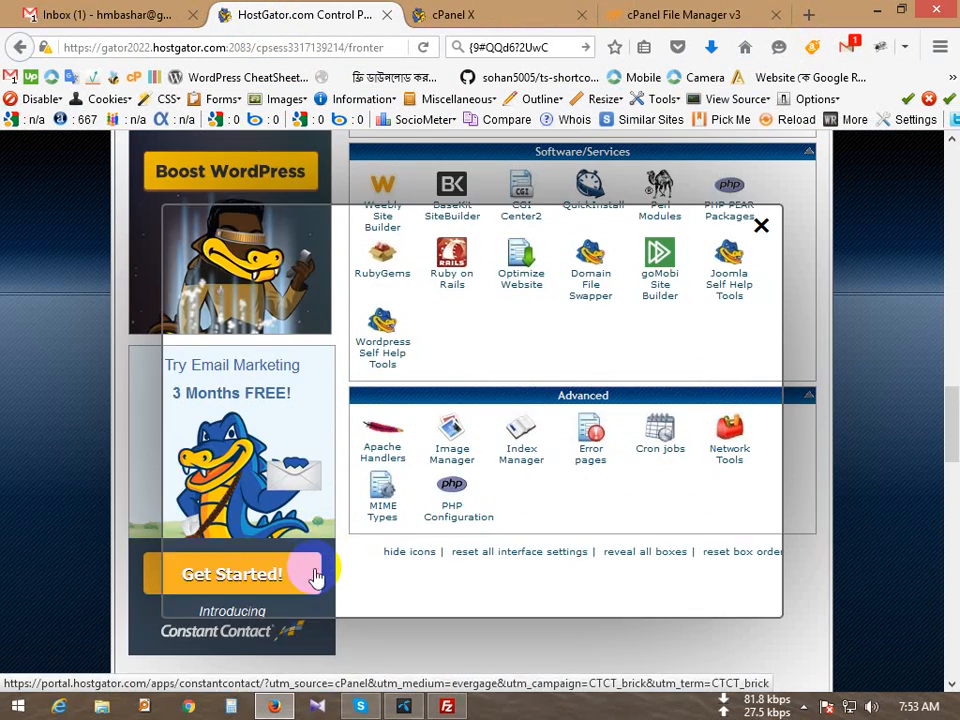
click(760, 225)
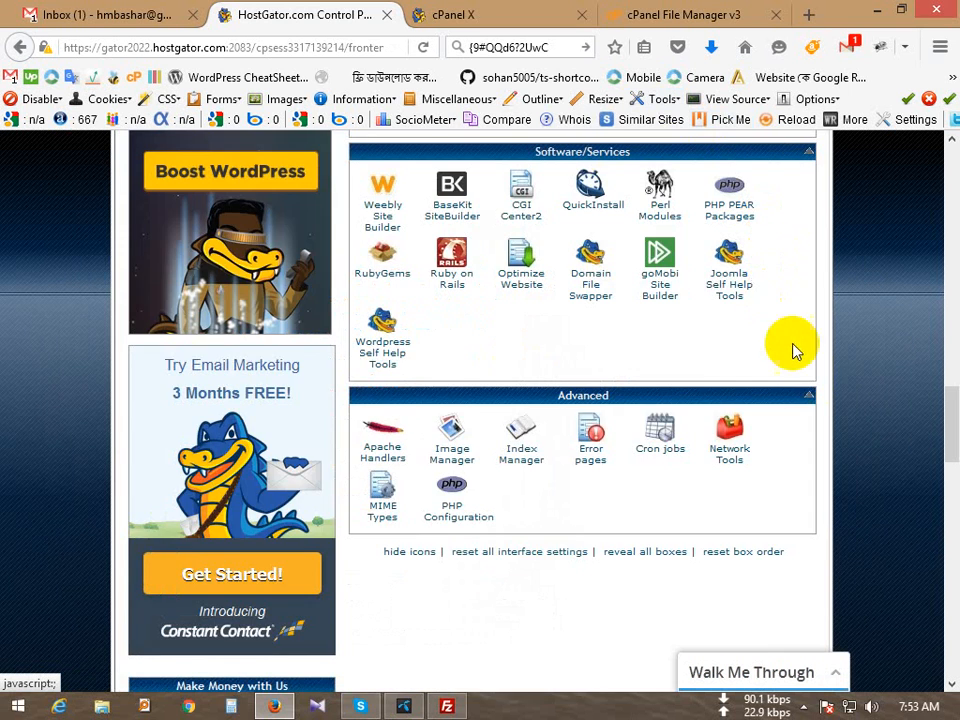
scroll(814, 388, up, 5)
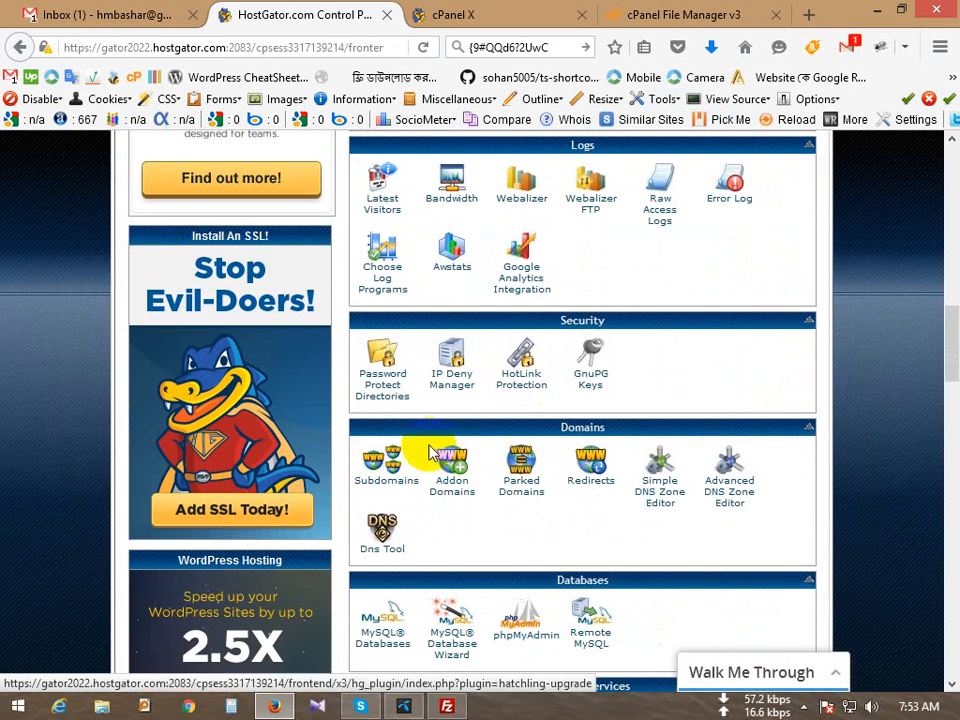
scroll(425, 456, up, 2)
scroll(430, 458, down, 2)
scroll(428, 458, down, 10)
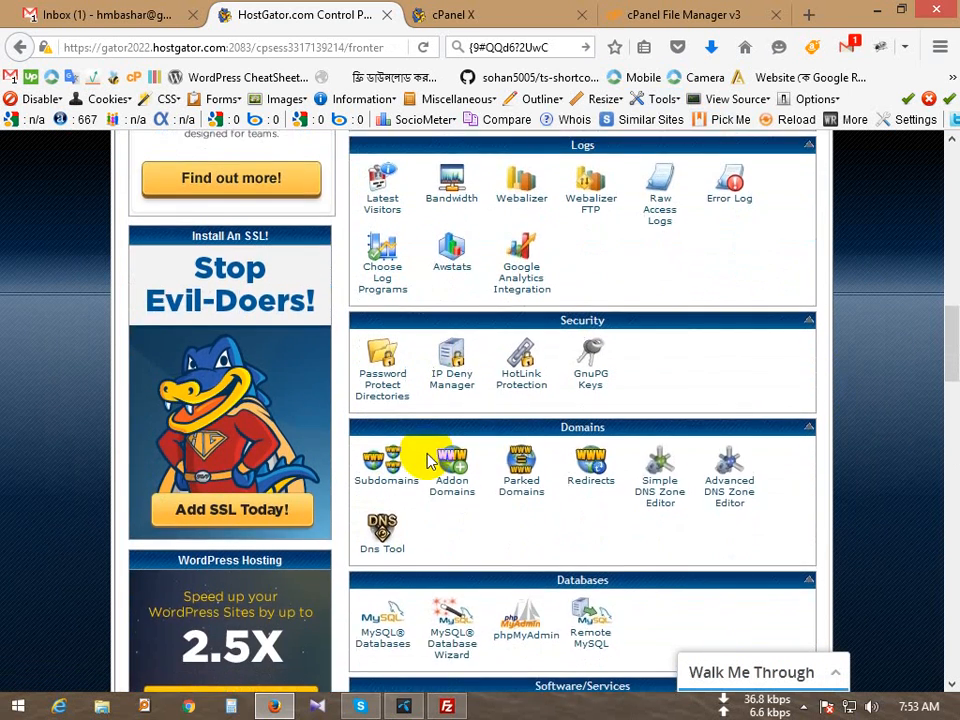
scroll(260, 445, down, 4)
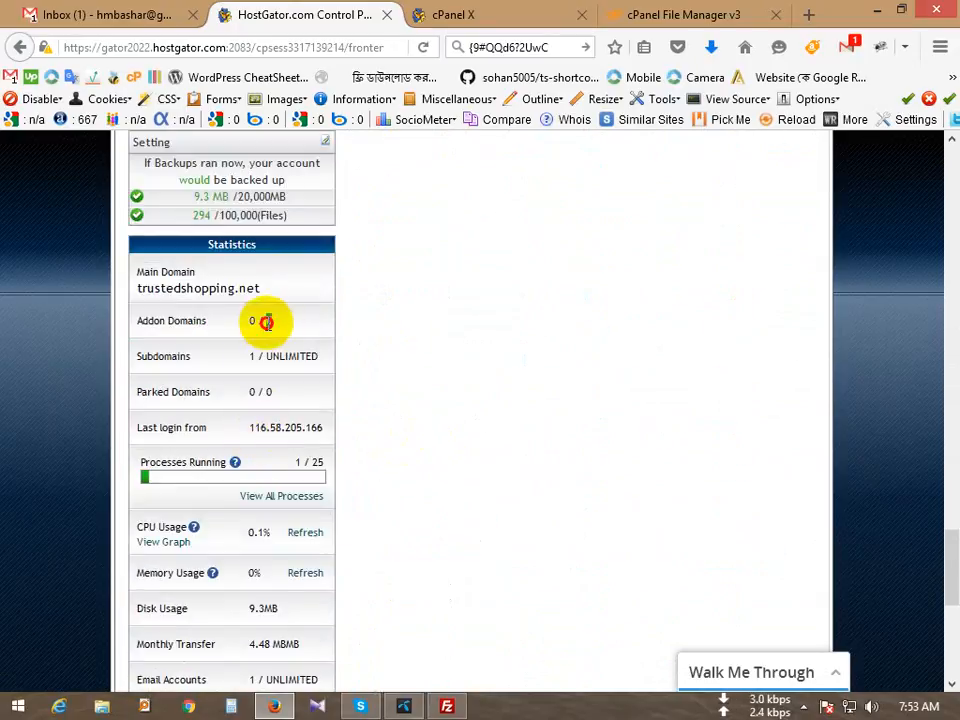
drag(313, 326, 176, 320)
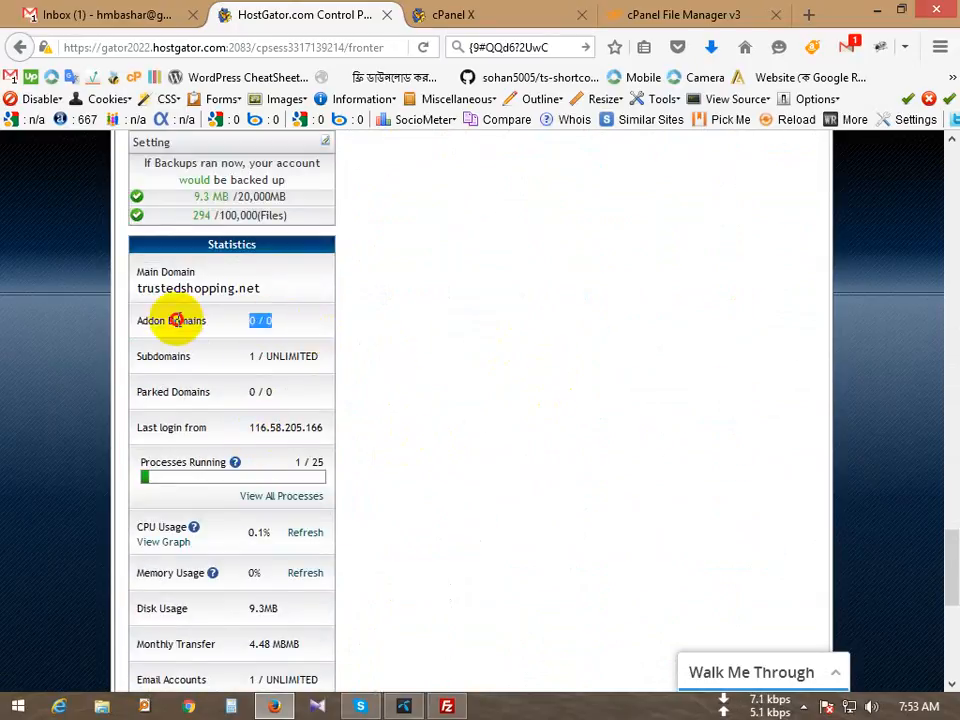
scroll(287, 477, down, 2)
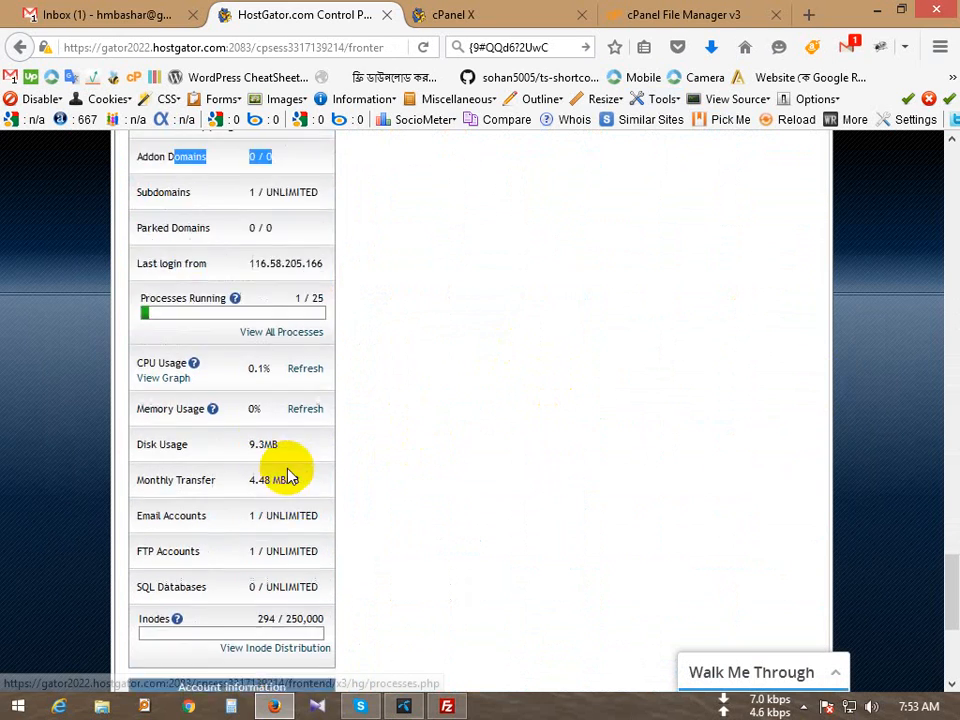
scroll(287, 477, up, 15)
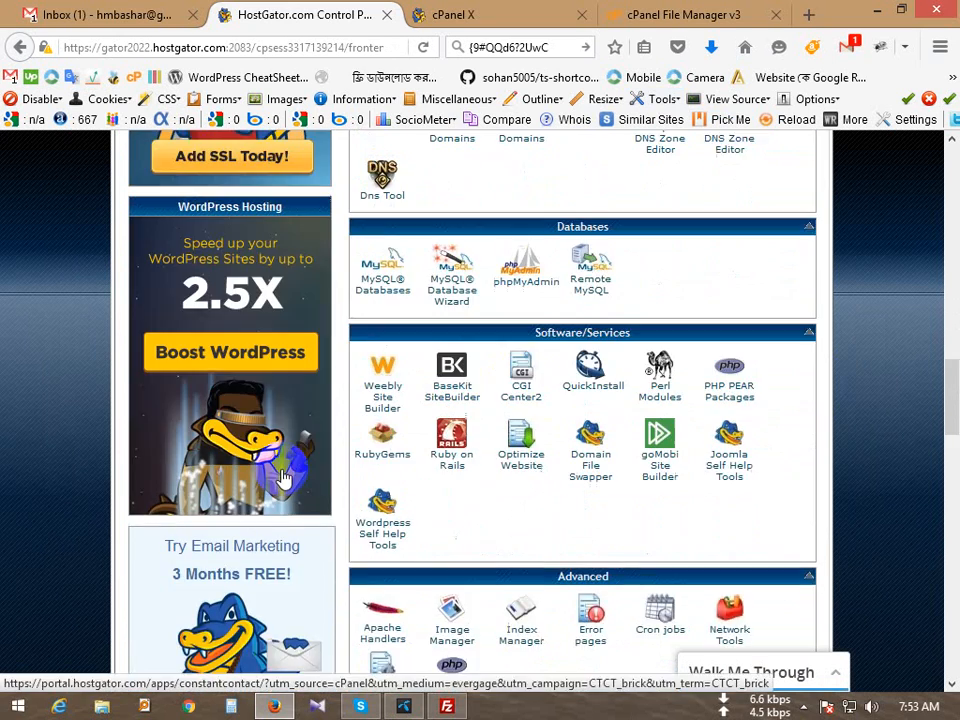
scroll(281, 468, down, 8)
scroll(280, 468, up, 7)
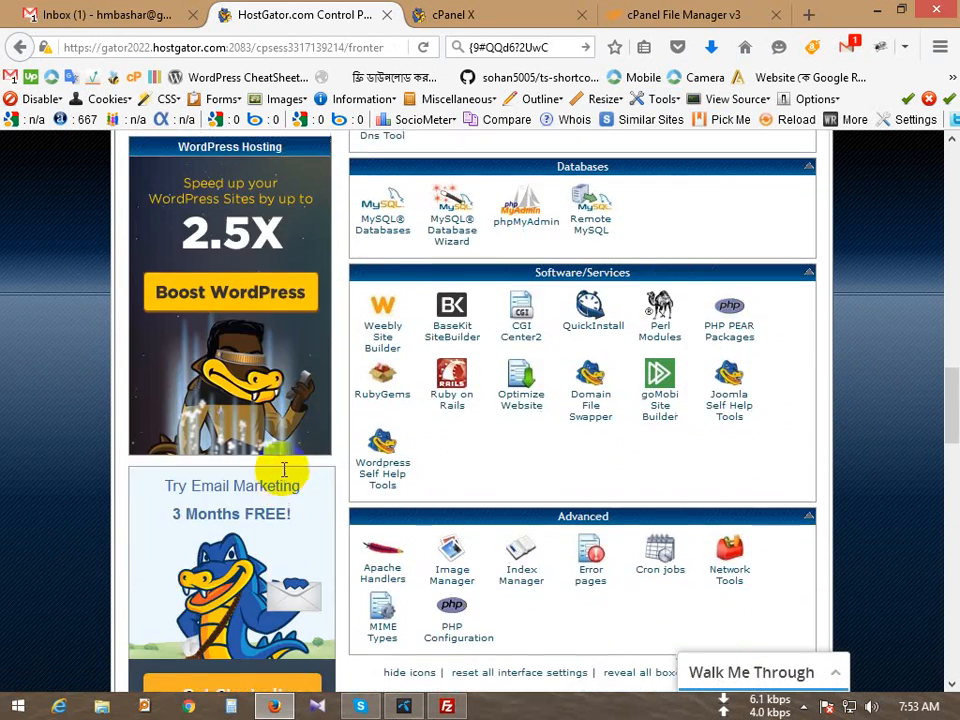
scroll(284, 469, up, 3)
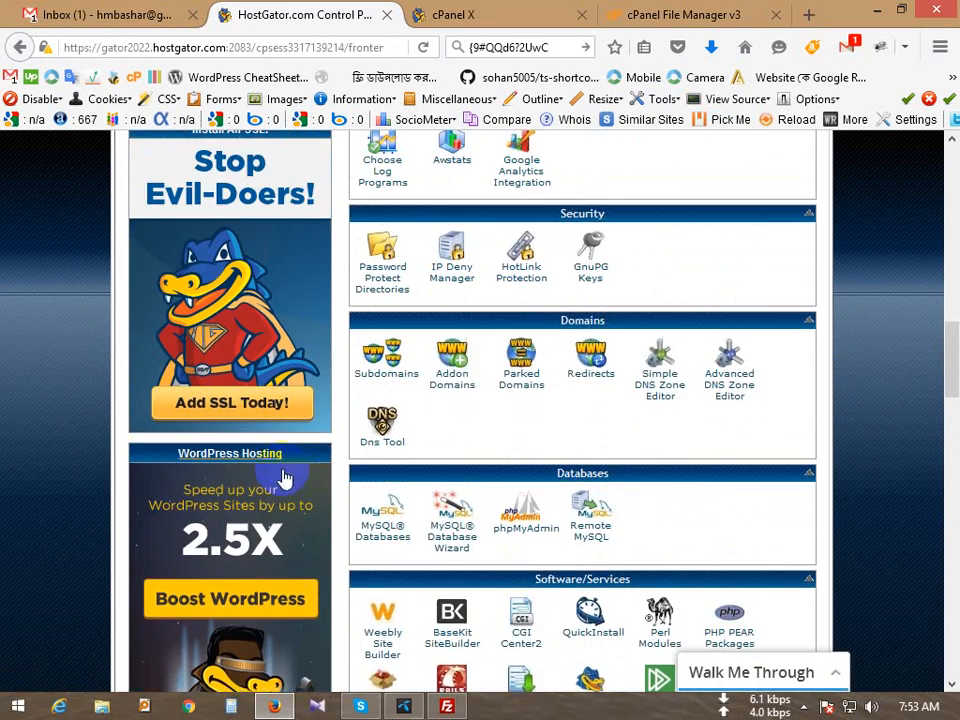
Step: Open Addon Domains from the Domains section and scroll through its plan-upgrade page
click(596, 432)
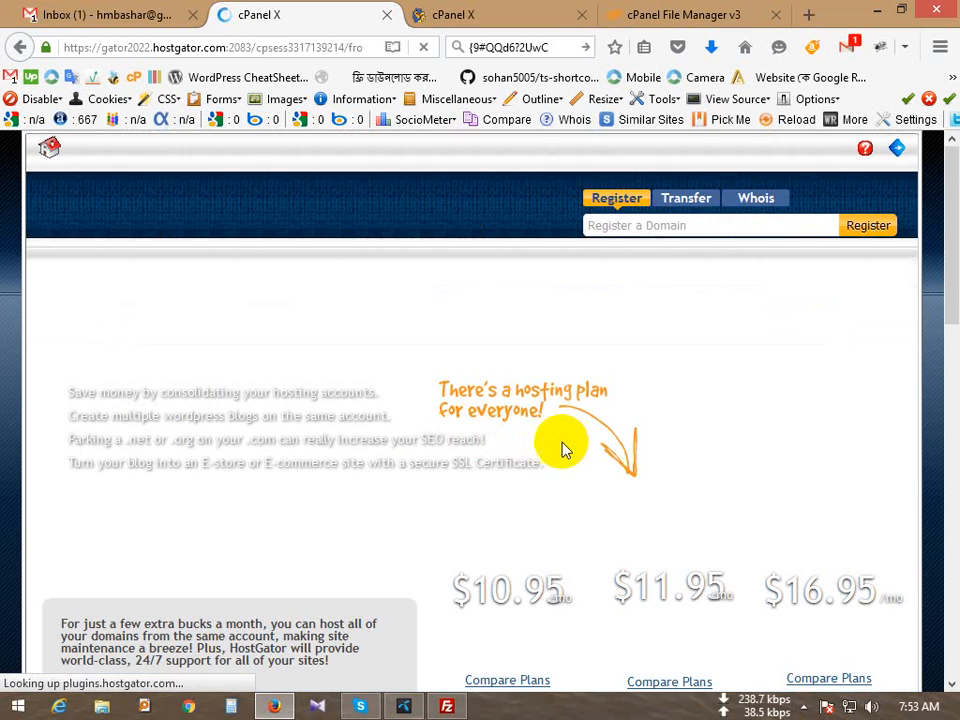
scroll(553, 455, down, 5)
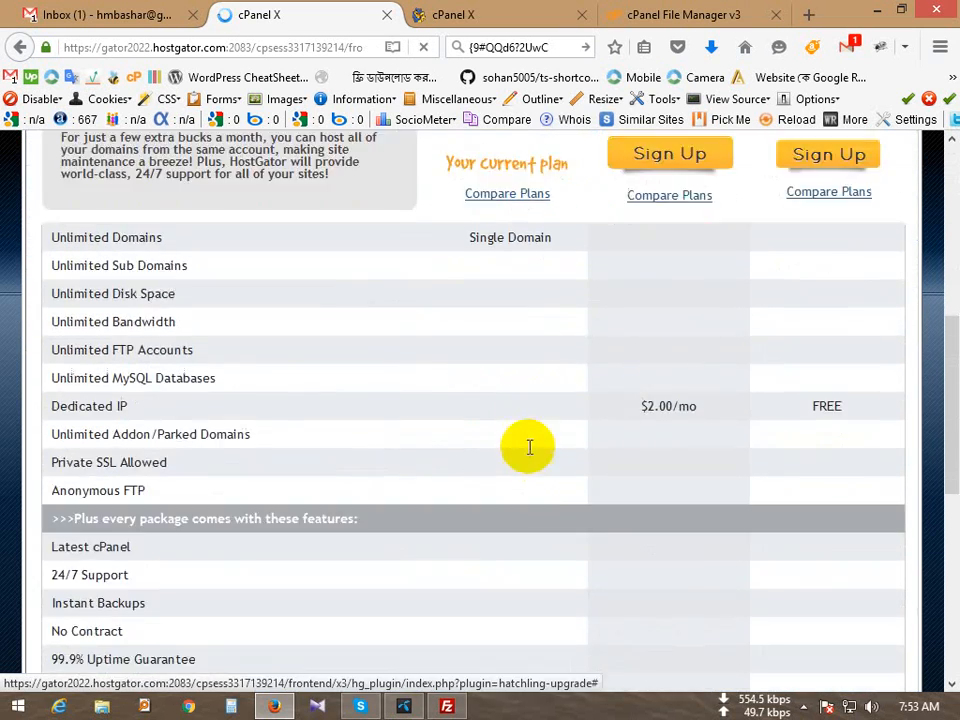
scroll(523, 444, up, 6)
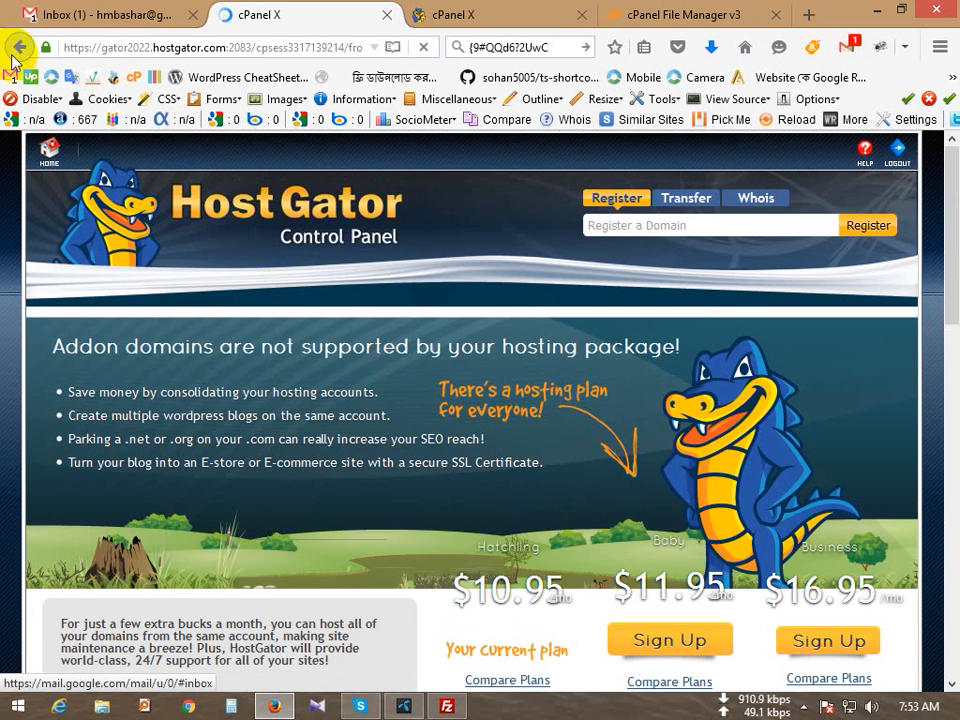
click(88, 16)
click(306, 12)
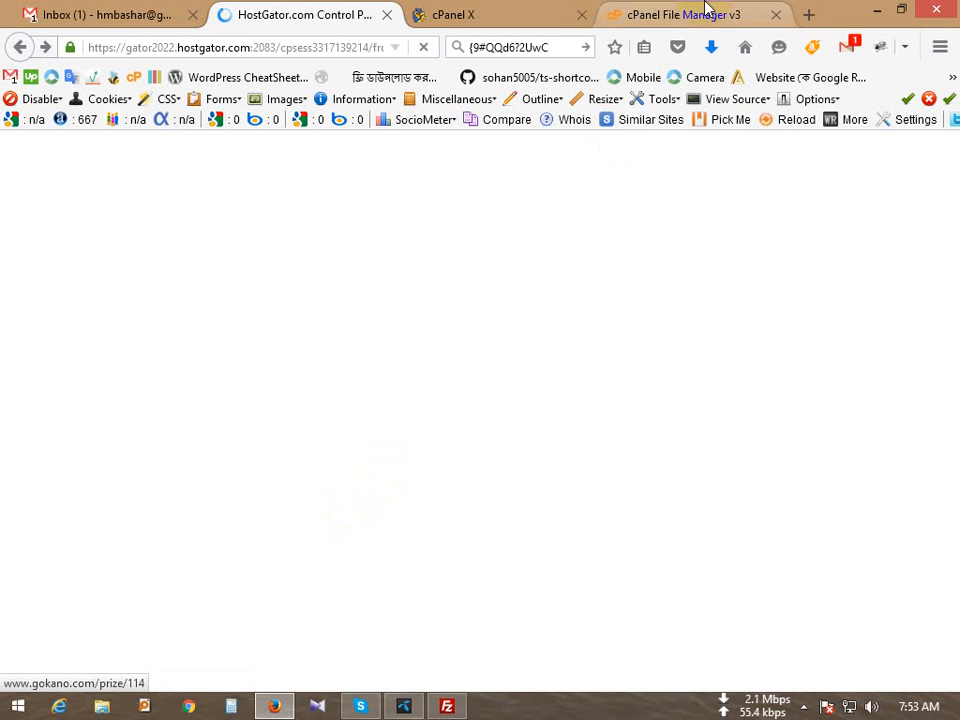
Step: Minimize the browser and reposition the FileZilla window on the desktop
click(706, 12)
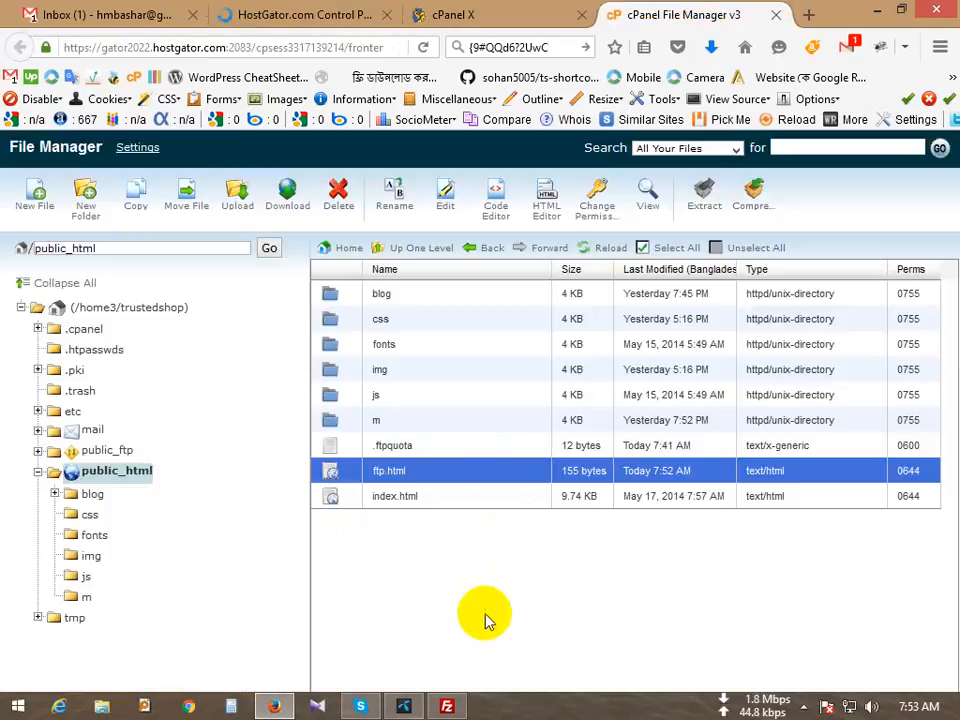
click(274, 706)
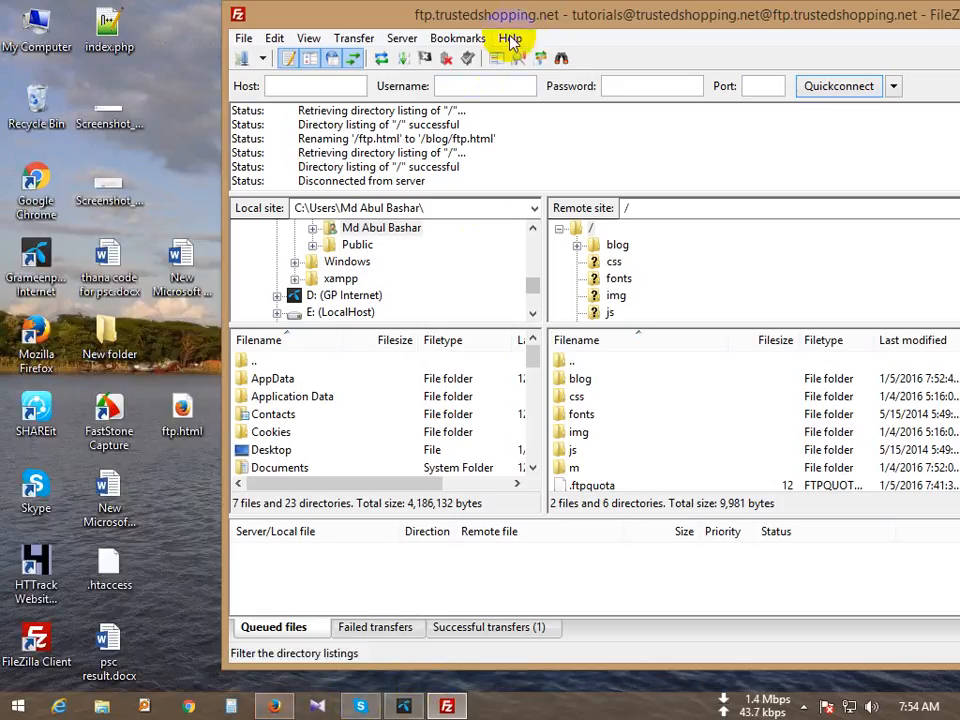
drag(454, 15, 306, 15)
click(96, 40)
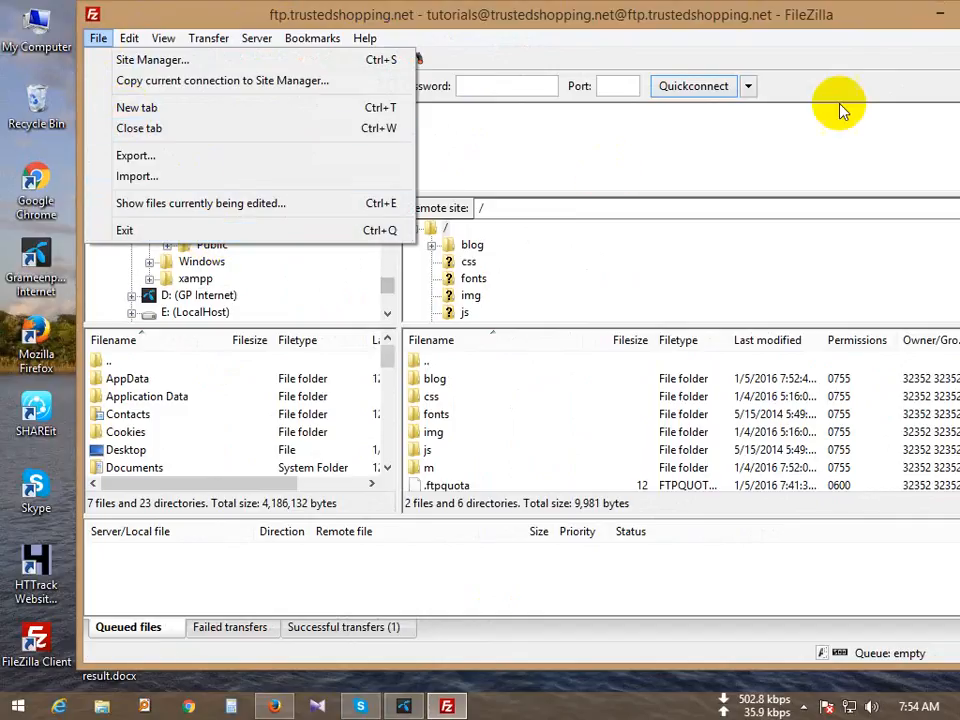
drag(831, 17, 643, 26)
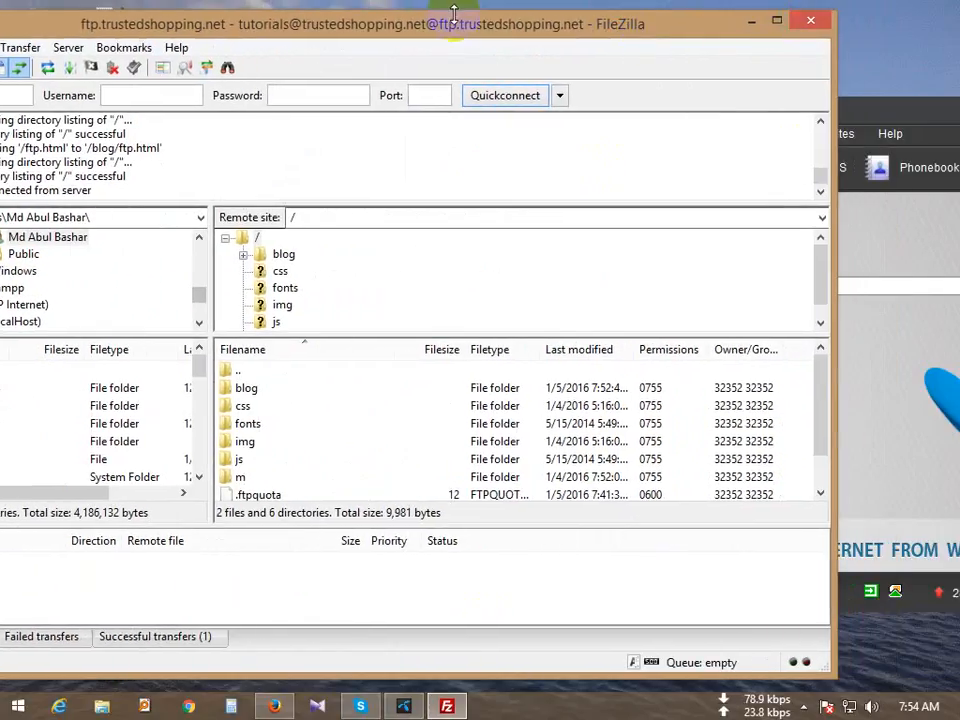
drag(455, 15, 616, 8)
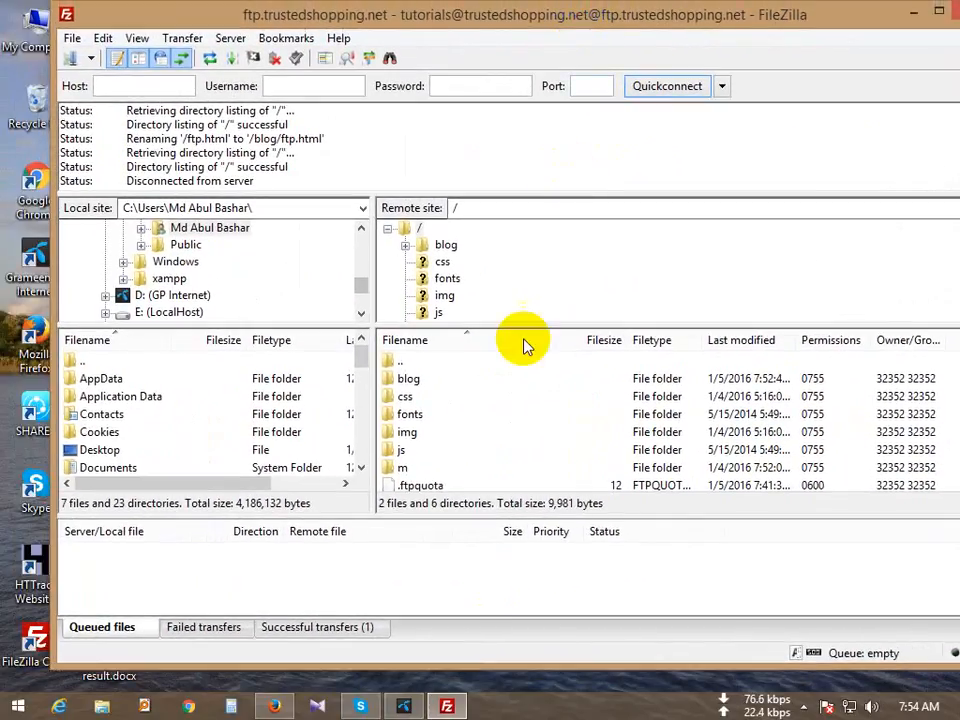
scroll(508, 445, down, 2)
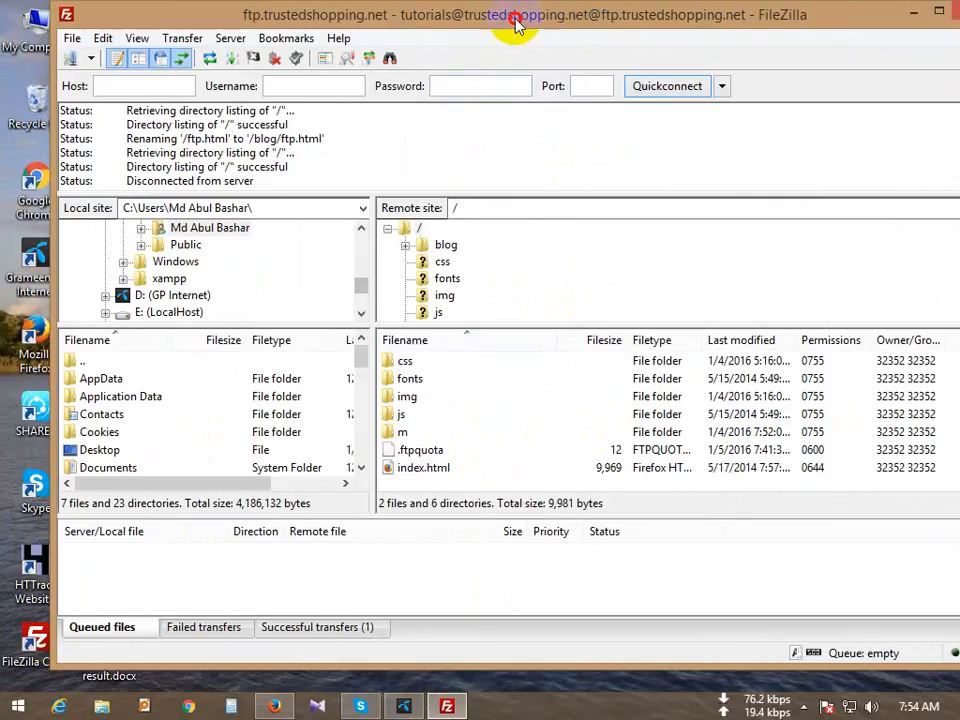
drag(515, 22, 463, 22)
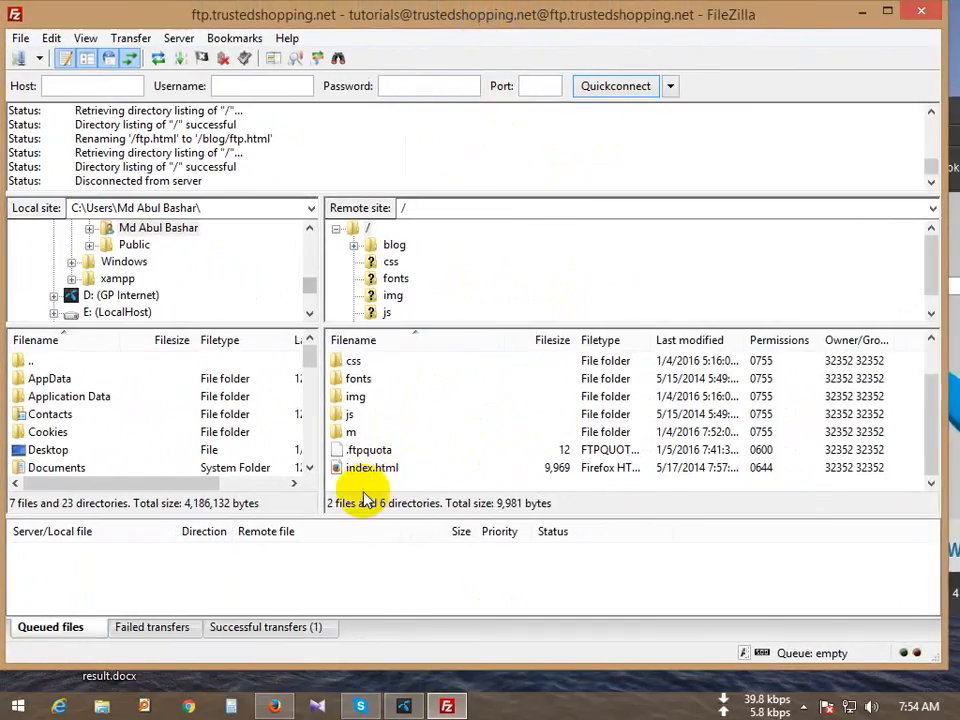
scroll(390, 443, up, 2)
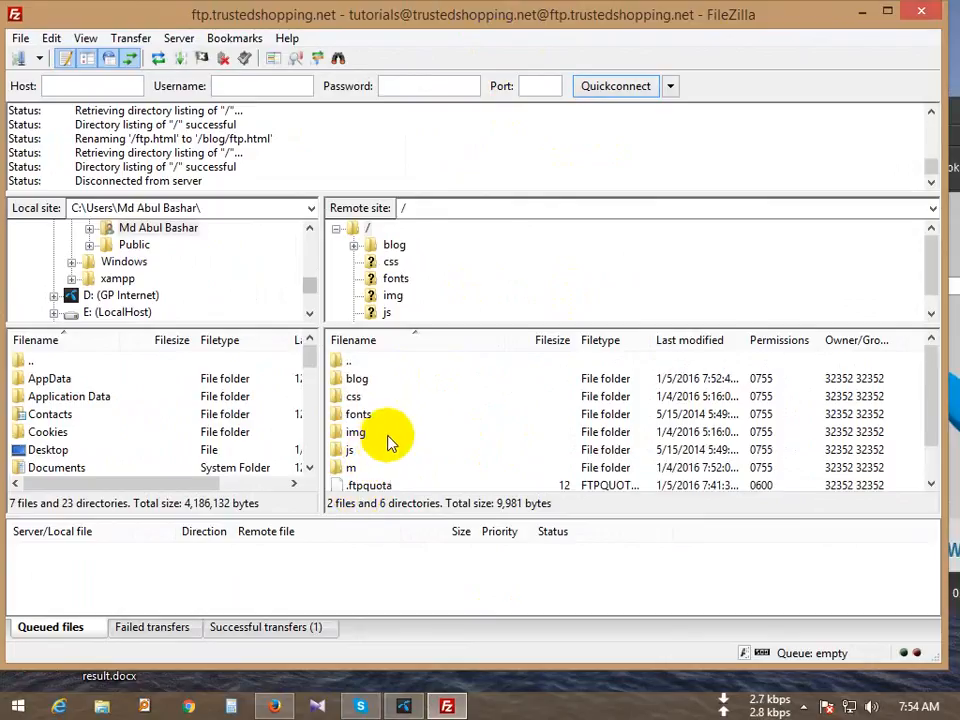
scroll(345, 415, down, 2)
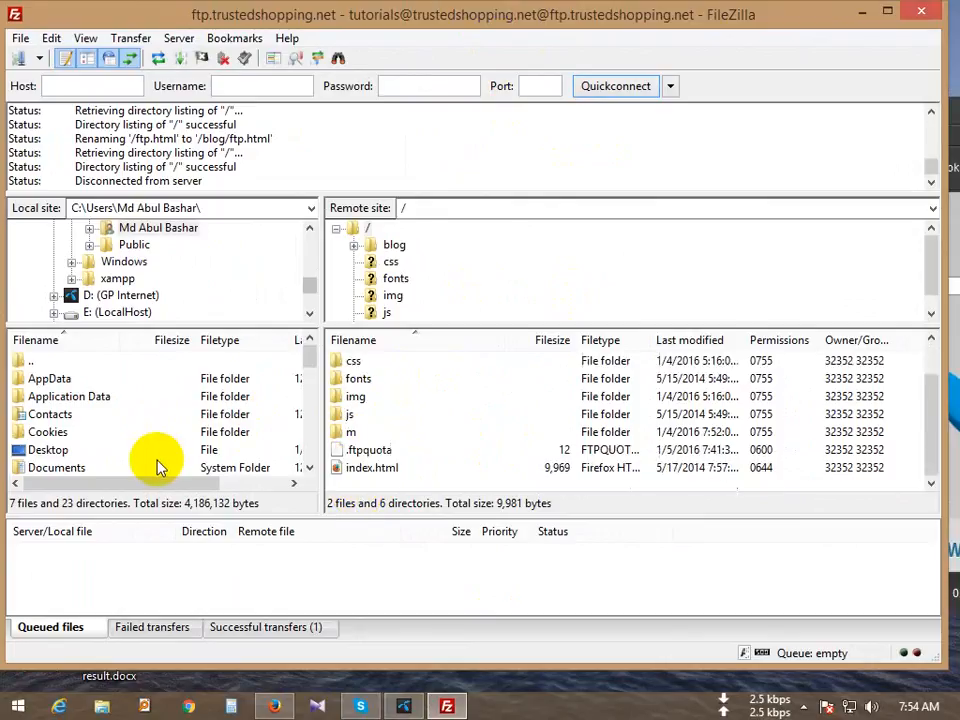
scroll(365, 405, up, 2)
Step: Open the remote blog folder, now listing ftp.html beside index.html, and narrow the window
double_click(358, 381)
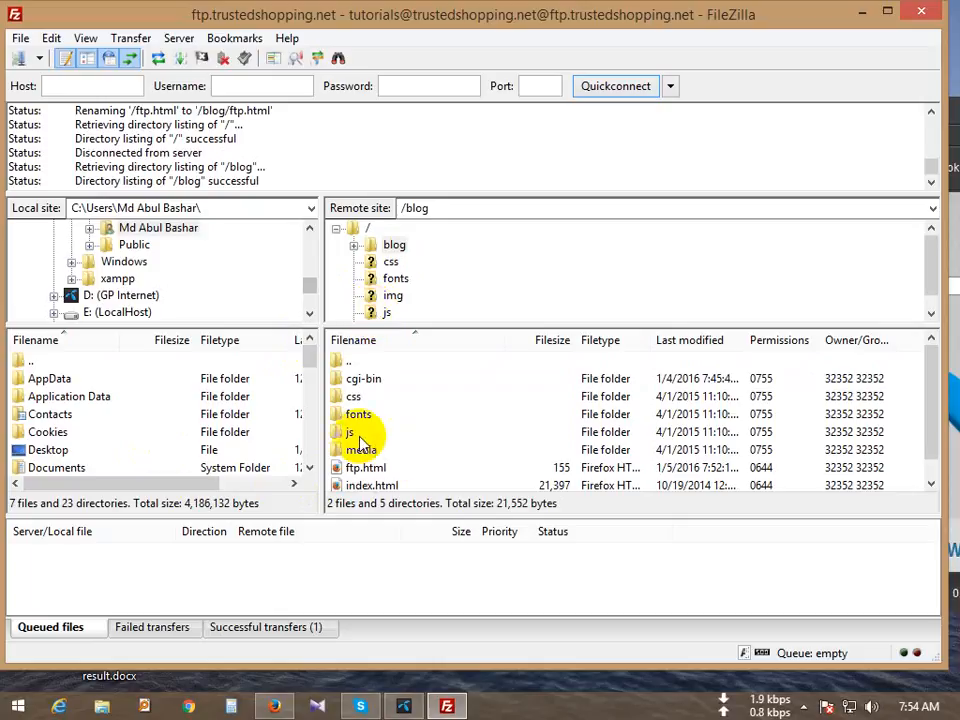
drag(400, 25, 422, 36)
drag(22, 260, 128, 253)
drag(557, 29, 484, 24)
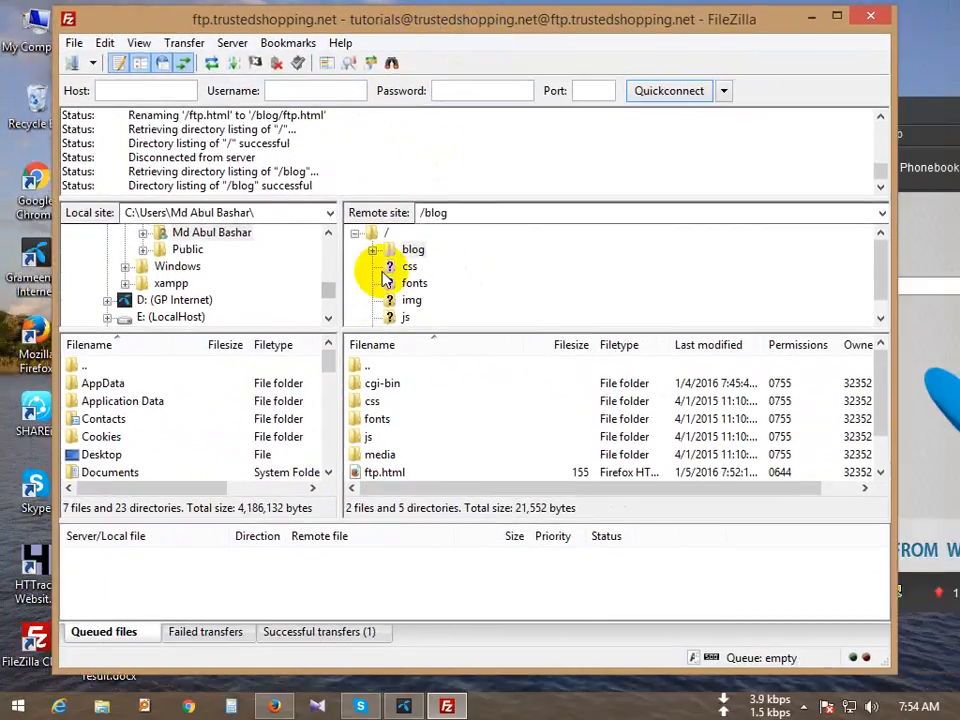
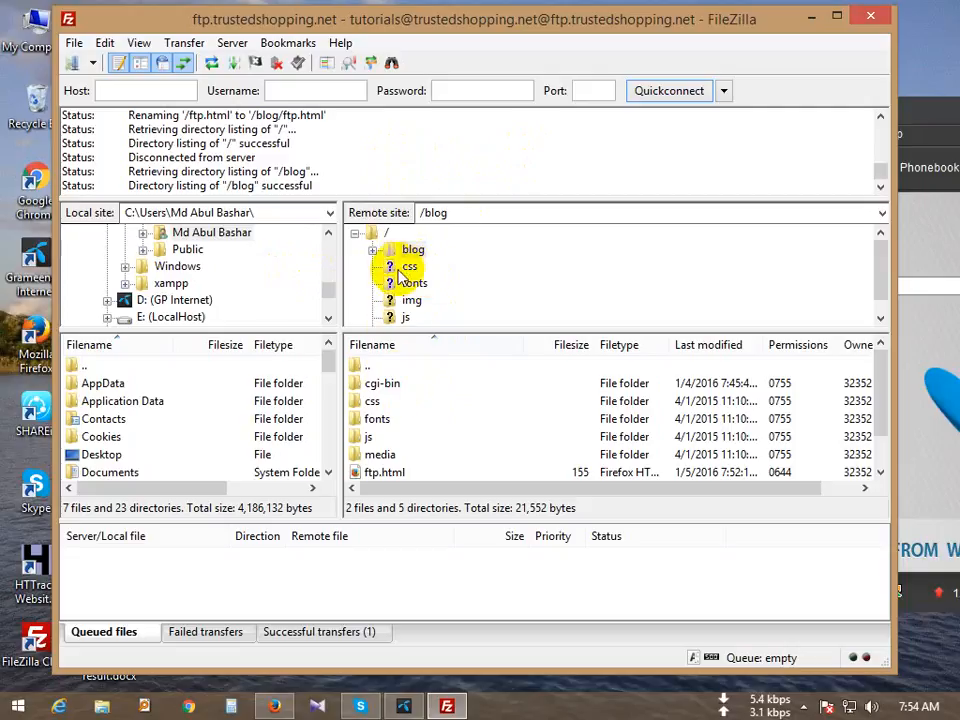
Step: Expand the remote blog folder and select ftp.html listed beside index.html
click(413, 250)
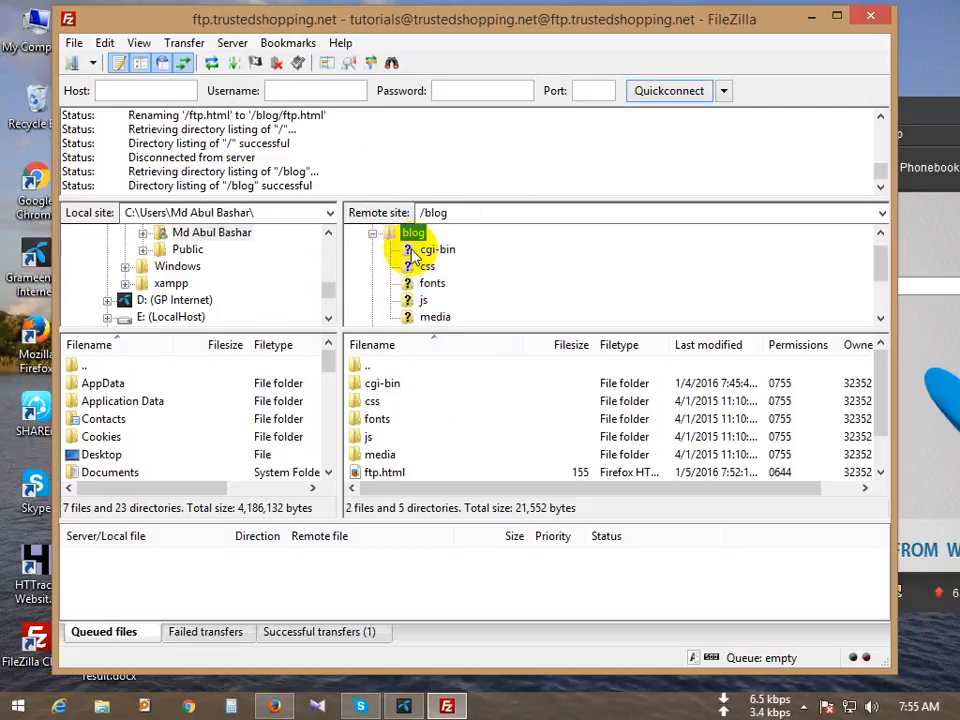
scroll(420, 290, up, 1)
scroll(428, 283, down, 1)
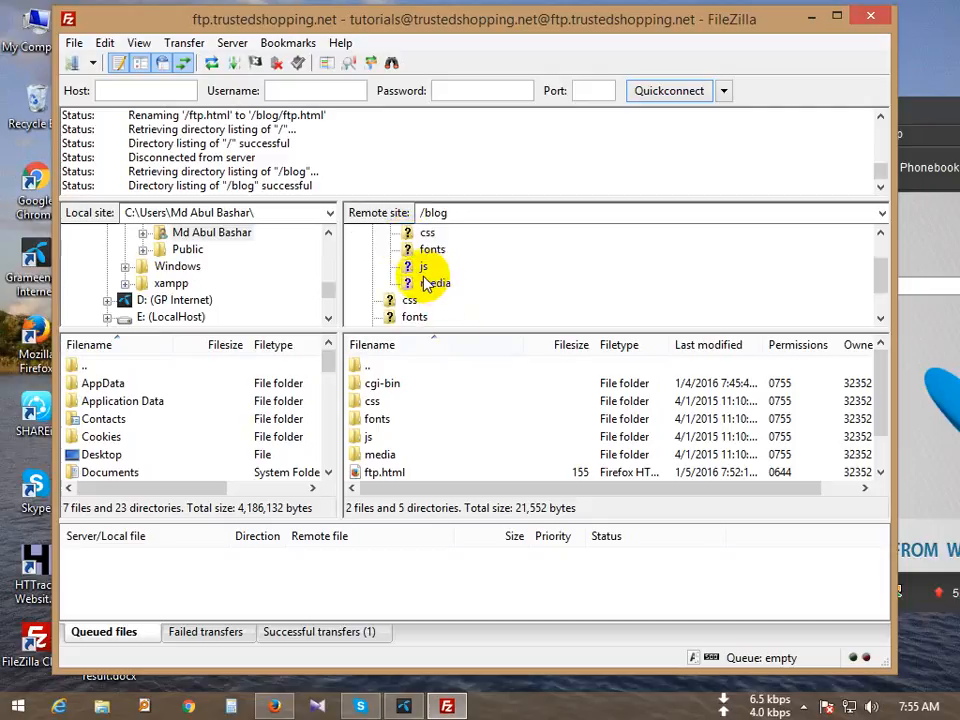
scroll(414, 259, up, 1)
scroll(418, 279, down, 2)
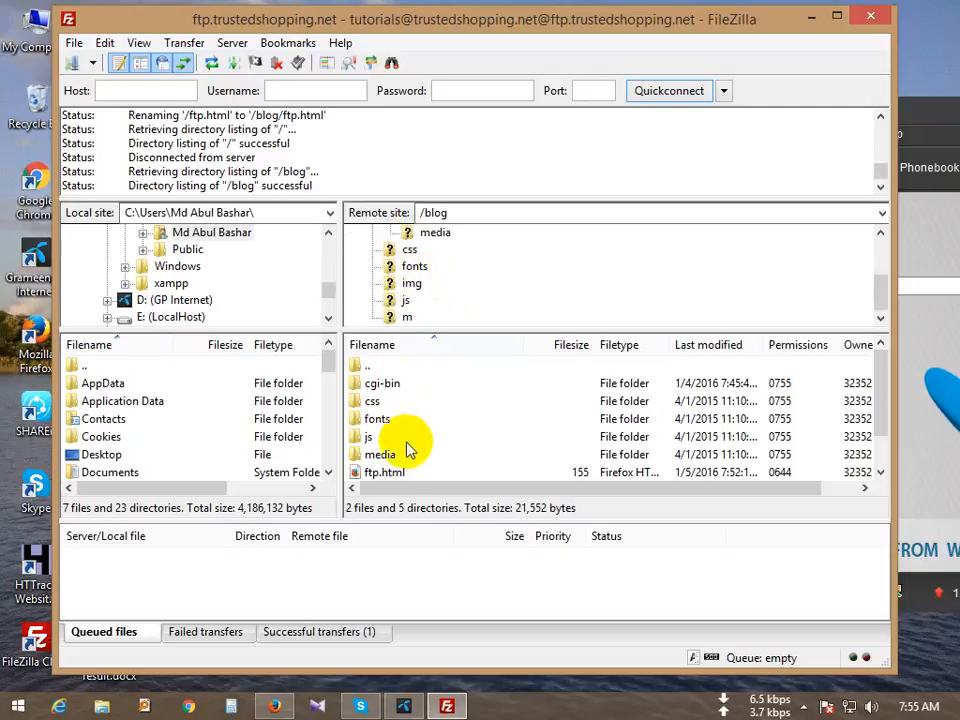
click(386, 470)
scroll(435, 461, down, 1)
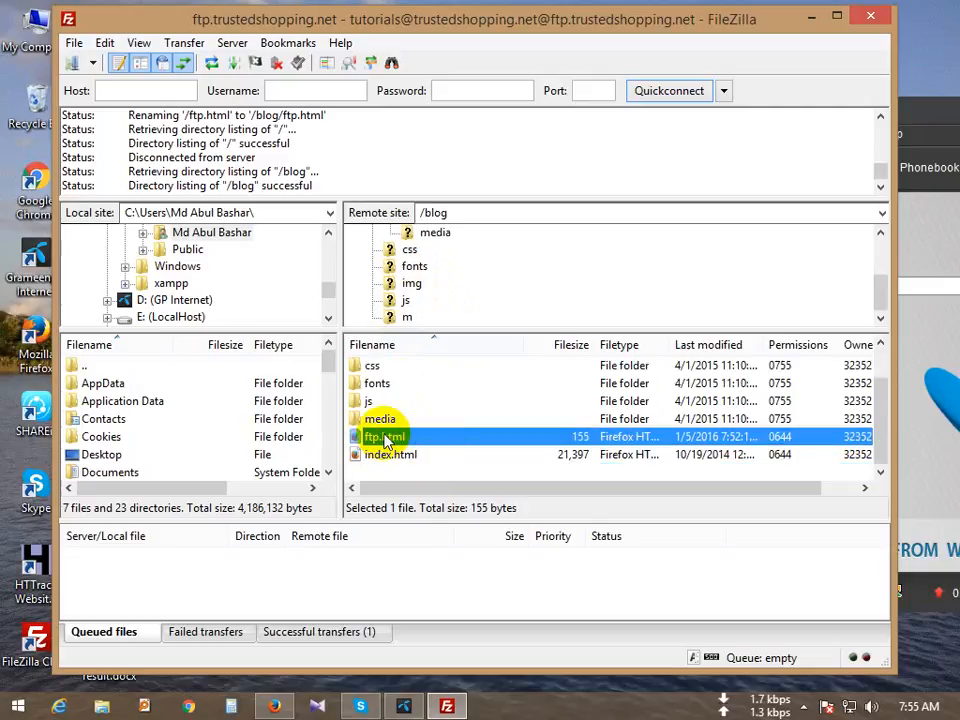
scroll(396, 407, up, 1)
drag(461, 216, 383, 214)
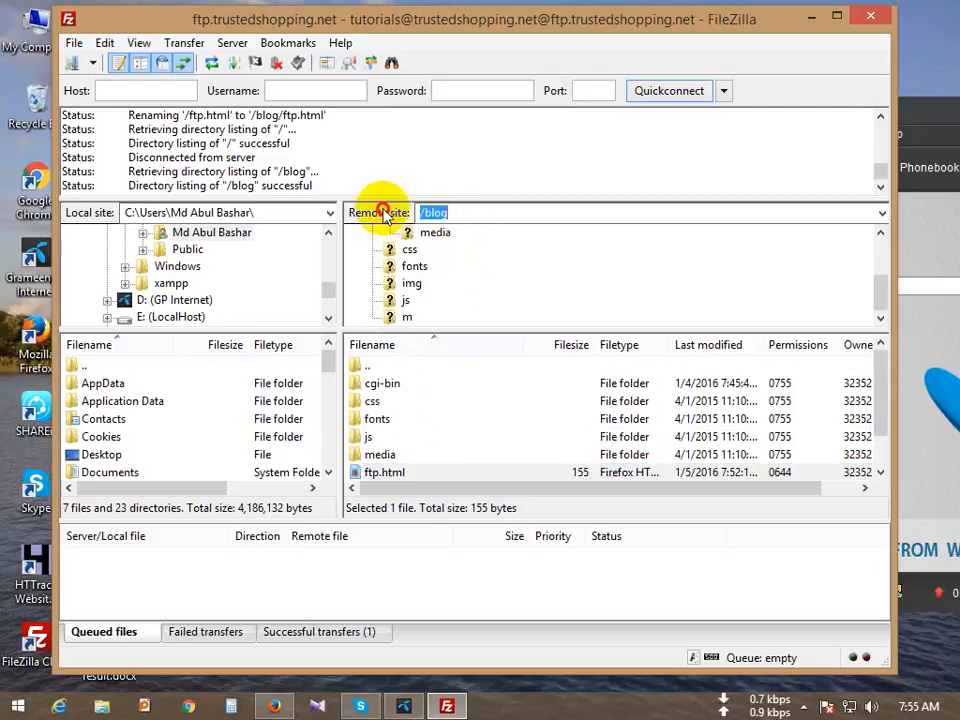
click(385, 474)
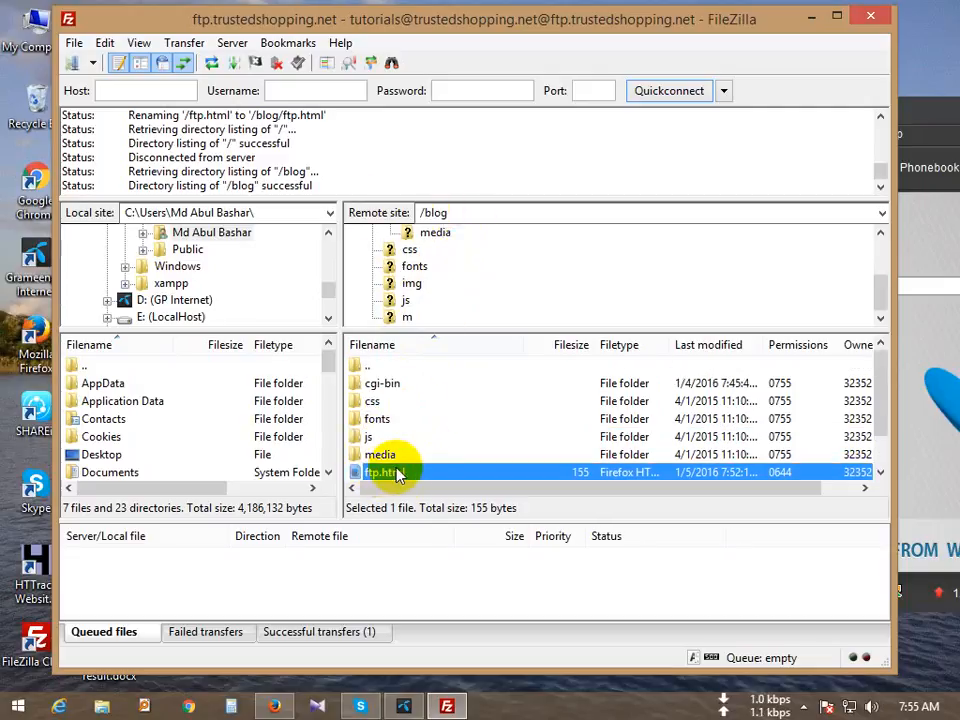
scroll(392, 450, down, 1)
Step: Open ftp.html with View/Edit in the browser, then return to FileZilla
right_click(385, 440)
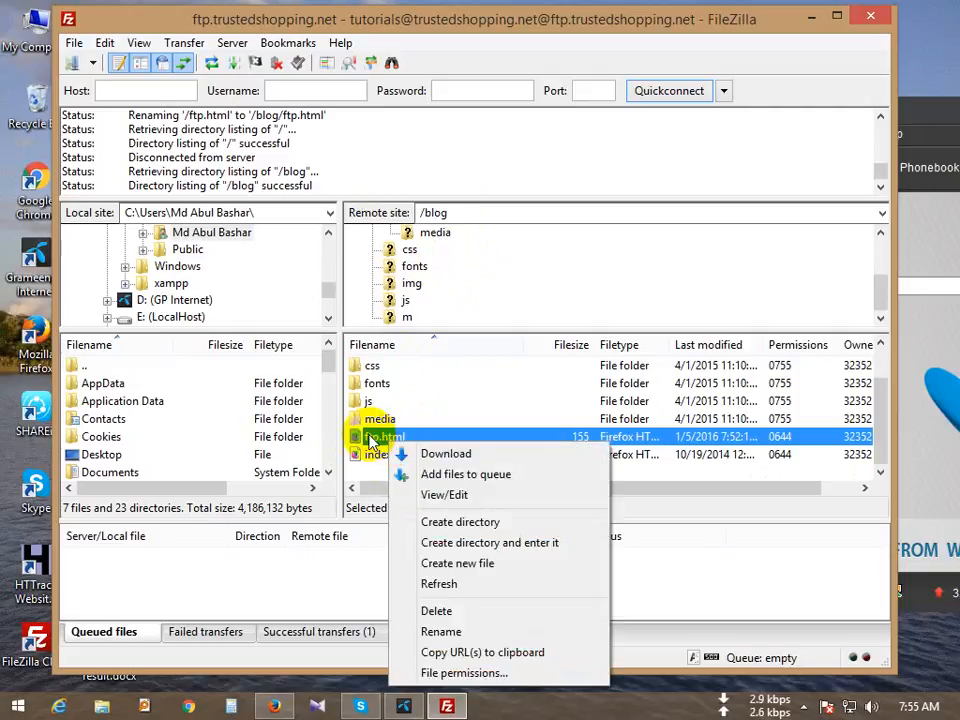
right_click(371, 441)
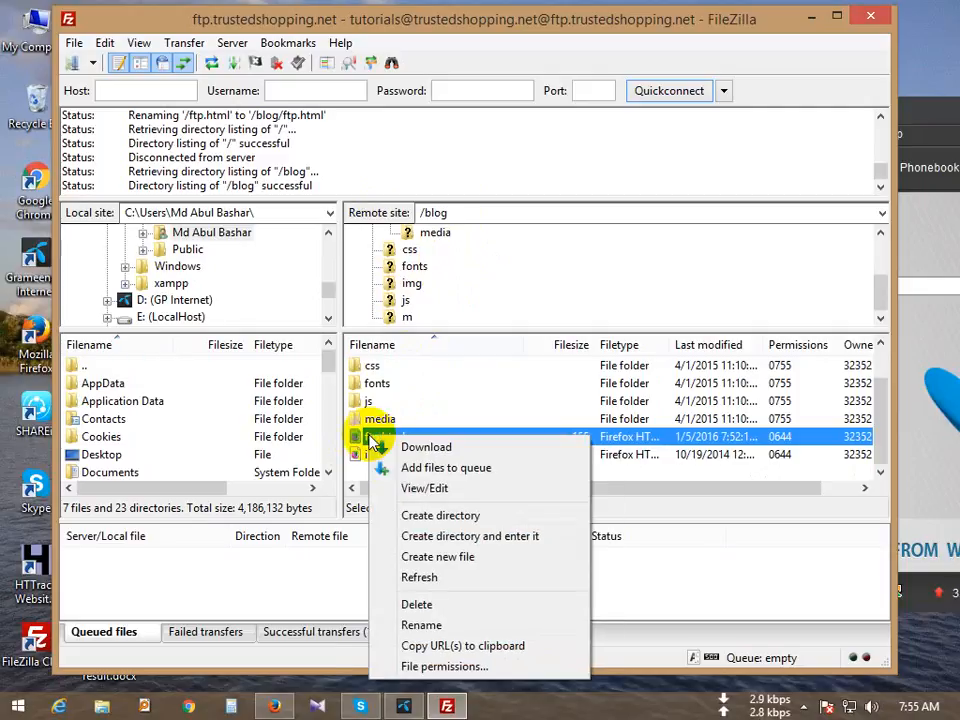
right_click(363, 439)
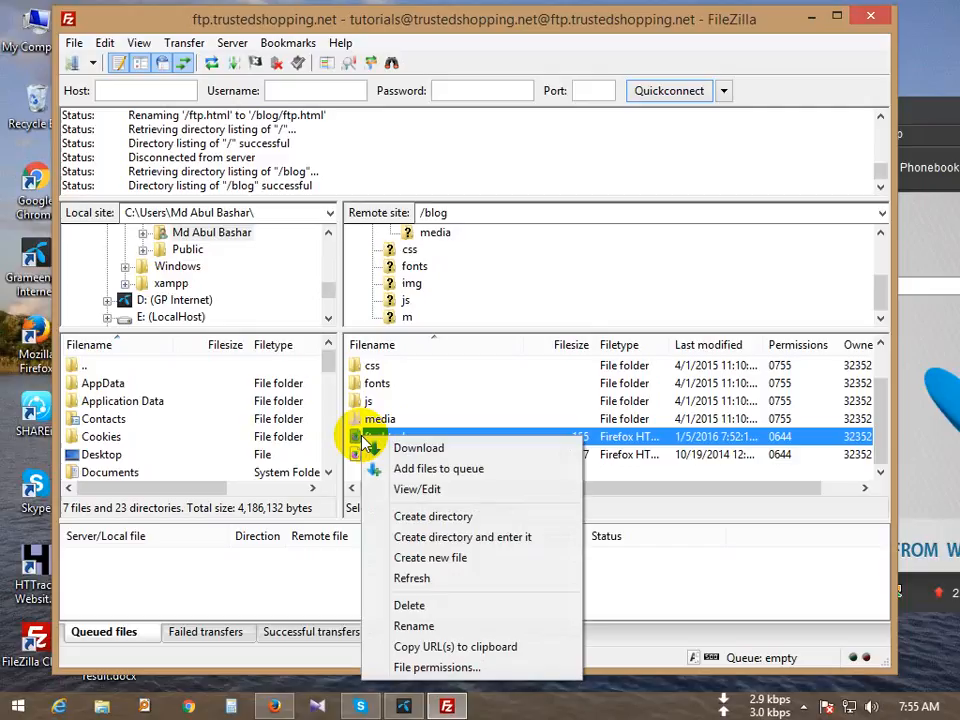
click(450, 490)
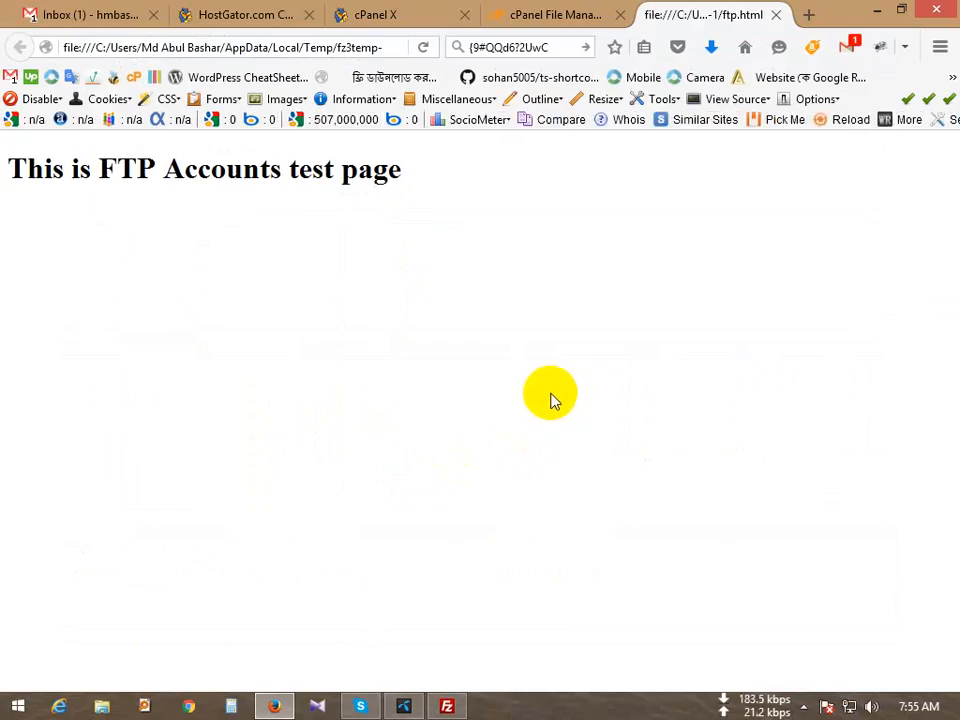
click(276, 702)
Step: View ftp.html again choosing Discard to redownload it, then close its browser tabs
right_click(379, 438)
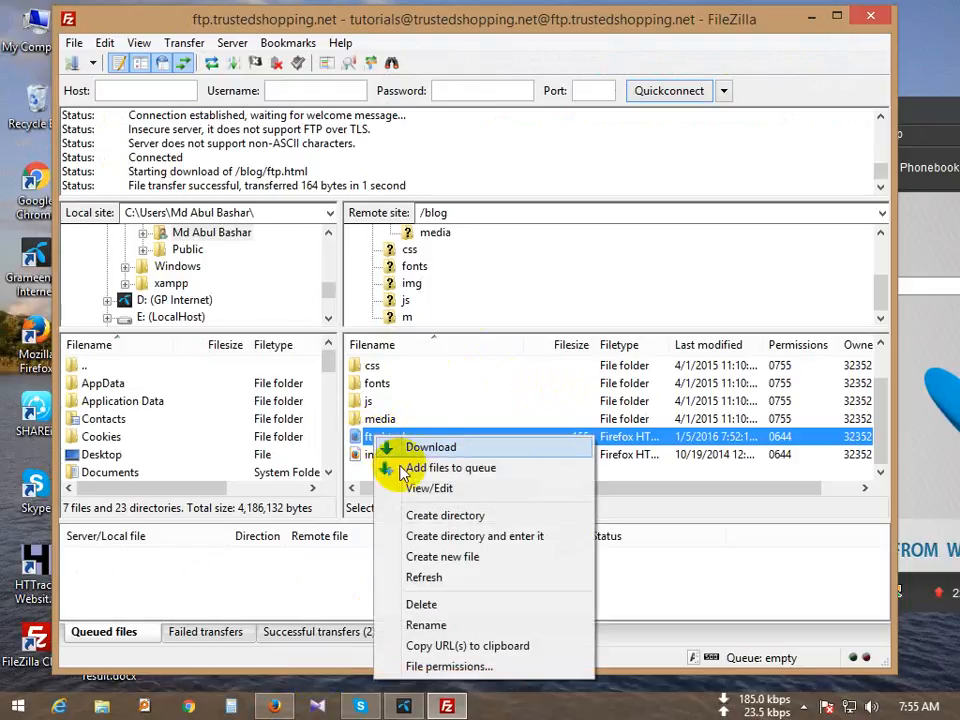
click(445, 490)
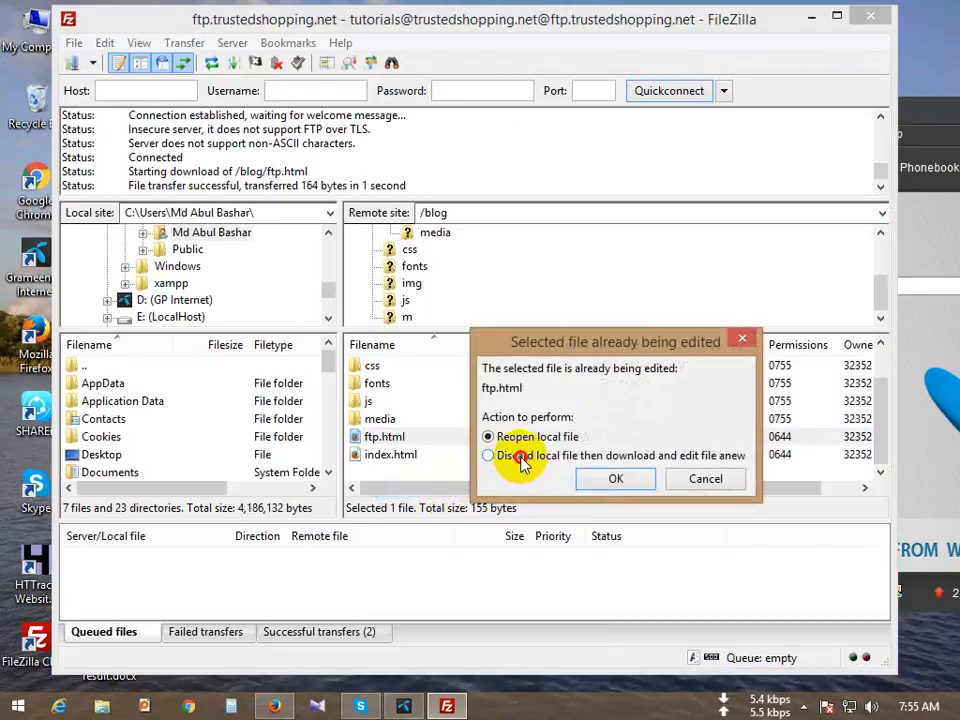
click(522, 460)
click(615, 479)
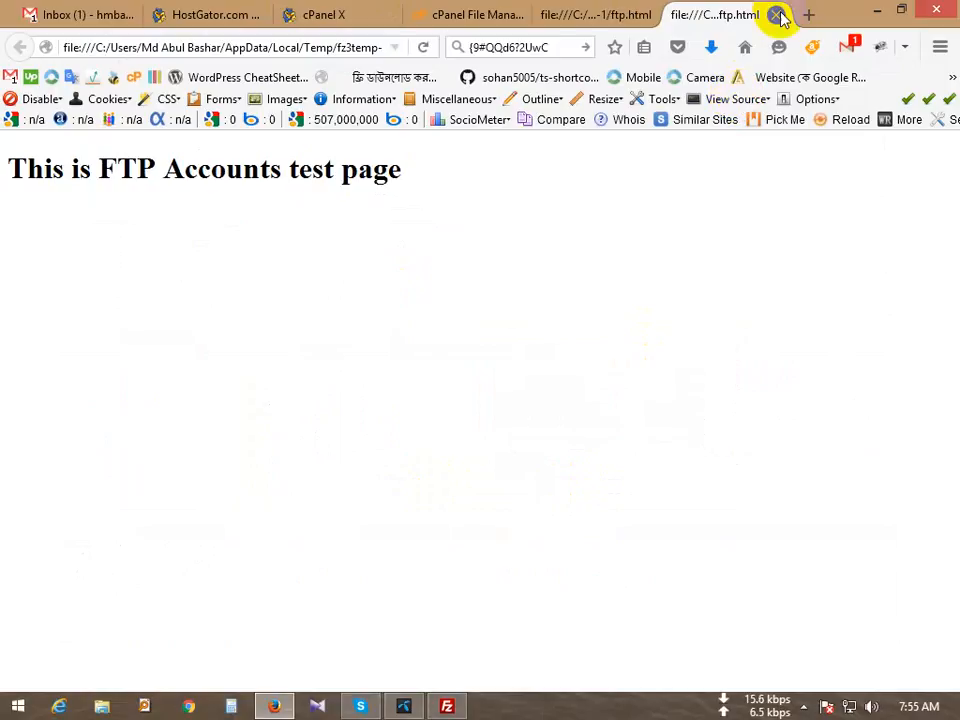
click(780, 17)
click(778, 15)
click(878, 12)
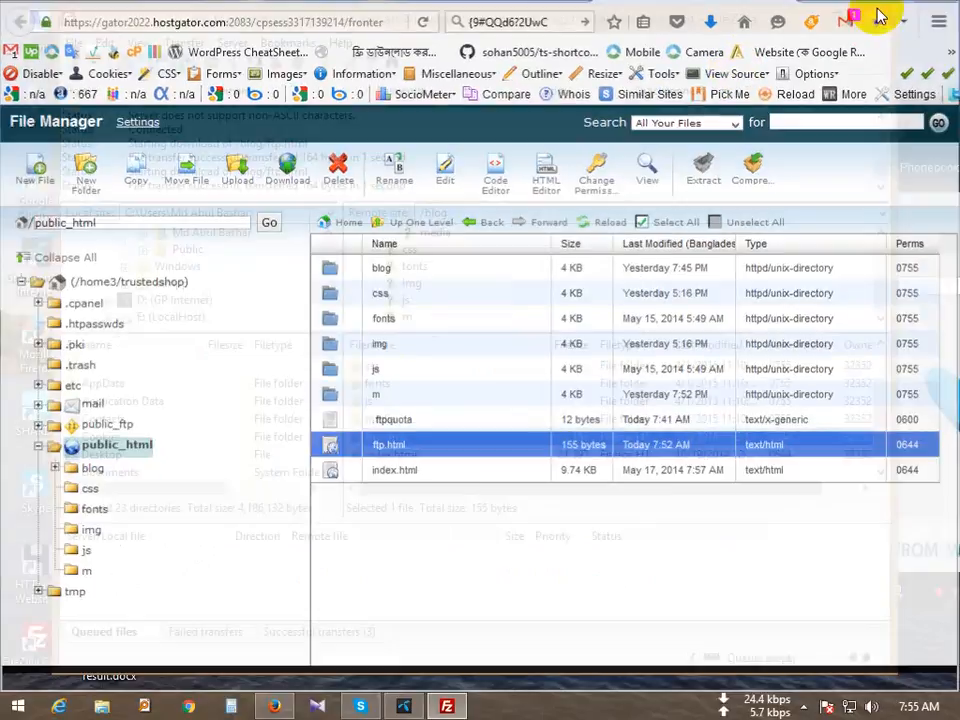
Step: Reopen the existing local ftp.html, reload the 'This is FTP Accounts test page' view, and minimize the browser
right_click(381, 437)
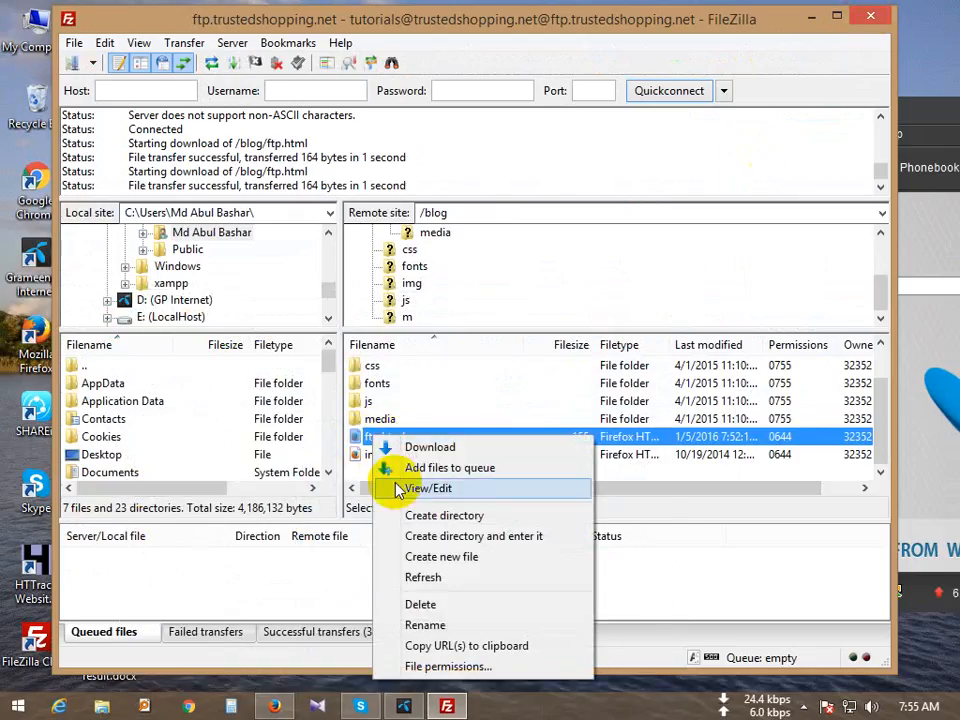
click(476, 487)
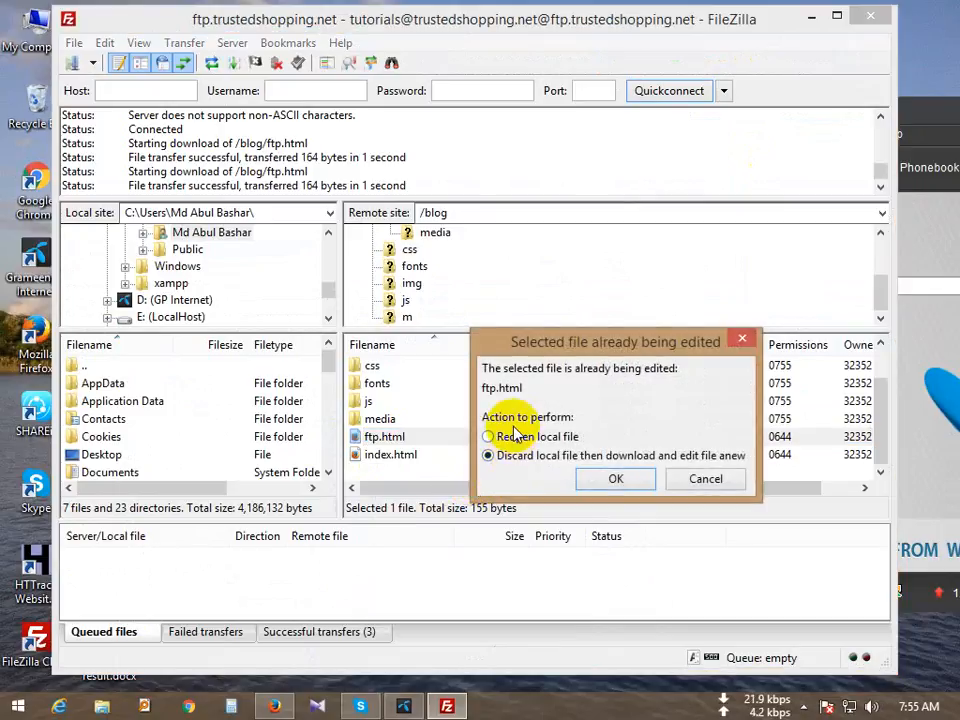
click(510, 440)
click(595, 480)
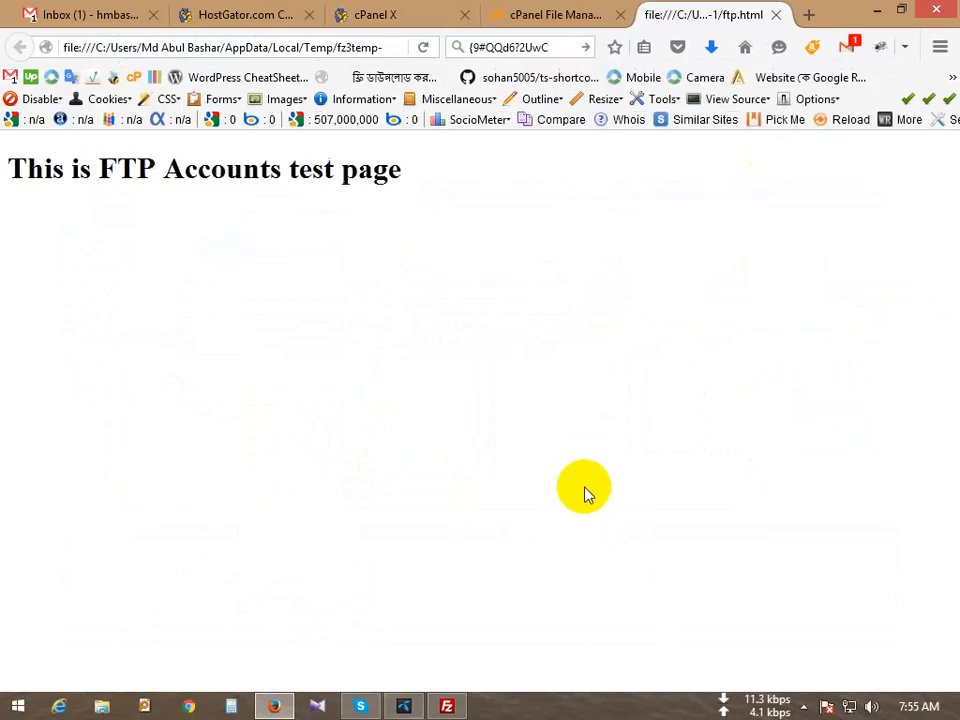
drag(316, 47, 422, 51)
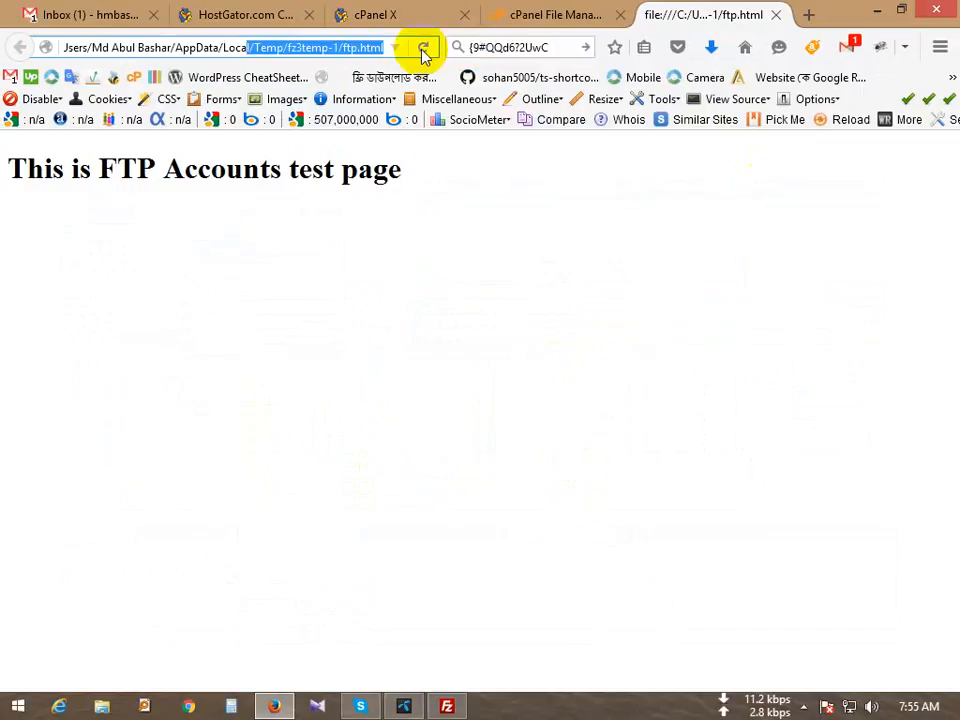
click(416, 312)
click(876, 9)
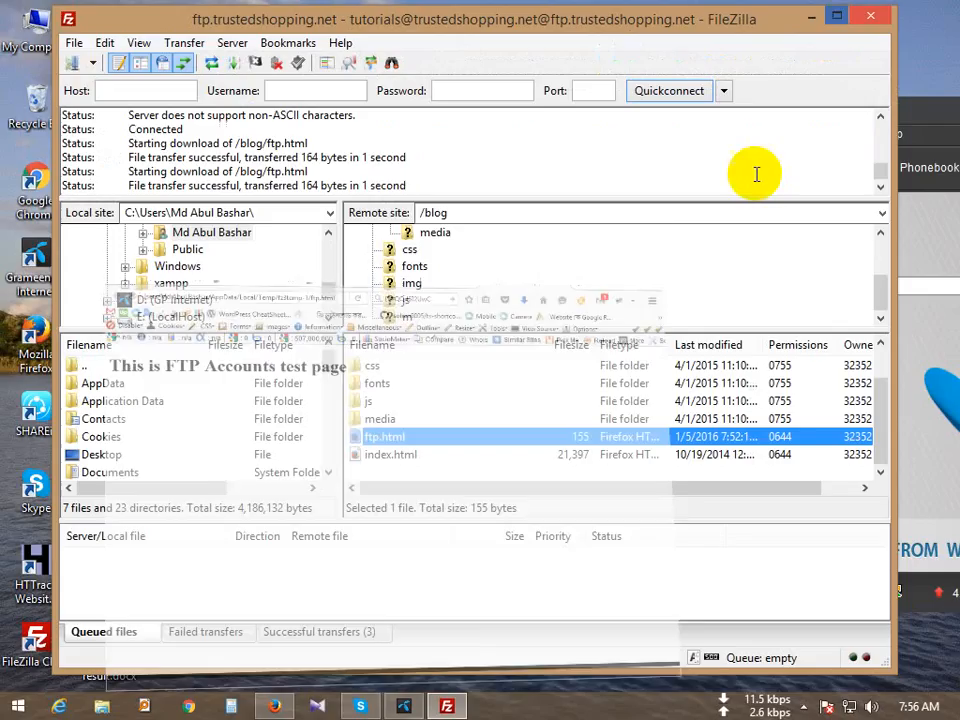
Step: Navigate from the media folder back up through blog to the remote root folder
double_click(377, 420)
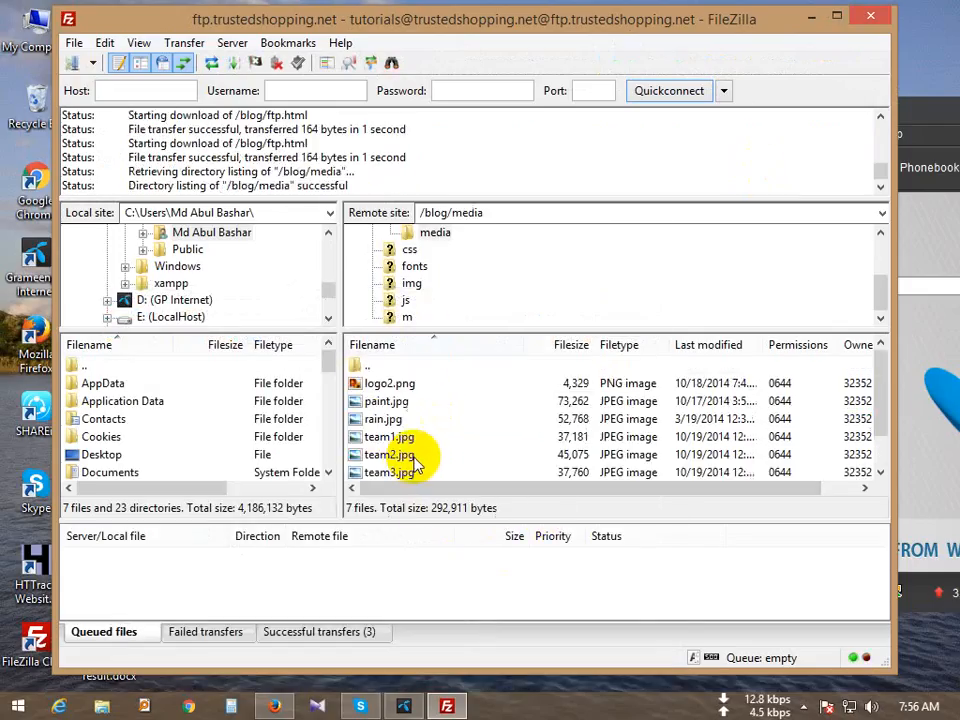
double_click(405, 367)
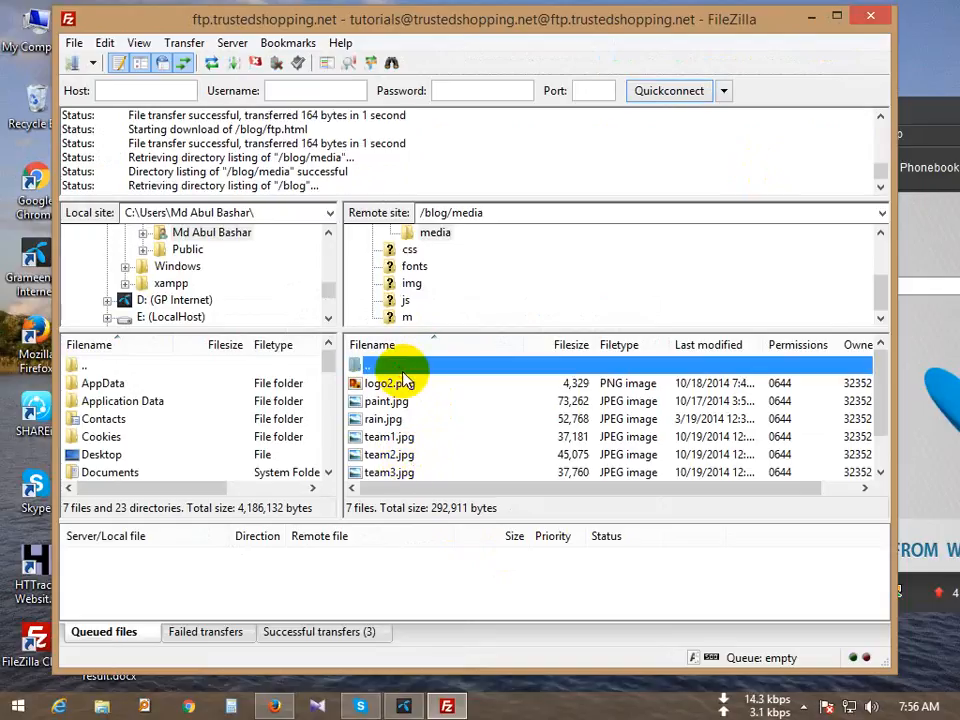
double_click(399, 368)
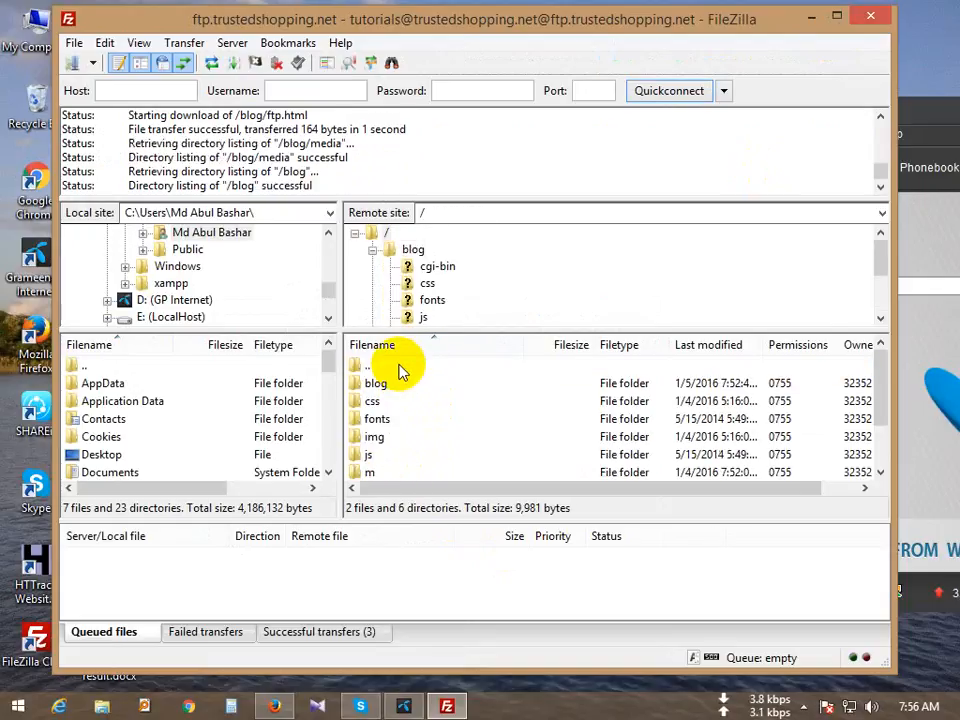
scroll(405, 445, down, 1)
Step: View the root index.html with View/Edit in the browser, then close the tab and return
click(395, 454)
right_click(418, 455)
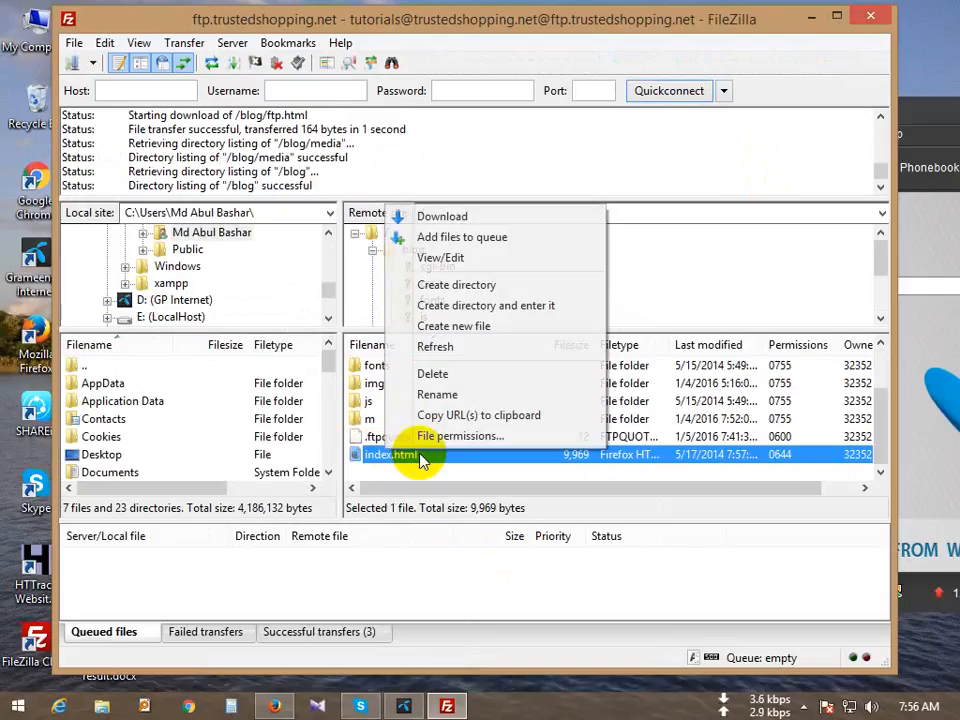
click(486, 259)
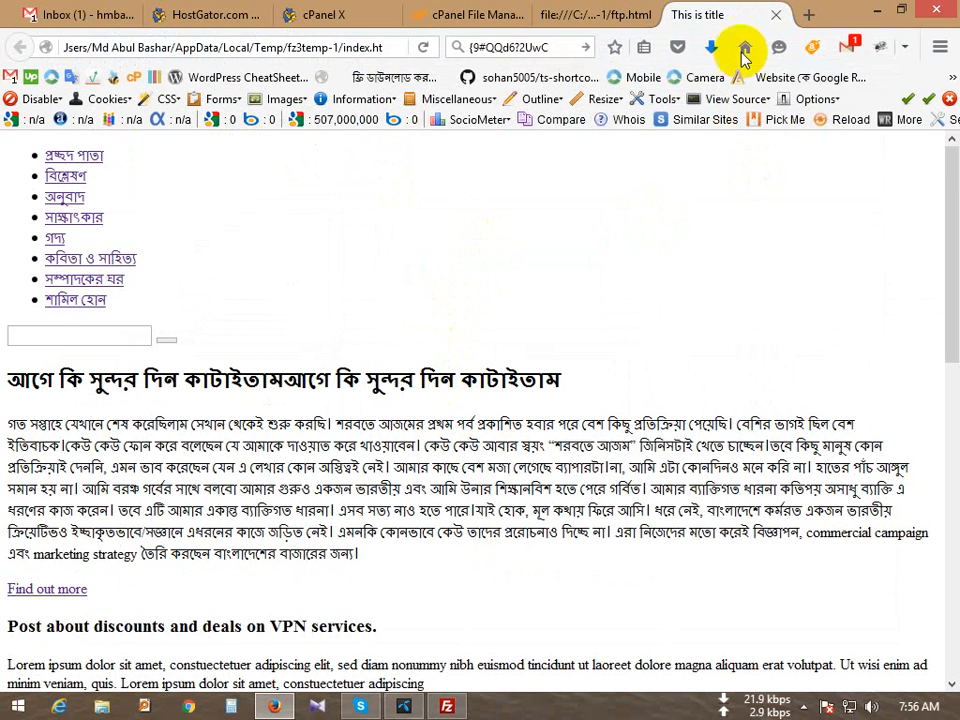
click(776, 15)
click(880, 12)
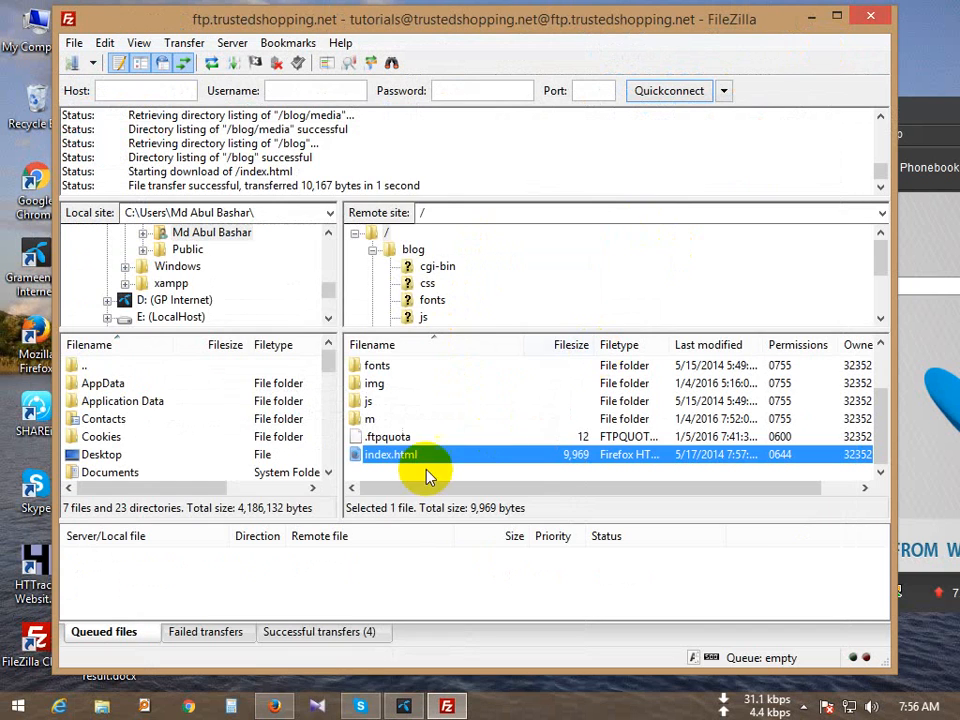
right_click(384, 461)
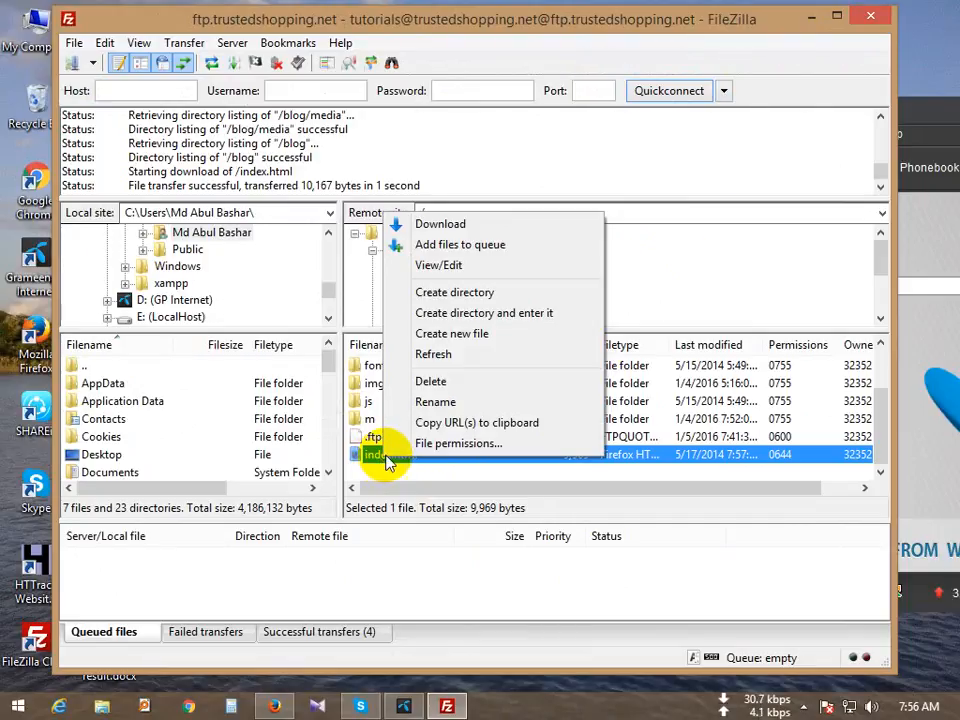
click(445, 447)
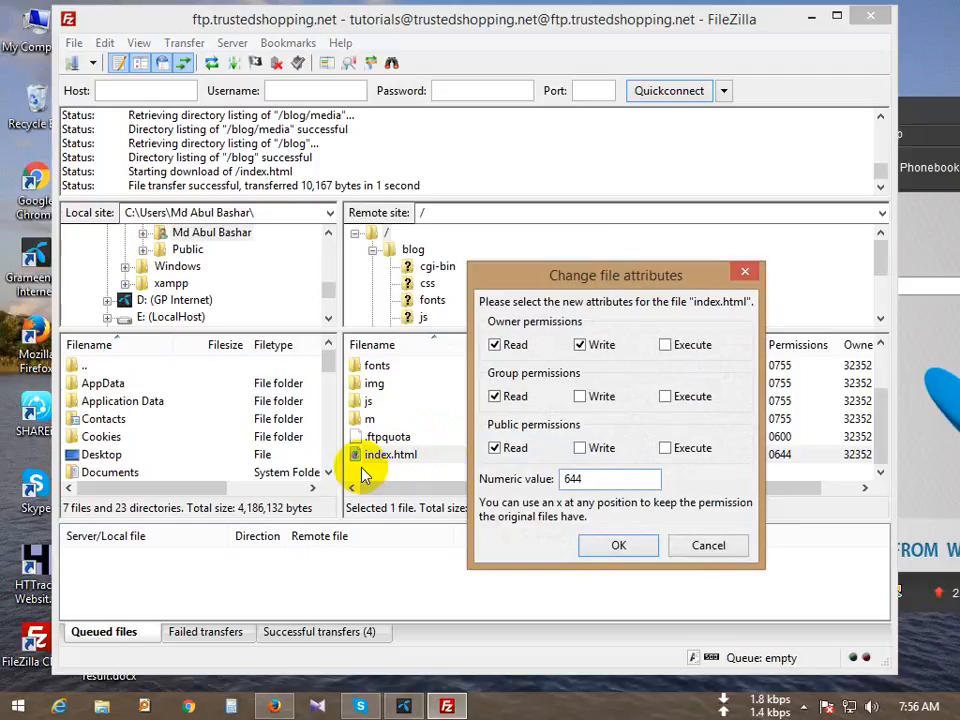
click(707, 546)
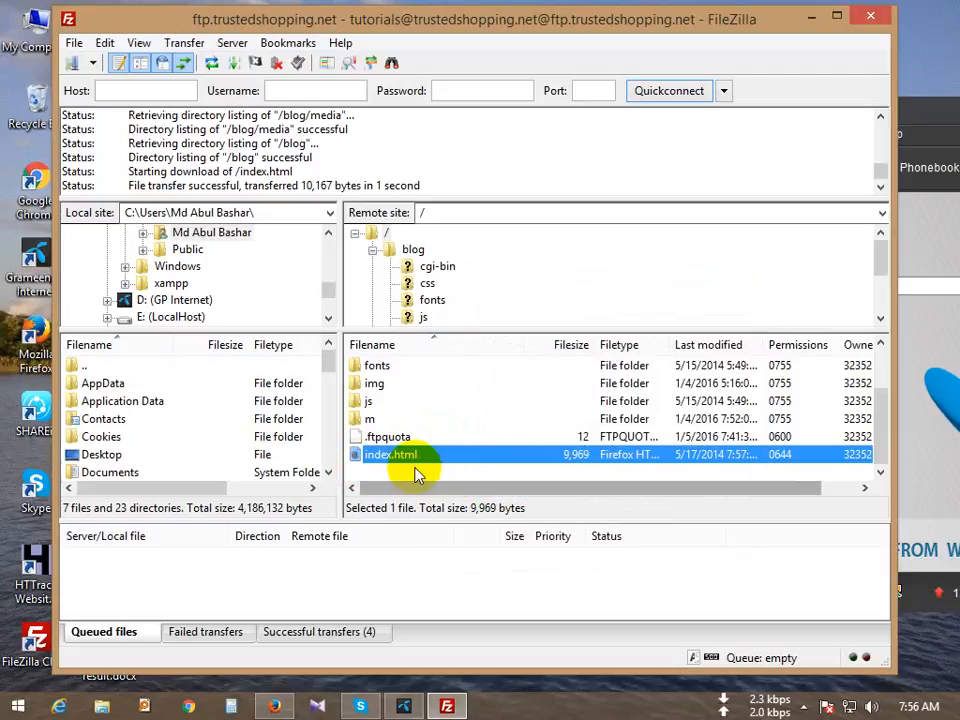
right_click(401, 456)
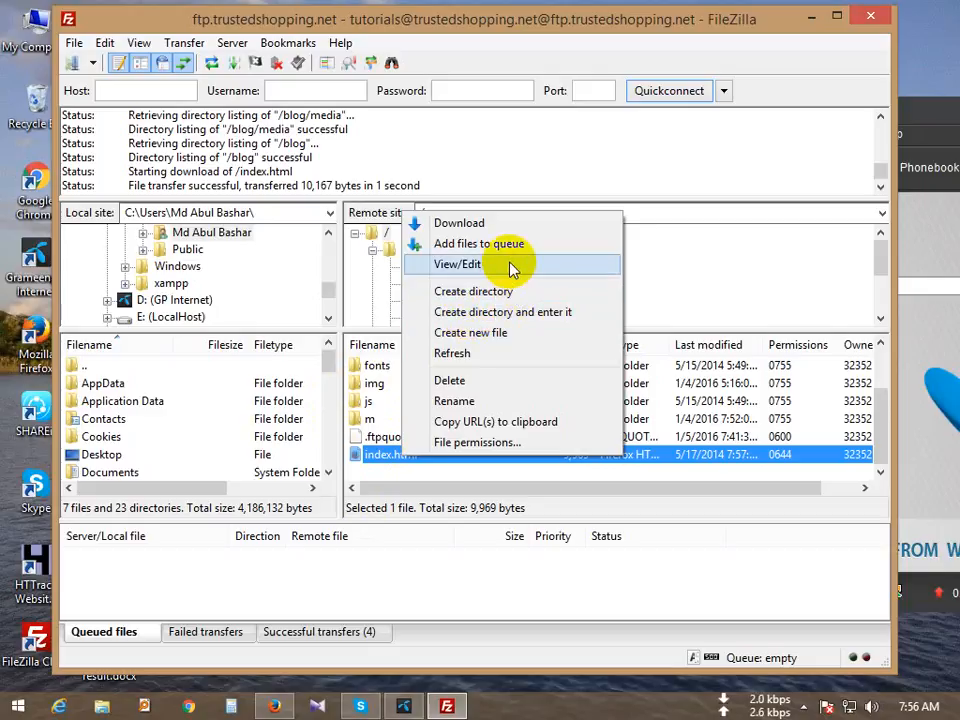
click(760, 437)
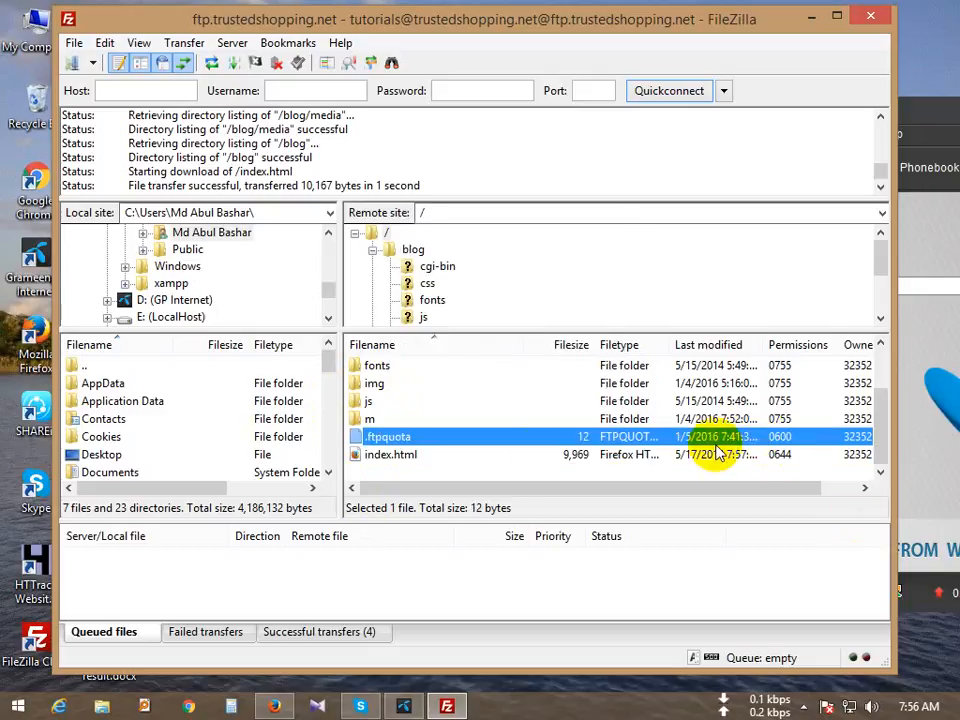
Step: Connect to the saved client site in a new tab, accepting the expired certificate
click(74, 43)
click(92, 62)
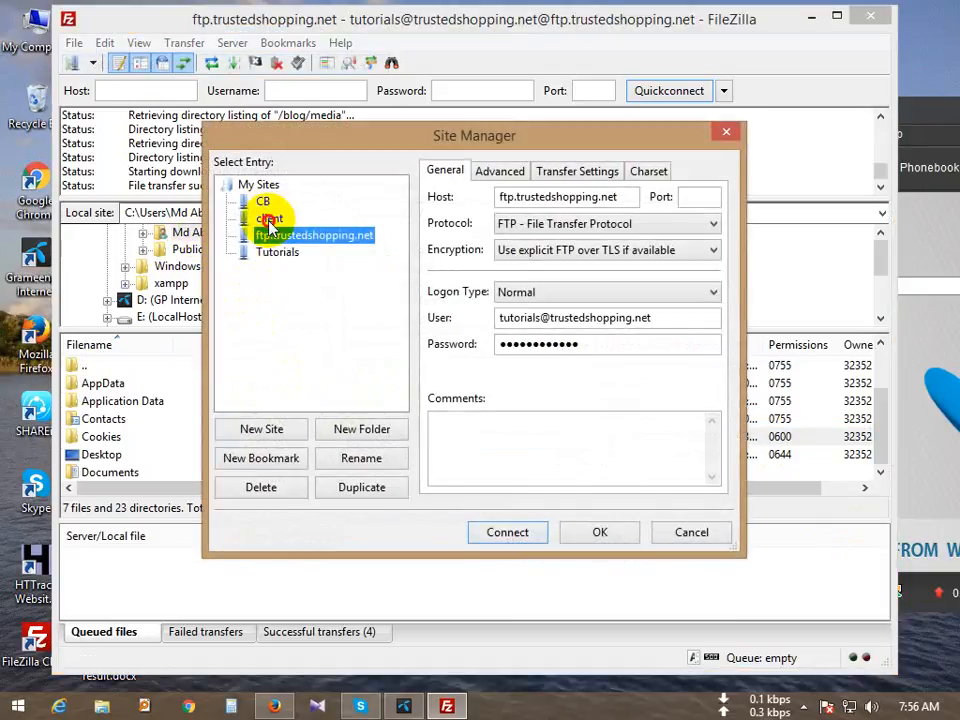
click(269, 219)
click(493, 534)
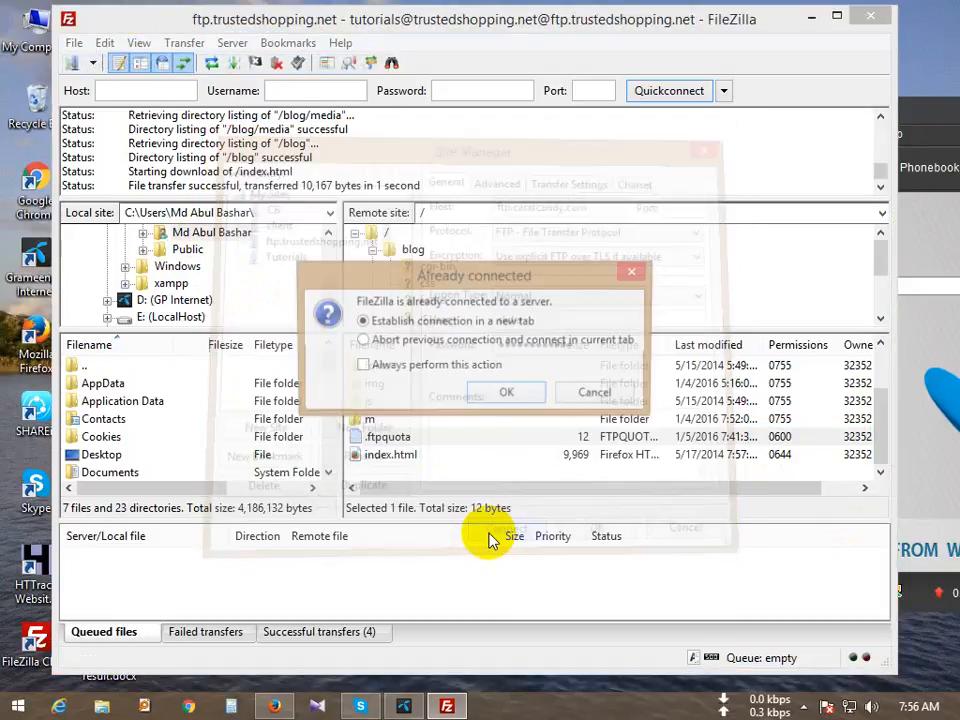
click(508, 395)
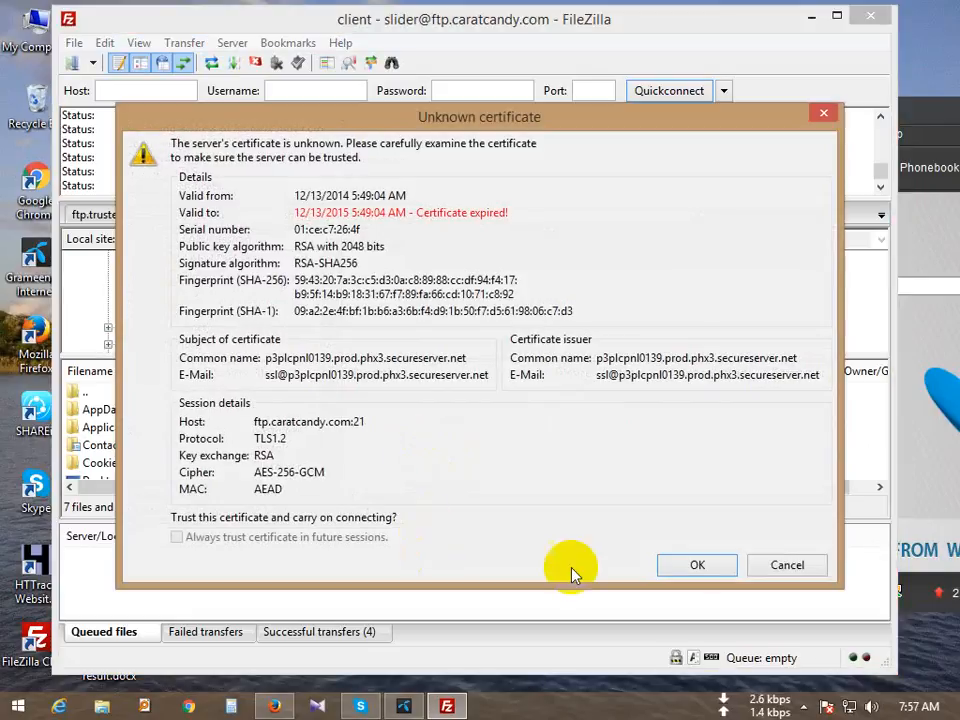
click(683, 565)
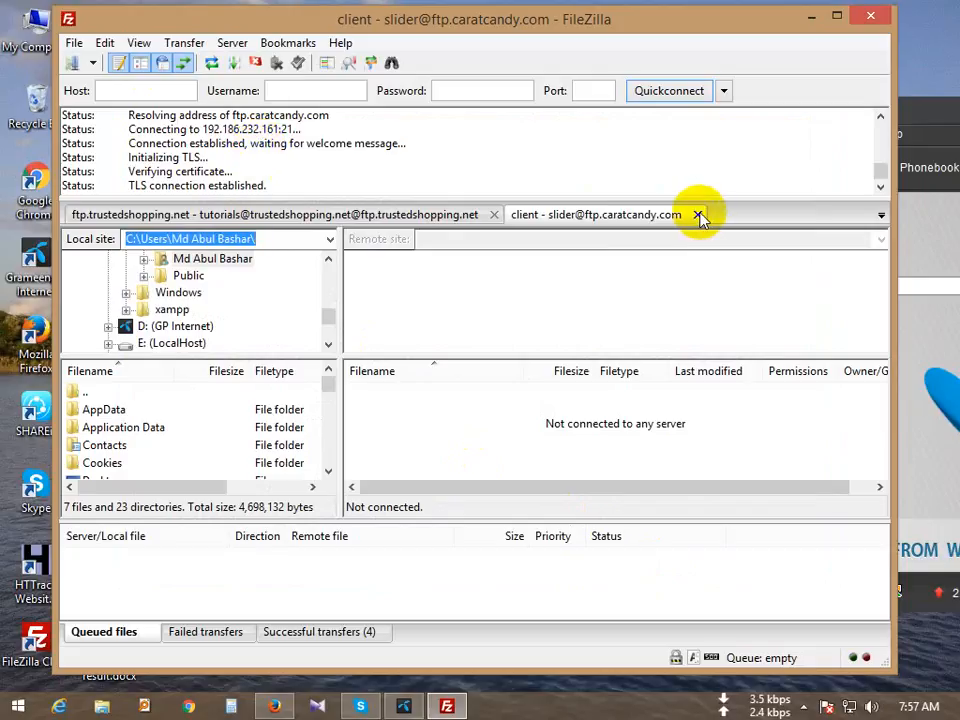
Step: Reopen the Site Manager and select the saved CB site
click(73, 44)
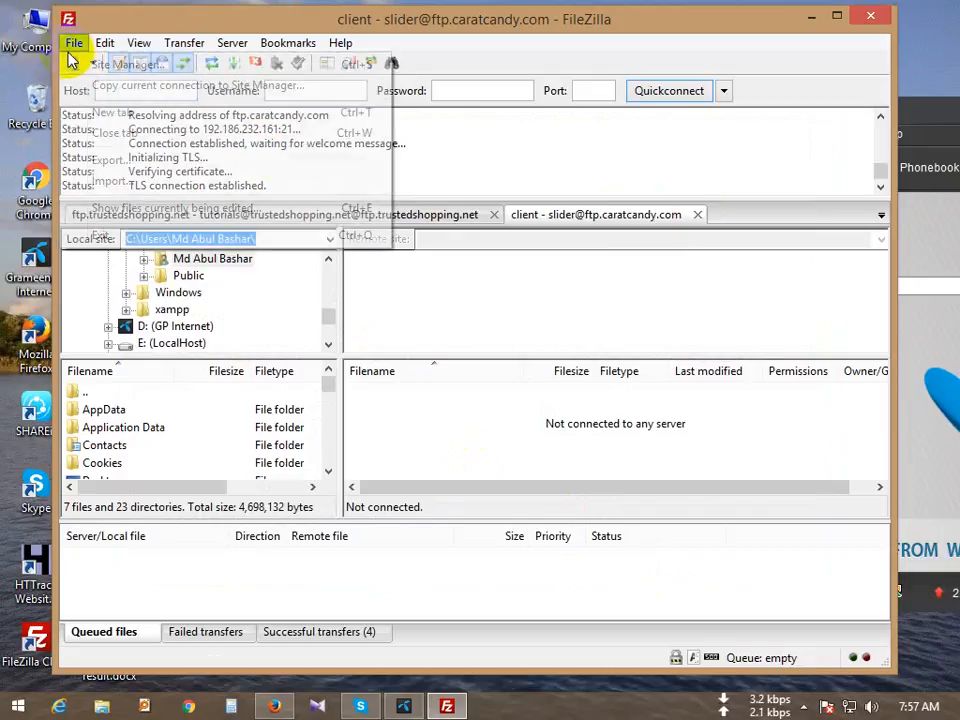
click(80, 62)
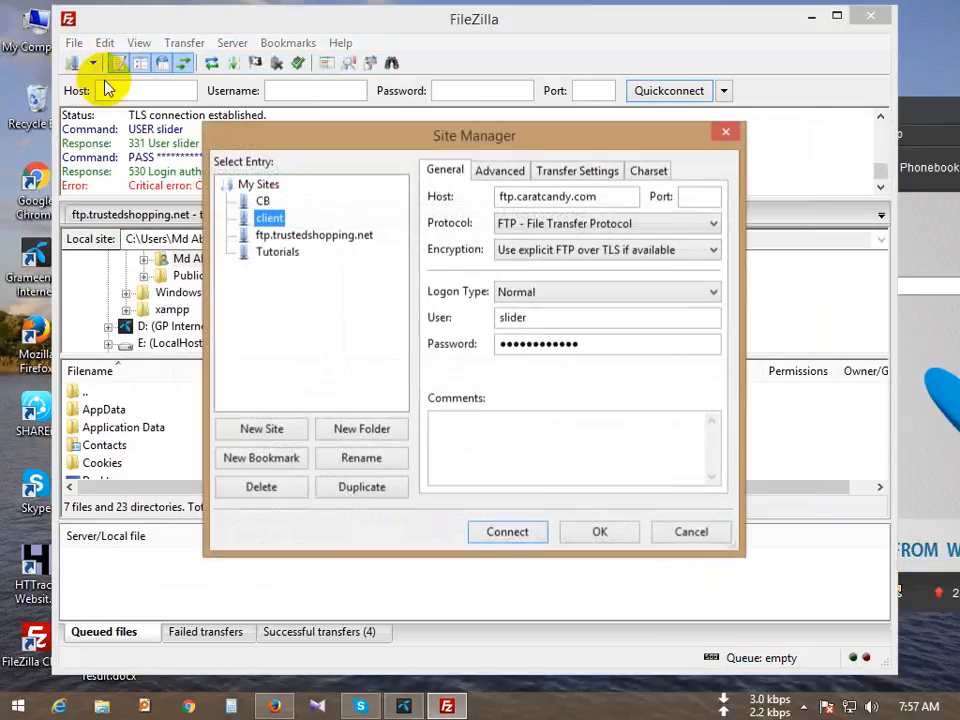
click(262, 201)
Step: Connect to the CB site and scan its root listing including cgi-bin
click(484, 531)
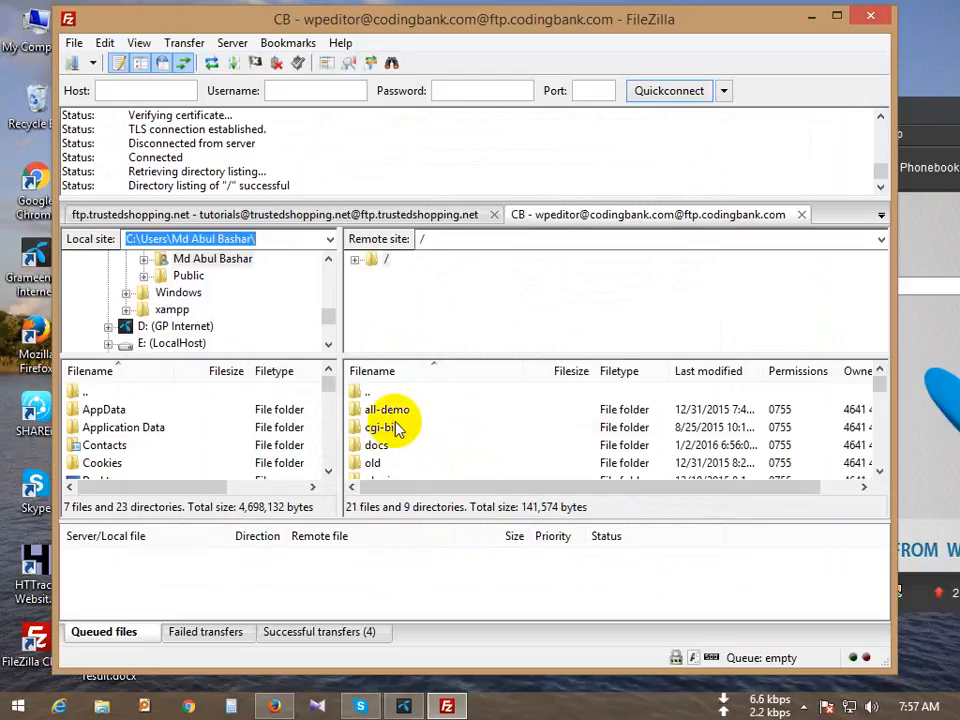
click(396, 428)
scroll(394, 428, down, 1)
scroll(396, 435, up, 1)
scroll(398, 447, down, 3)
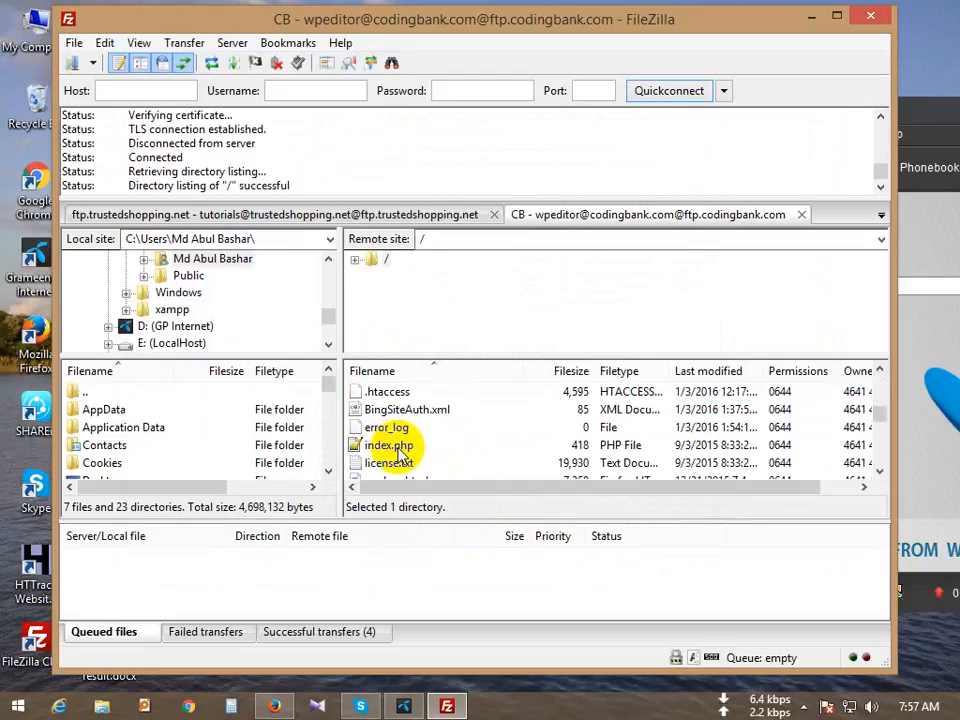
scroll(405, 455, down, 5)
scroll(456, 454, up, 8)
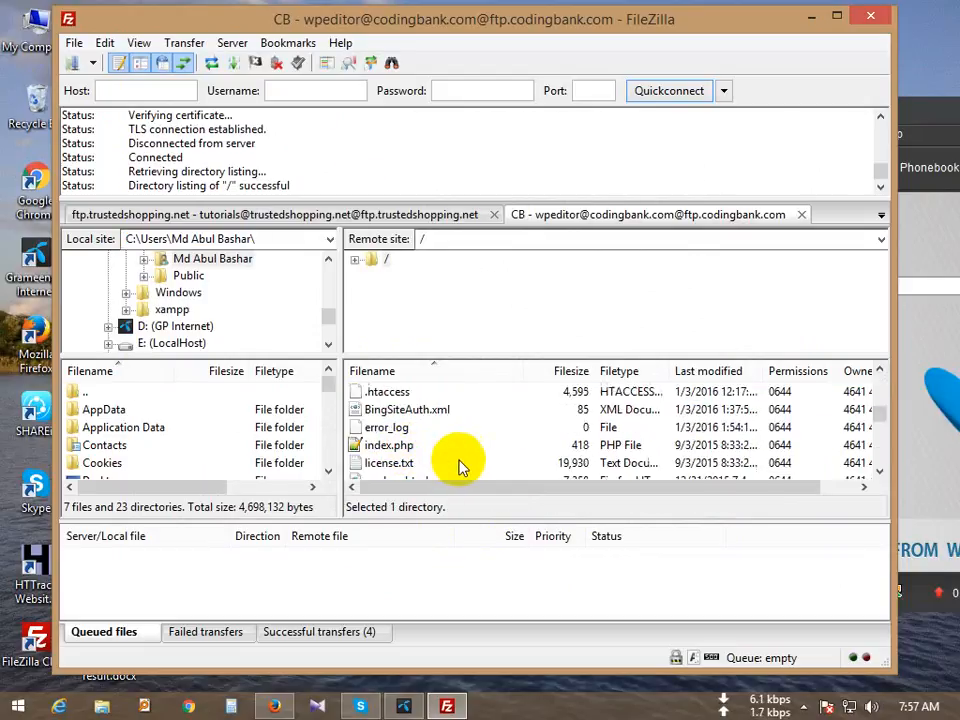
Step: Look inside the docs folder, return to root, and right-click index.php
double_click(383, 413)
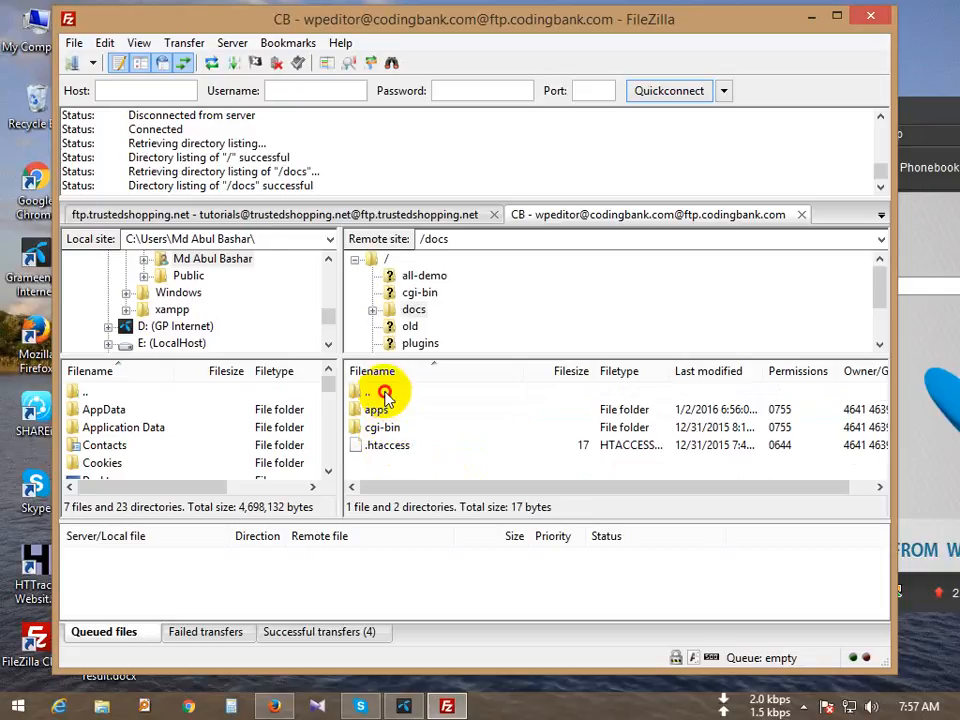
double_click(385, 393)
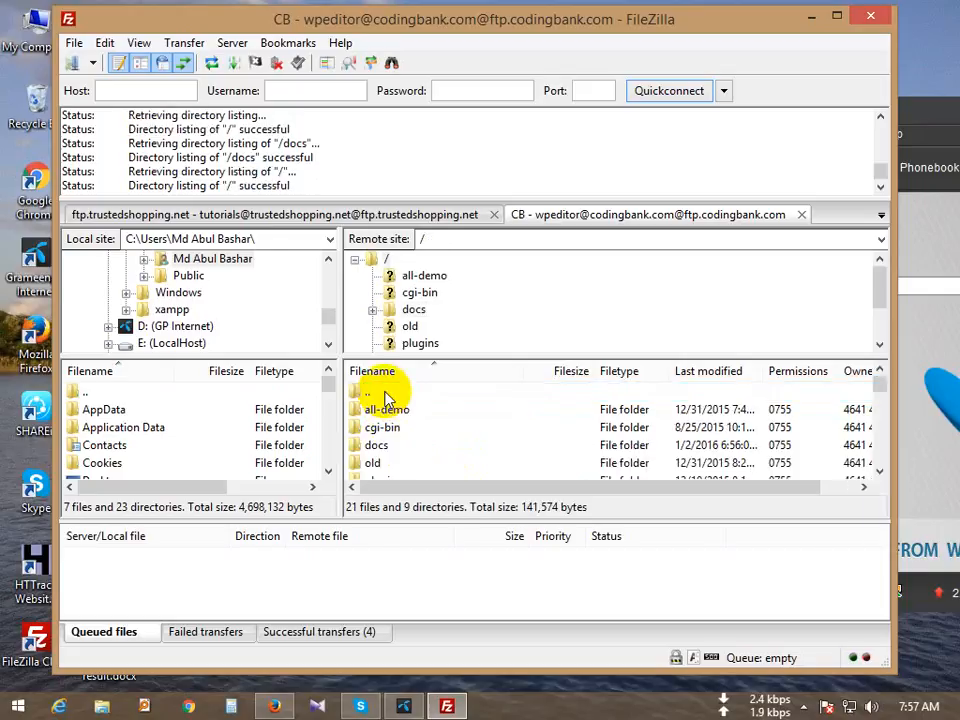
scroll(400, 430, down, 1)
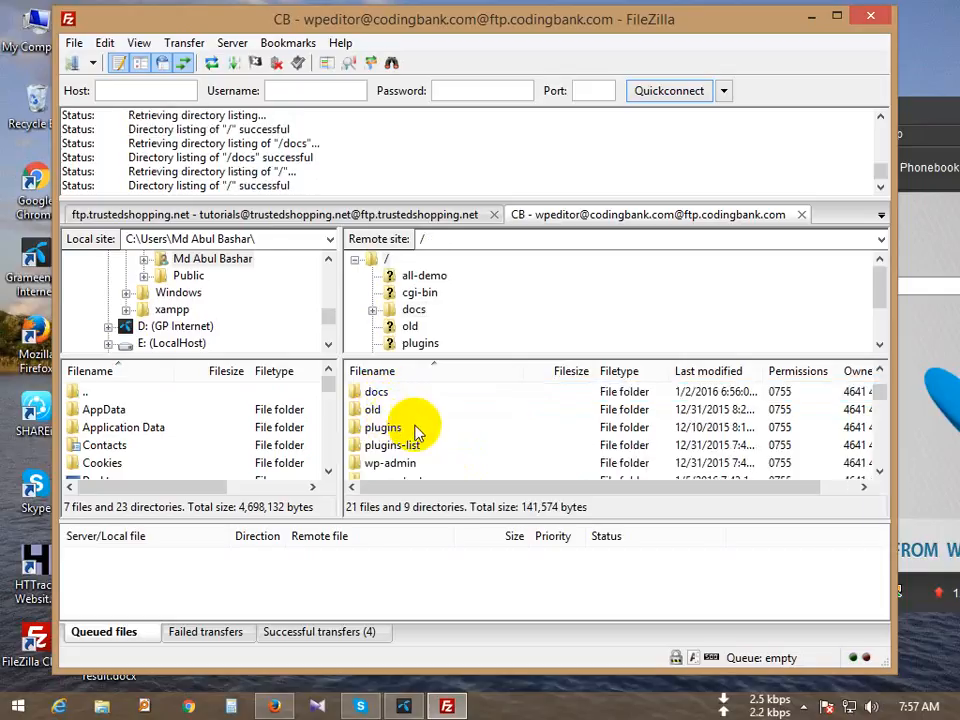
scroll(432, 444, down, 2)
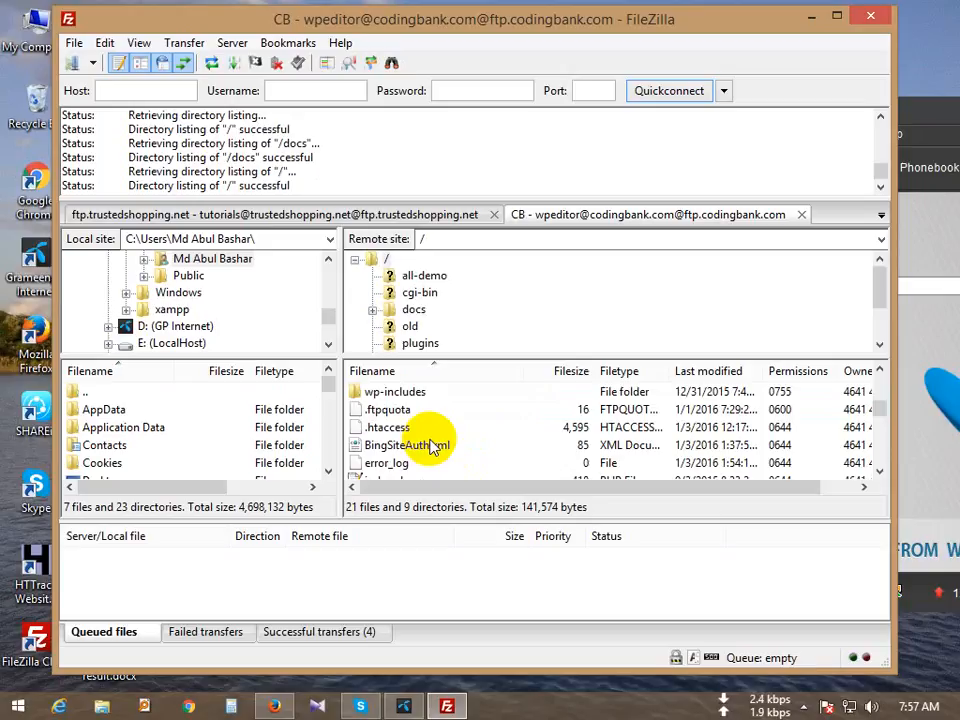
scroll(432, 446, down, 1)
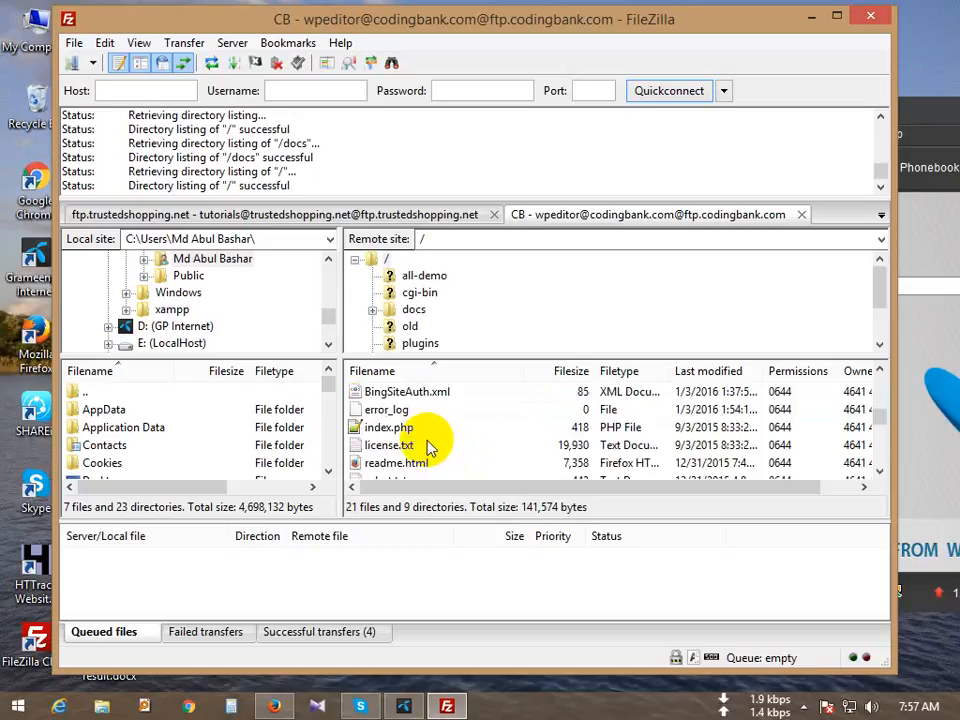
click(385, 428)
right_click(390, 430)
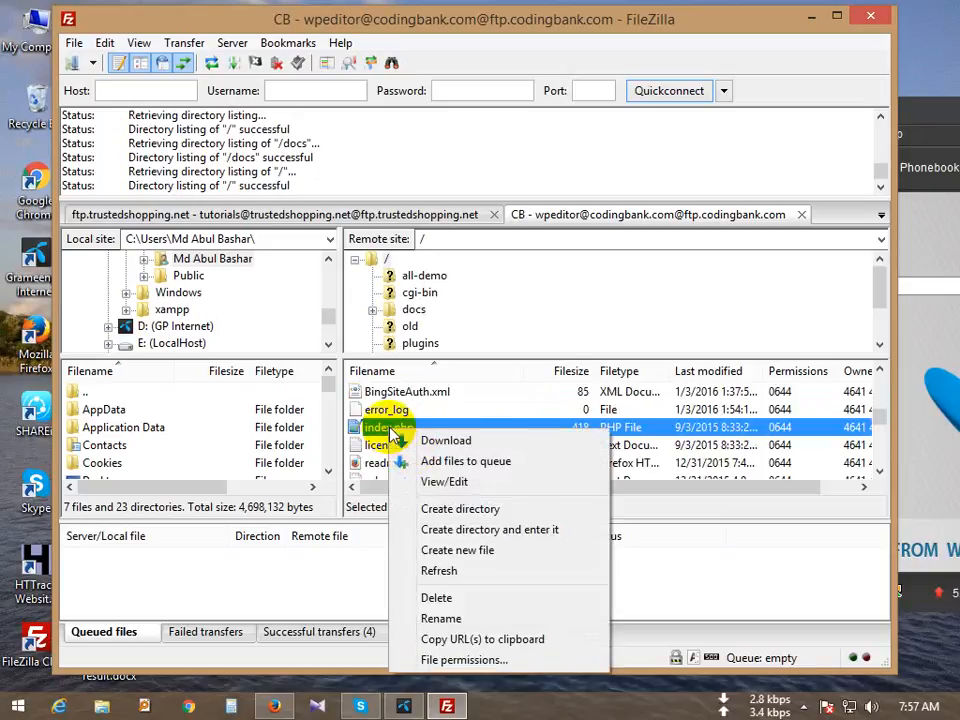
Step: Open the CB index.php (435 bytes) in Notepad++, close it, and minimize the editor
click(432, 483)
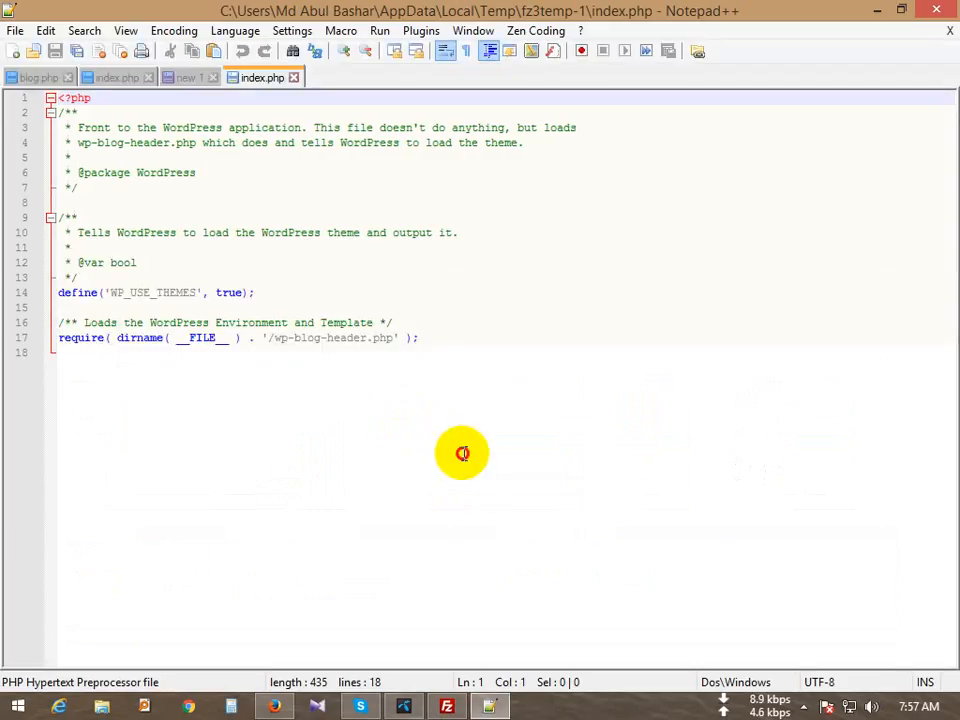
click(296, 80)
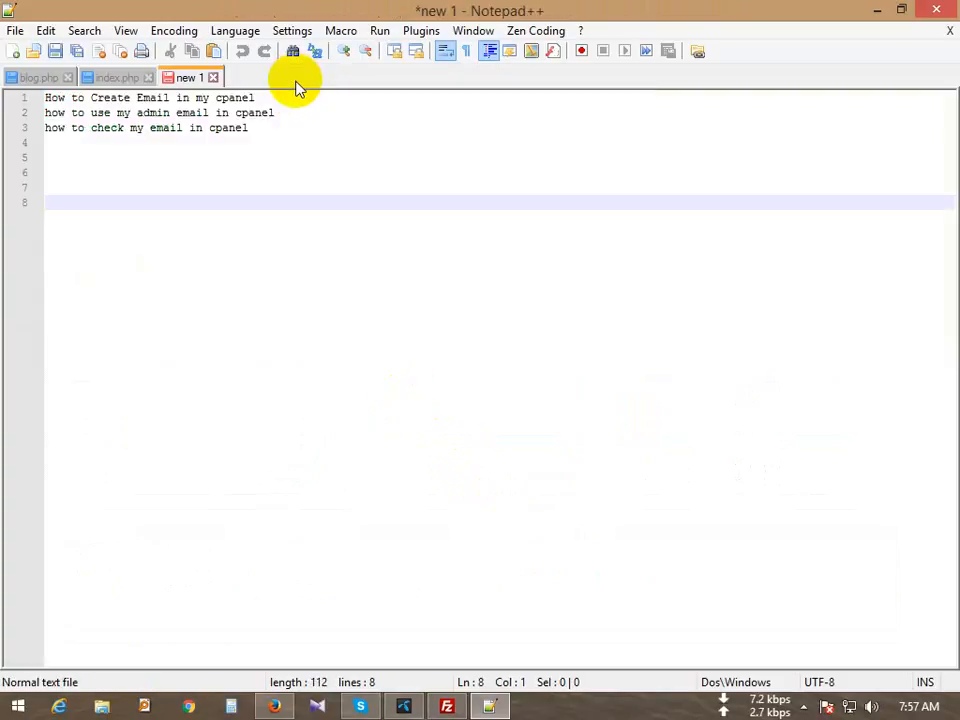
click(493, 705)
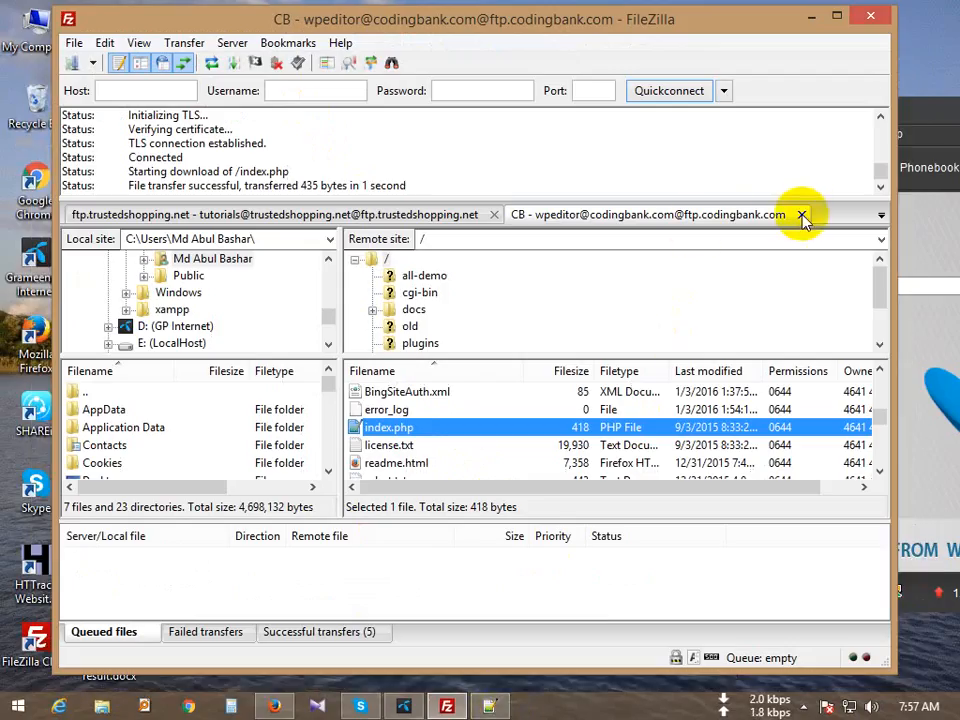
Step: Close the CB tab and reload the trustedshopping.net root listing with blog and index.html
click(801, 215)
click(420, 478)
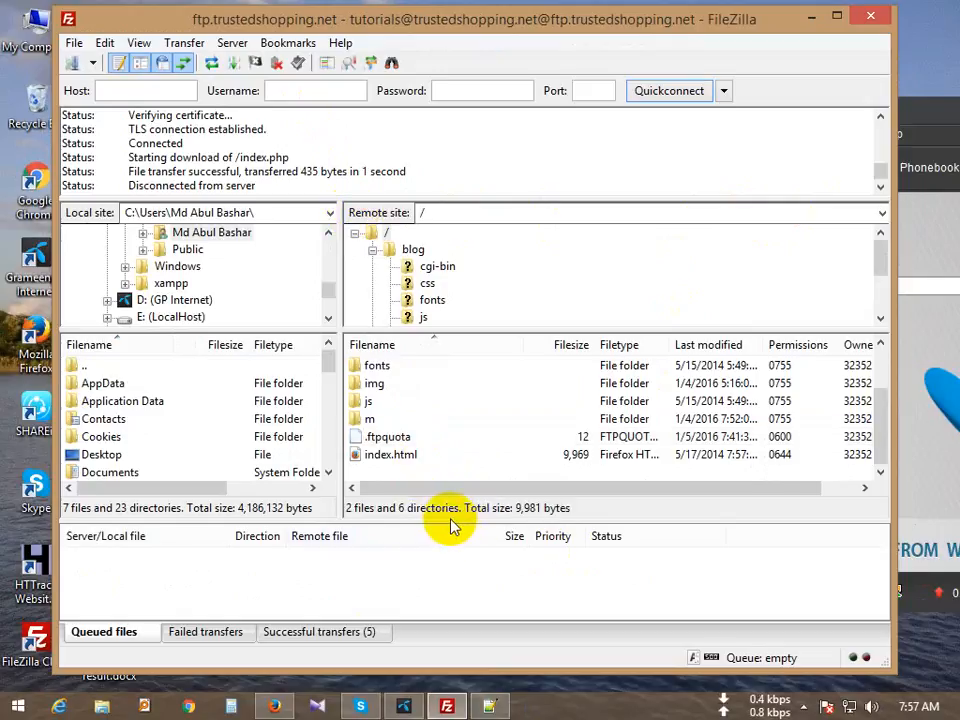
scroll(439, 439, up, 1)
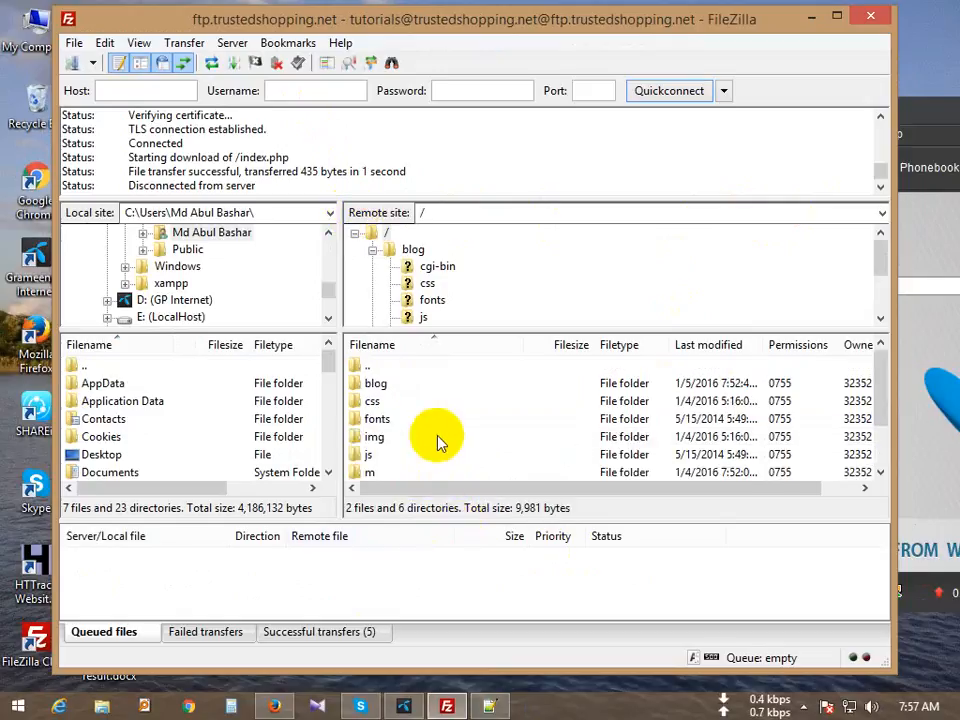
double_click(378, 366)
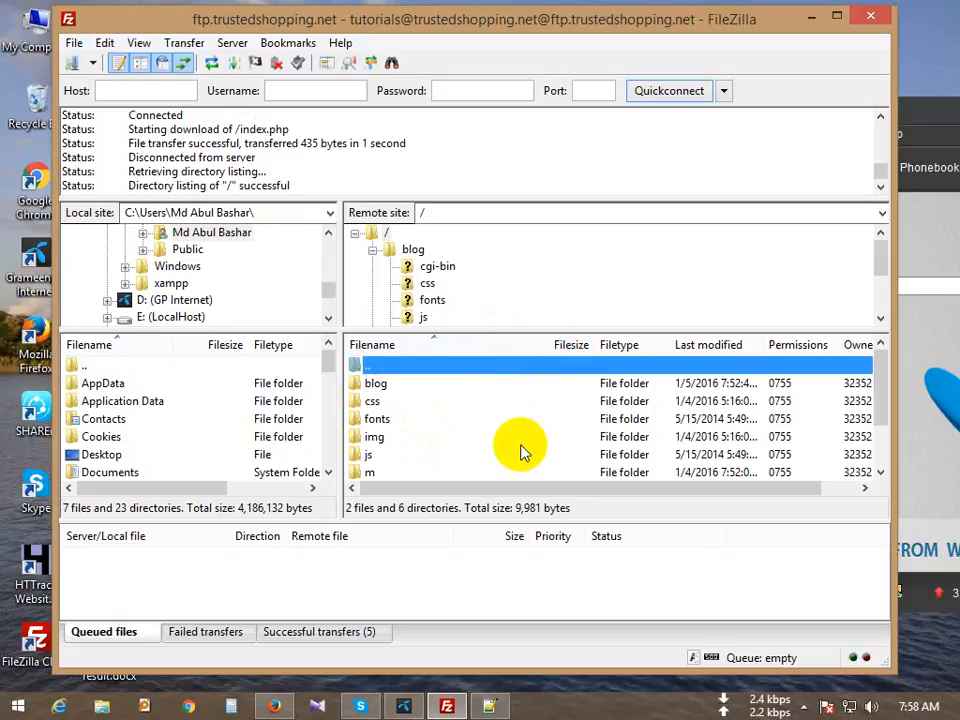
scroll(520, 450, down, 1)
scroll(445, 440, up, 1)
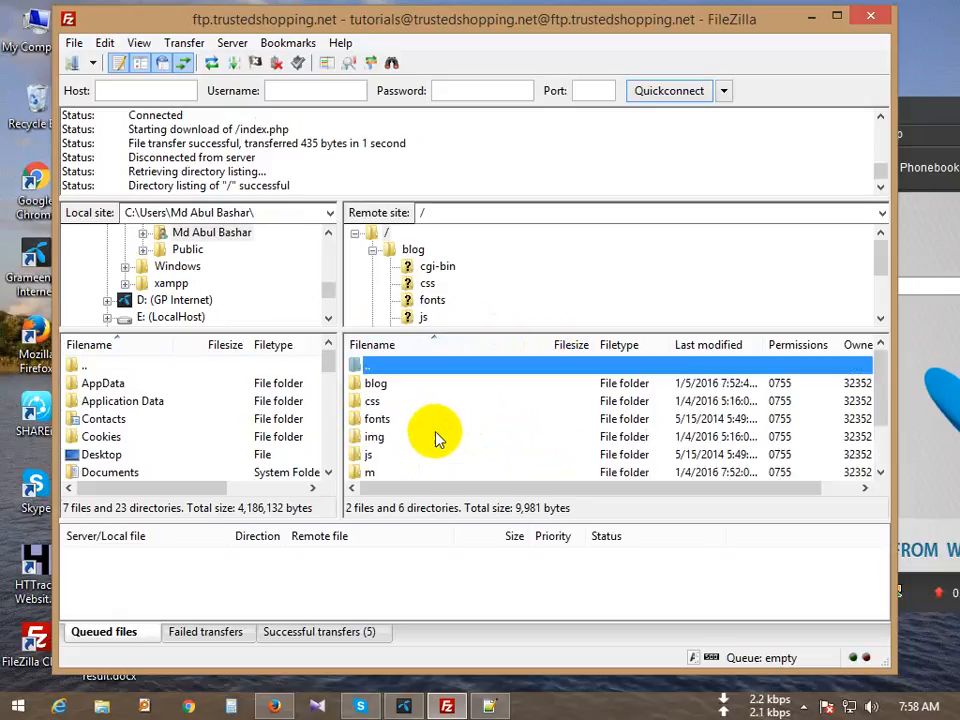
scroll(435, 450, down, 1)
scroll(432, 445, up, 1)
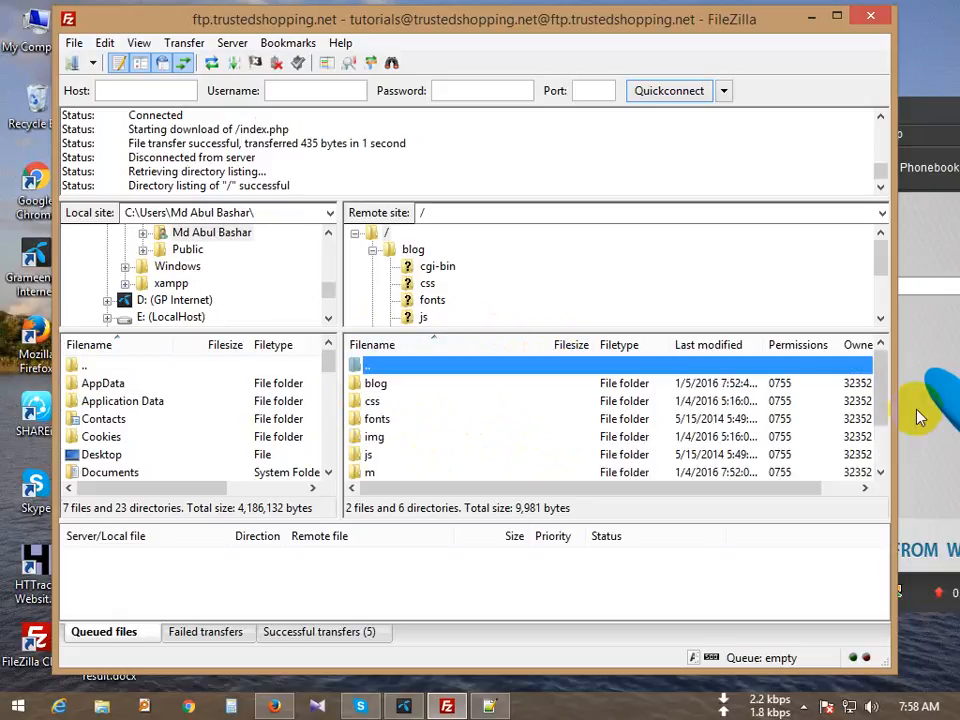
Step: Resize the remote file pane and nudge the FileZilla window into position
drag(876, 392, 880, 450)
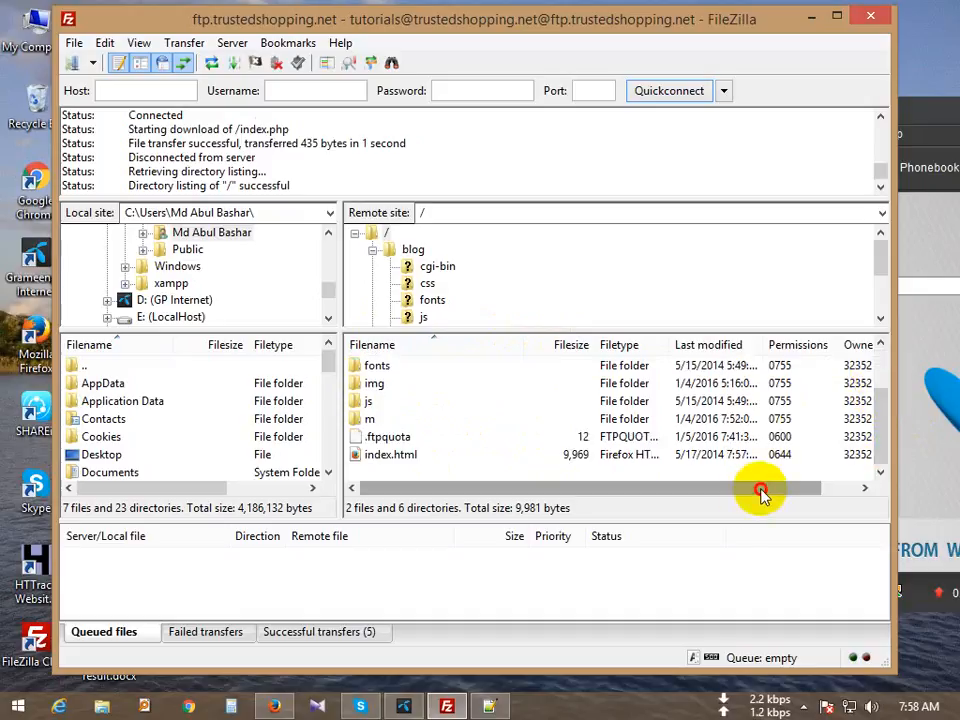
drag(761, 490, 472, 477)
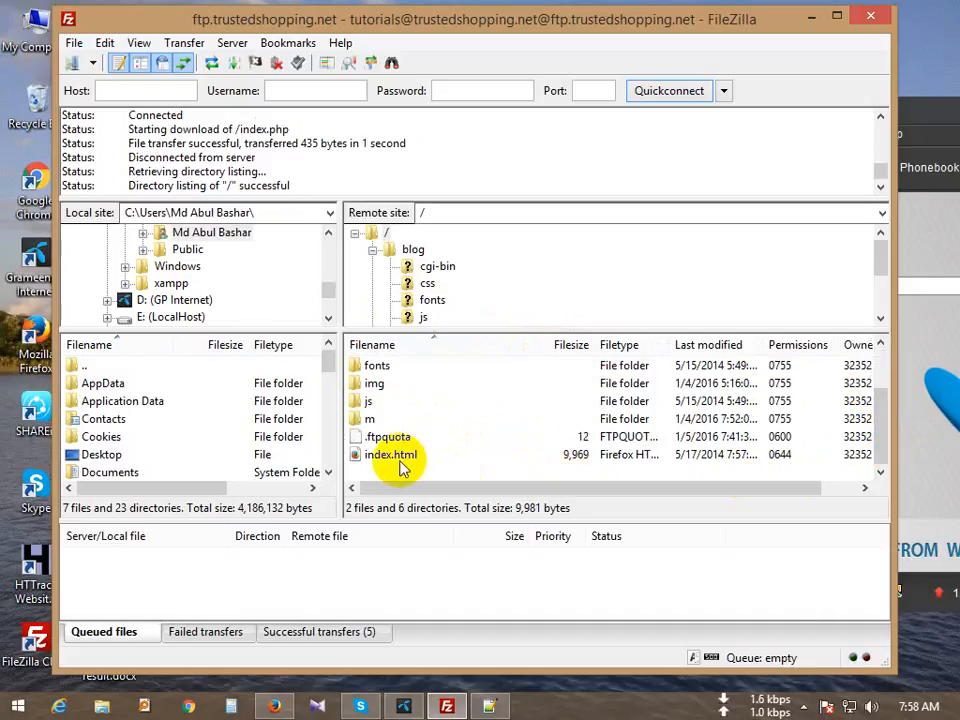
scroll(396, 444, up, 1)
scroll(390, 452, down, 1)
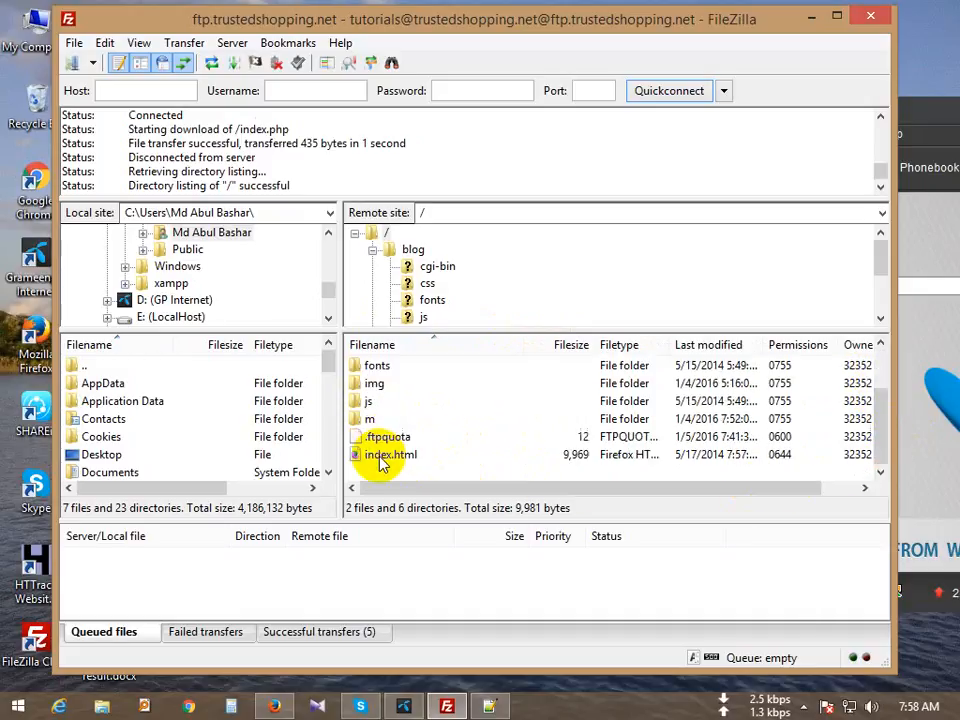
scroll(380, 458, up, 1)
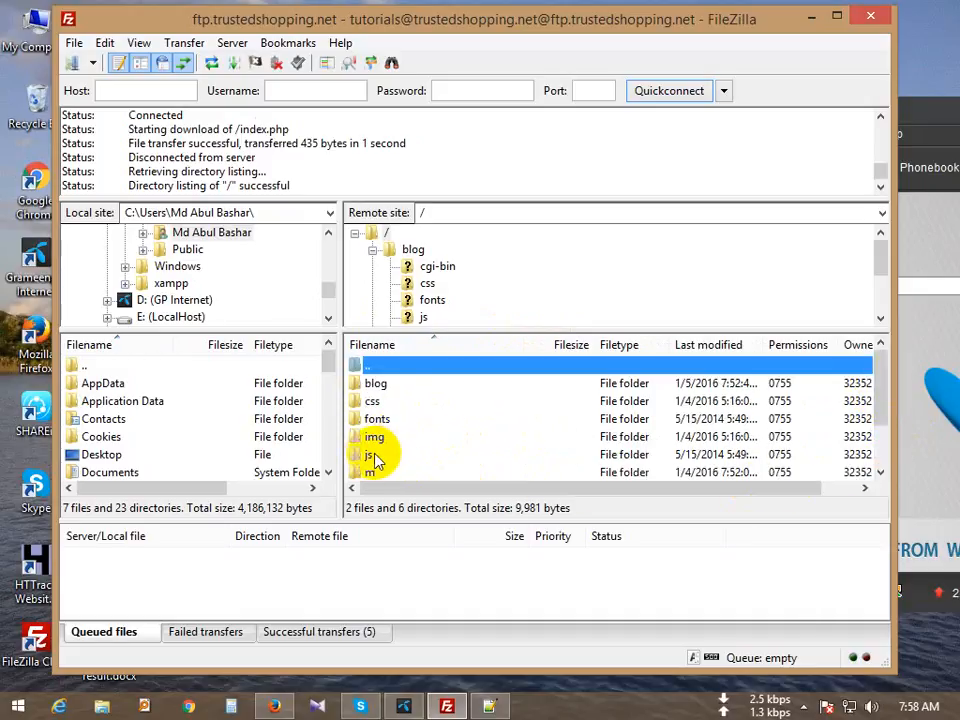
click(75, 43)
mouse_move(104, 43)
click(326, 14)
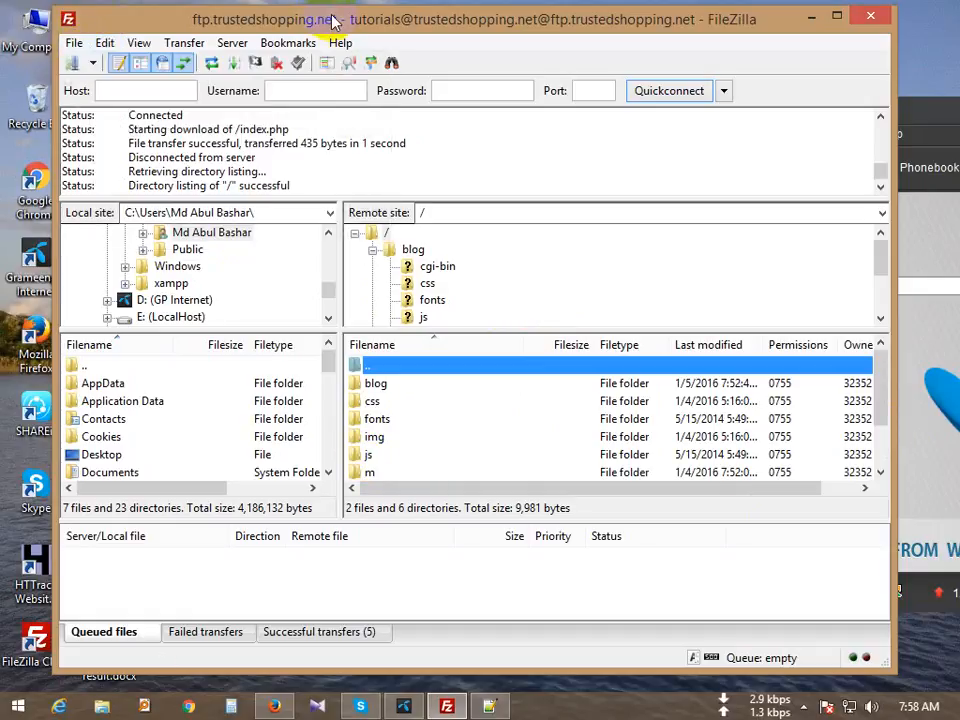
mouse_move(334, 16)
mouse_down()
mouse_move(367, 20)
mouse_move(337, 15)
mouse_up()
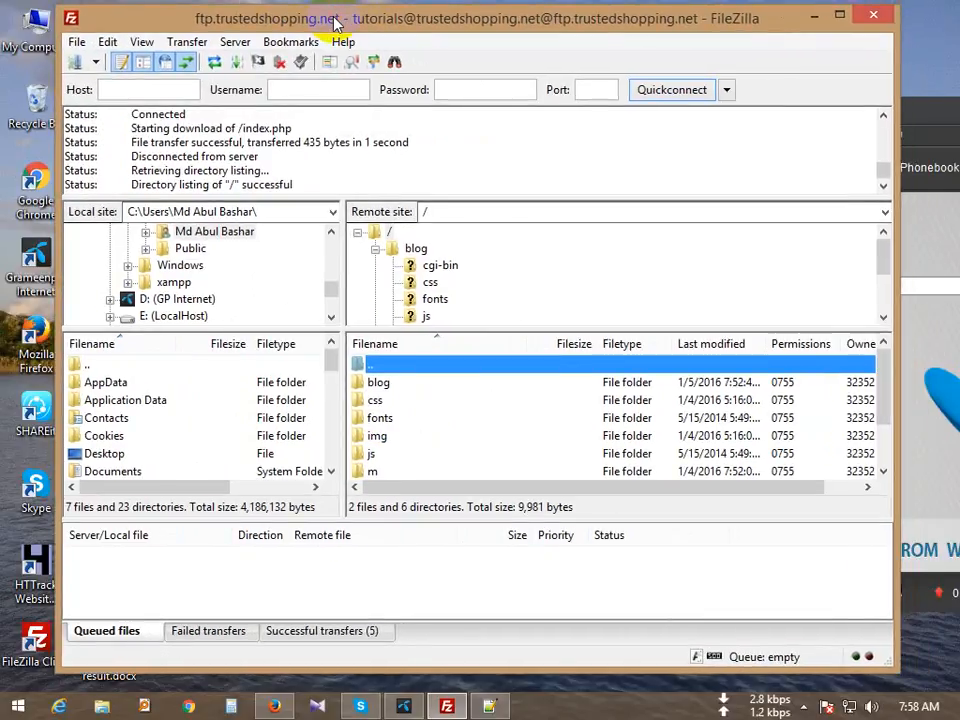